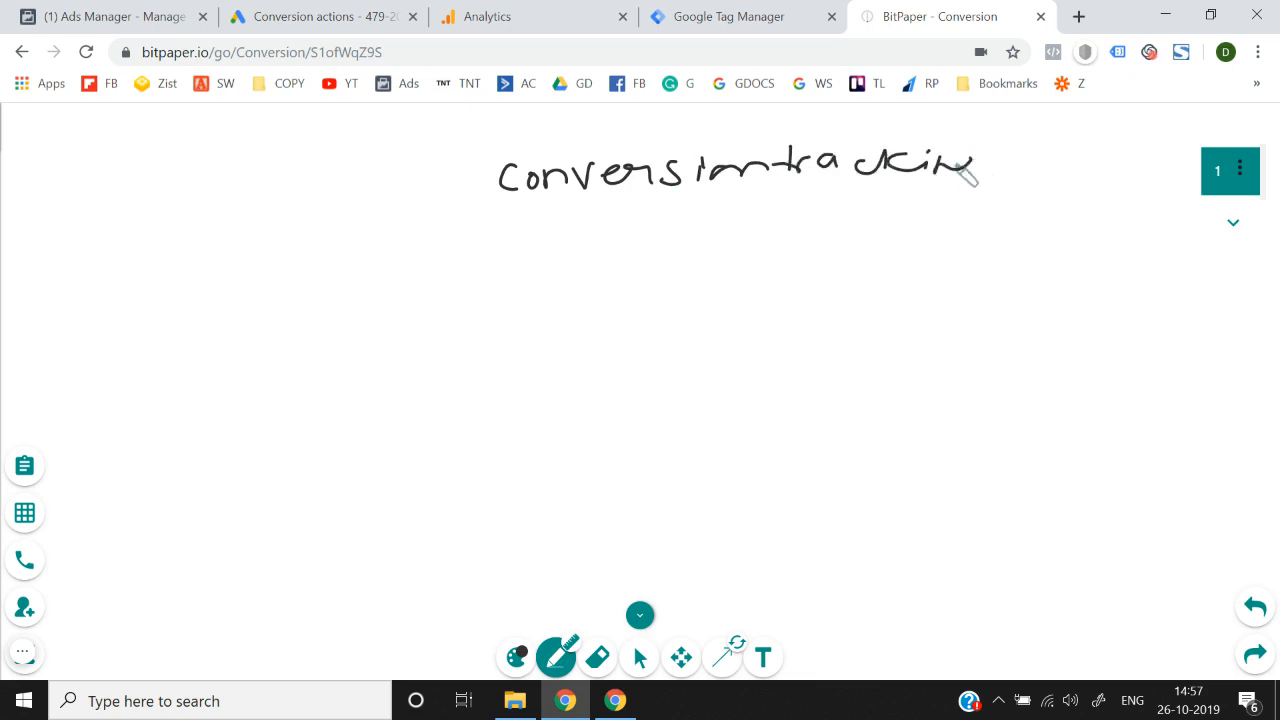
- Underline the handwritten "conversion tracking" heading and write "google analytics" beneath it with a connecting arrow
drag(518, 211, 920, 194)
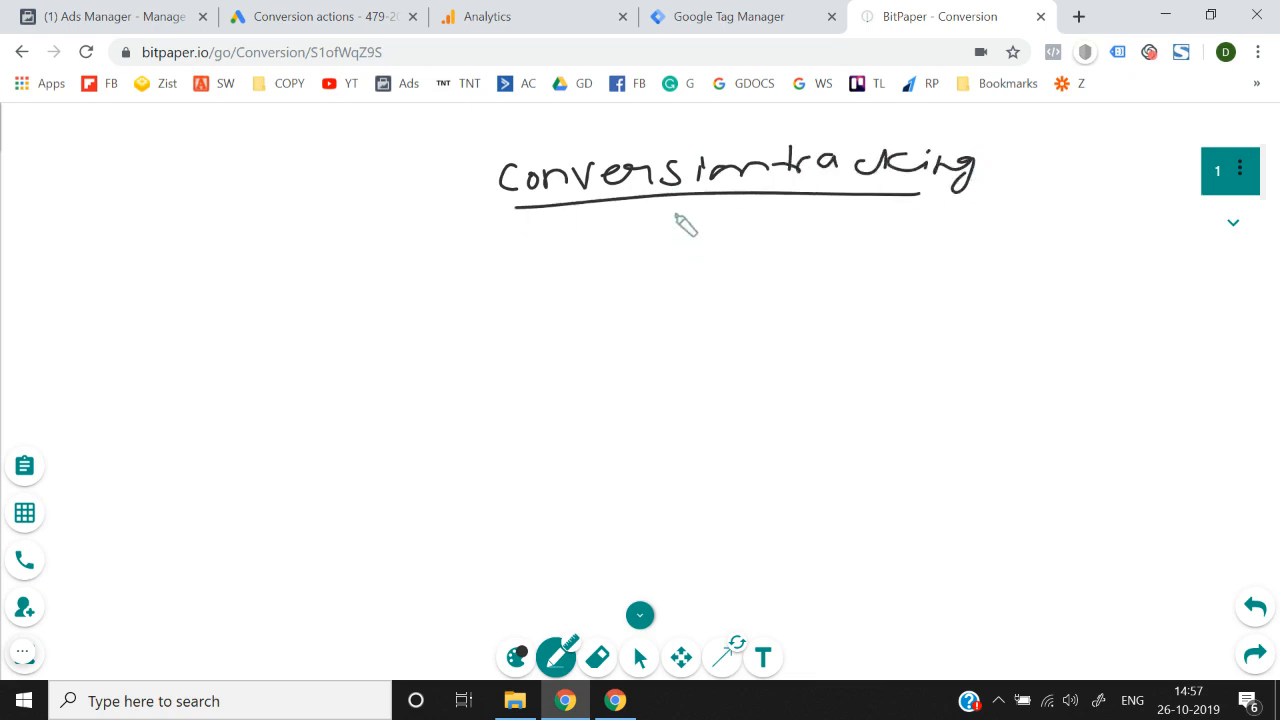
mouse_move(673, 206)
mouse_down()
mouse_move(672, 228)
mouse_move(680, 220)
mouse_move(626, 298)
mouse_move(666, 263)
mouse_move(1008, 268)
mouse_up()
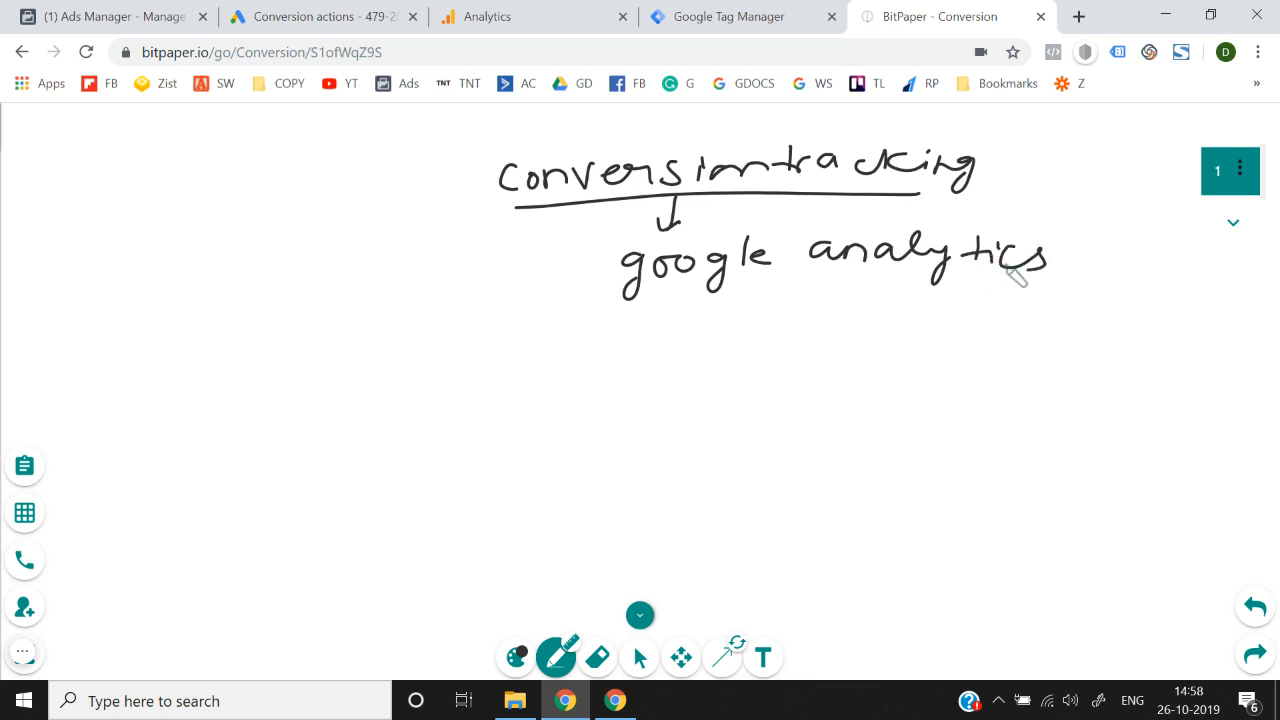
- Handwrite numbered items 1 to 3: "Google tag manager", "Google Analytics" and "google analytics + google Ads link"
mouse_move(342, 307)
mouse_down()
mouse_move(336, 325)
mouse_move(491, 337)
mouse_move(514, 324)
mouse_up()
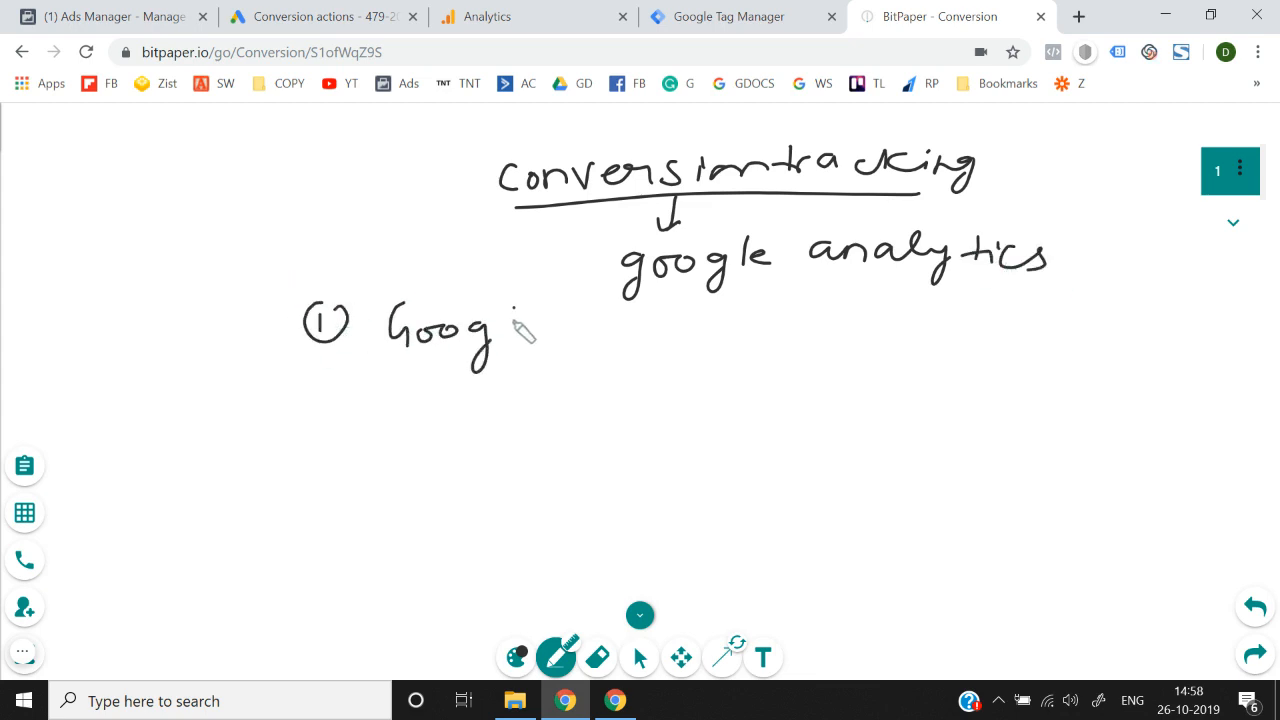
drag(608, 340, 912, 330)
mouse_move(323, 382)
mouse_down()
mouse_move(306, 391)
mouse_move(443, 397)
mouse_move(449, 409)
mouse_move(520, 406)
mouse_move(543, 391)
mouse_move(710, 390)
mouse_move(738, 372)
mouse_move(758, 420)
mouse_move(779, 389)
mouse_move(857, 393)
mouse_up()
mouse_move(330, 455)
mouse_down()
mouse_move(330, 484)
mouse_move(357, 468)
mouse_up()
mouse_move(465, 445)
mouse_down()
mouse_move(480, 474)
mouse_move(551, 443)
mouse_move(565, 458)
mouse_move(974, 443)
mouse_move(951, 474)
mouse_move(1007, 443)
mouse_move(1063, 437)
mouse_move(1140, 449)
mouse_move(1234, 423)
mouse_move(1248, 447)
mouse_up()
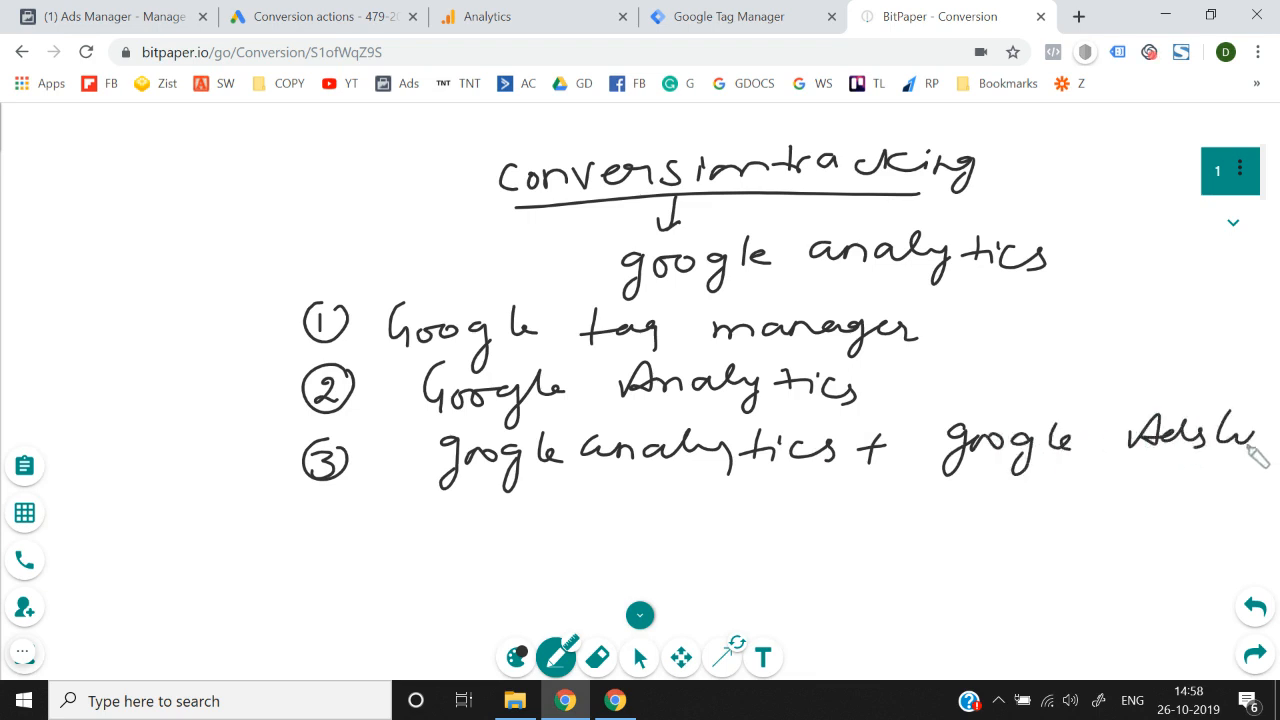
- Handwrite items 4 to 6: "google tag manager → Google analytics install", "Google Analytics Goal" and "google ads → G.A goal import"
drag(317, 514, 332, 500)
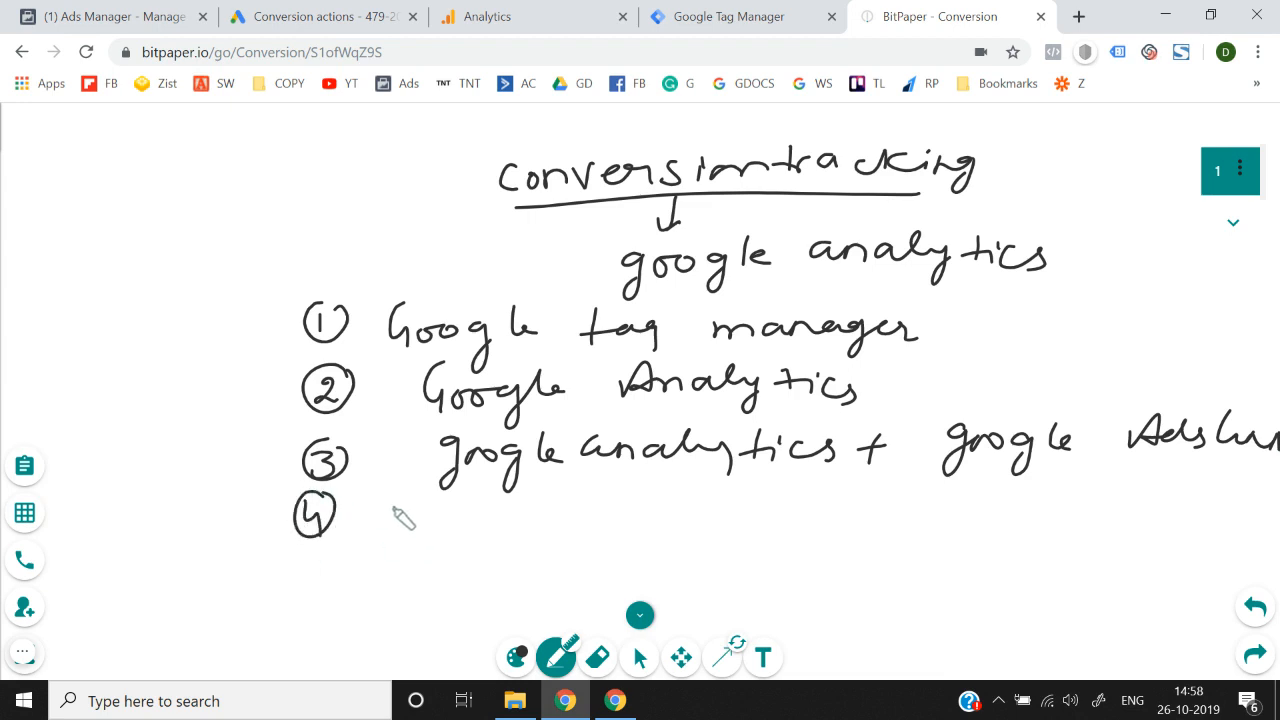
mouse_move(408, 505)
mouse_down()
mouse_move(468, 515)
mouse_move(490, 558)
mouse_move(532, 517)
mouse_move(592, 506)
mouse_move(645, 549)
mouse_move(686, 518)
mouse_move(853, 533)
mouse_move(893, 522)
mouse_move(1205, 532)
mouse_move(1240, 510)
mouse_move(1262, 524)
mouse_up()
mouse_move(1030, 540)
mouse_down()
mouse_move(1037, 571)
mouse_move(1057, 583)
mouse_move(1157, 572)
mouse_move(1155, 558)
mouse_up()
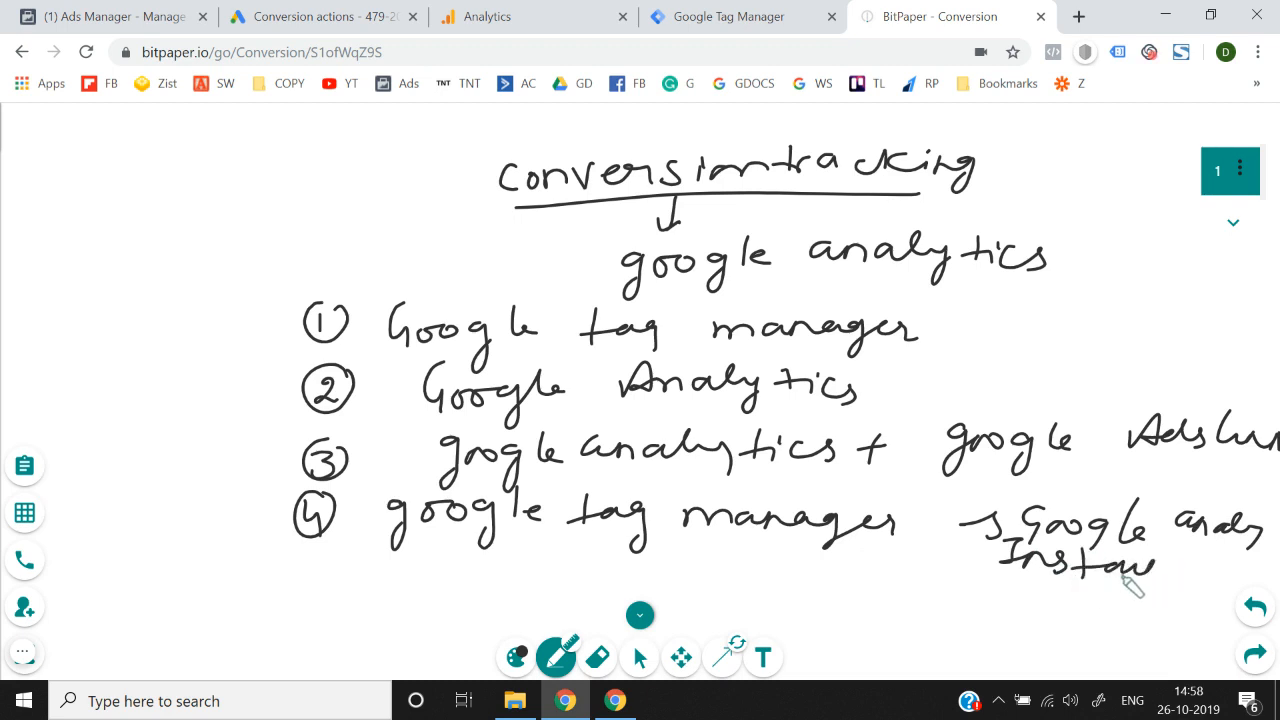
mouse_move(314, 559)
mouse_down()
mouse_move(308, 585)
mouse_move(337, 556)
mouse_move(606, 580)
mouse_move(634, 543)
mouse_move(648, 585)
mouse_move(740, 577)
mouse_up()
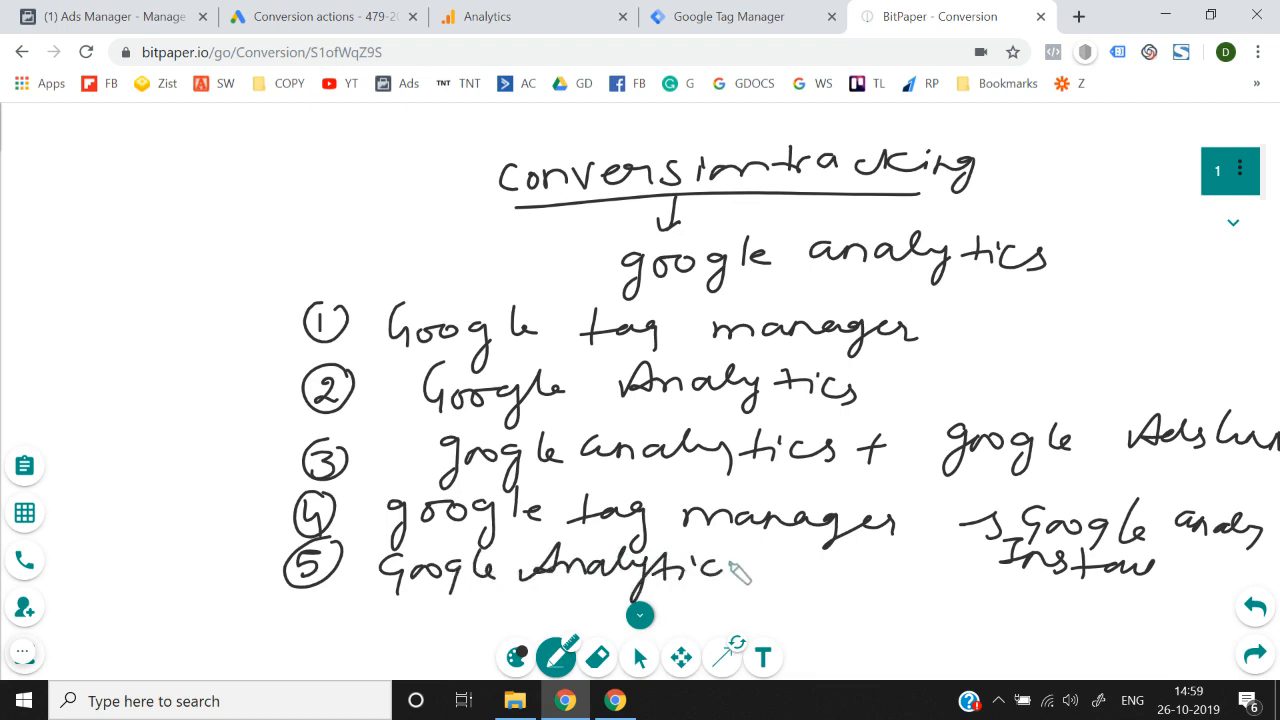
mouse_move(812, 553)
mouse_down()
mouse_move(806, 591)
mouse_move(837, 563)
mouse_move(886, 563)
mouse_move(876, 570)
mouse_up()
mouse_move(323, 598)
mouse_down()
mouse_move(316, 620)
mouse_move(302, 596)
mouse_up()
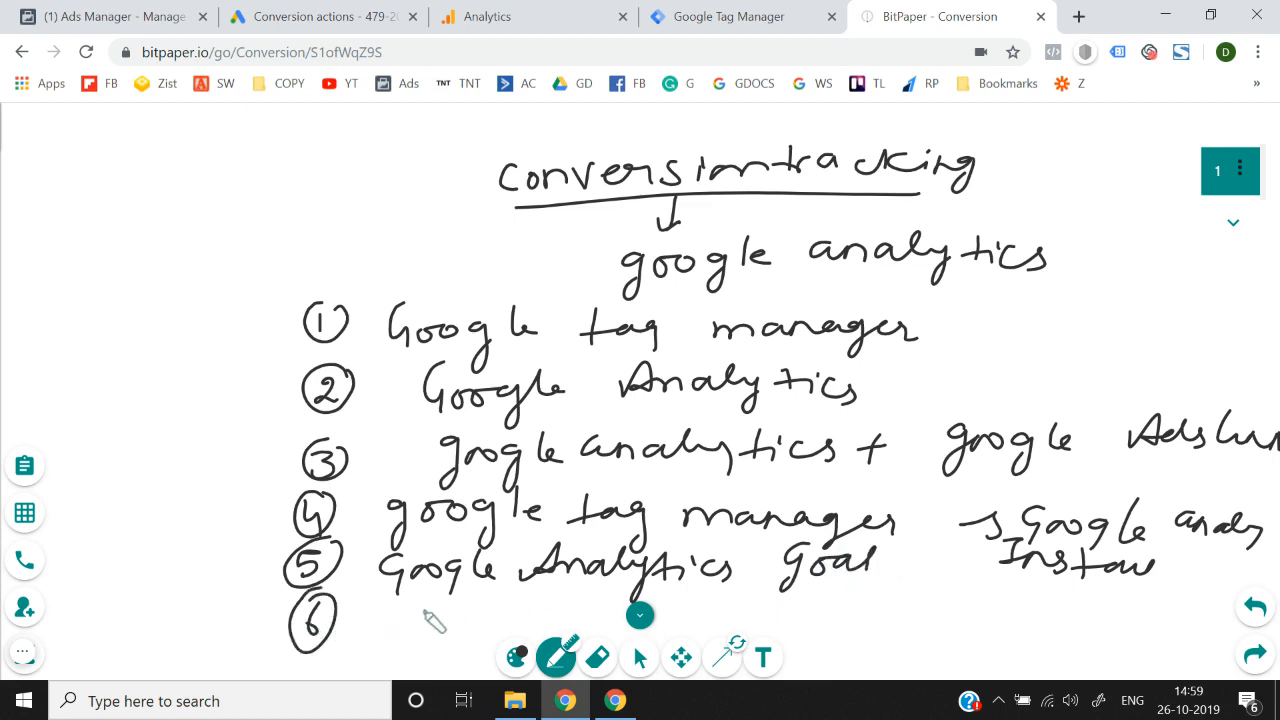
mouse_move(410, 613)
mouse_down()
mouse_move(486, 614)
mouse_move(474, 636)
mouse_move(566, 606)
mouse_move(614, 609)
mouse_move(612, 598)
mouse_move(735, 597)
mouse_up()
mouse_move(722, 586)
mouse_down()
mouse_move(730, 604)
mouse_move(775, 622)
mouse_move(851, 603)
mouse_move(1124, 598)
mouse_up()
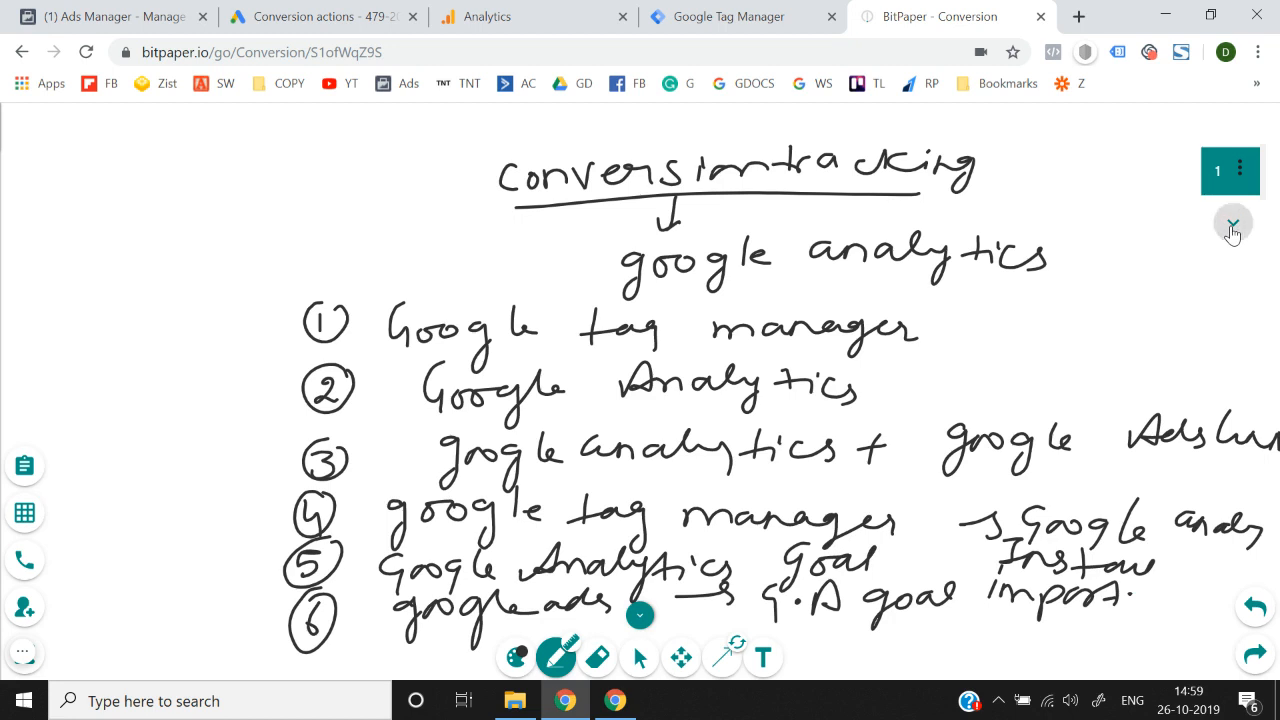
- Add a second page and handwrite the underlined heading "conversion track" with a downward arrow below it
click(1229, 228)
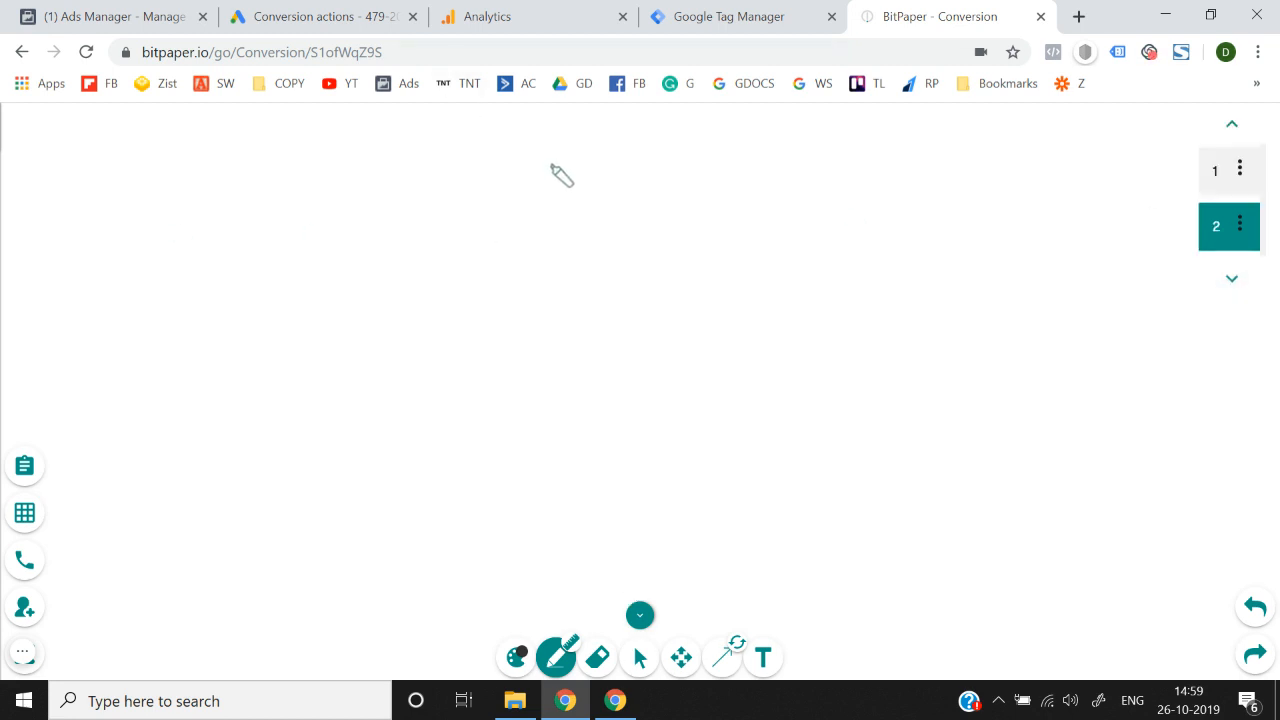
mouse_move(543, 160)
mouse_down()
mouse_move(620, 186)
mouse_move(727, 157)
mouse_move(851, 180)
mouse_move(882, 168)
mouse_move(971, 180)
mouse_move(495, 227)
mouse_up()
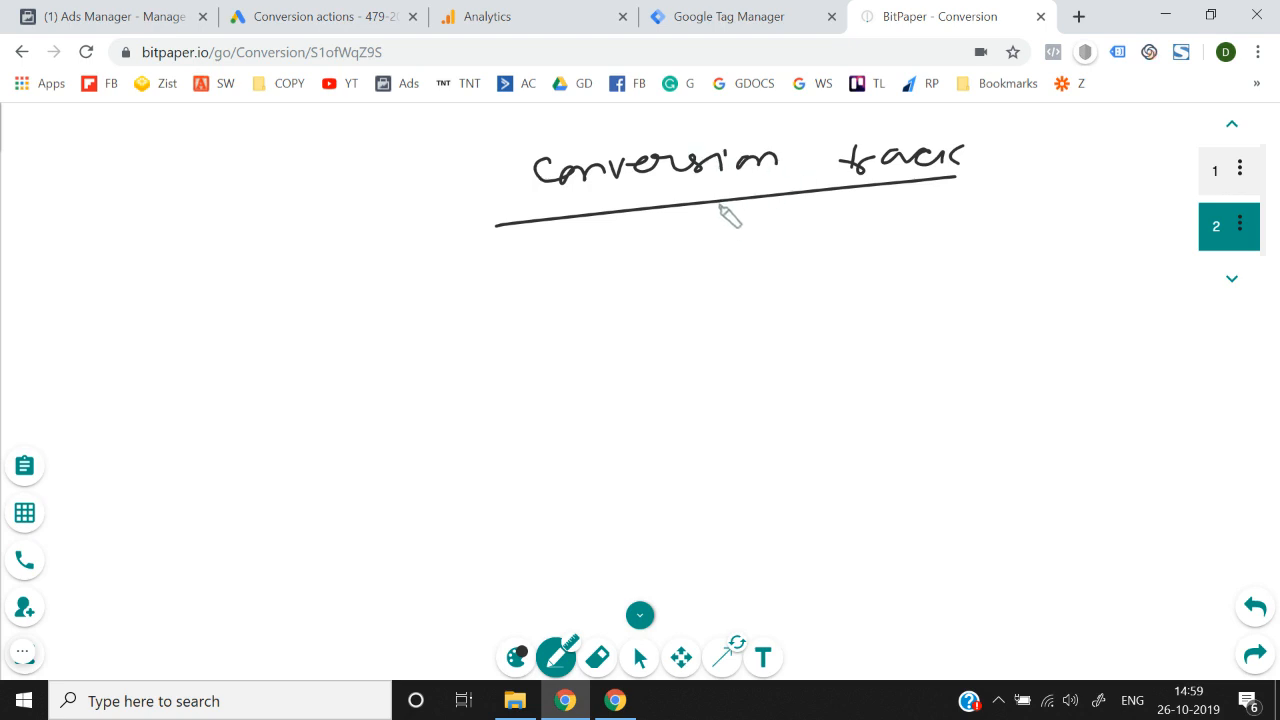
drag(716, 203, 716, 229)
drag(708, 221, 723, 221)
- Handwrite "Directly through google Ads" below the arrow on the second page
mouse_move(668, 271)
mouse_down()
mouse_move(674, 303)
mouse_move(813, 268)
mouse_move(996, 257)
mouse_move(1025, 270)
mouse_up()
mouse_move(760, 315)
mouse_down()
mouse_move(740, 352)
mouse_move(779, 322)
mouse_move(814, 340)
mouse_move(932, 308)
mouse_up()
mouse_move(955, 305)
mouse_down()
mouse_move(975, 286)
mouse_move(988, 314)
mouse_up()
drag(1004, 292, 1009, 292)
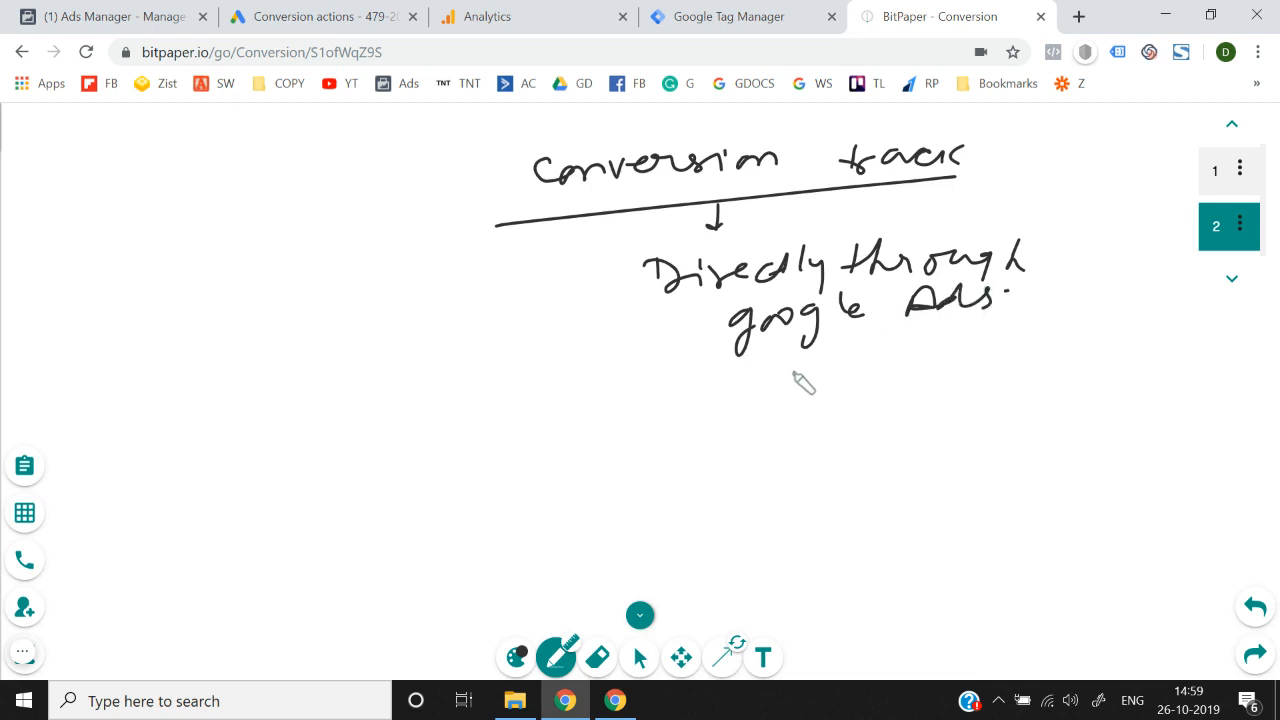
- Handwrite "google tag manager" beneath "google Ads" with an arrow, and draw a circled 2 beside the notes
mouse_move(832, 384)
mouse_down()
mouse_move(812, 420)
mouse_move(868, 392)
mouse_move(922, 398)
mouse_up()
click(910, 368)
mouse_move(982, 356)
mouse_down()
mouse_move(972, 404)
mouse_move(1030, 406)
mouse_up()
drag(870, 455, 1097, 428)
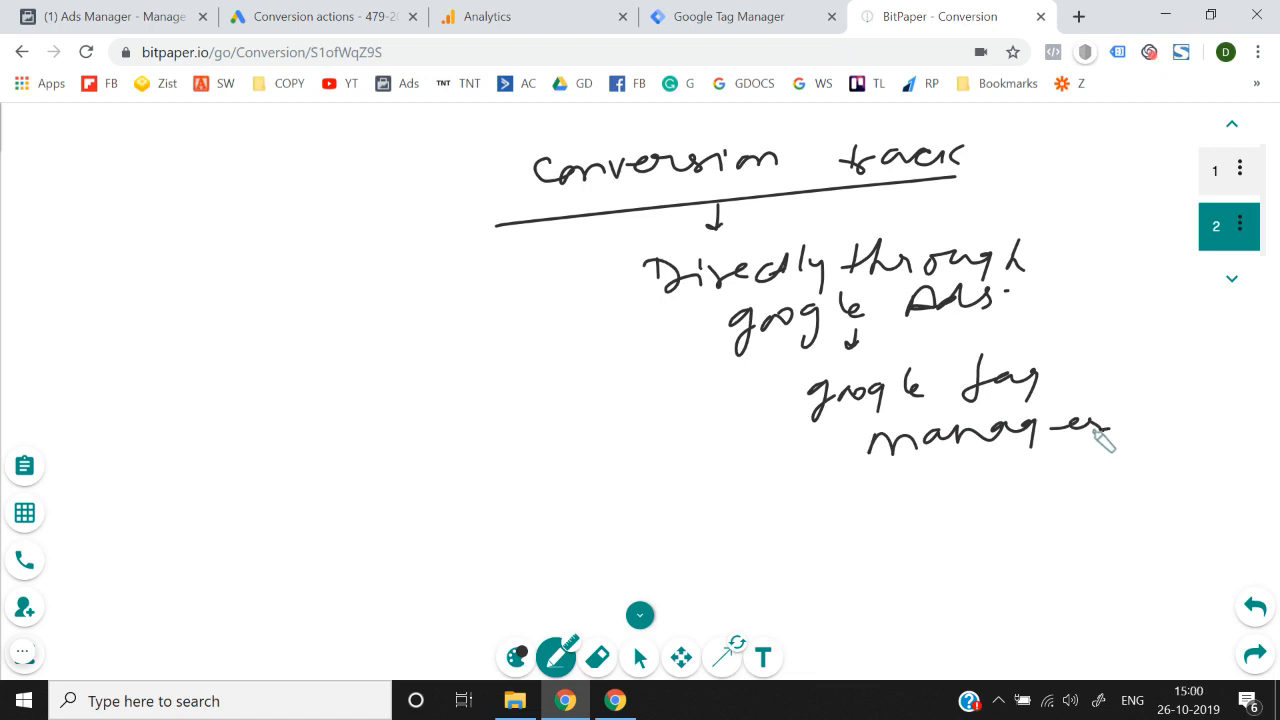
drag(203, 420, 227, 425)
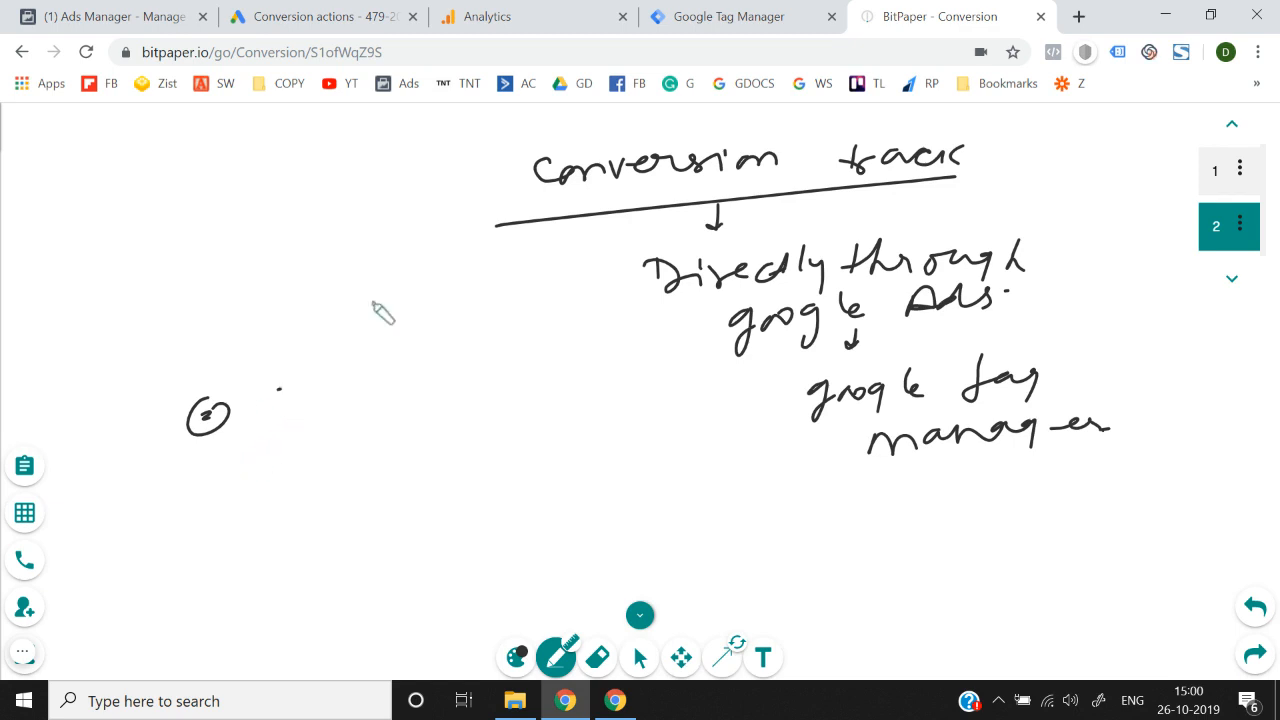
- Open softb2.com in a new browser tab
click(1079, 17)
text(softb2.com)
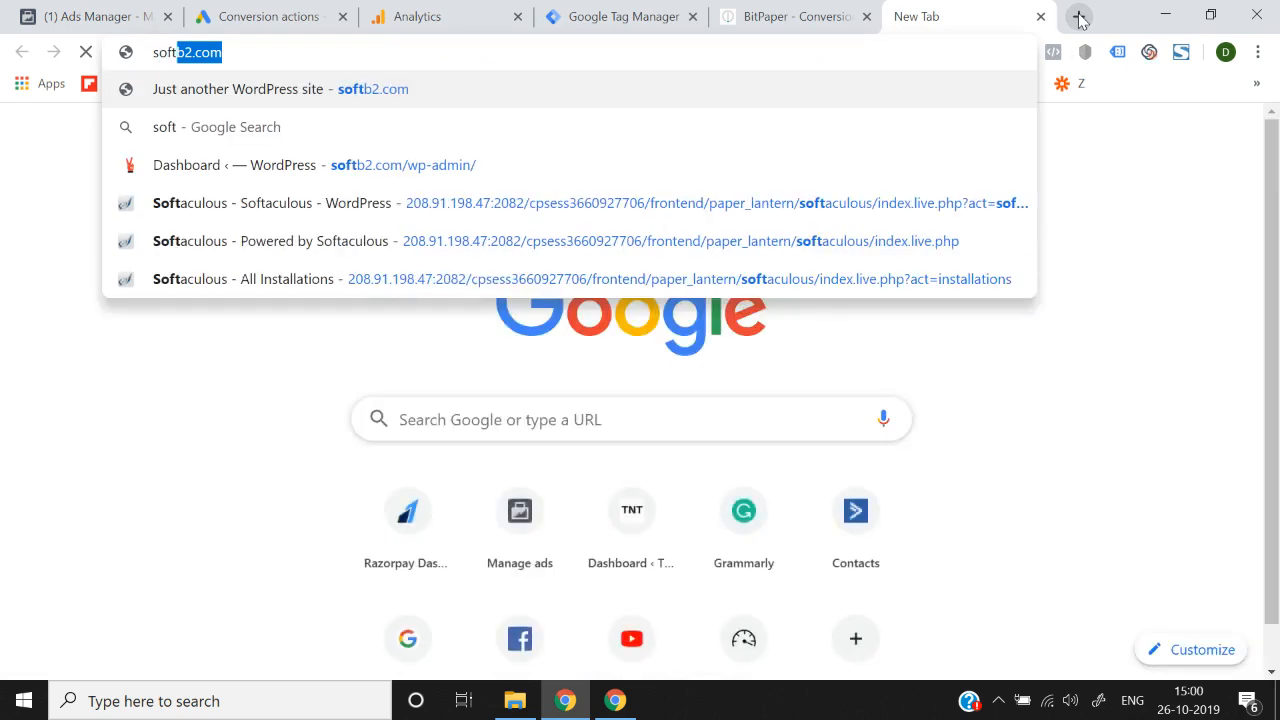
key(Return)
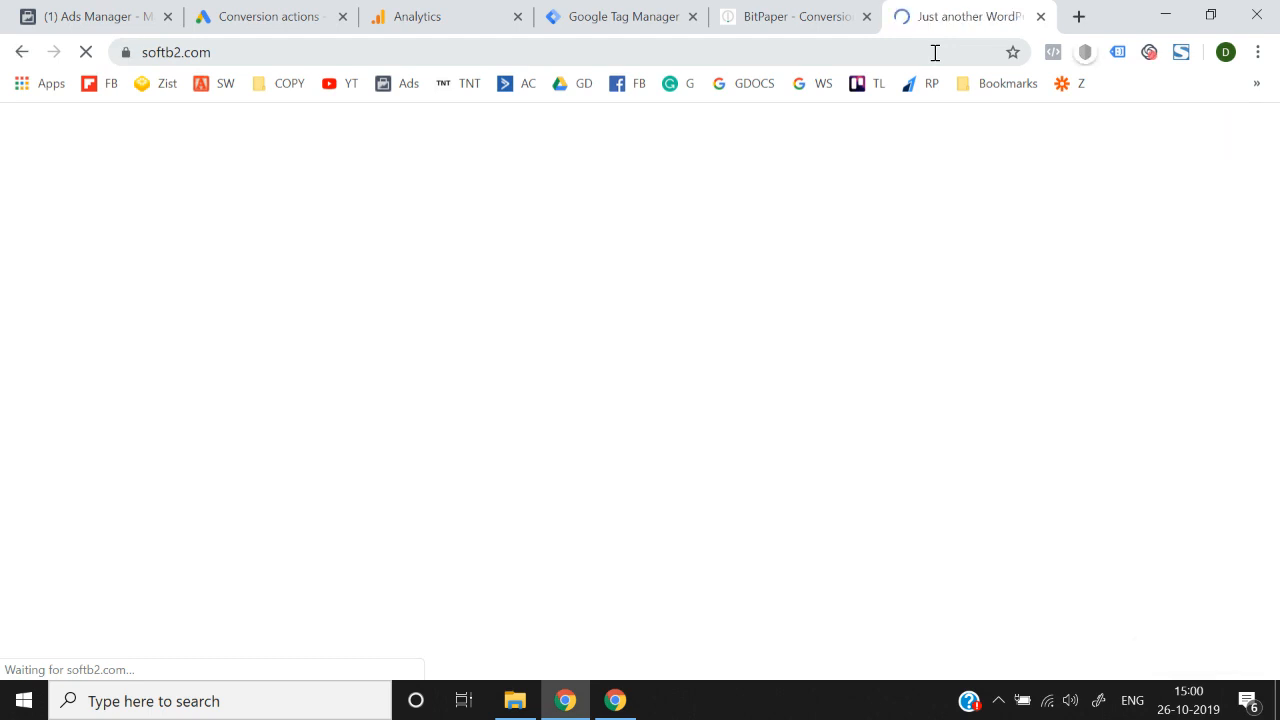
- Go to the store's order page at softb2.com/order_received
click(935, 53)
click(935, 53)
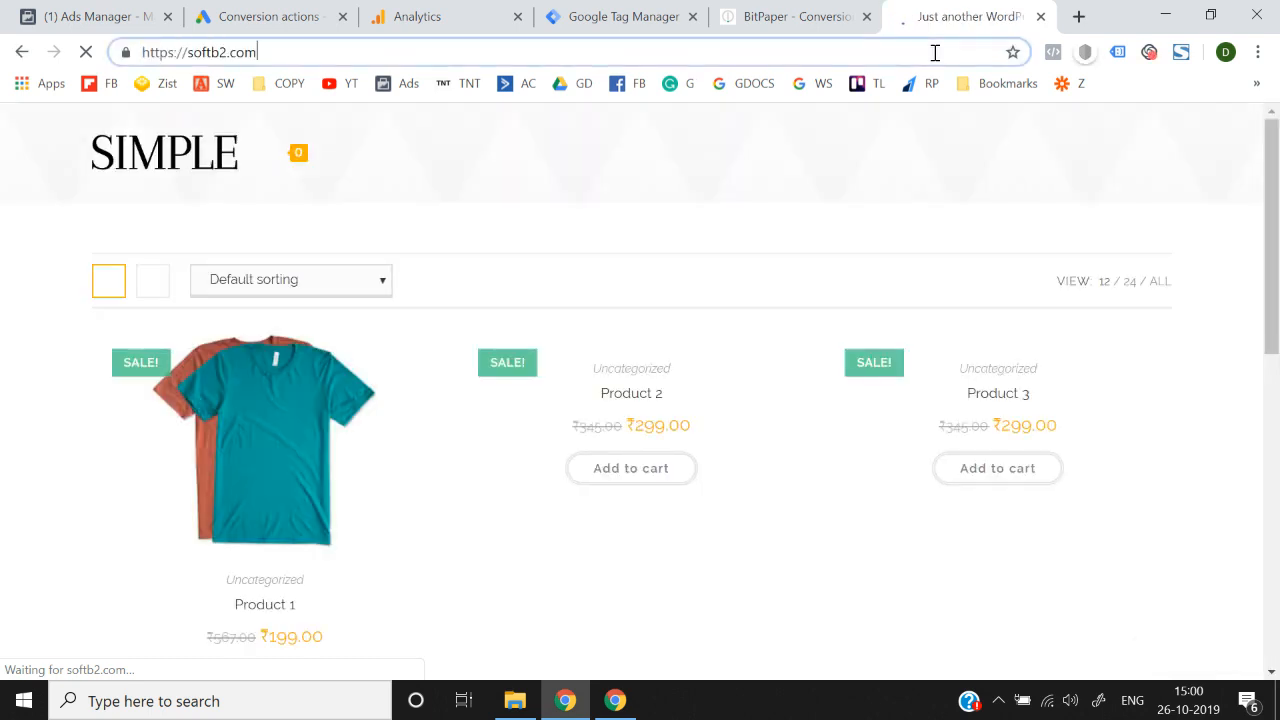
text(/)
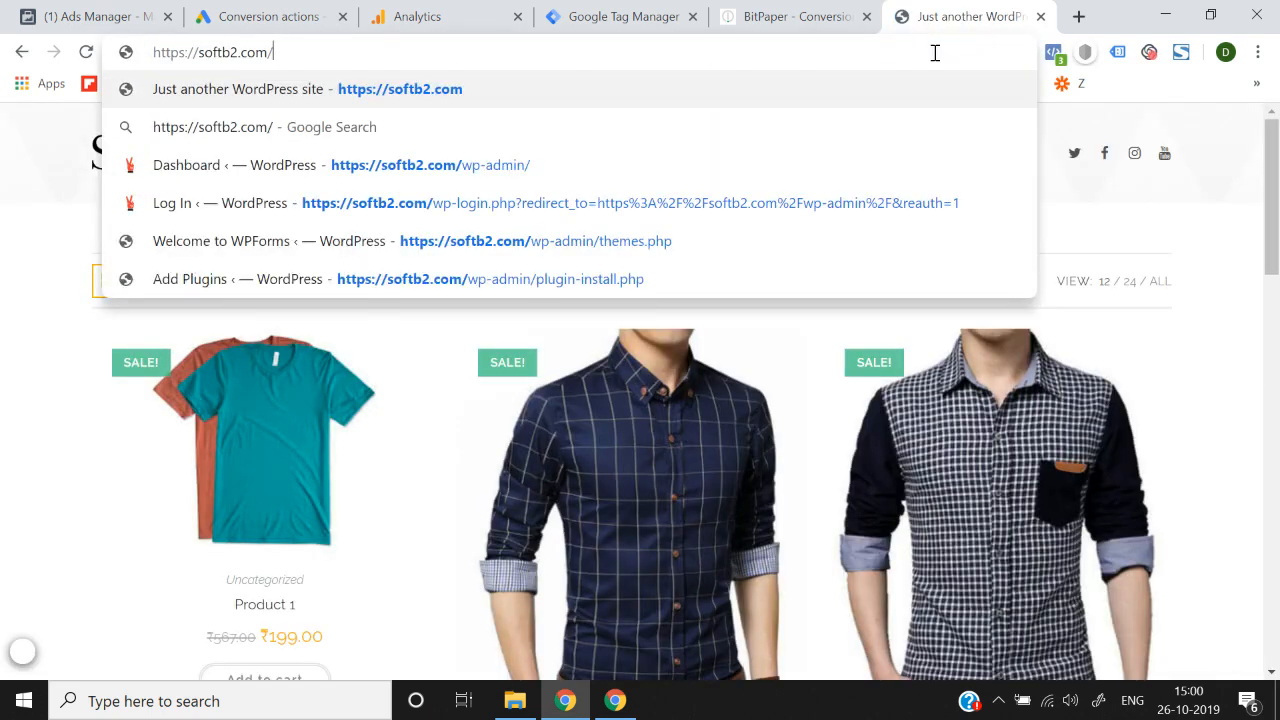
text(order-)
text(rec)
key(BackSpace)
key(BackSpace)
key(BackSpace)
key(BackSpace)
text(_receo)
key(BackSpace)
text(ived)
key(Return)
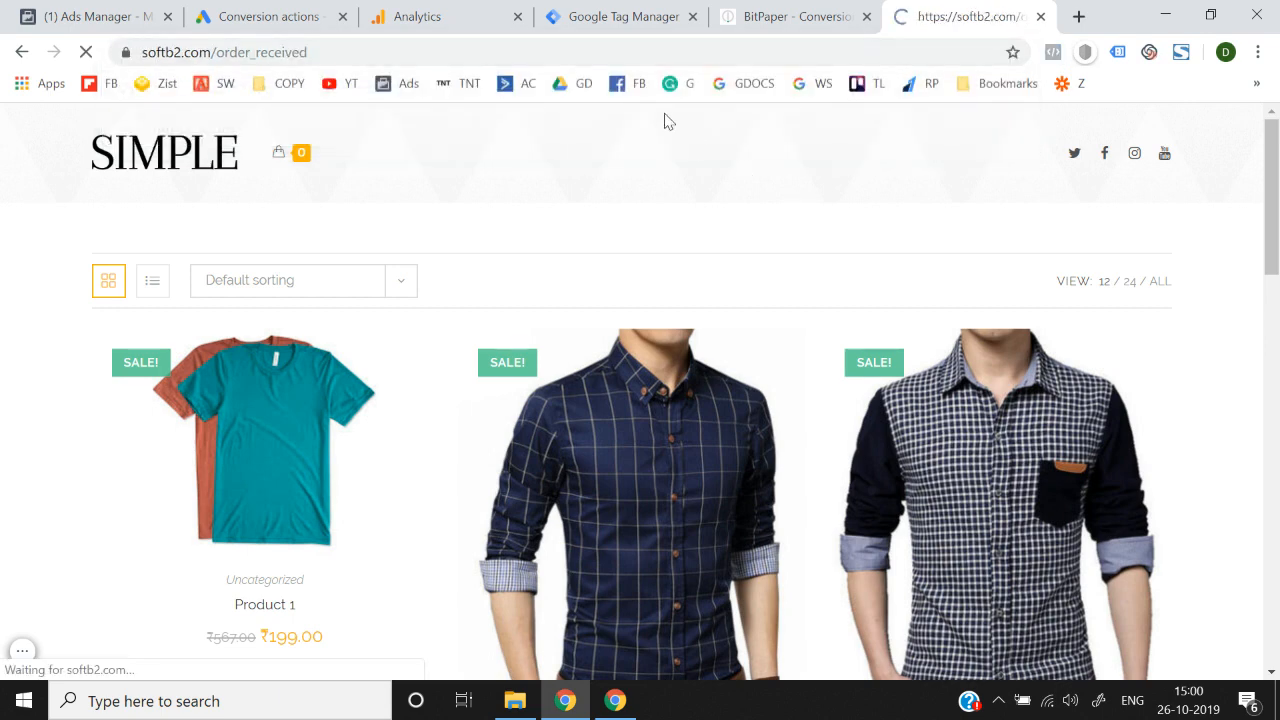
- Change the address to open the store's cart page at softb2.com/cart
double_click(592, 57)
key(BackSpace)
text(cart)
key(Return)
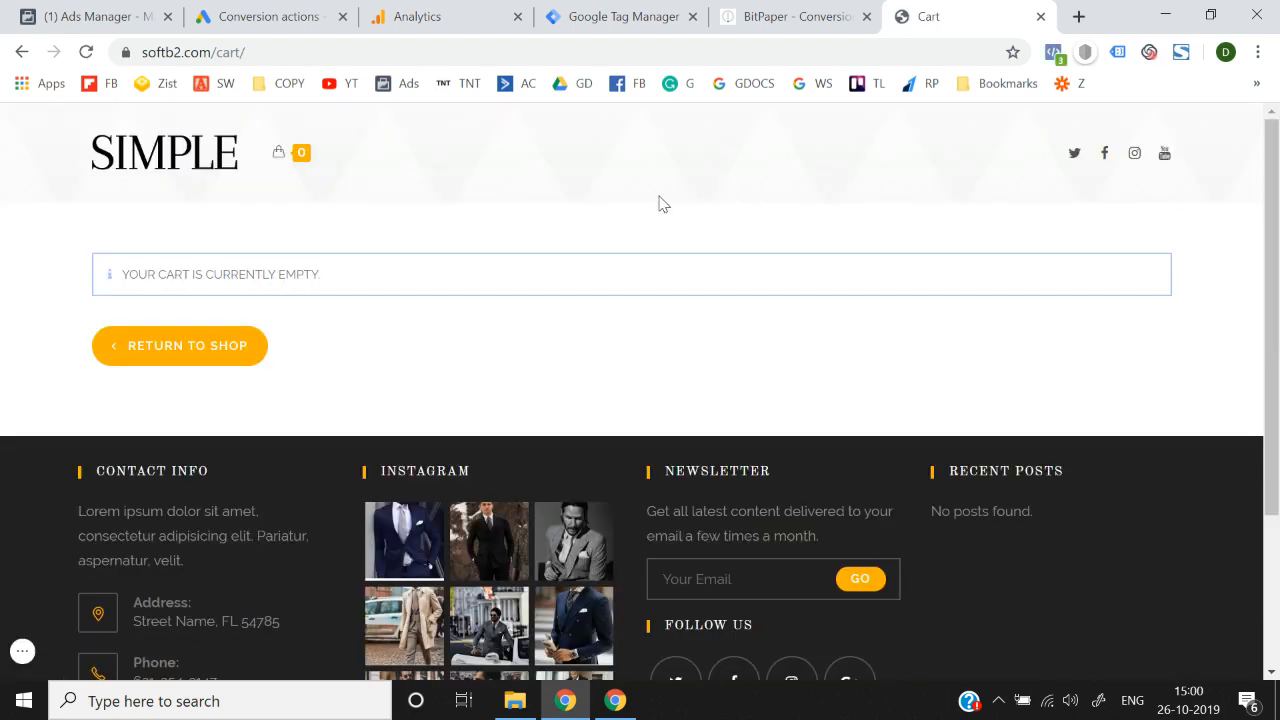
- Switch to Google Ads and open the Conversions page from the account overview
click(644, 10)
click(478, 10)
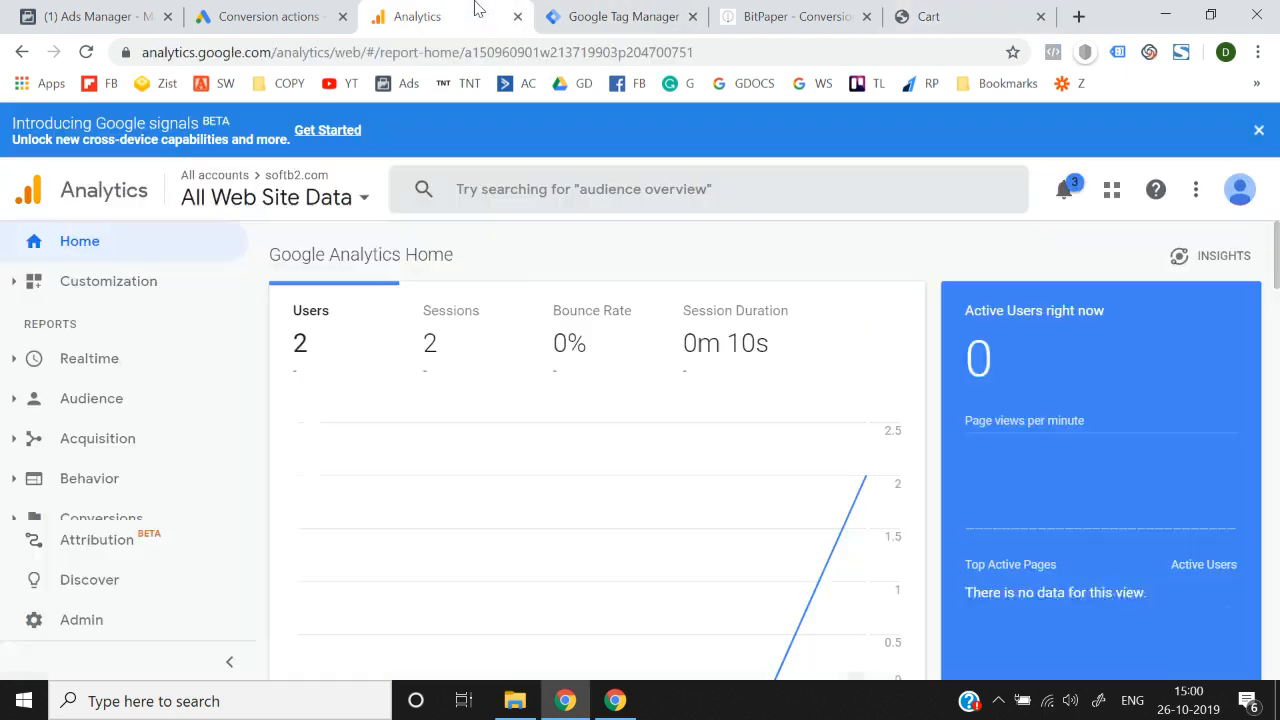
click(262, 12)
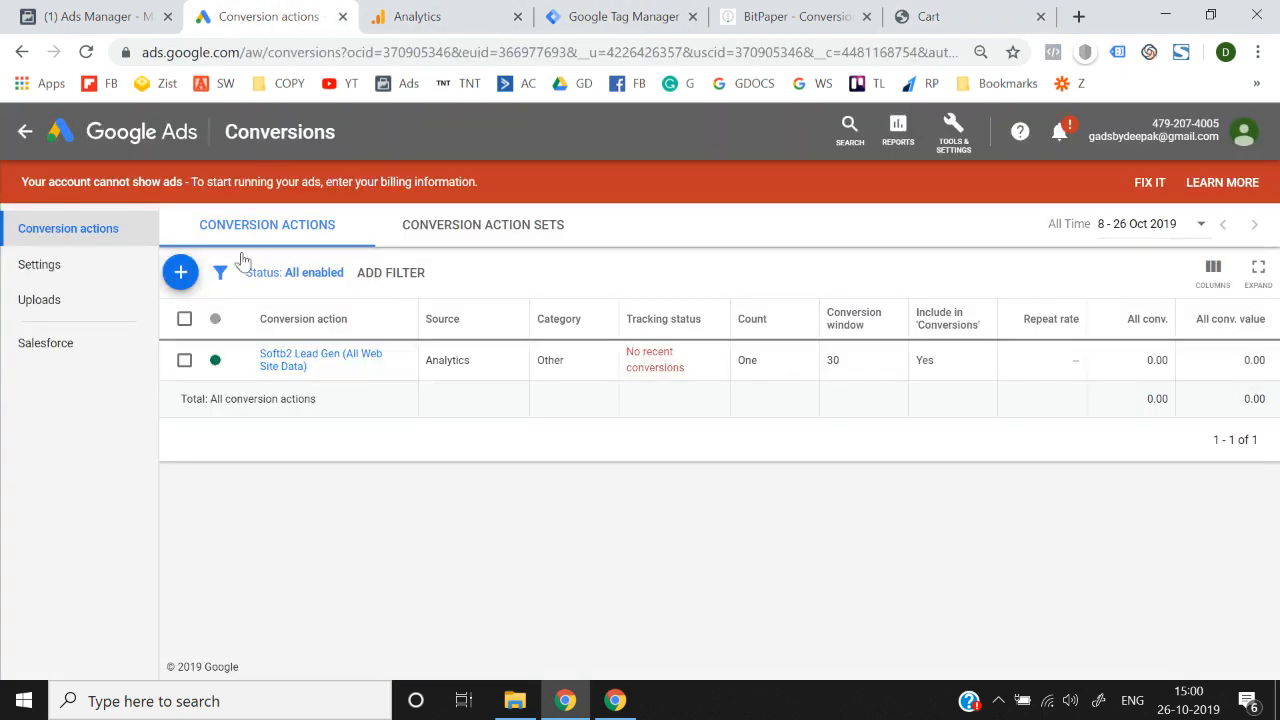
click(148, 128)
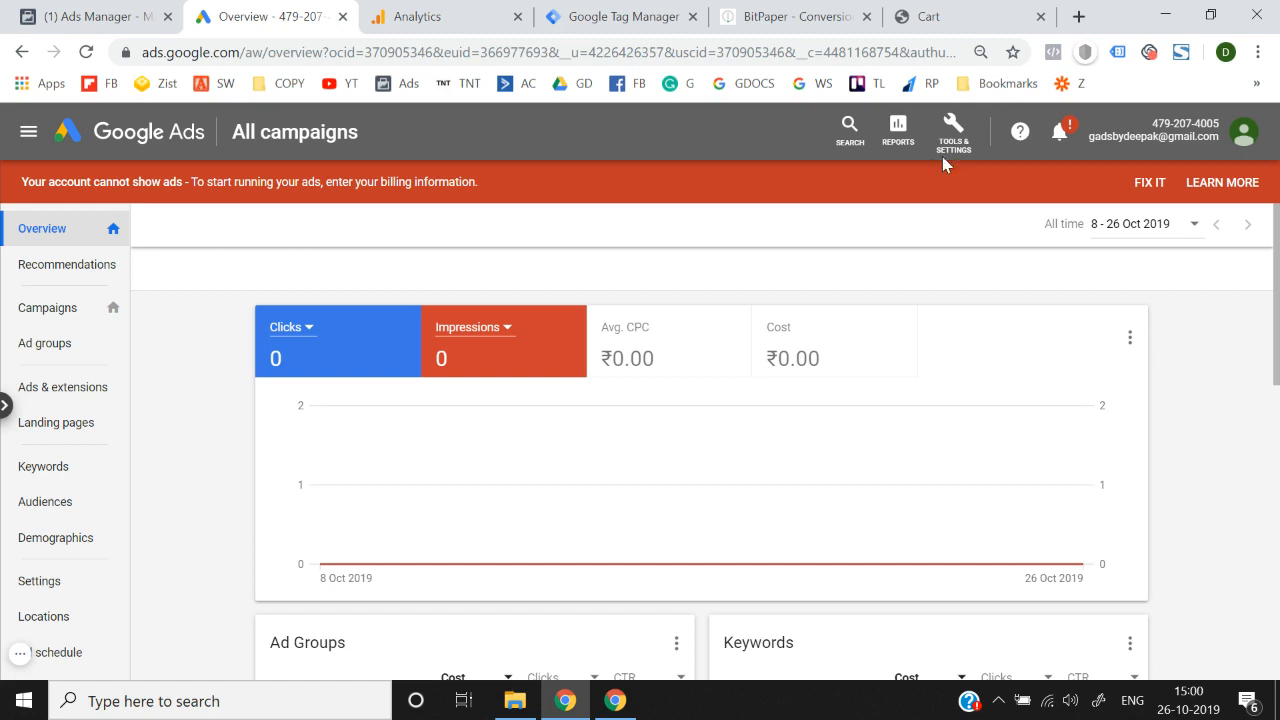
click(956, 146)
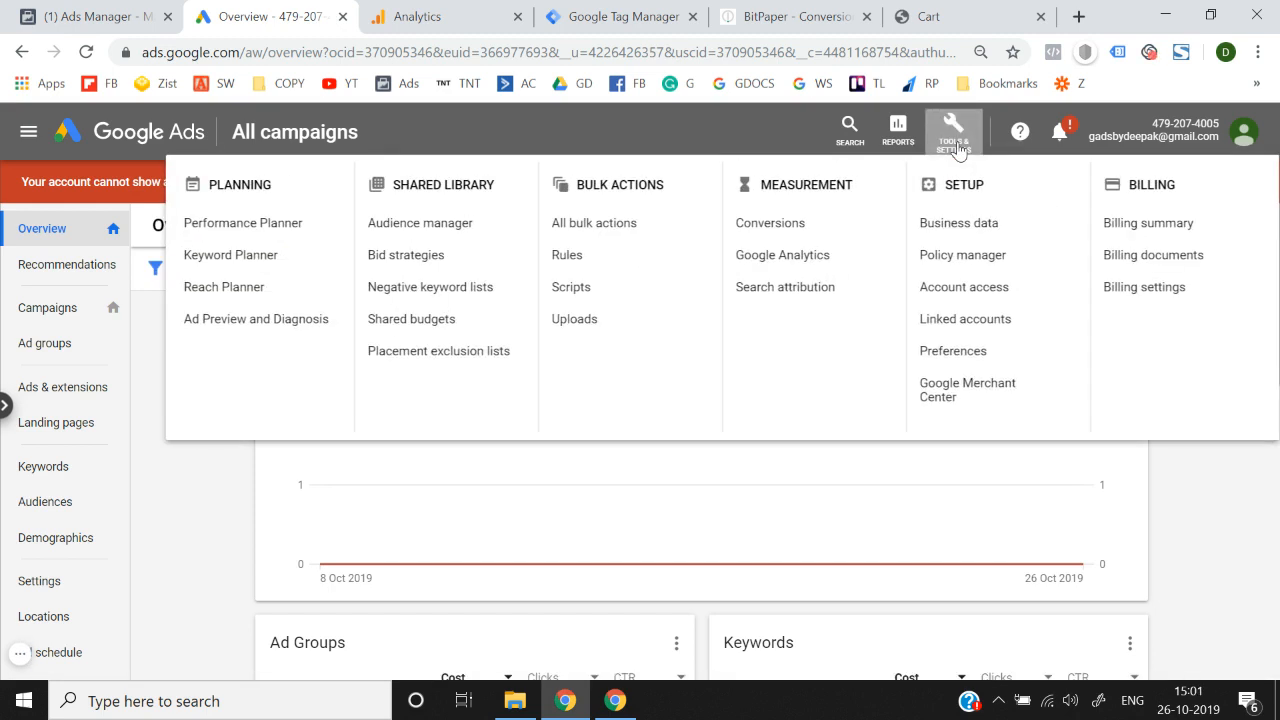
click(781, 224)
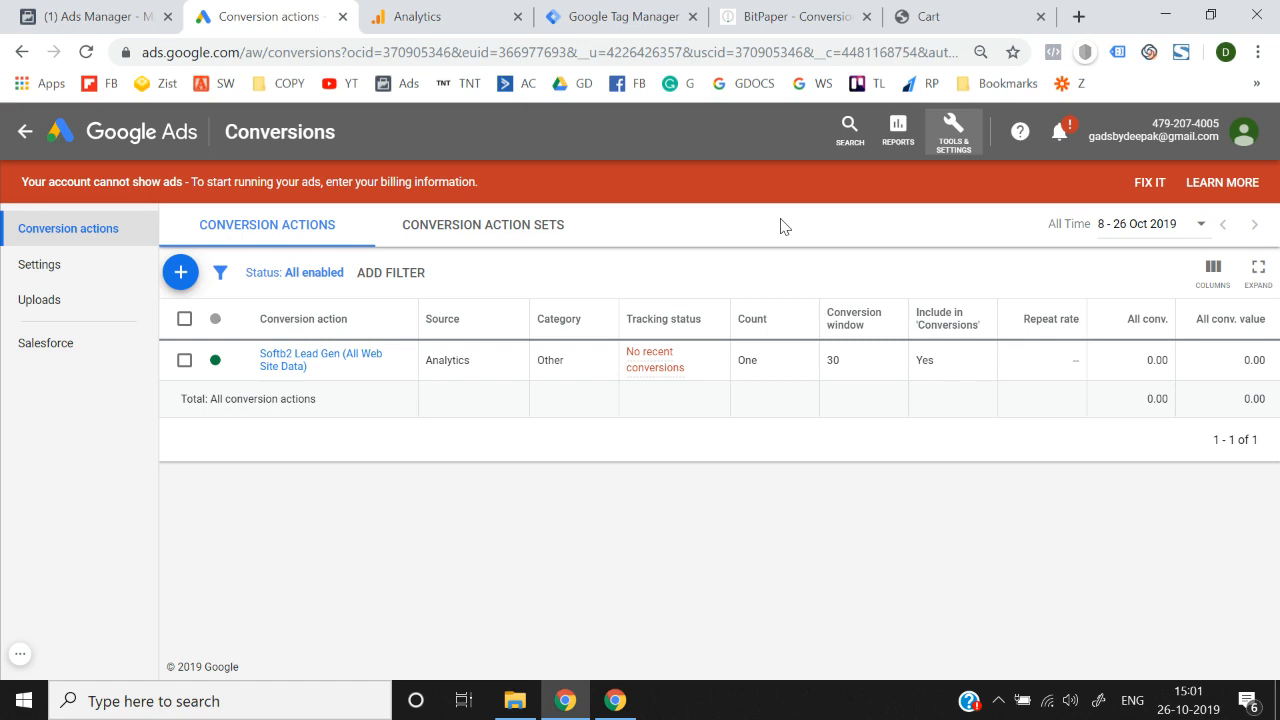
- Start a new website conversion action and choose Other as its category
click(182, 283)
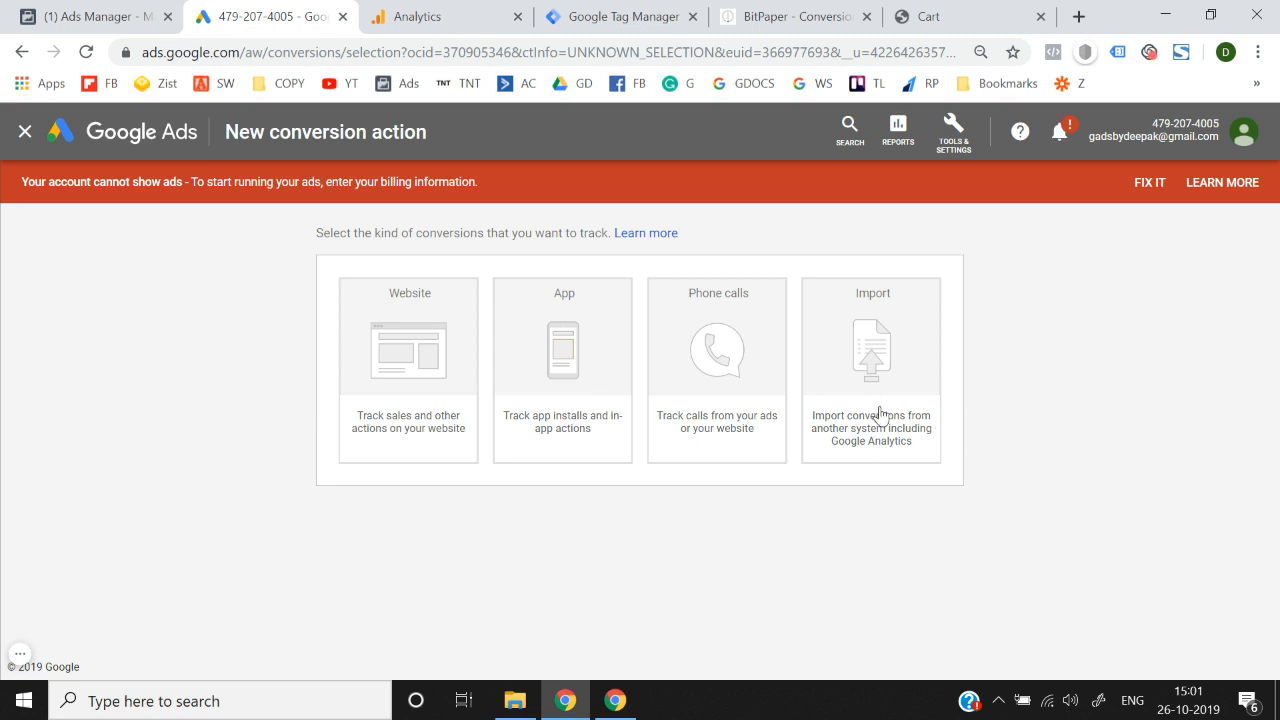
click(383, 407)
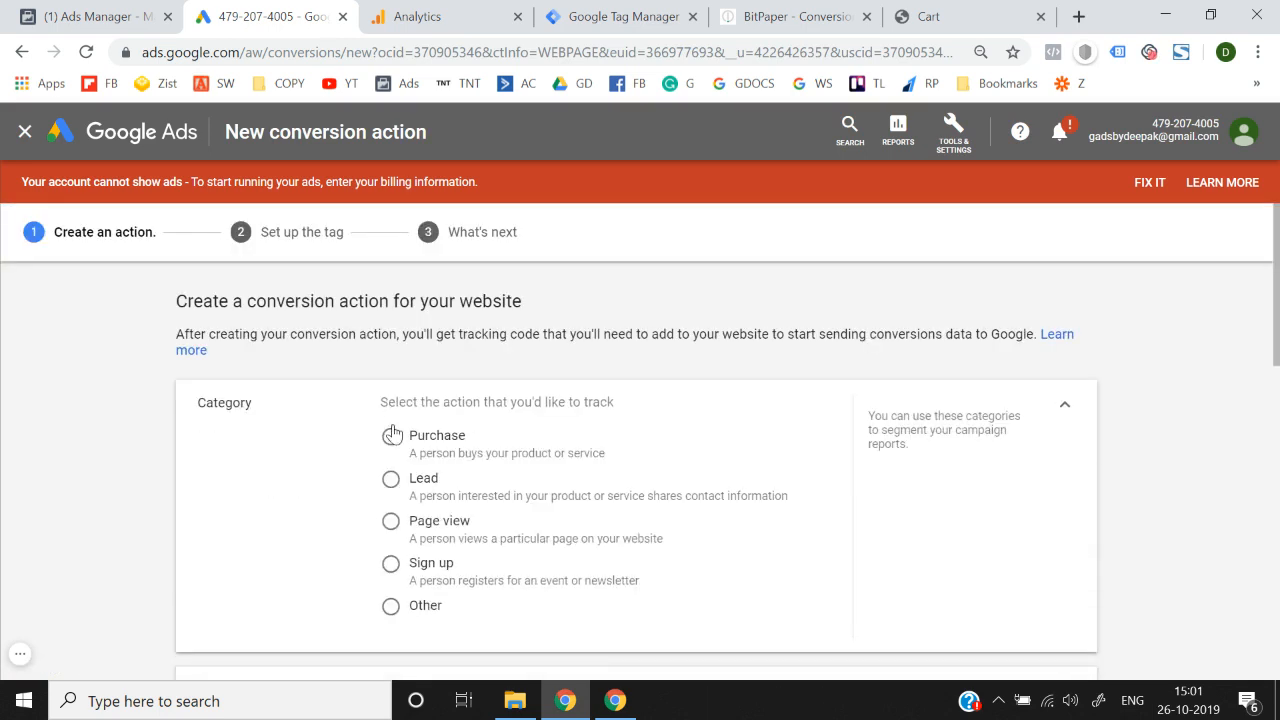
scroll(248, 455, down, 1)
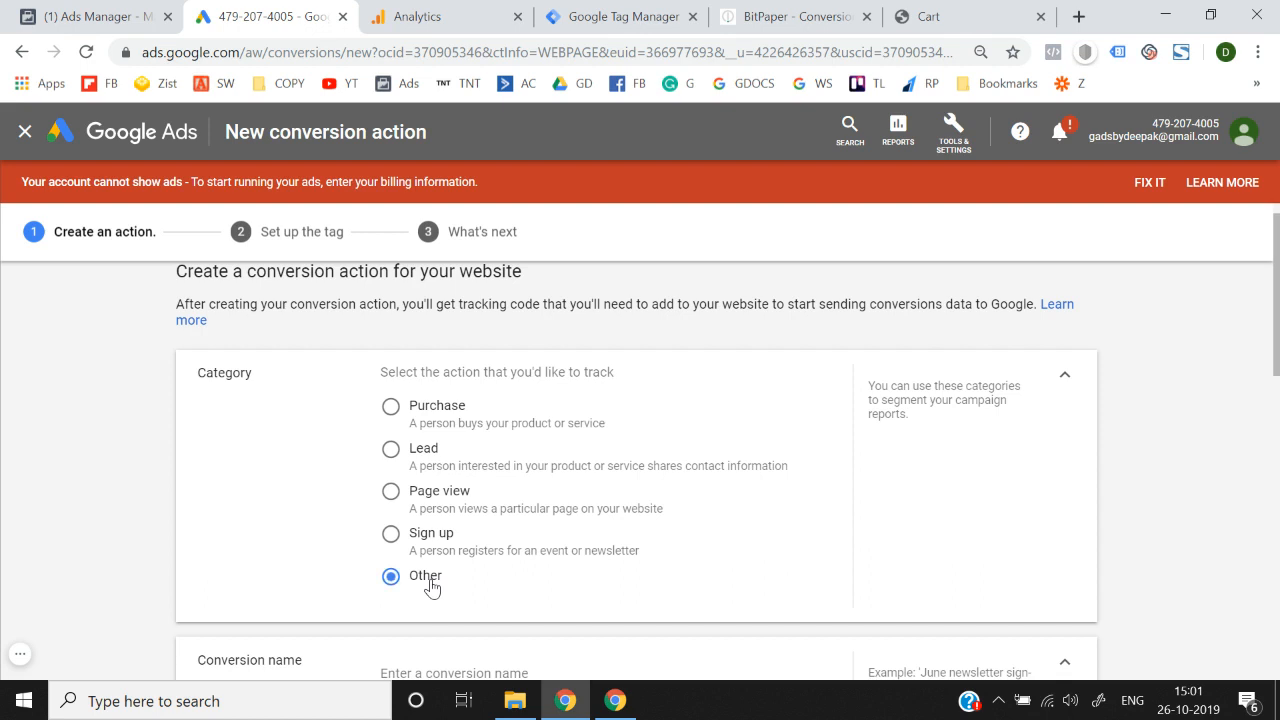
- Name the conversion action "Add to Cart"
scroll(430, 585, down, 3)
click(410, 433)
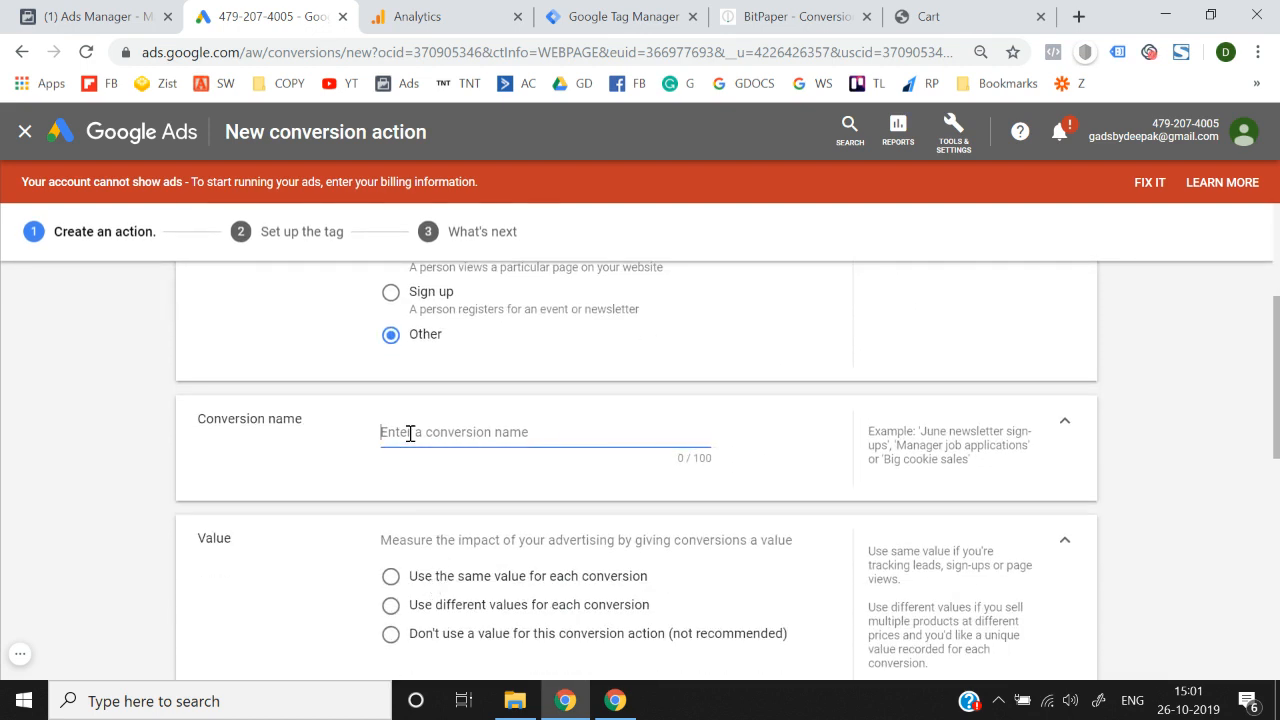
text(Add to Cart)
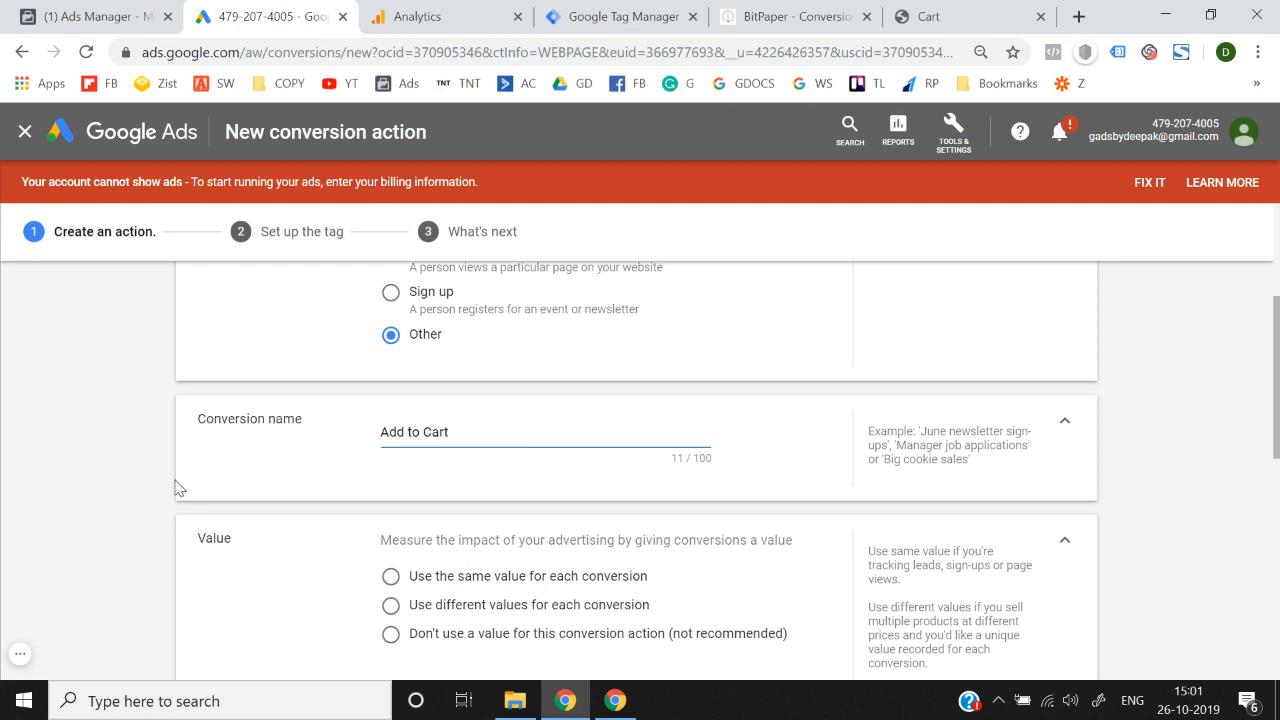
- Set the conversion action to use no value and to count every conversion per interaction
scroll(175, 487, down, 2)
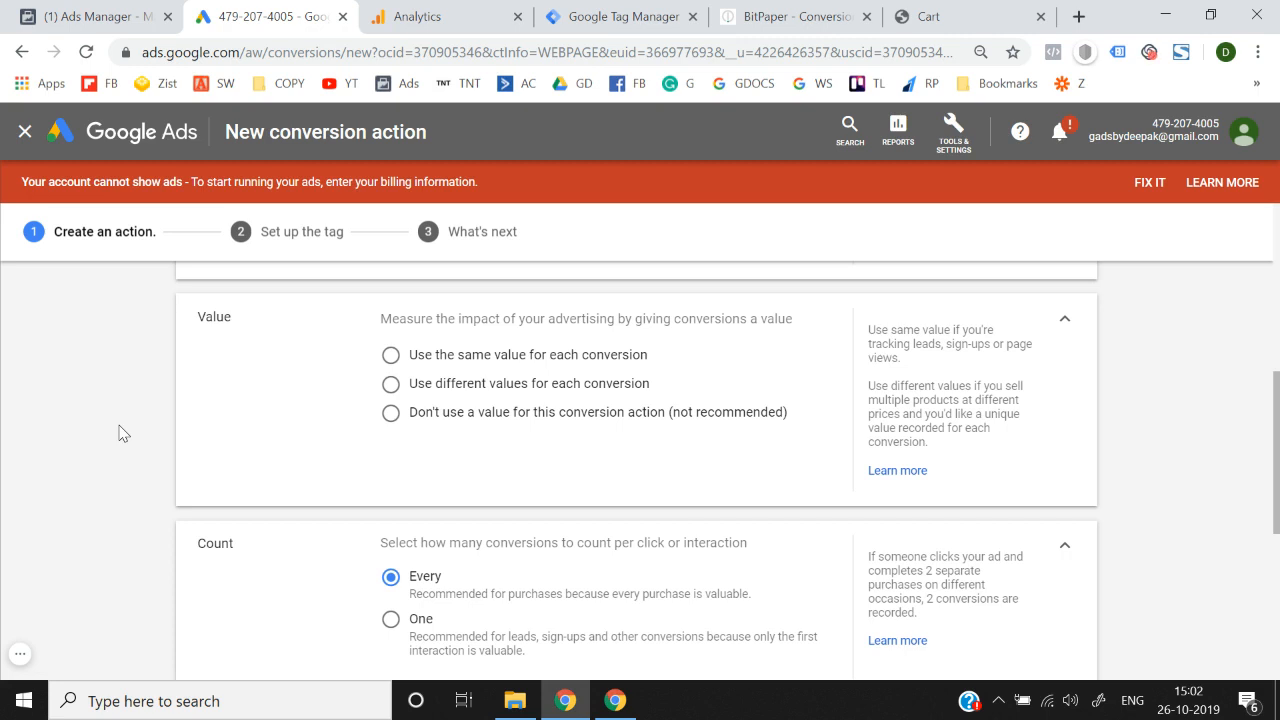
click(390, 414)
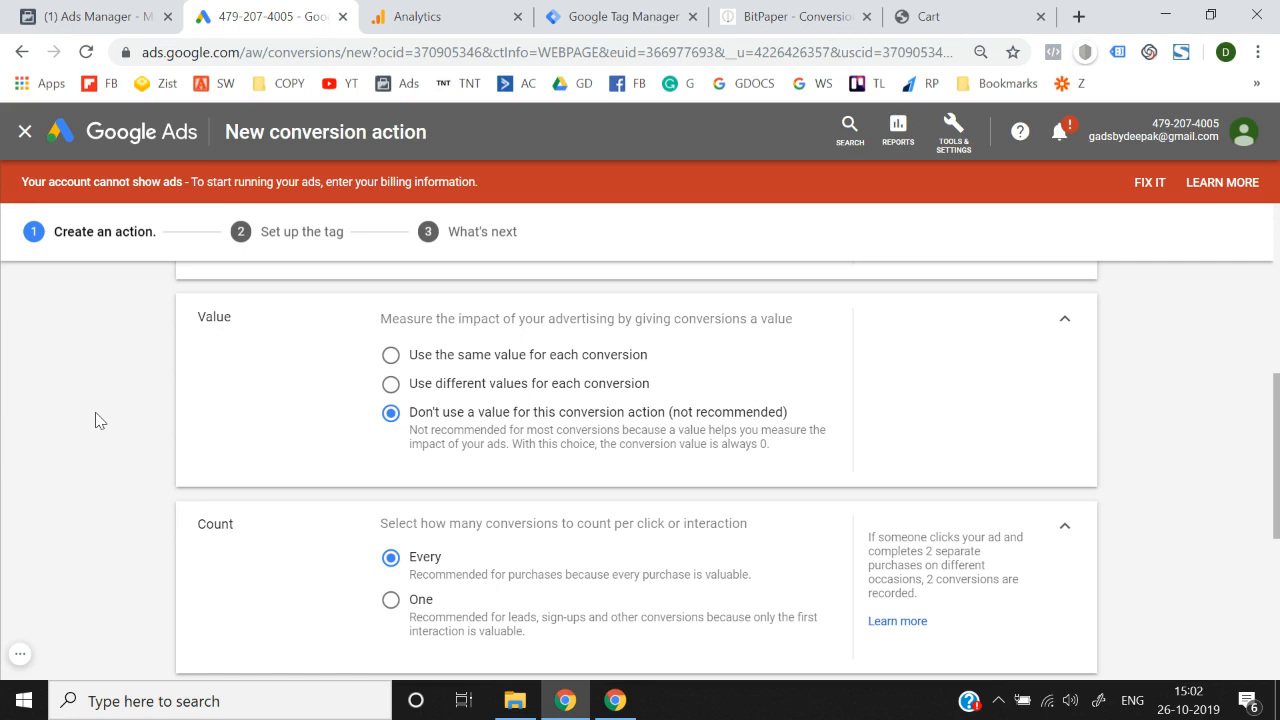
scroll(95, 420, down, 1)
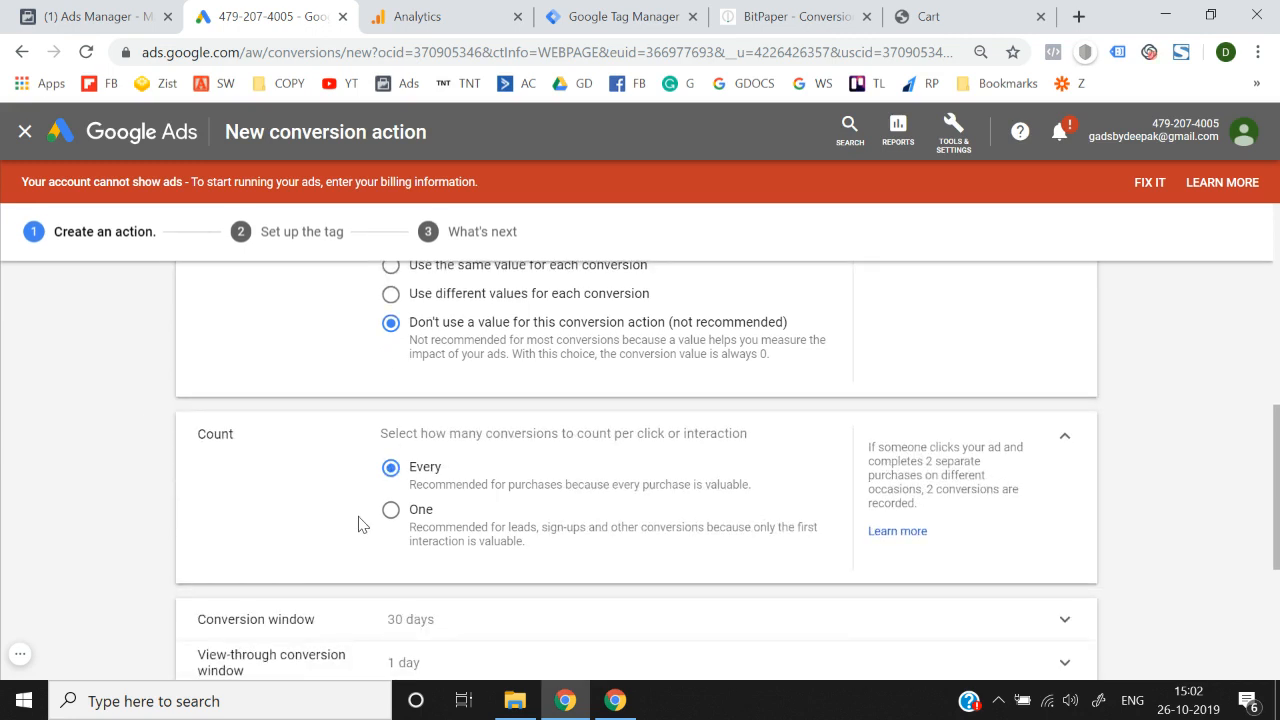
click(390, 510)
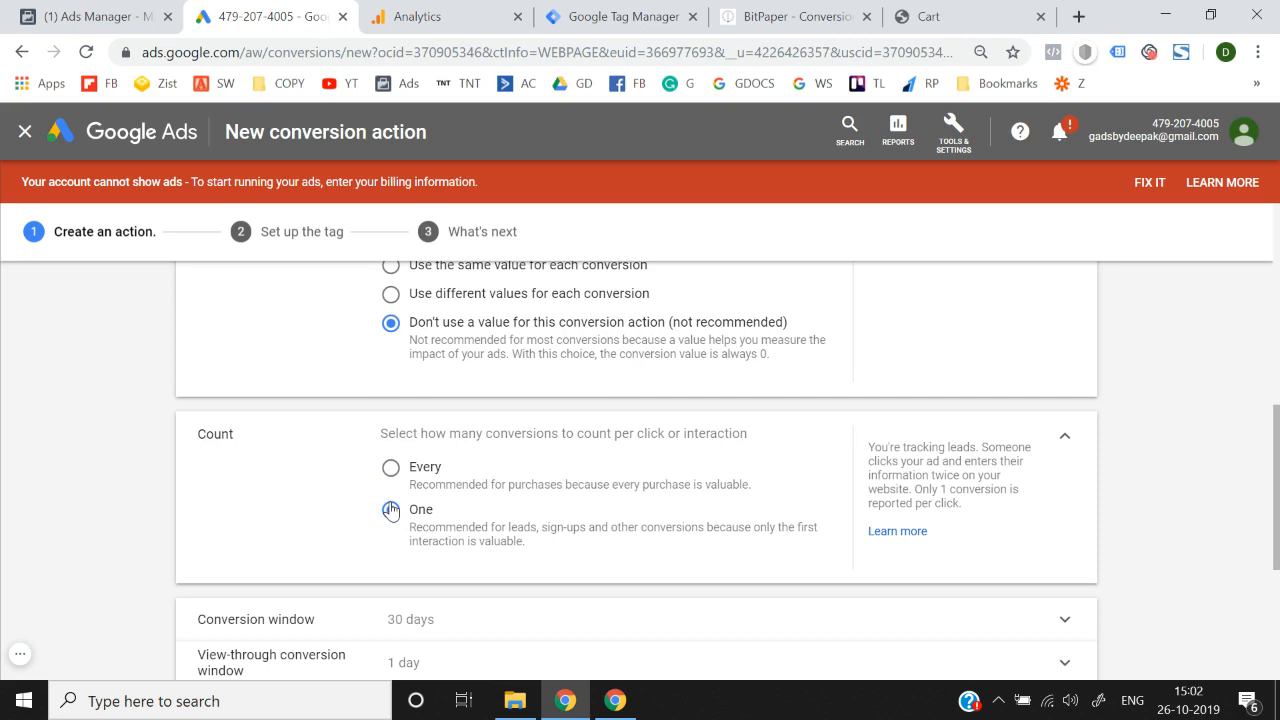
click(390, 467)
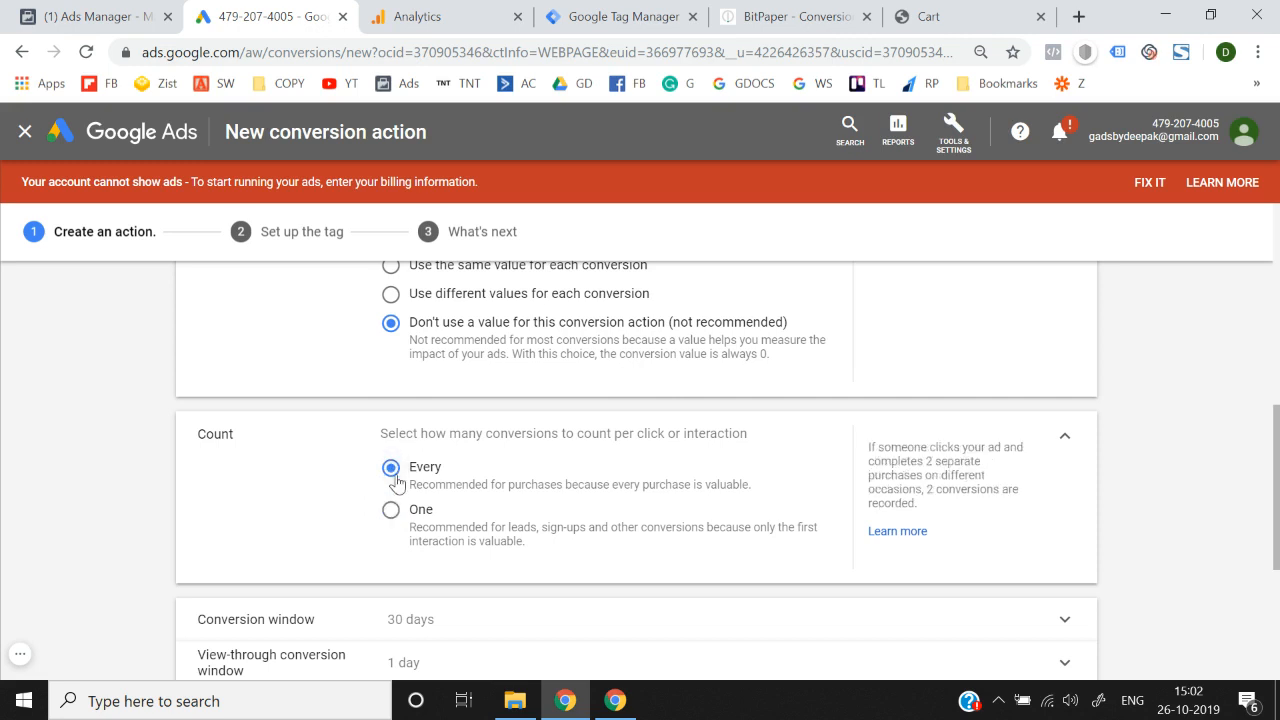
- Switch the conversion action's count setting to One
click(402, 531)
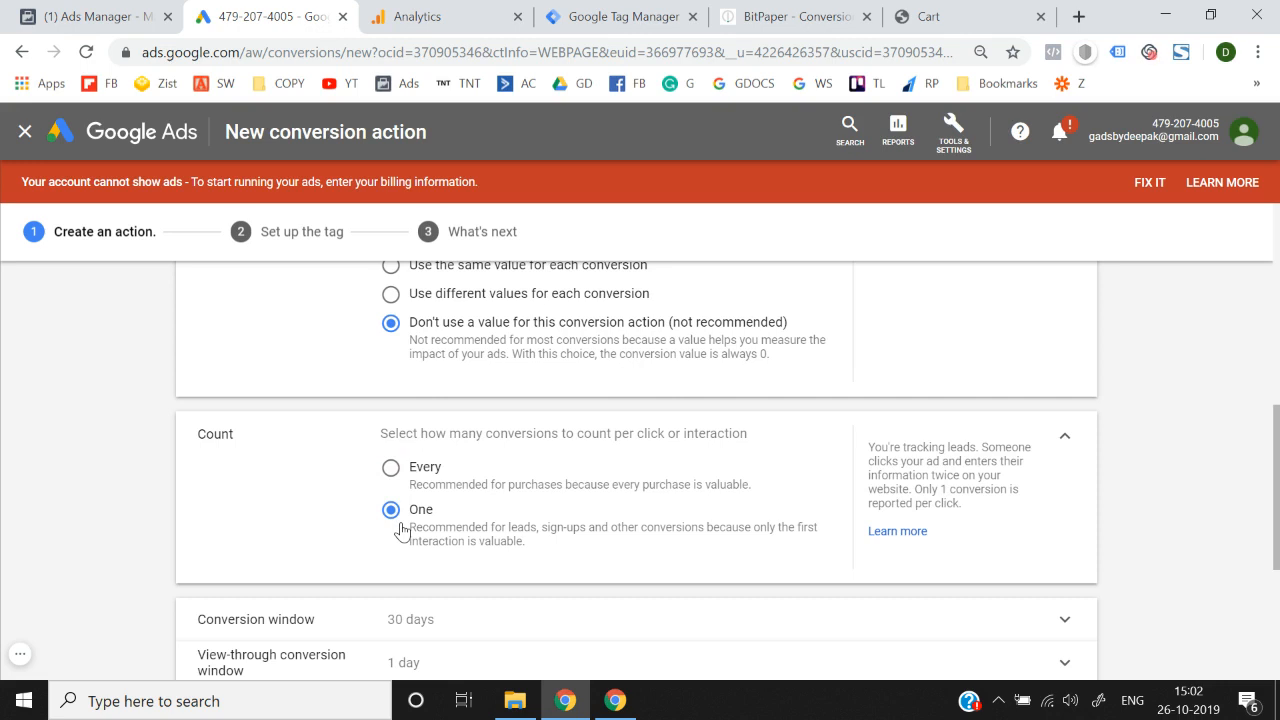
click(390, 466)
click(409, 544)
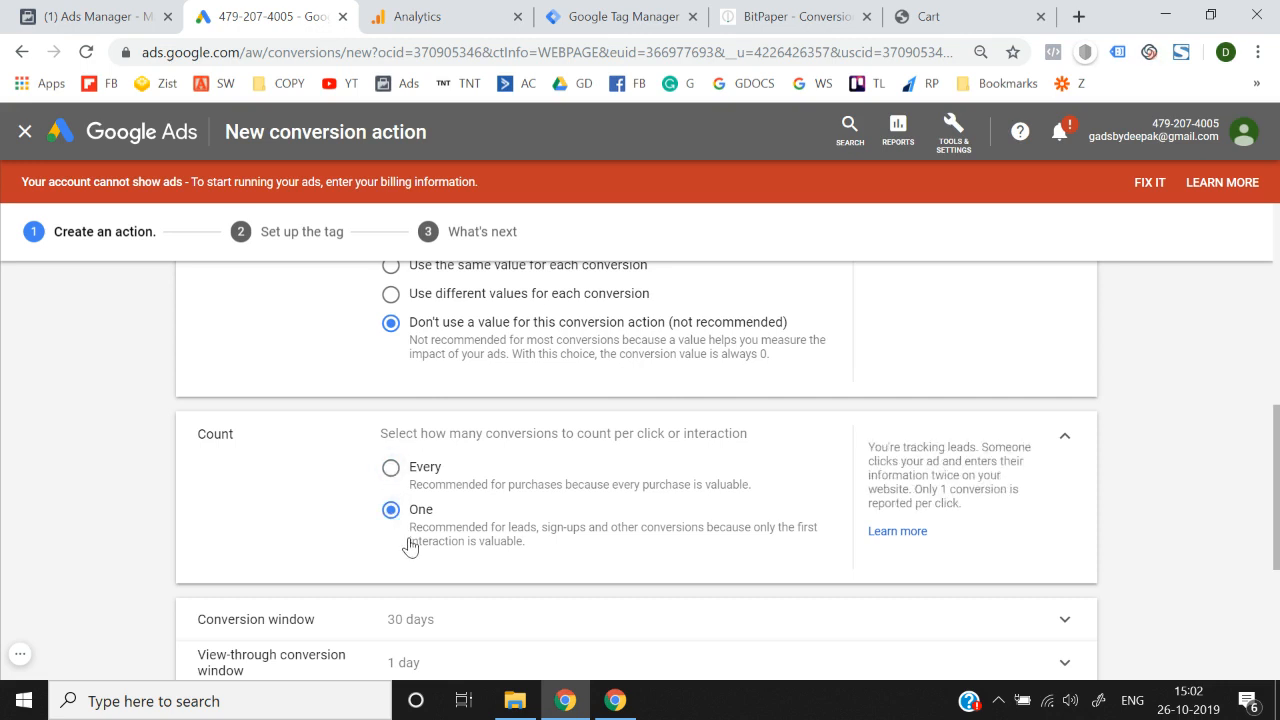
- Switch to the BitPaper whiteboard and sketch a stick figure with a face on page 3
click(857, 10)
click(1232, 279)
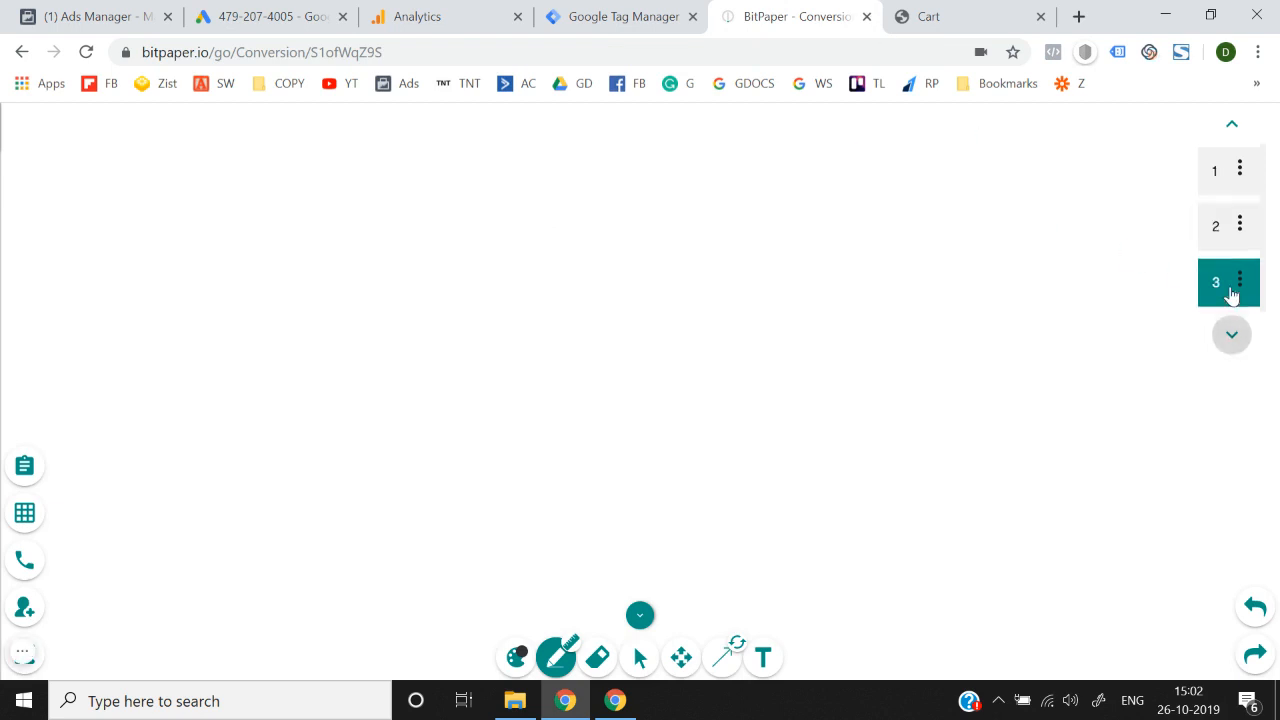
mouse_move(265, 201)
mouse_down()
mouse_move(327, 196)
mouse_move(285, 192)
mouse_up()
click(278, 216)
click(311, 206)
drag(298, 271, 294, 311)
drag(265, 315, 312, 305)
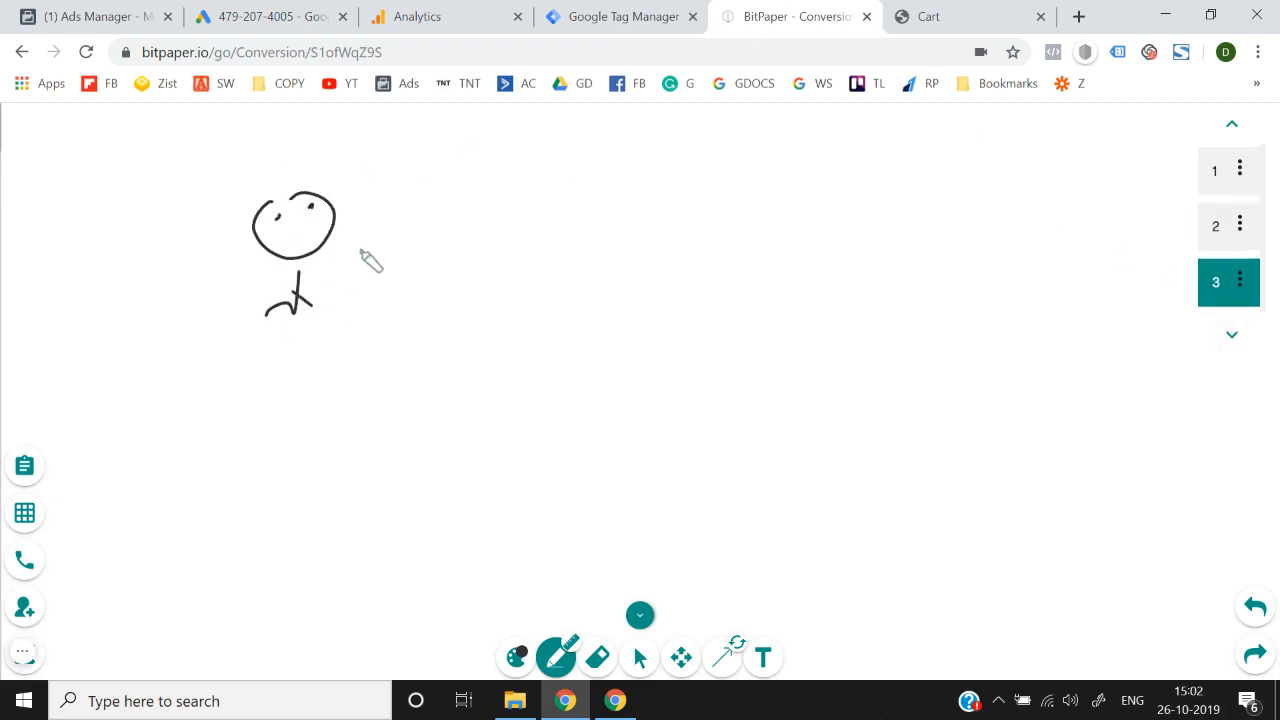
- Draw a double arrow from the stick figure and write "Thank you" with a circled 2 beneath it
drag(345, 247, 505, 236)
mouse_move(586, 152)
mouse_down()
mouse_move(585, 183)
mouse_move(808, 158)
mouse_up()
drag(348, 258, 504, 242)
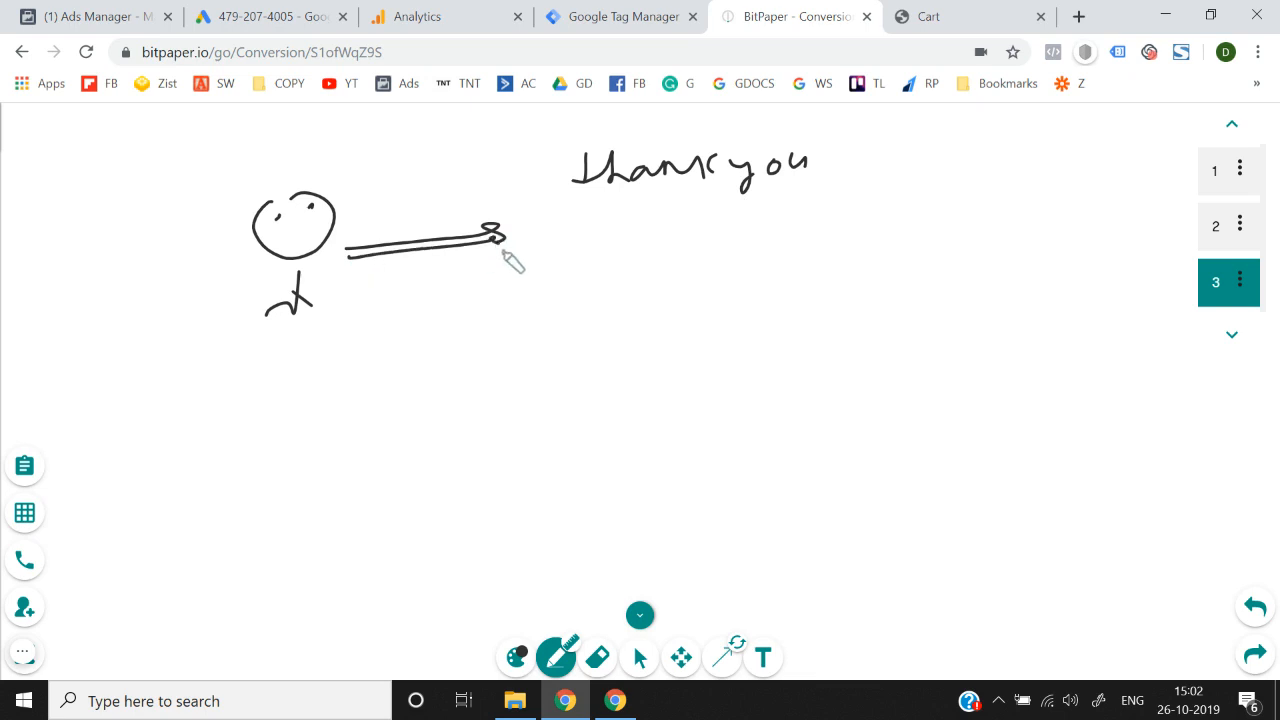
drag(626, 211, 645, 240)
mouse_move(700, 205)
mouse_down()
mouse_move(596, 268)
mouse_move(700, 206)
mouse_move(676, 250)
mouse_up()
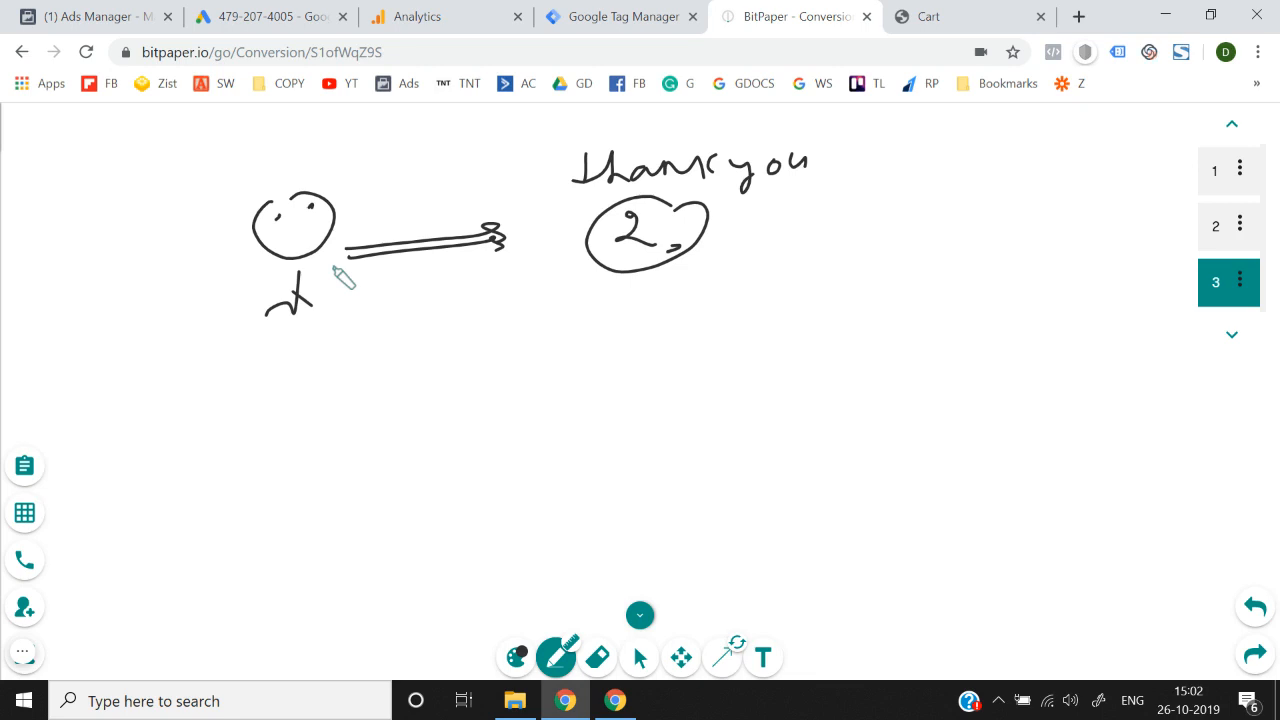
- Sketch a second stick figure with a double arrow below the first one on the BitPaper page
click(316, 10)
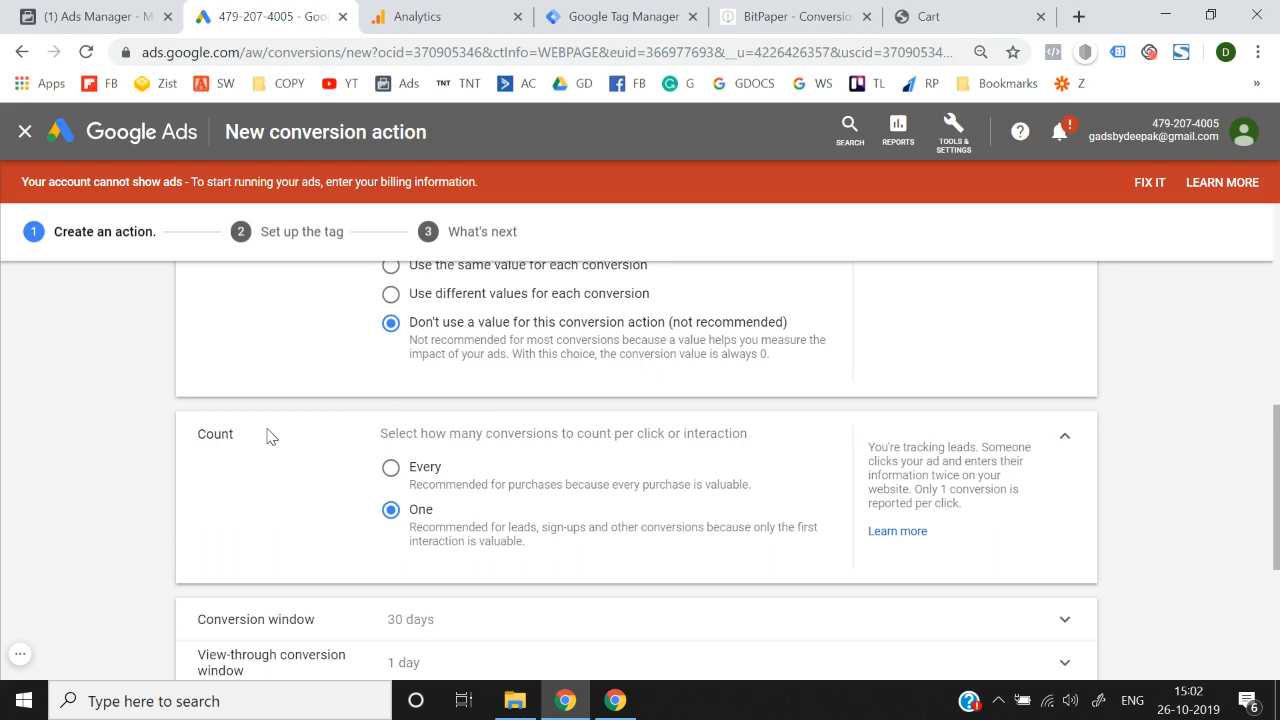
click(738, 10)
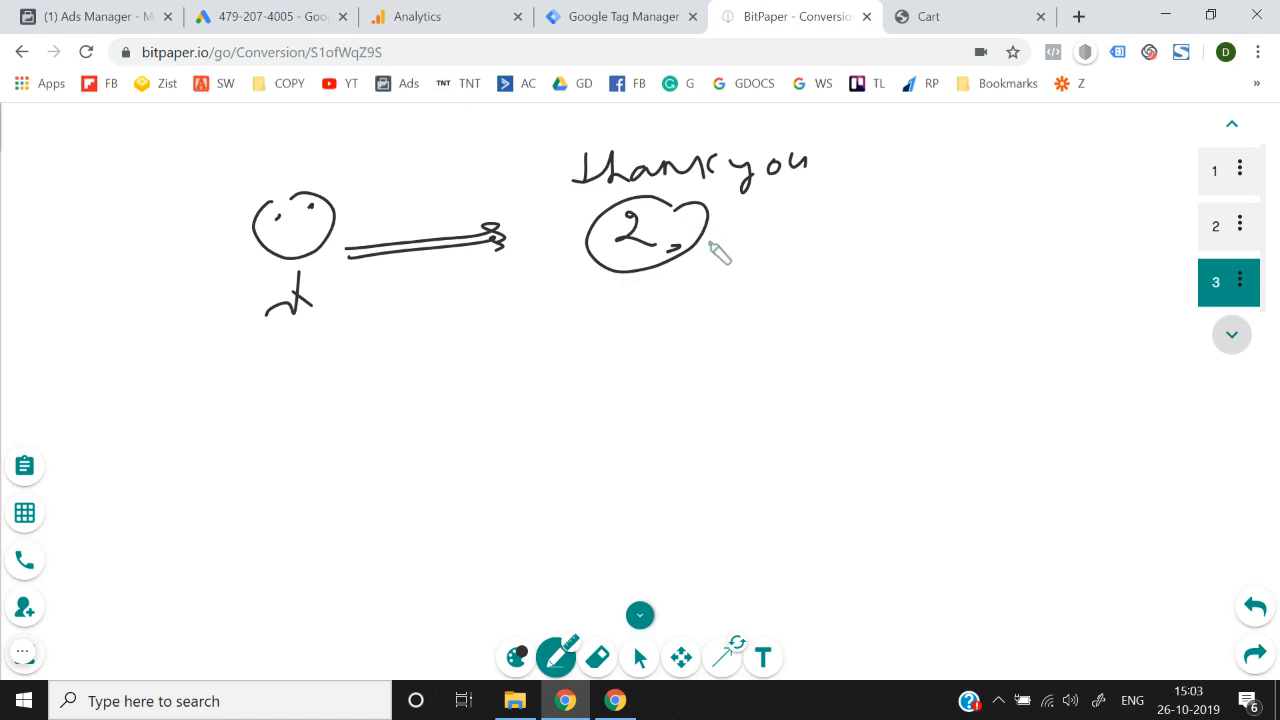
drag(621, 261, 633, 264)
drag(340, 376, 362, 362)
drag(358, 418, 358, 466)
mouse_move(372, 430)
mouse_down()
mouse_move(410, 447)
mouse_move(330, 462)
mouse_up()
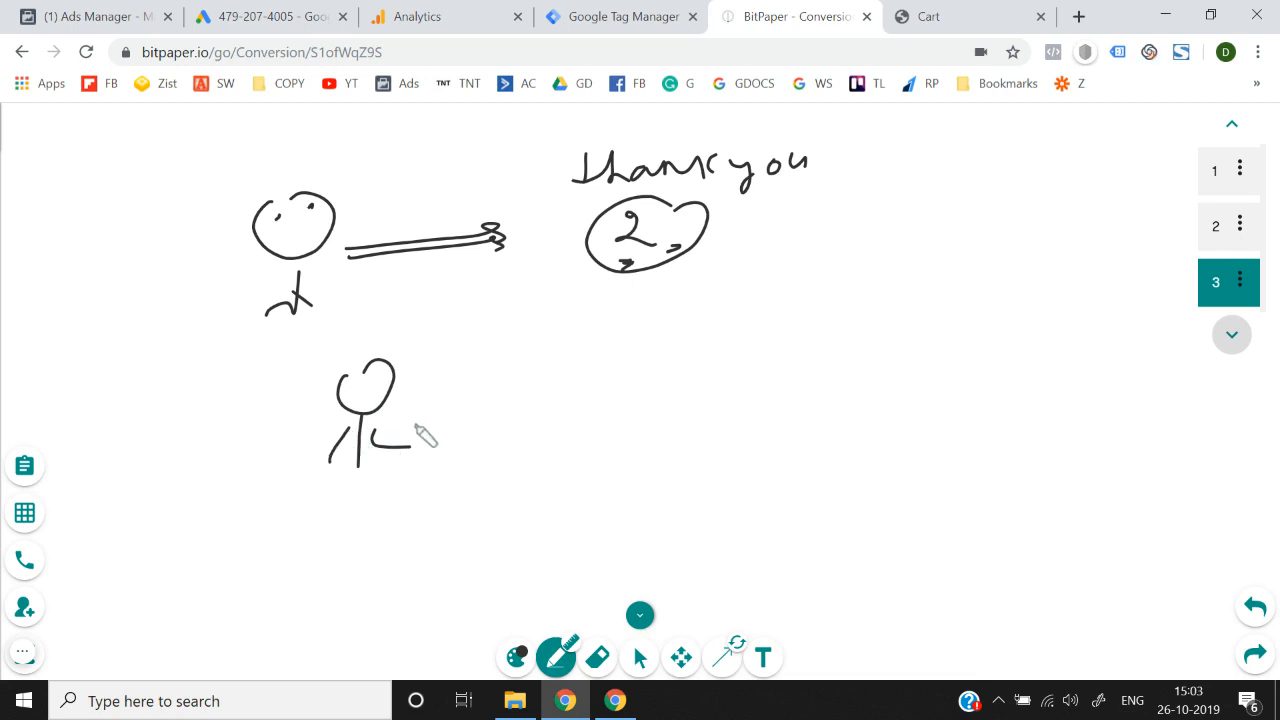
drag(417, 407, 536, 385)
mouse_move(432, 413)
mouse_down()
mouse_move(550, 396)
mouse_move(544, 405)
mouse_up()
- Write a circled "2 Form" at the end of the second arrow and give the second figure eyes
mouse_move(632, 350)
mouse_down()
mouse_move(633, 402)
mouse_move(690, 355)
mouse_move(669, 393)
mouse_up()
drag(672, 374, 712, 364)
mouse_move(732, 380)
mouse_down()
mouse_move(750, 356)
mouse_move(877, 352)
mouse_move(794, 306)
mouse_up()
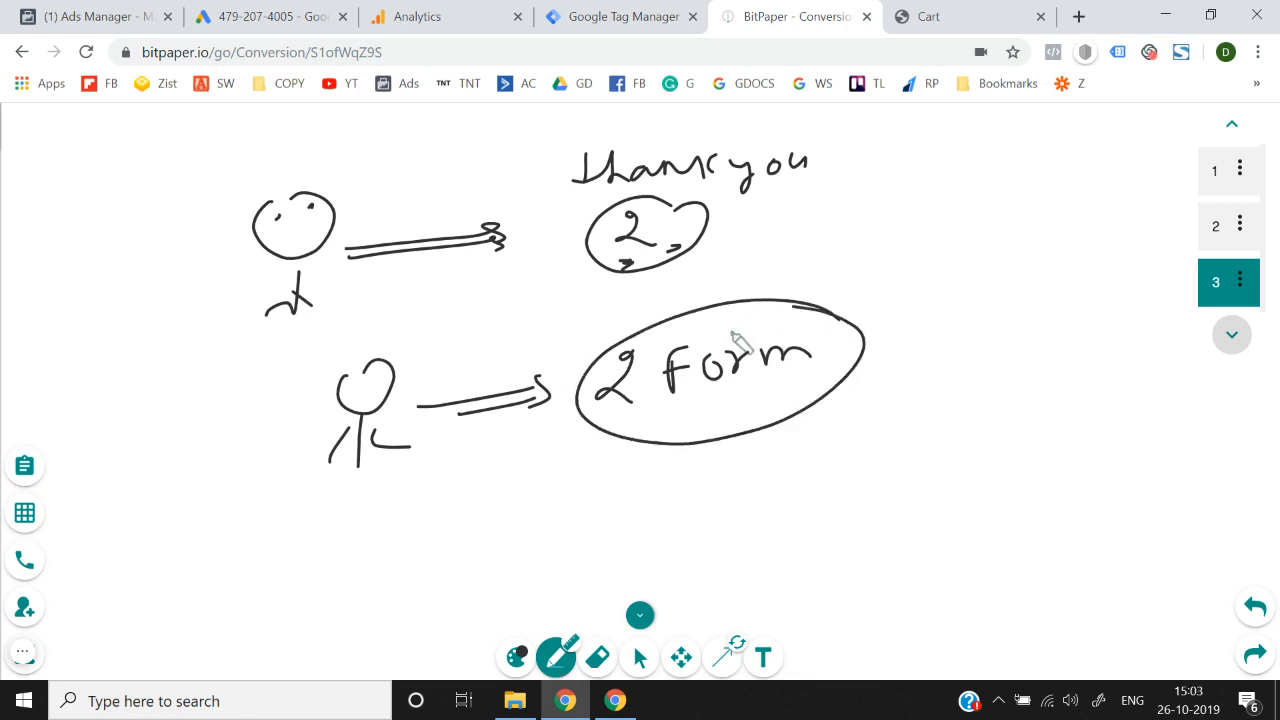
click(366, 378)
click(380, 374)
- Write "2 Conv" and "1 Conver" on separate lines beneath the circled "2 Form"
drag(556, 470, 582, 494)
mouse_move(648, 468)
mouse_down()
mouse_move(650, 488)
mouse_move(656, 476)
mouse_up()
mouse_move(665, 488)
mouse_down()
mouse_move(681, 468)
mouse_move(745, 455)
mouse_up()
drag(566, 520, 563, 560)
mouse_move(640, 521)
mouse_down()
mouse_move(640, 542)
mouse_move(798, 515)
mouse_up()
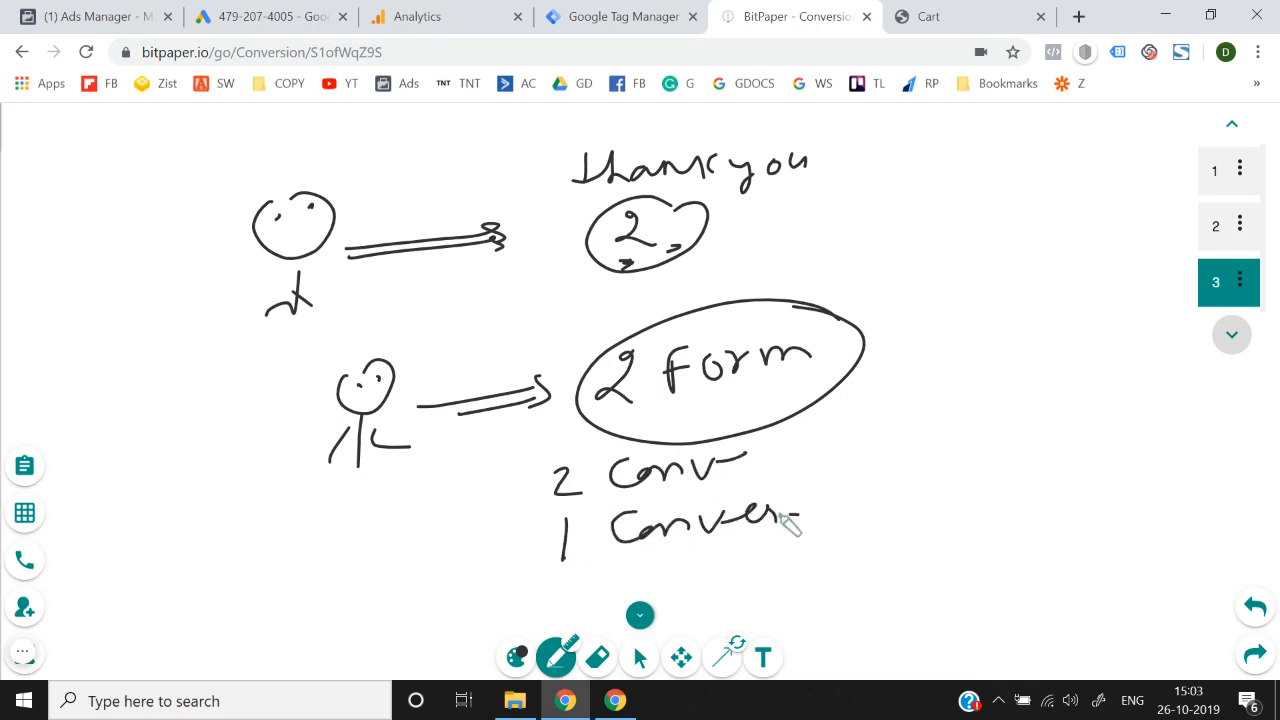
- Set the count to Every in Google Ads, and draw an underlined, circled 2 beside the notes in BitPaper
click(232, 14)
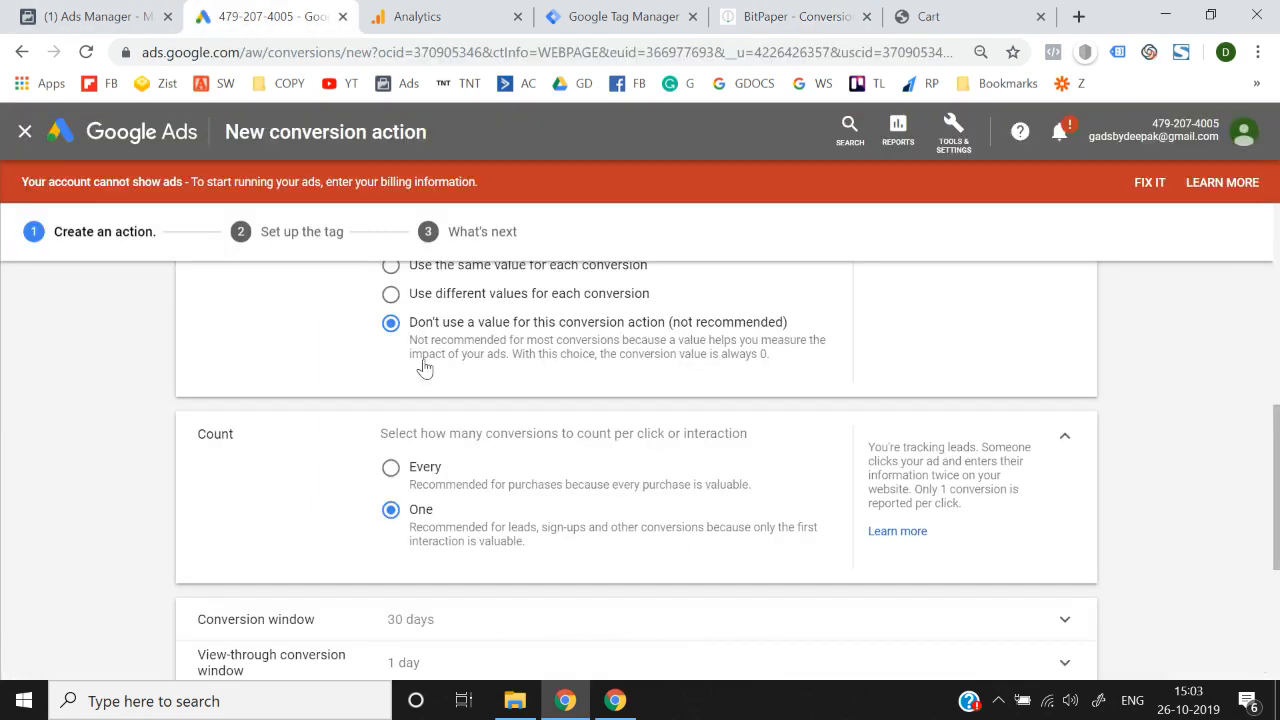
click(405, 484)
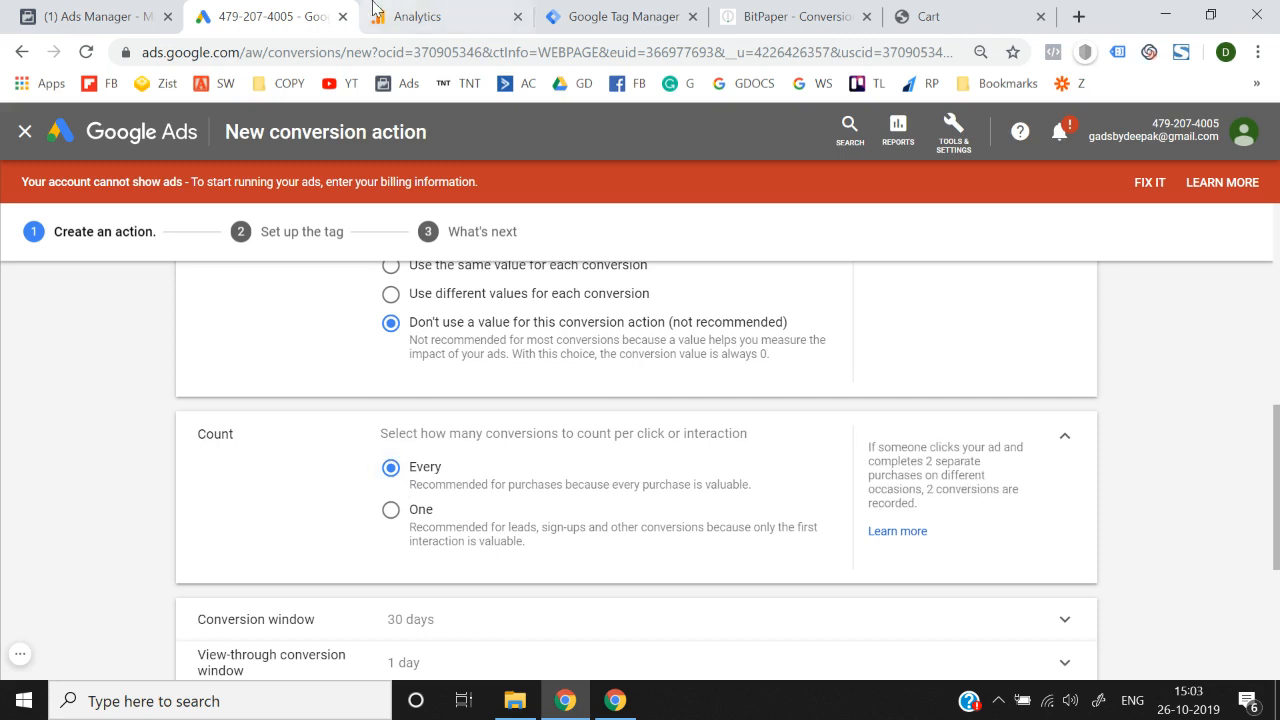
click(757, 16)
drag(922, 257, 962, 283)
mouse_move(962, 238)
mouse_down()
mouse_move(943, 323)
mouse_move(968, 331)
mouse_up()
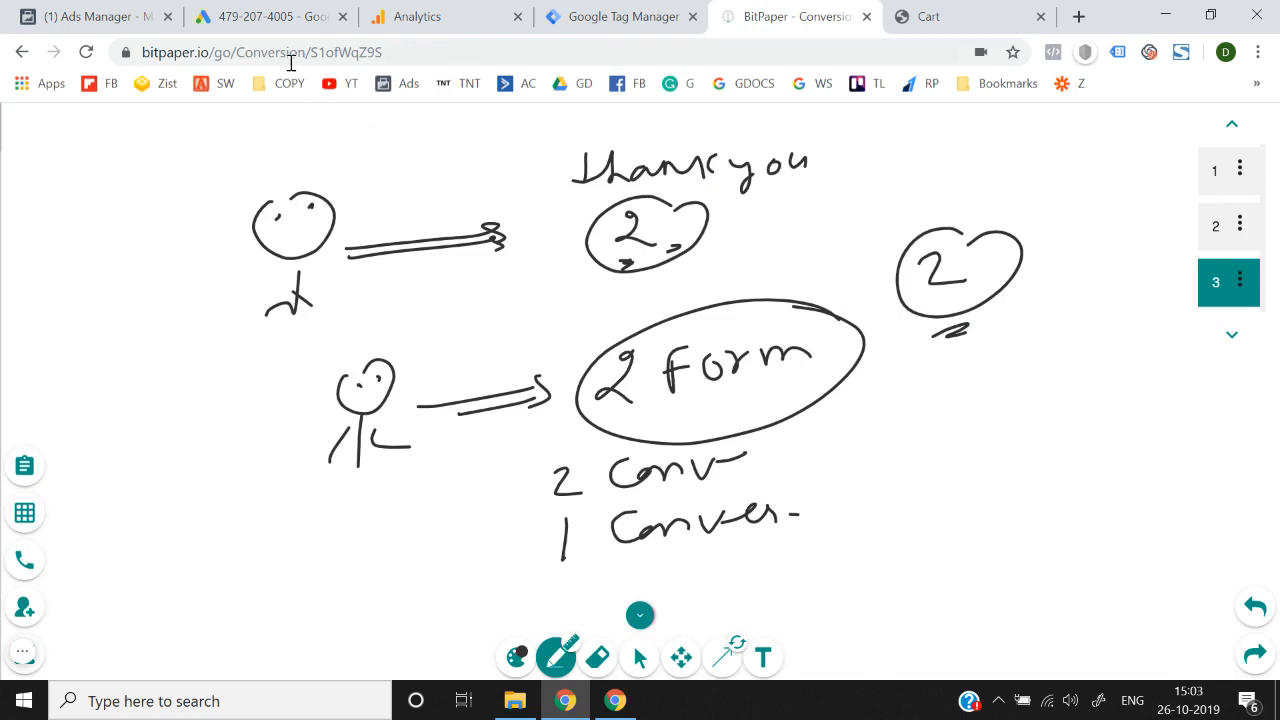
- Set the conversion count to One in Google Ads and move the BitPaper whiteboard into its own browser window
click(269, 17)
click(391, 510)
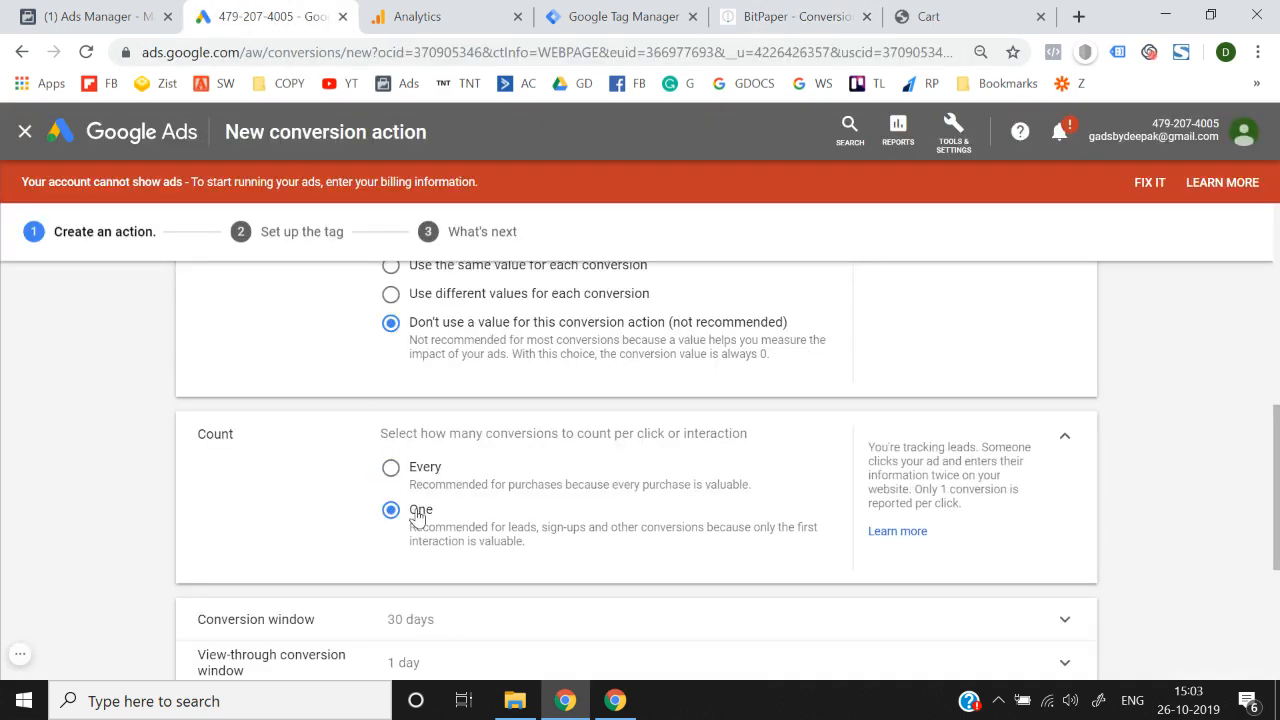
drag(990, 12, 845, 8)
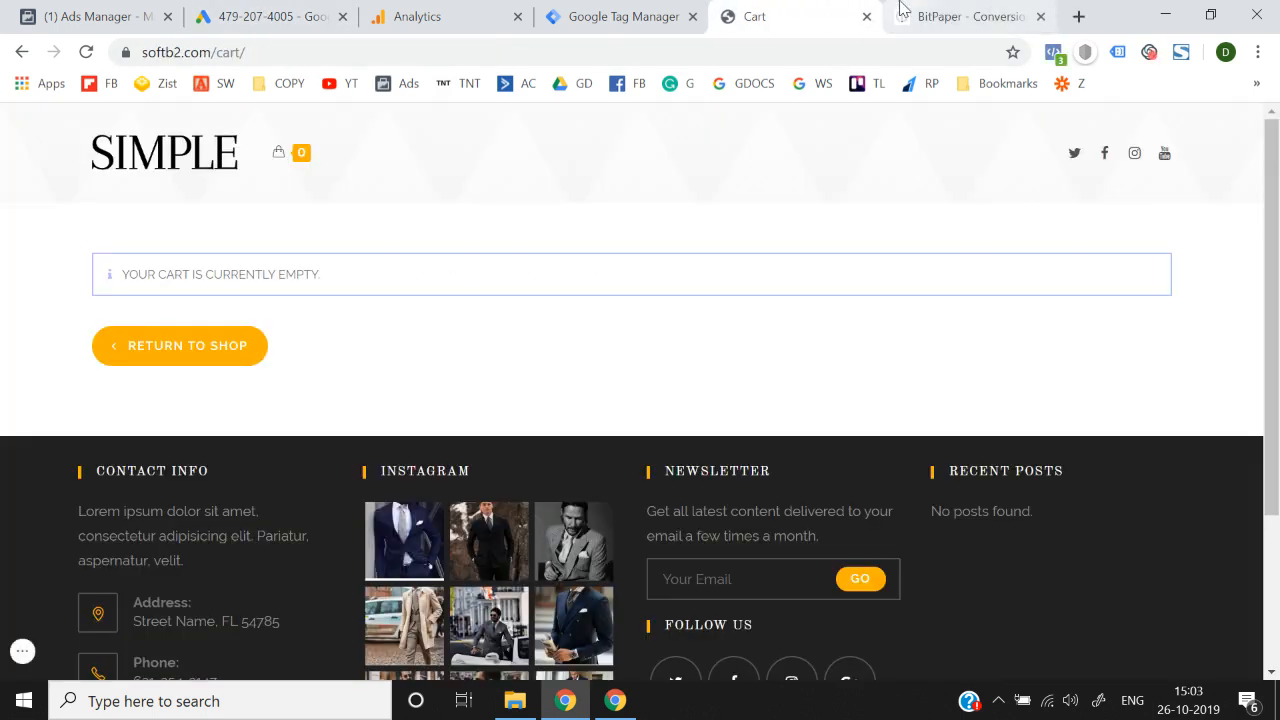
click(904, 8)
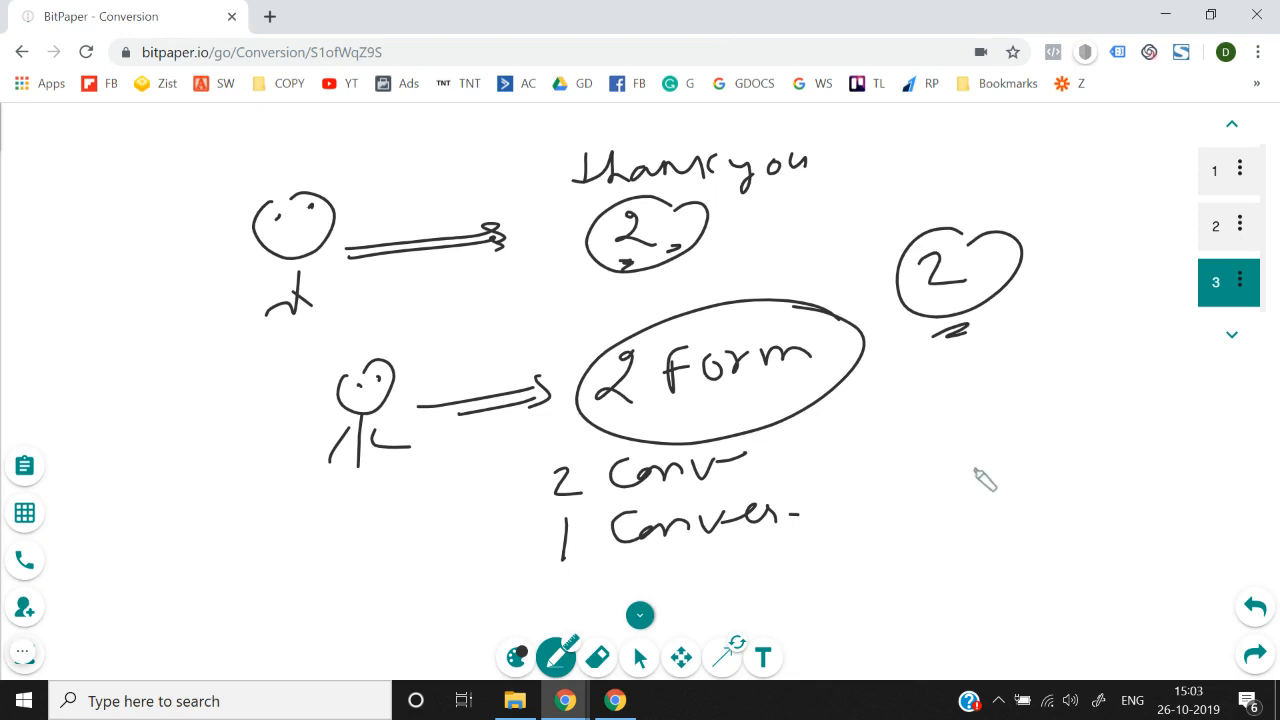
- Draw a circled 1 below the circled 2, and underline the second figure and the word "Form"
drag(975, 430, 972, 492)
drag(985, 427, 1030, 448)
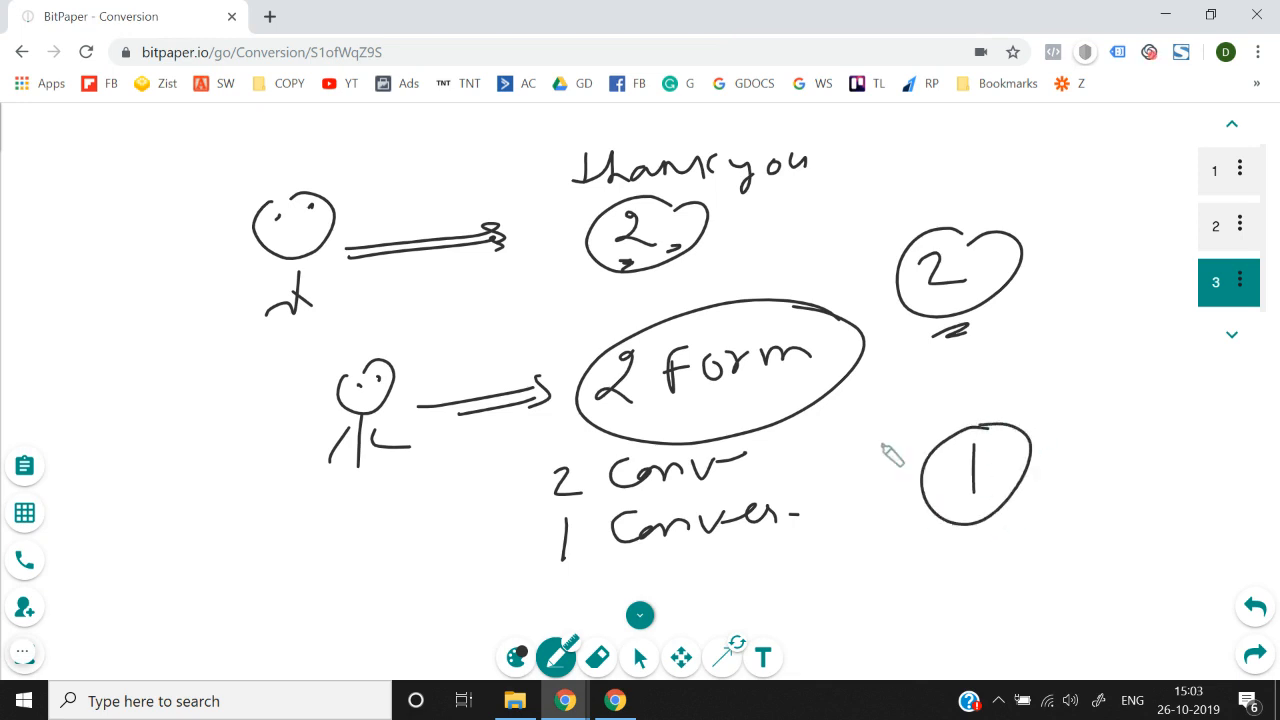
drag(396, 452, 424, 451)
drag(694, 401, 710, 398)
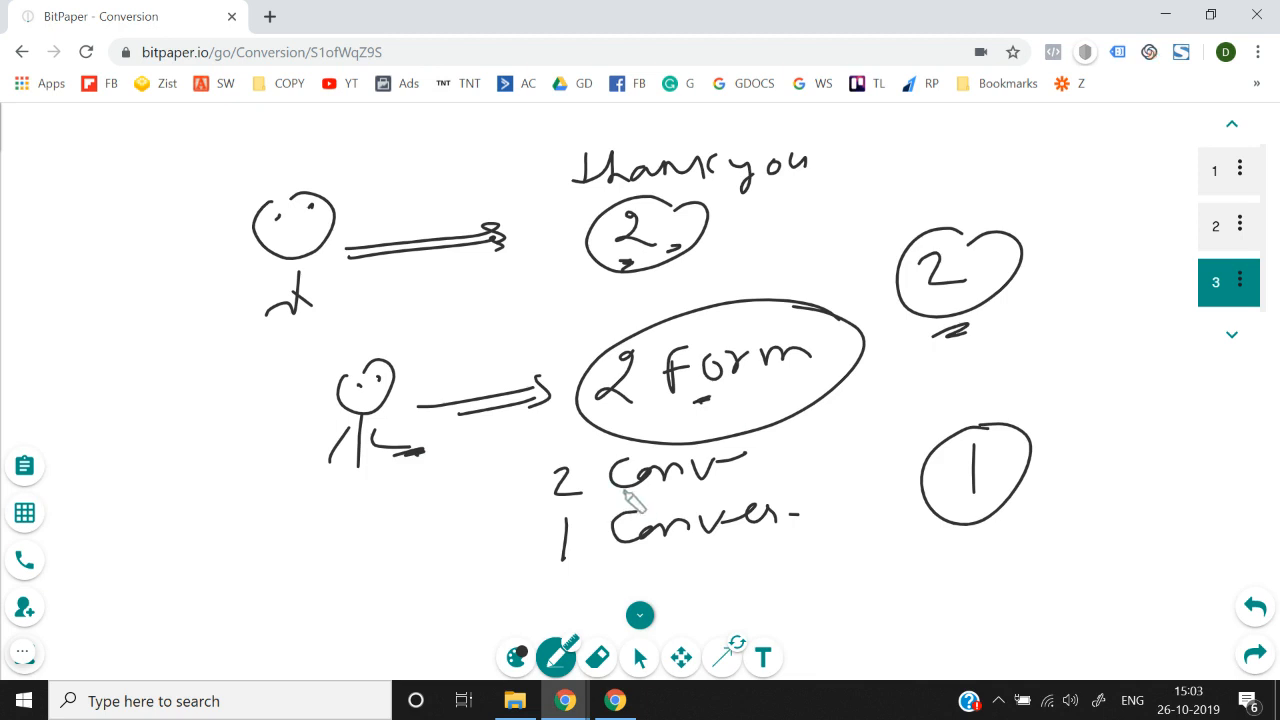
- Compare the whiteboard notes with the count options in Google Ads and set the conversion count to One
key(alt+Tab)
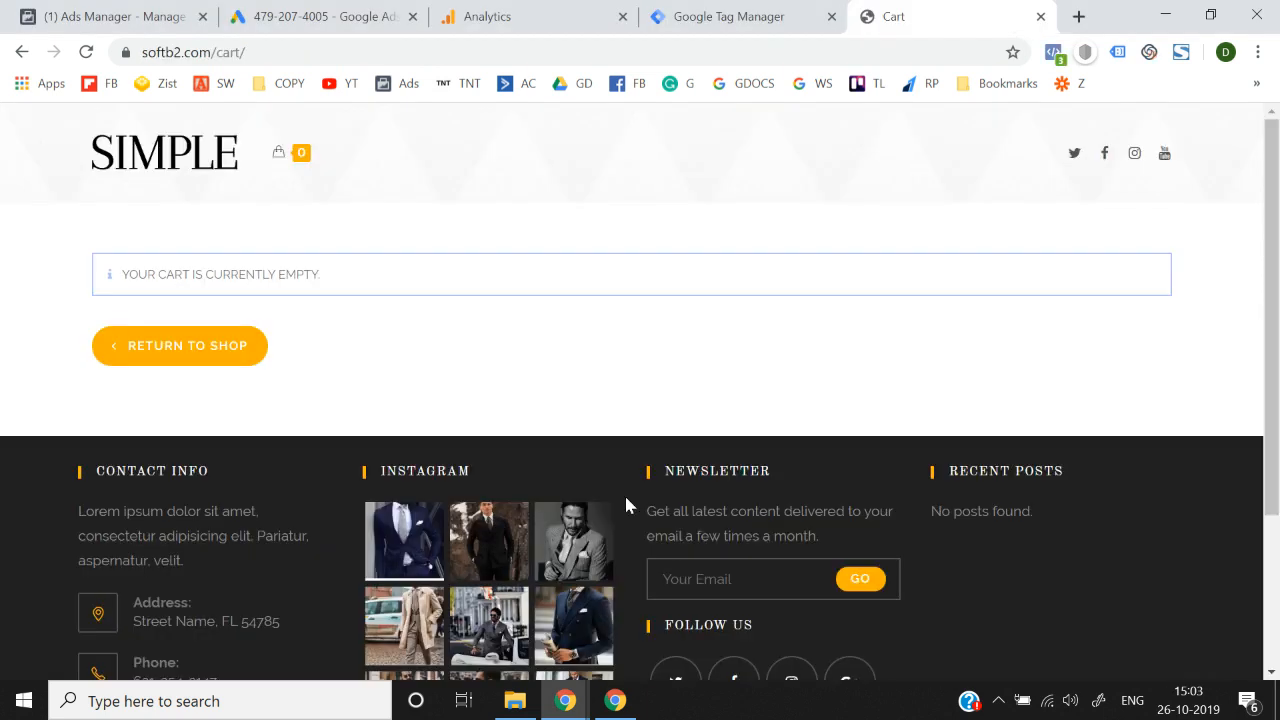
click(290, 12)
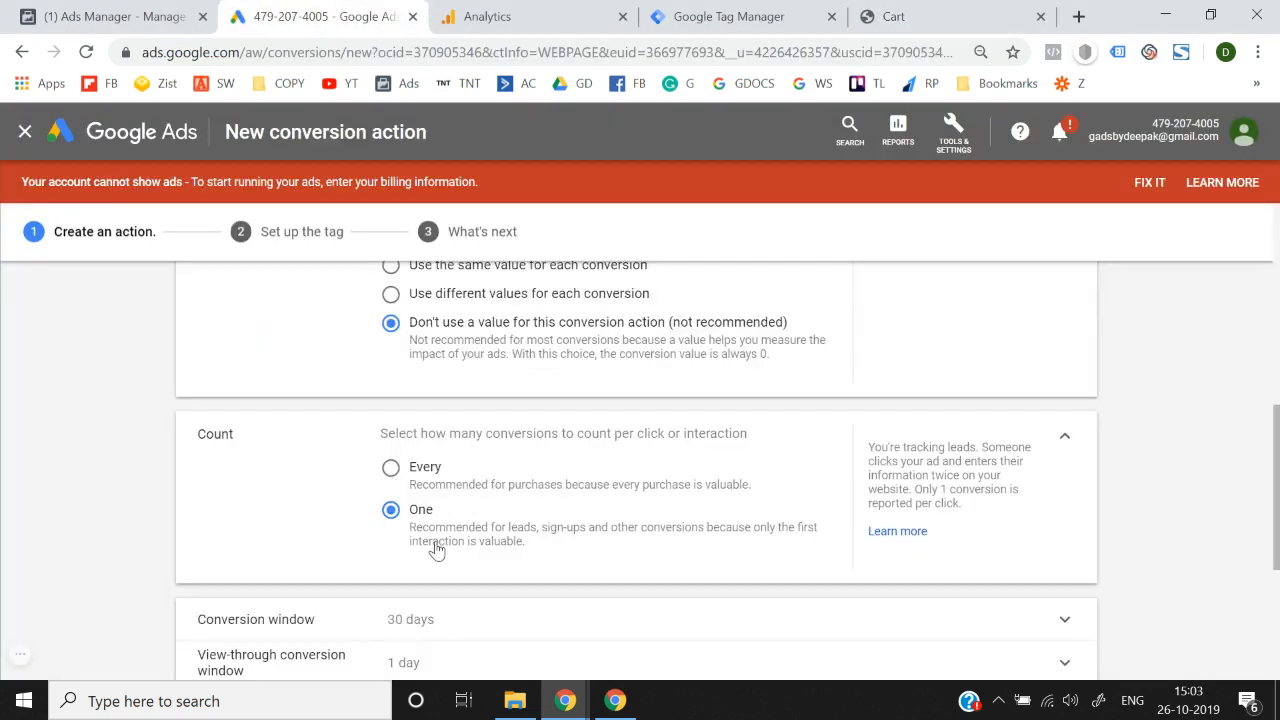
key(alt+Tab)
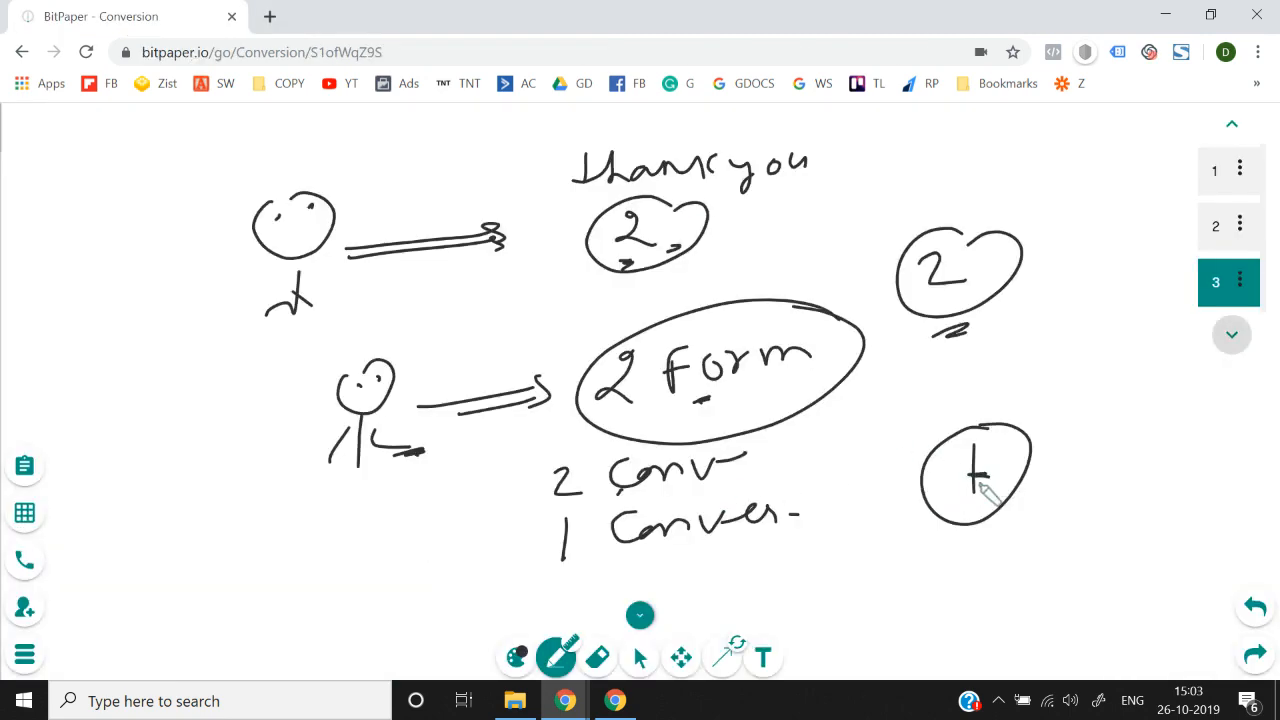
key(alt+Tab)
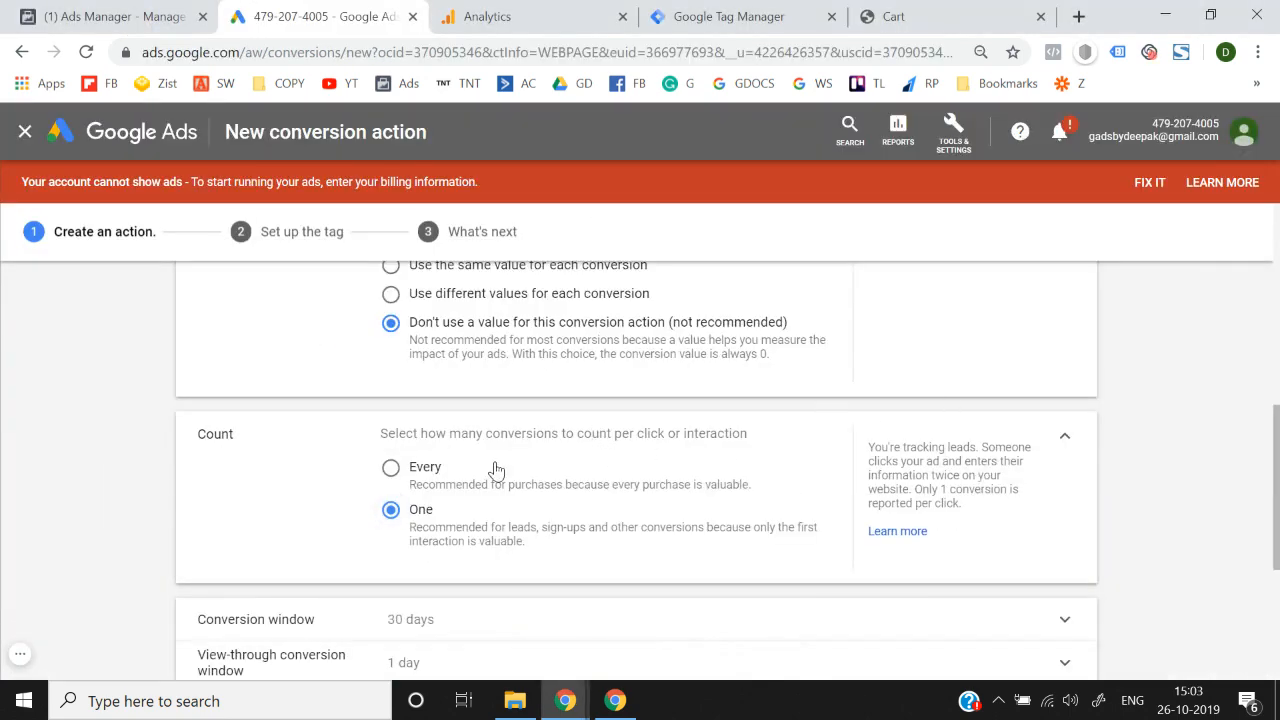
key(alt+Tab)
key(alt+Tab)
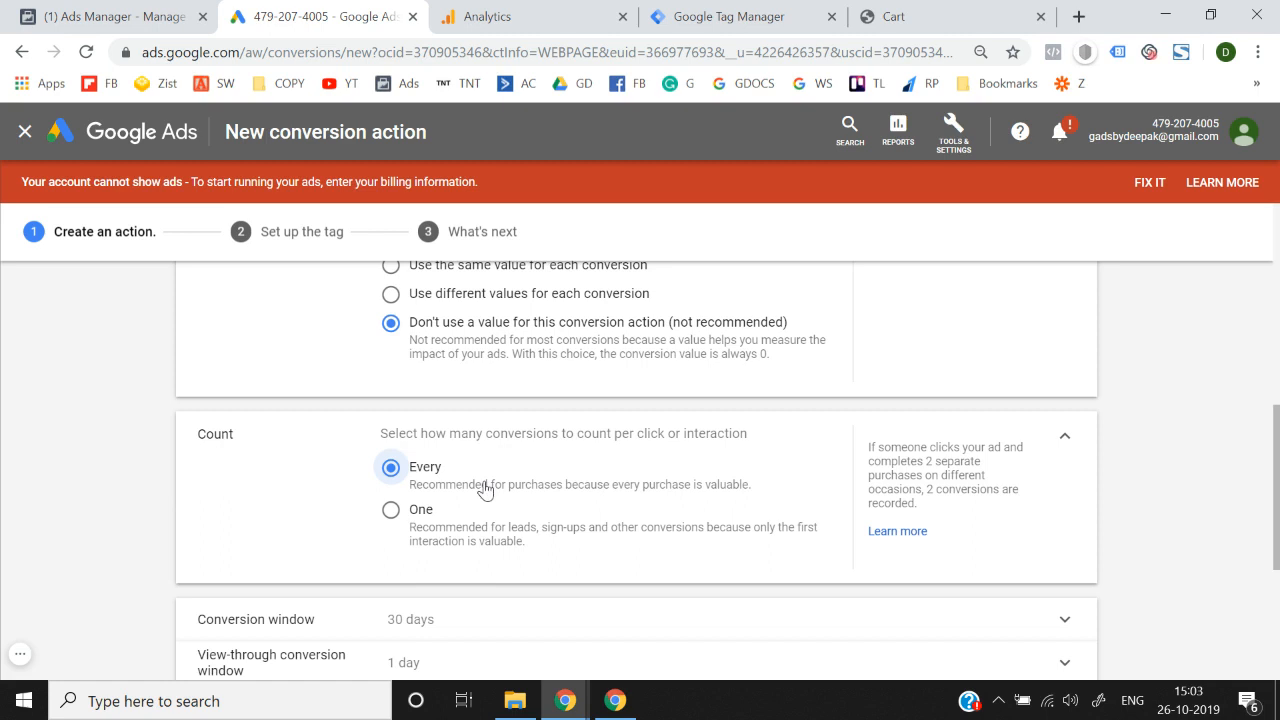
click(472, 530)
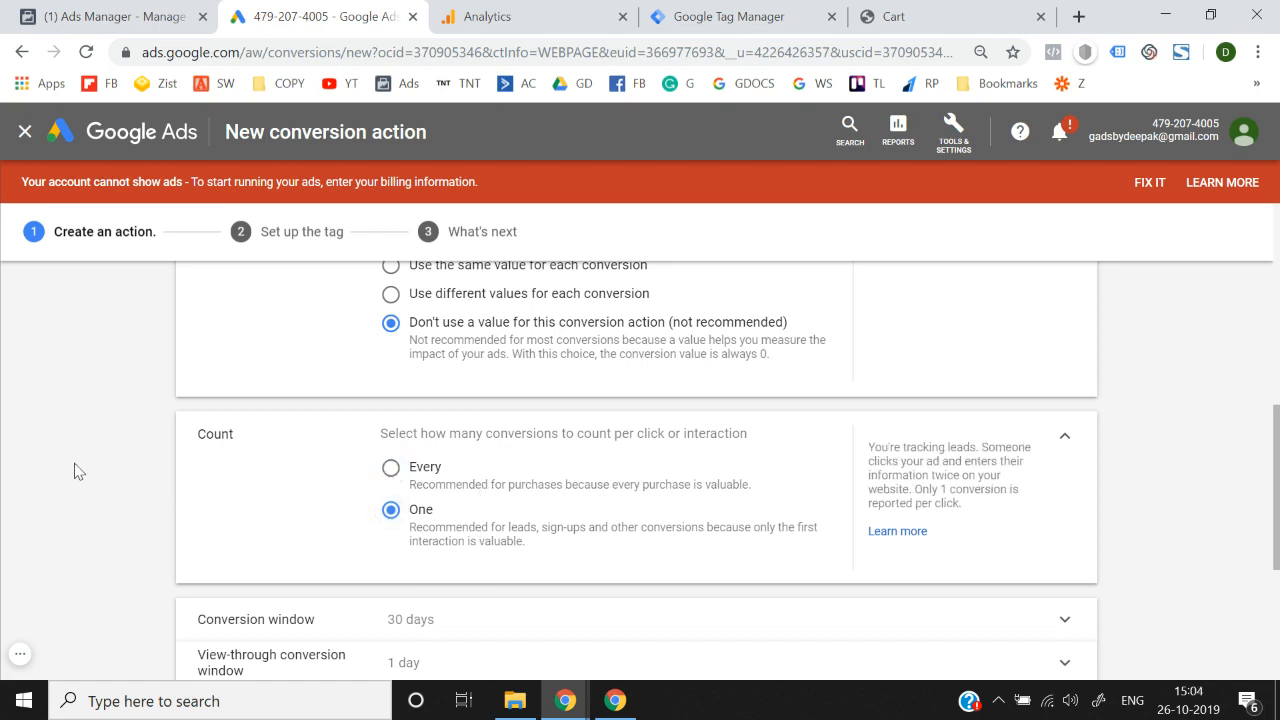
- Expand the Conversion window setting and look at its duration options
scroll(78, 471, down, 3)
click(305, 325)
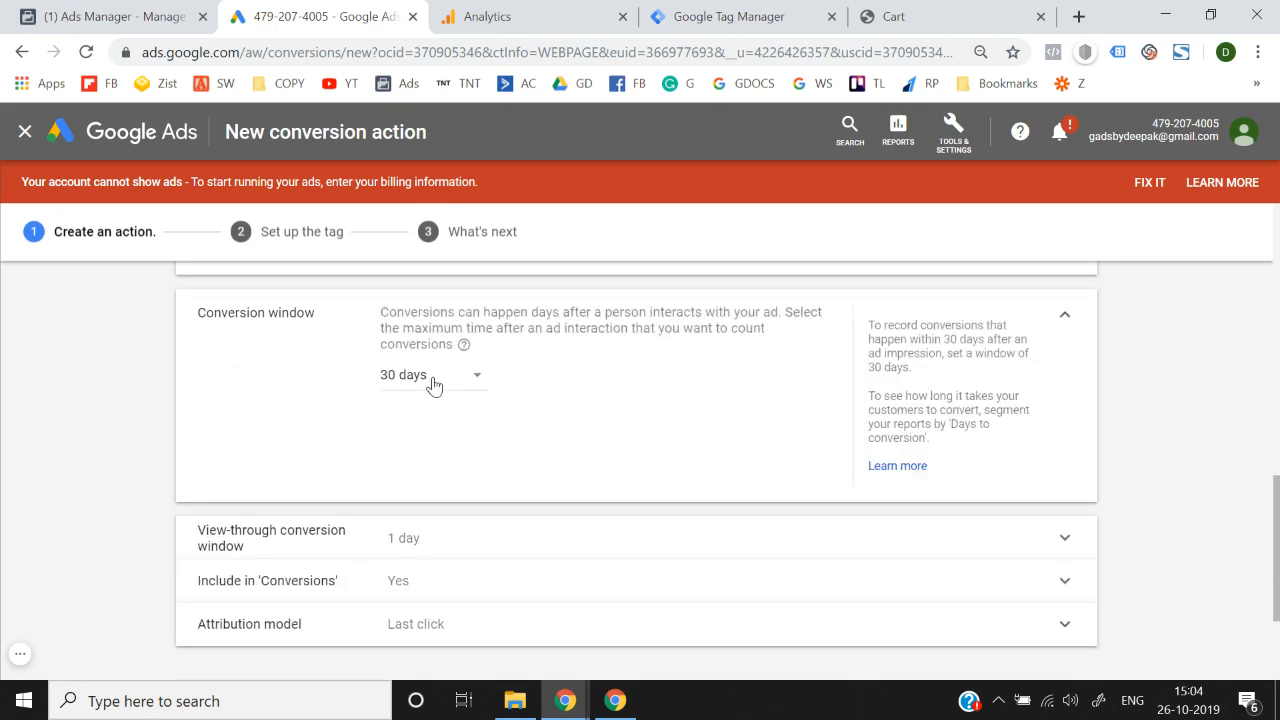
click(433, 385)
click(157, 381)
- Switch to BitPaper, go to page 4 and sketch a stick figure with a face
click(958, 10)
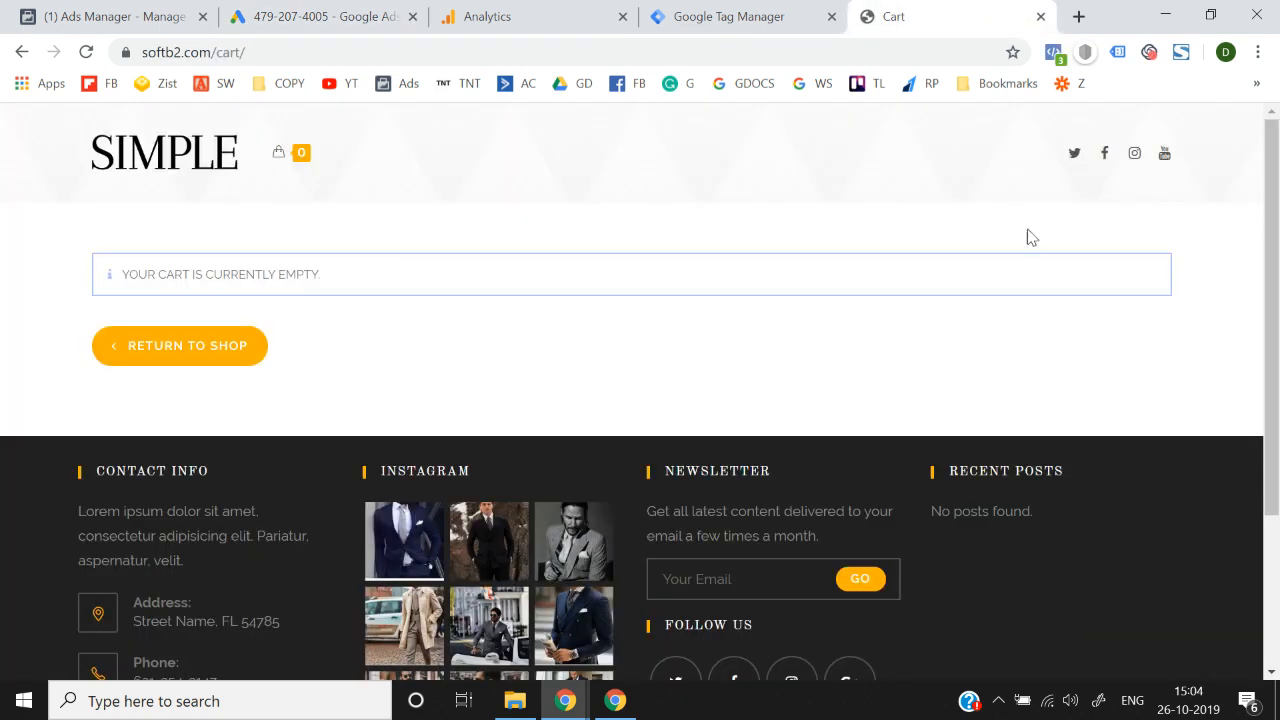
key(alt+Tab)
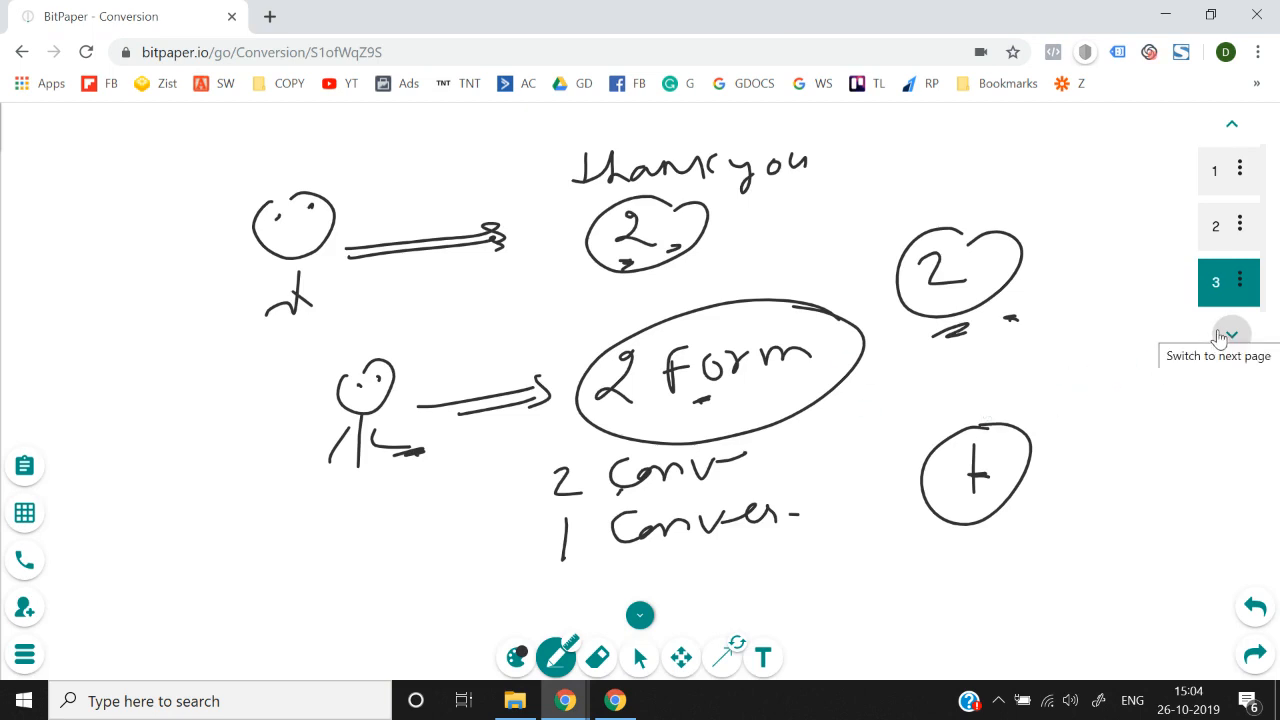
click(1220, 335)
mouse_move(342, 238)
mouse_down()
mouse_move(318, 350)
mouse_move(400, 211)
mouse_move(338, 234)
mouse_move(372, 240)
mouse_up()
mouse_move(337, 283)
mouse_down()
mouse_move(352, 286)
mouse_move(360, 404)
mouse_up()
click(373, 364)
click(381, 266)
- Draw an arrow from the figure to a circled "Ad" and write a circled "click" beside it
mouse_move(443, 286)
mouse_down()
mouse_move(643, 265)
mouse_move(628, 285)
mouse_move(694, 261)
mouse_up()
mouse_move(740, 236)
mouse_down()
mouse_move(744, 262)
mouse_move(767, 207)
mouse_move(755, 287)
mouse_up()
mouse_move(834, 236)
mouse_down()
mouse_move(877, 240)
mouse_move(858, 236)
mouse_move(912, 216)
mouse_move(1016, 244)
mouse_up()
click(866, 240)
mouse_move(824, 277)
mouse_down()
mouse_move(1034, 289)
mouse_move(1012, 213)
mouse_up()
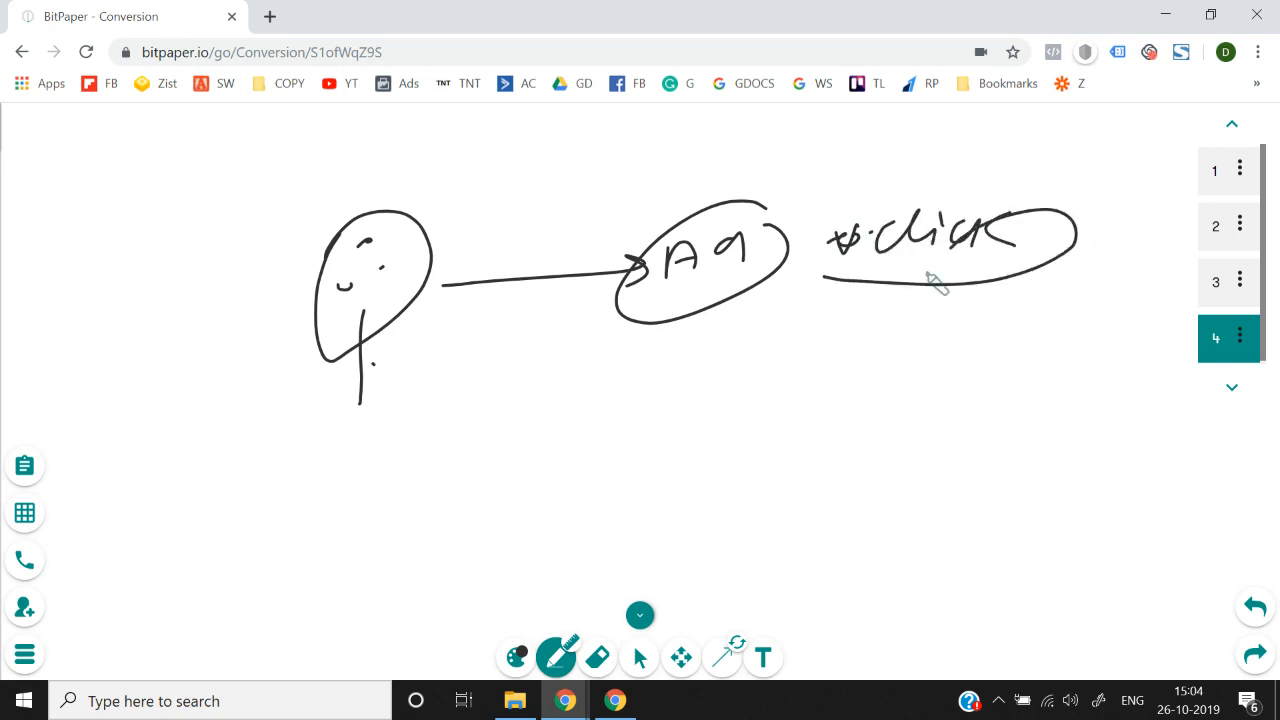
- Write "1 Aug" above the word "click" and "5 Aug" below it, linked by a downward arrow
mouse_move(846, 140)
mouse_down()
mouse_move(848, 168)
mouse_move(828, 169)
mouse_up()
drag(886, 140, 886, 166)
mouse_move(886, 138)
mouse_down()
mouse_move(888, 166)
mouse_move(968, 158)
mouse_move(962, 176)
mouse_up()
mouse_move(837, 434)
mouse_down()
mouse_move(826, 460)
mouse_move(889, 440)
mouse_move(951, 505)
mouse_up()
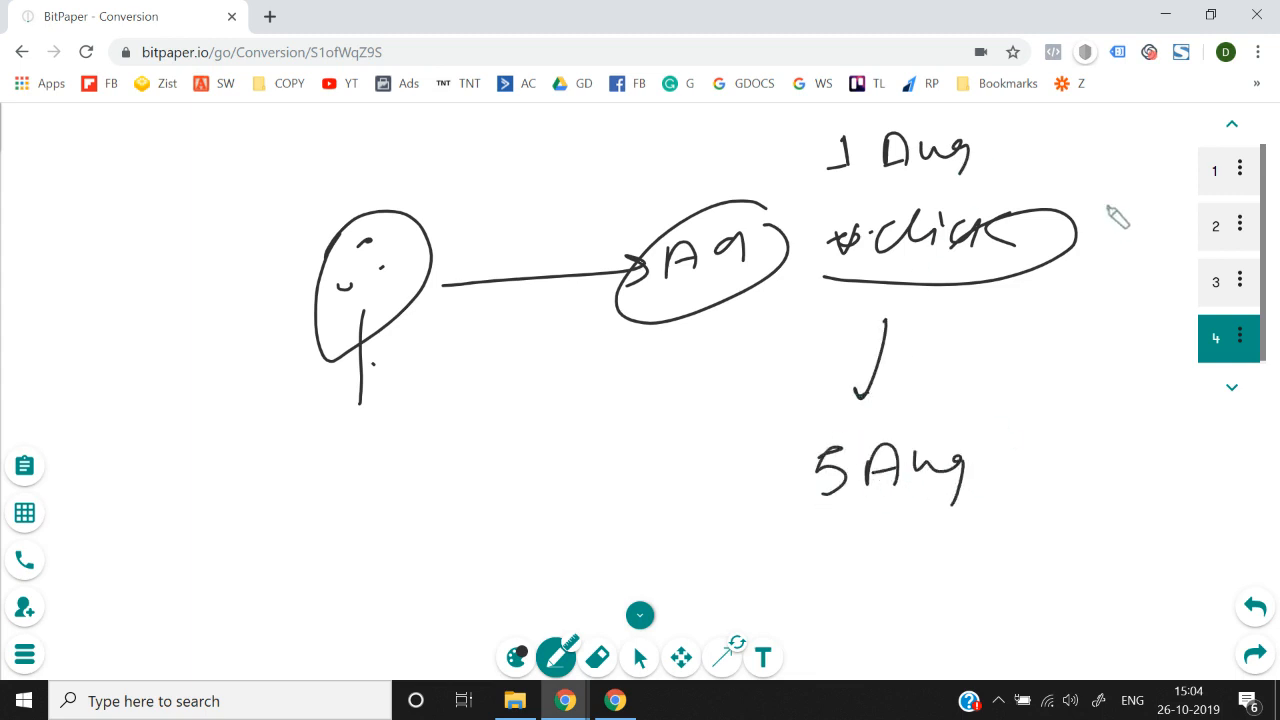
- Bracket the span between "1 Aug" and "5 Aug" on both sides and mark it with a circled 4
mouse_move(1012, 160)
mouse_down()
mouse_move(1108, 212)
mouse_move(1068, 400)
mouse_move(1038, 446)
mouse_up()
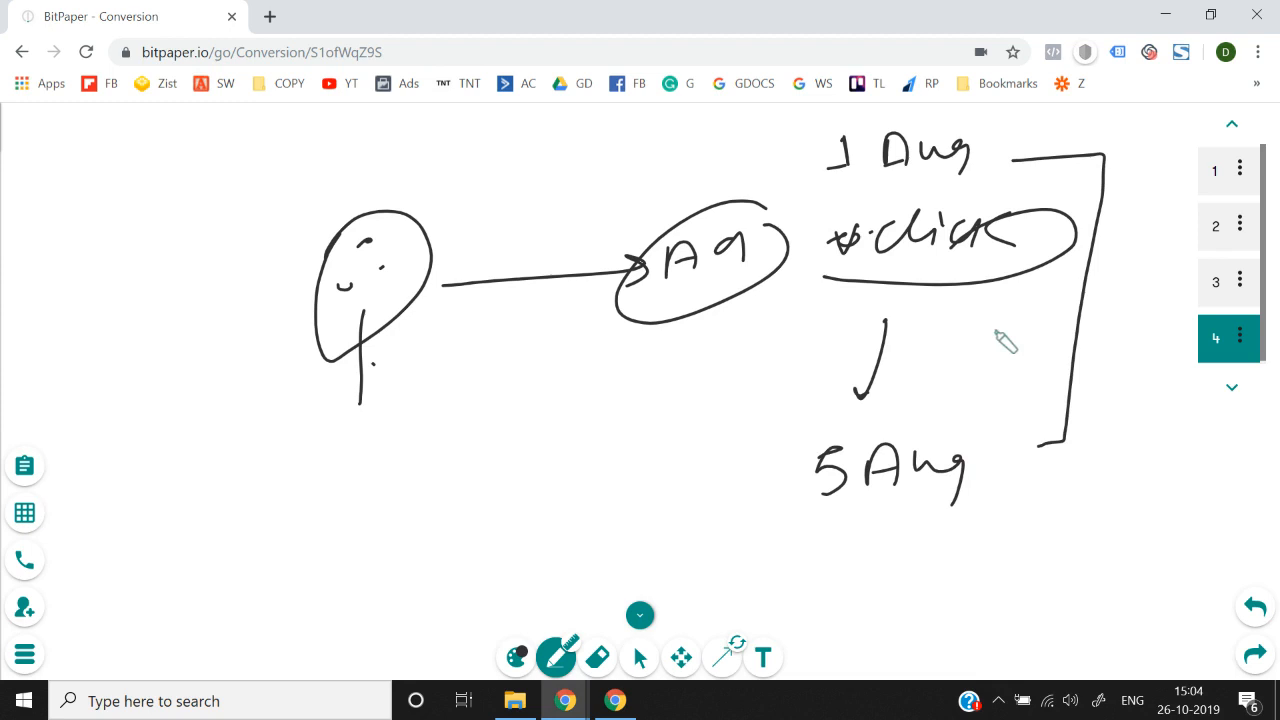
mouse_move(980, 321)
mouse_down()
mouse_move(1001, 349)
mouse_move(1017, 330)
mouse_move(1044, 330)
mouse_up()
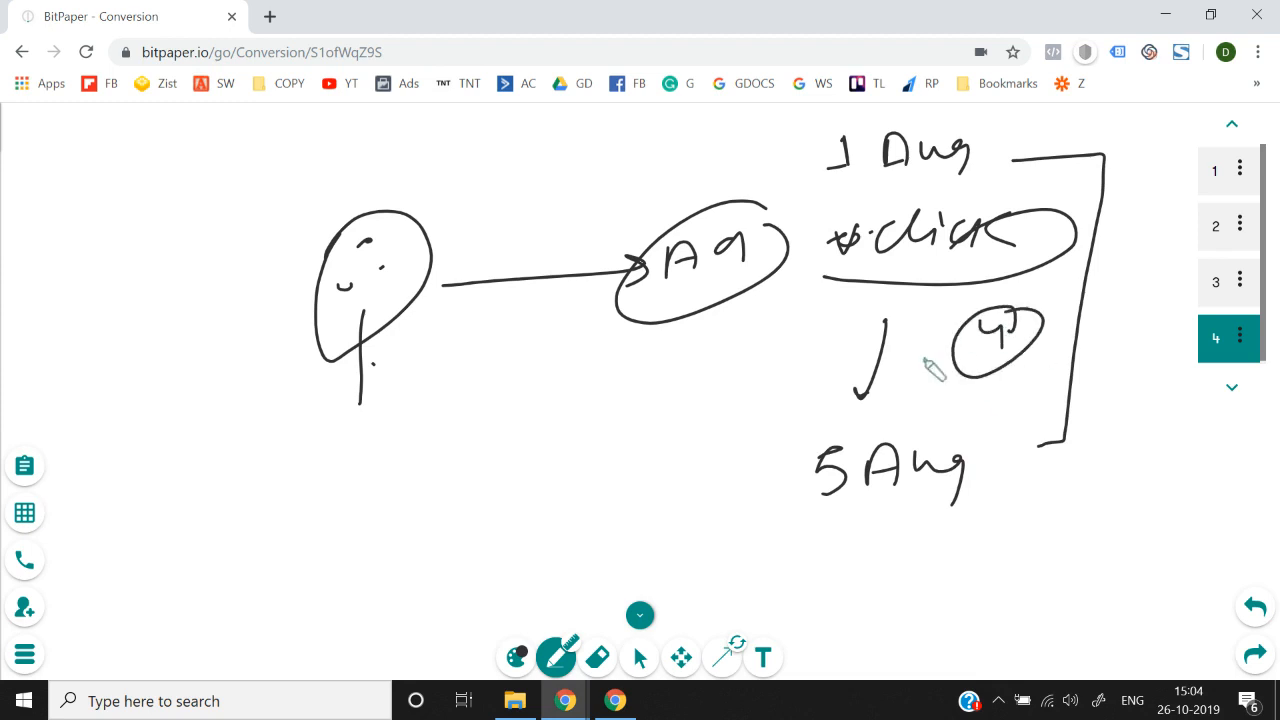
mouse_move(801, 152)
mouse_down()
mouse_move(737, 382)
mouse_move(736, 452)
mouse_up()
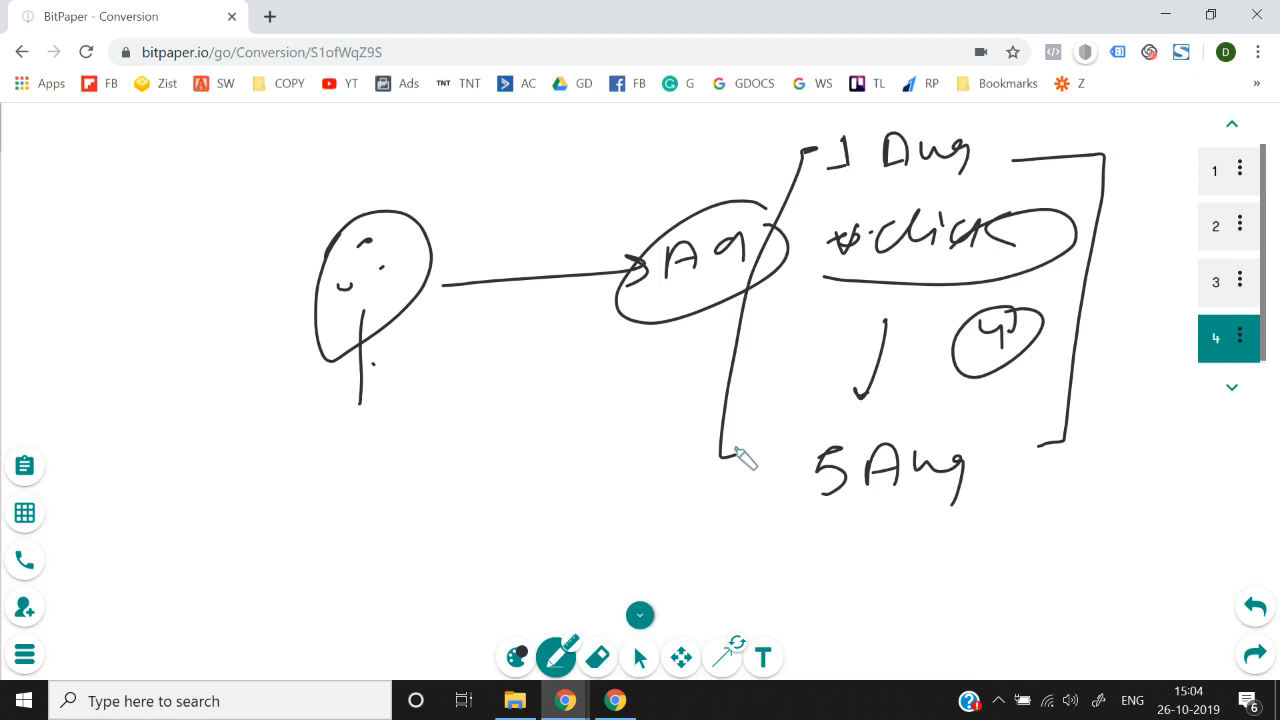
drag(1002, 360, 1016, 368)
- Write "1 Aug" with an arrow and "Ad click" underneath it, below the stick figure
mouse_move(195, 428)
mouse_down()
mouse_move(193, 459)
mouse_move(314, 440)
mouse_move(318, 457)
mouse_move(349, 434)
mouse_move(455, 425)
mouse_up()
mouse_move(214, 480)
mouse_down()
mouse_move(213, 510)
mouse_move(304, 506)
mouse_up()
mouse_move(322, 466)
mouse_down()
mouse_move(336, 500)
mouse_move(350, 500)
mouse_up()
drag(382, 478, 397, 505)
drag(410, 474, 410, 500)
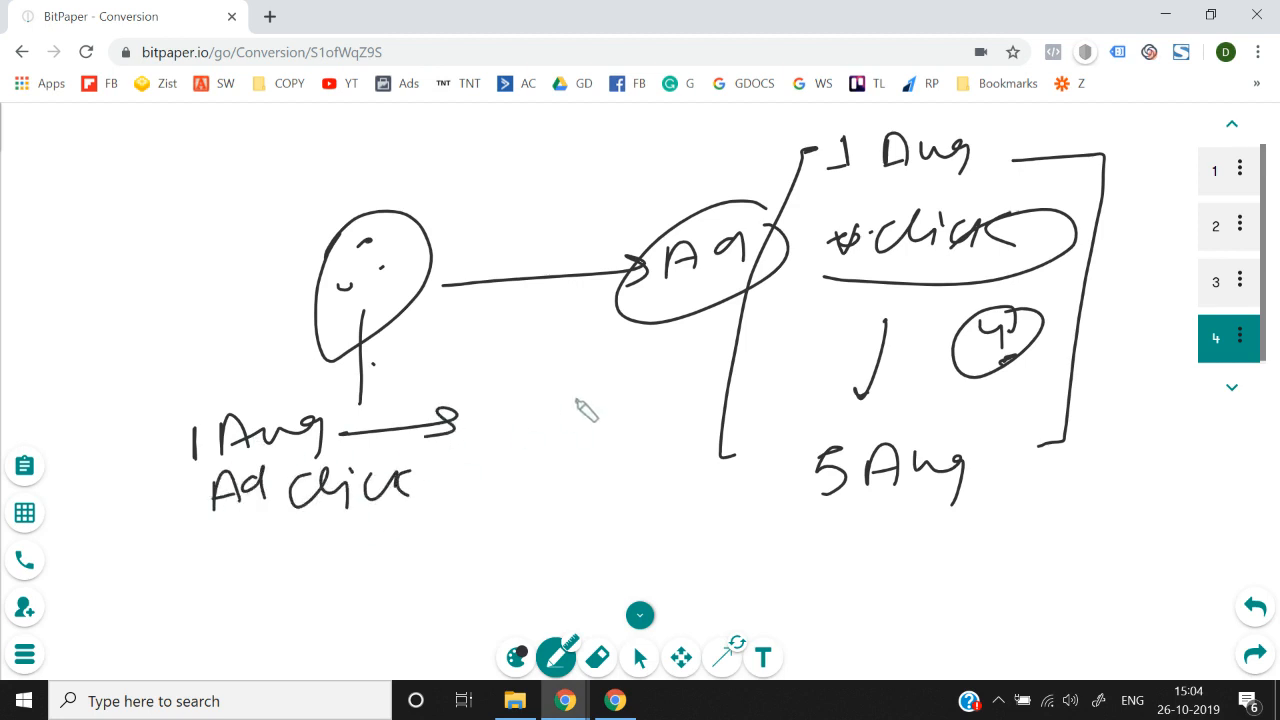
- Write "Lead" and "30 Aug" after the arrow, and mark the span from the ad click with a circled 30
mouse_move(533, 384)
mouse_down()
mouse_move(528, 432)
mouse_move(612, 404)
mouse_move(684, 406)
mouse_move(680, 358)
mouse_up()
mouse_move(562, 452)
mouse_down()
mouse_move(590, 468)
mouse_move(566, 487)
mouse_up()
mouse_move(626, 455)
mouse_down()
mouse_move(668, 472)
mouse_move(718, 458)
mouse_move(748, 470)
mouse_up()
mouse_move(298, 533)
mouse_down()
mouse_move(304, 572)
mouse_move(662, 508)
mouse_up()
mouse_move(436, 562)
mouse_down()
mouse_move(458, 576)
mouse_move(440, 590)
mouse_up()
drag(490, 552, 505, 524)
drag(378, 600, 396, 595)
drag(382, 607, 404, 603)
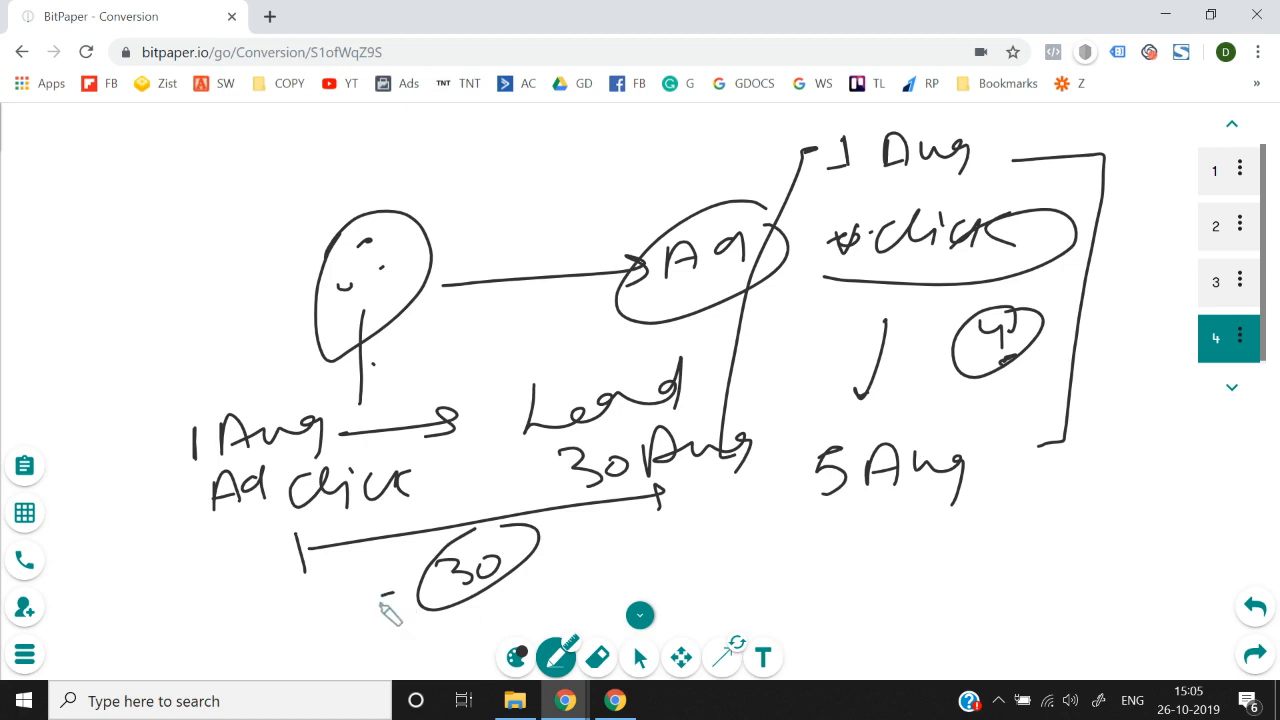
- Switch to Google Ads, set the conversion window to 30 days and expand the view-through conversion window setting
key(alt+Tab)
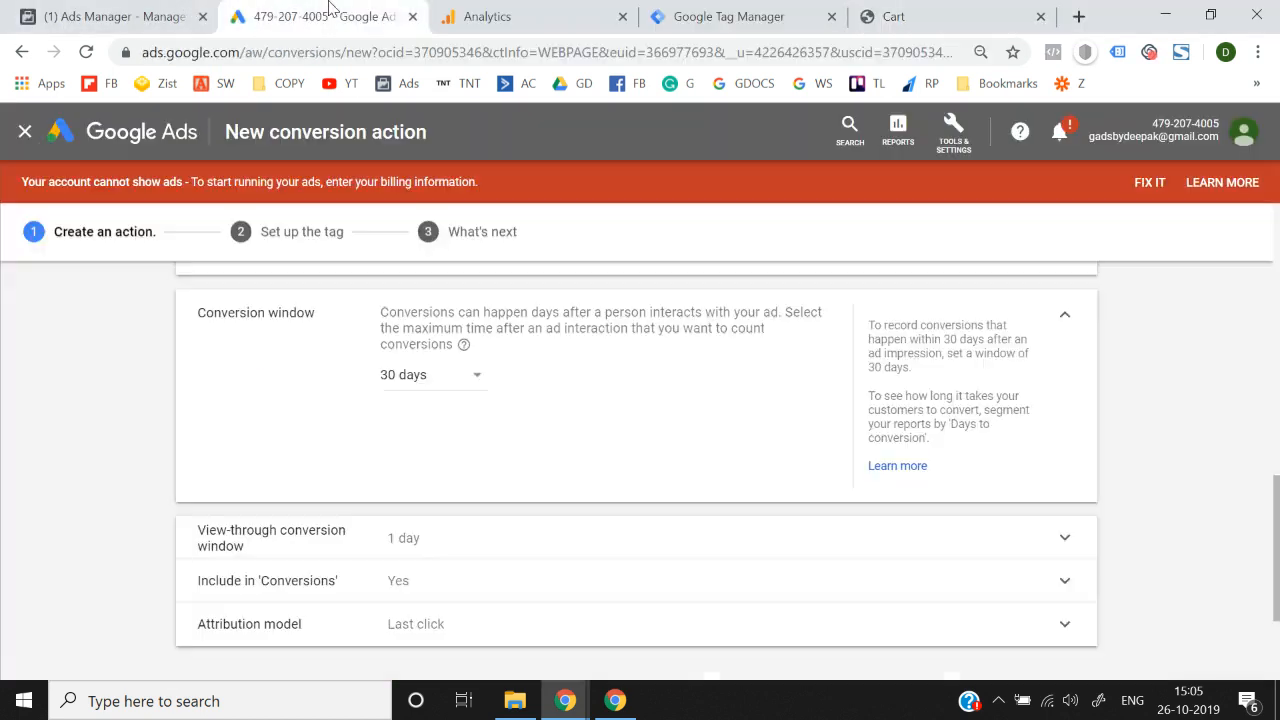
click(320, 14)
click(437, 374)
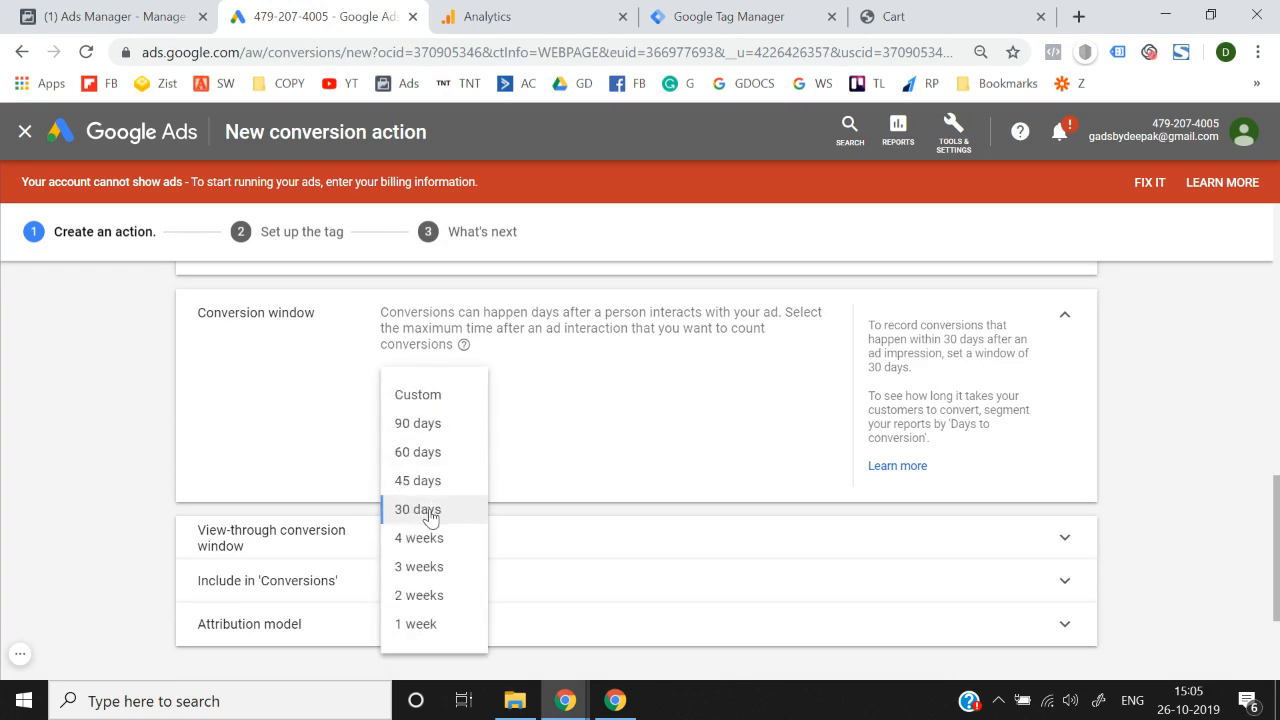
click(430, 512)
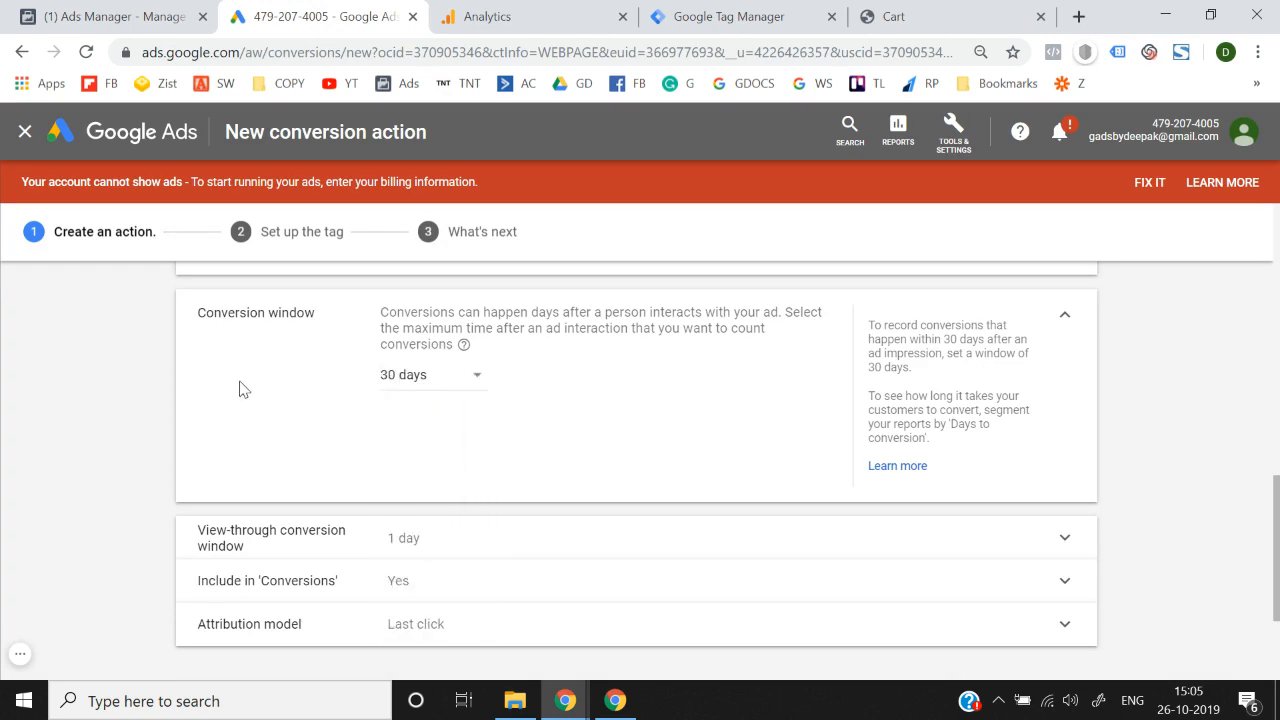
scroll(245, 395, down, 1)
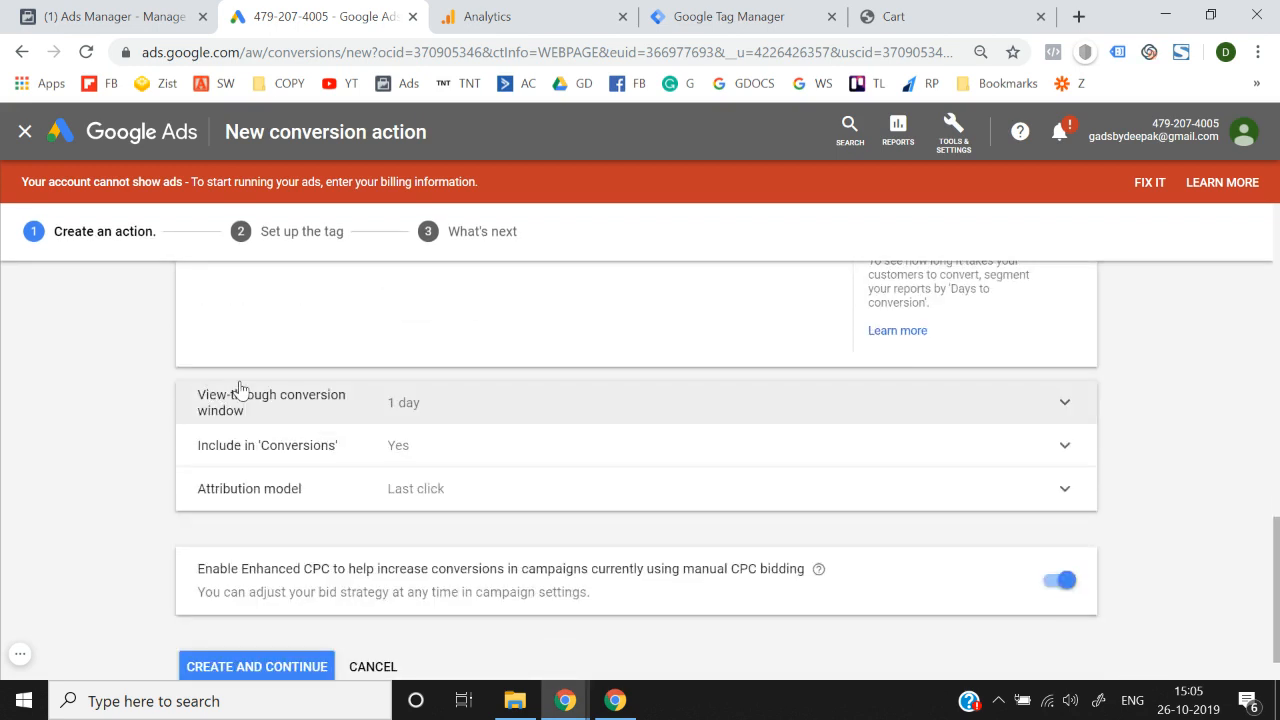
click(291, 406)
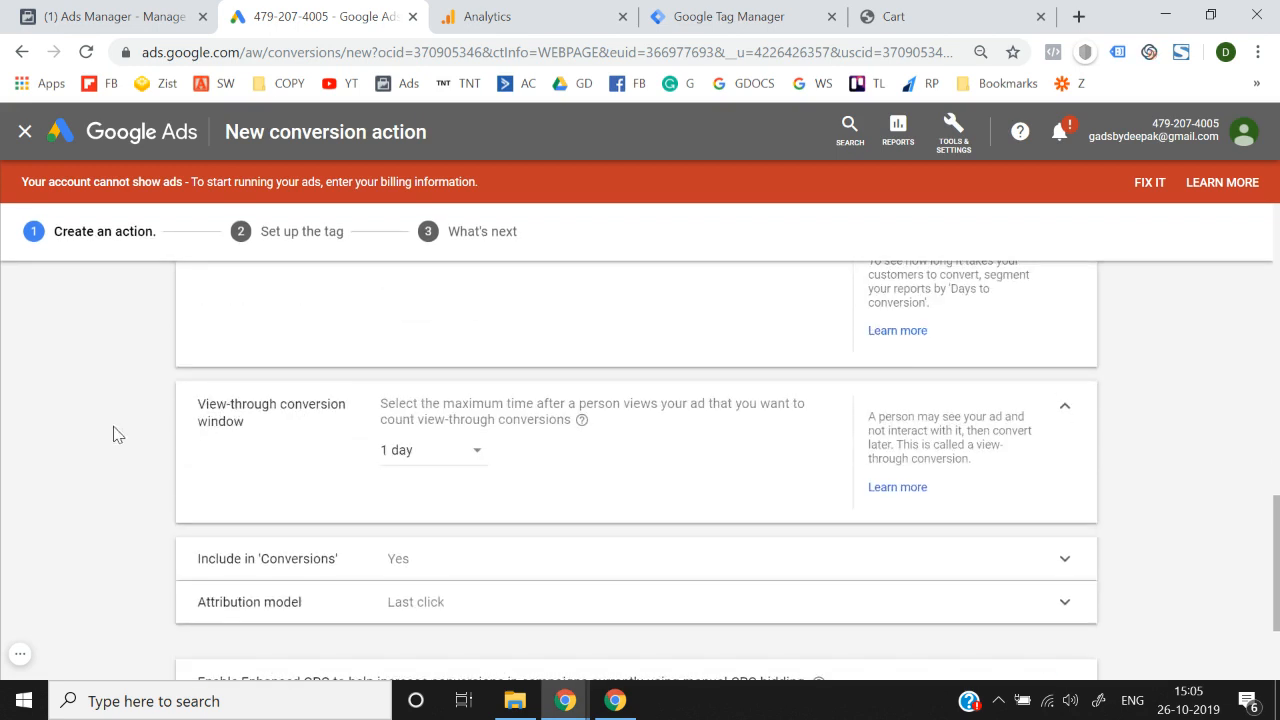
- Switch to the BitPaper whiteboard, underline "1 Aug" and "click" below the stick figure, and sketch a small eye above the date
key(alt+Tab)
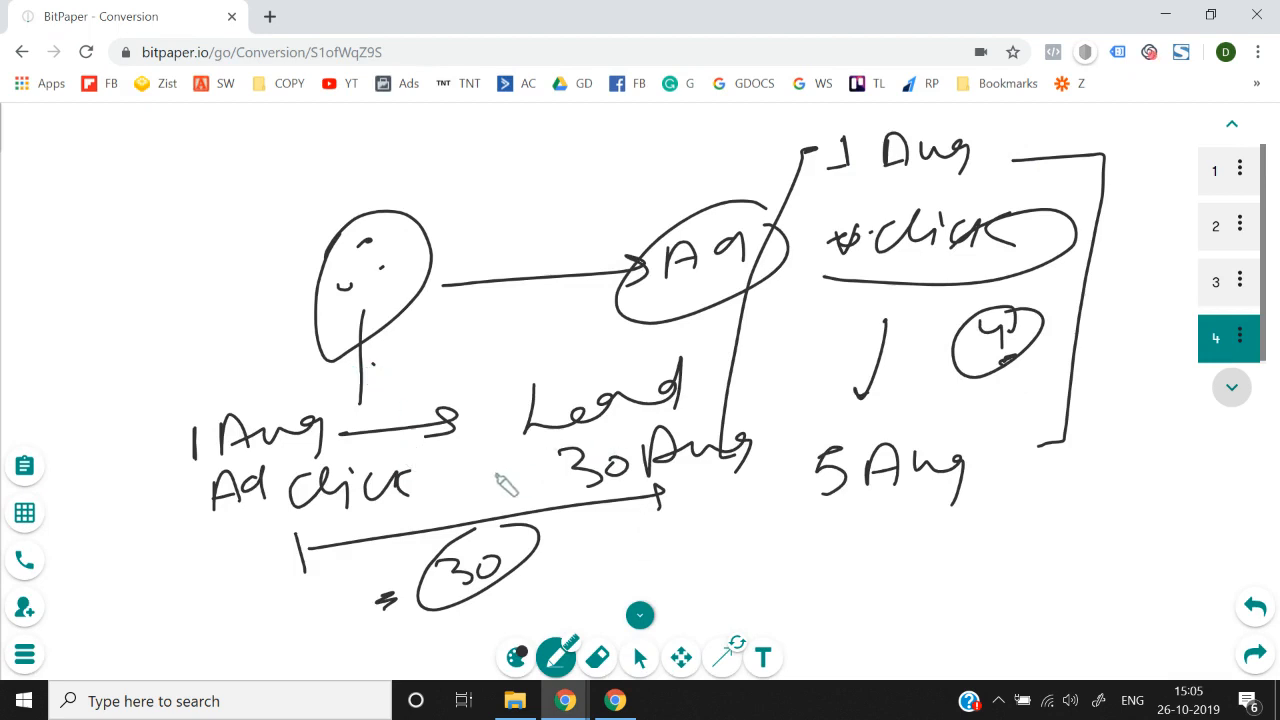
mouse_move(291, 518)
mouse_down()
mouse_move(350, 505)
mouse_move(338, 508)
mouse_up()
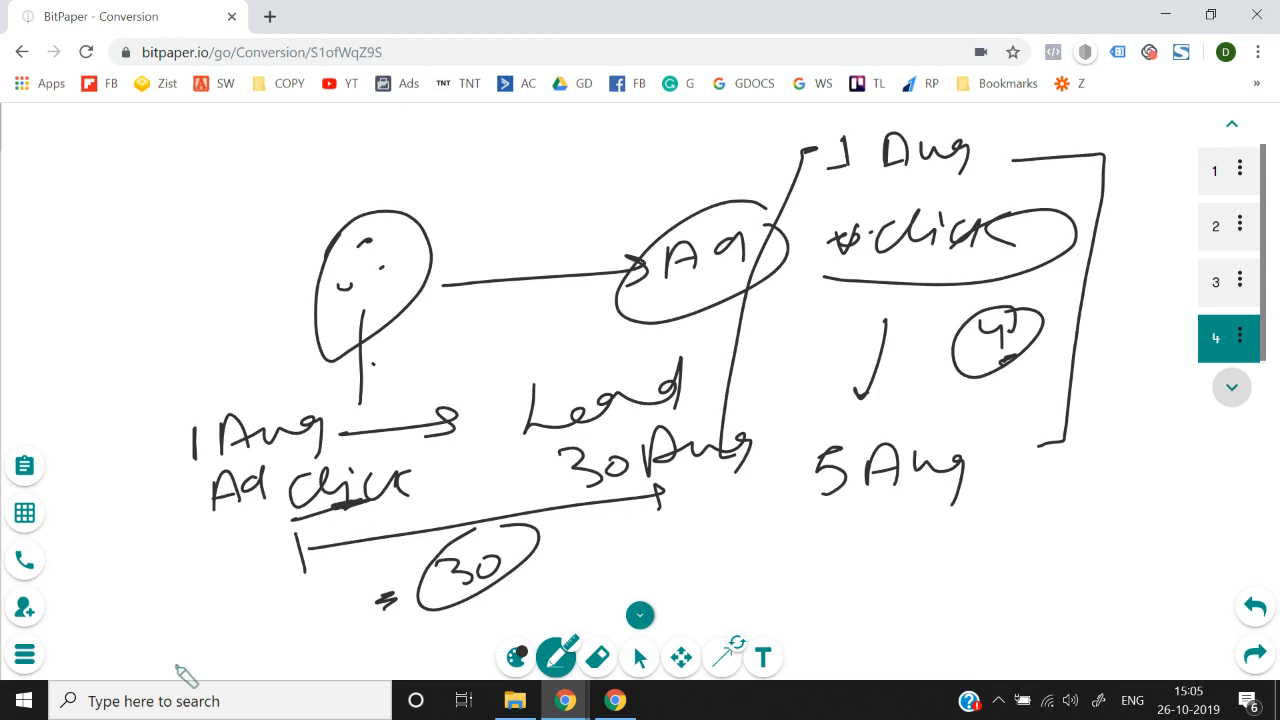
drag(187, 463, 335, 429)
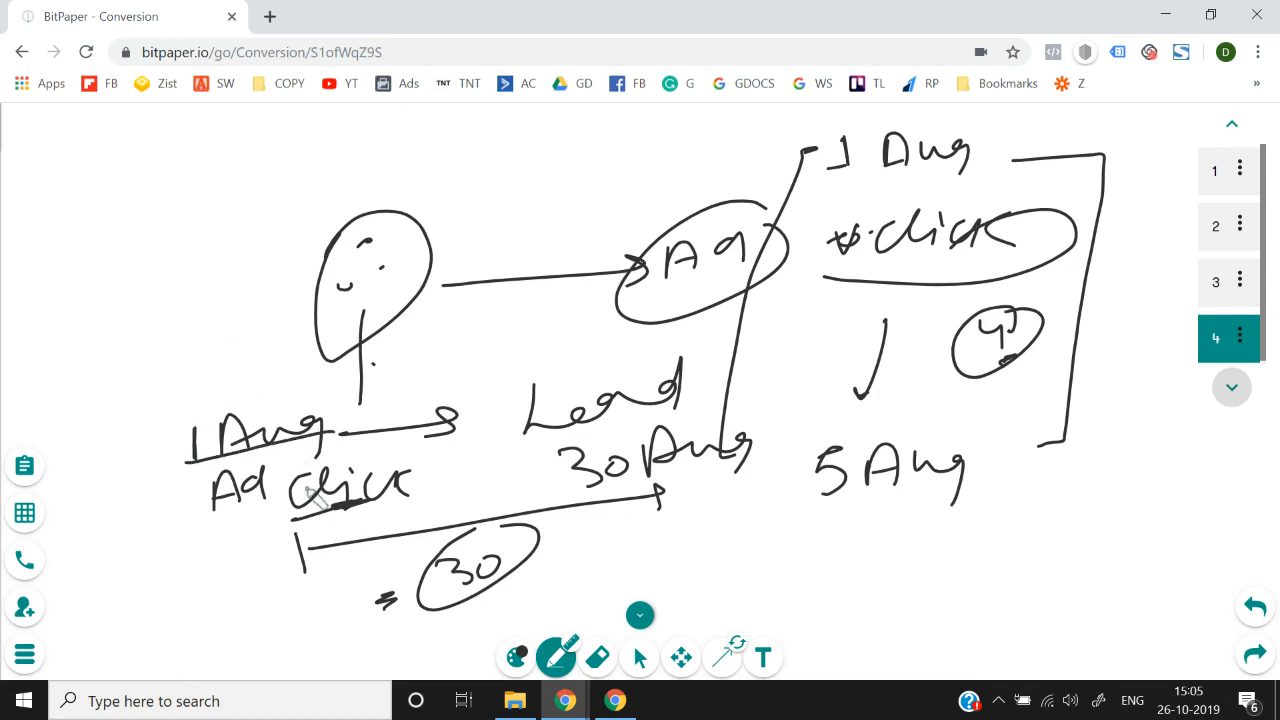
drag(258, 379, 296, 377)
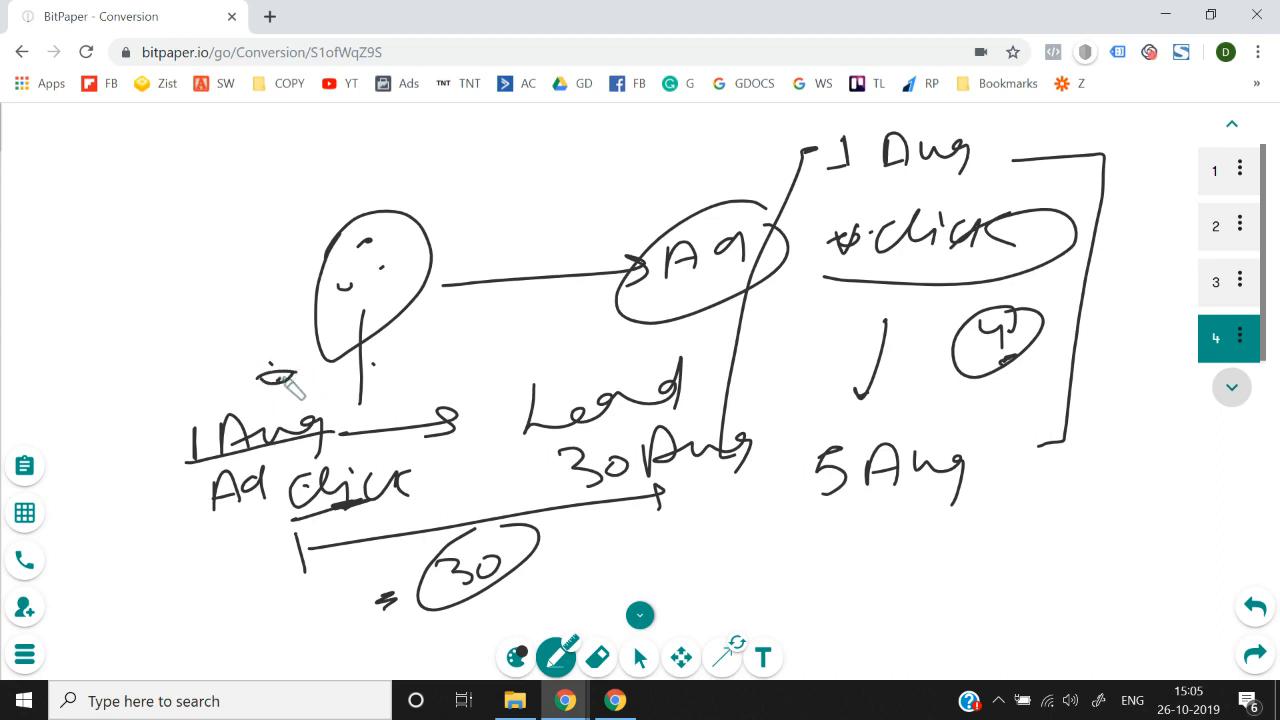
click(344, 421)
click(343, 433)
- Write "1 Aug" above the stick figure's upper left, with a downward arrow leading to "5 Aug" beneath it
drag(101, 155, 102, 175)
mouse_move(118, 156)
mouse_down()
mouse_move(120, 170)
mouse_move(200, 171)
mouse_move(258, 137)
mouse_move(232, 134)
mouse_up()
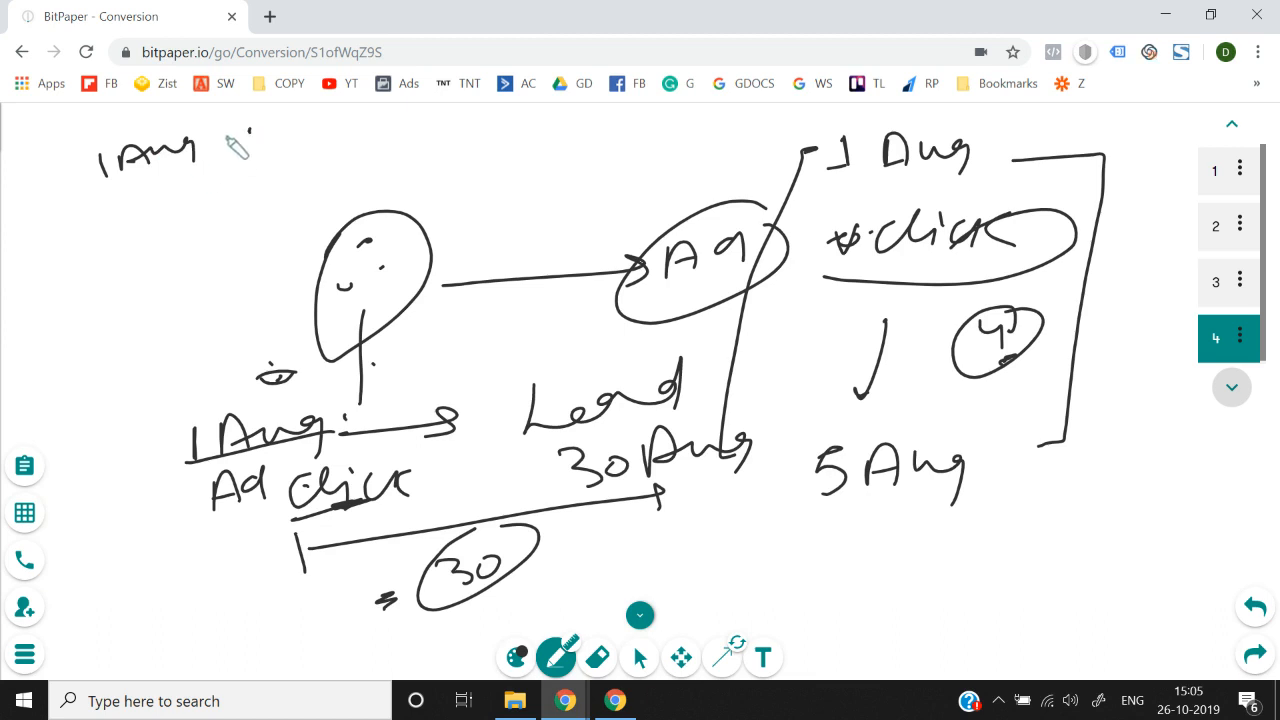
drag(163, 176, 179, 197)
mouse_move(152, 271)
mouse_down()
mouse_move(162, 283)
mouse_move(251, 243)
mouse_move(312, 238)
mouse_up()
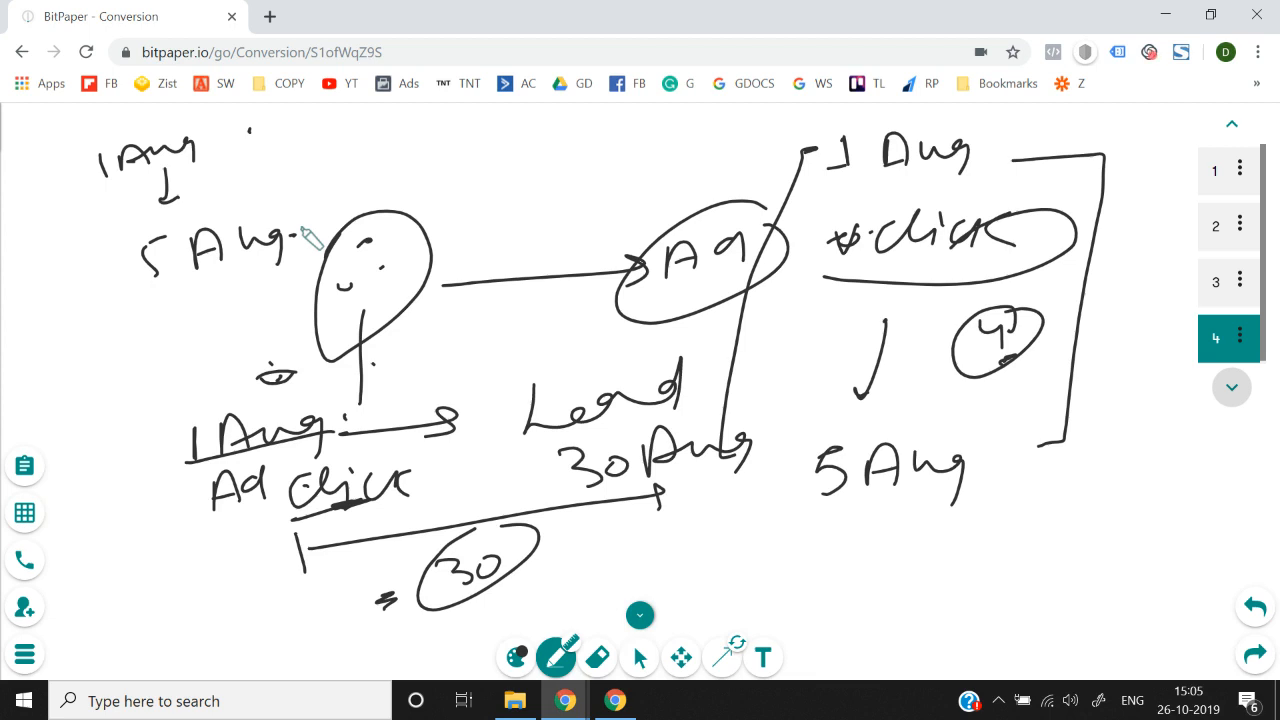
- Bracket the new "1 Aug" to "5 Aug" span and mark it with a circled number of days
mouse_move(247, 146)
mouse_down()
mouse_move(303, 150)
mouse_move(315, 218)
mouse_up()
drag(345, 147, 330, 205)
mouse_move(352, 165)
mouse_down()
mouse_move(373, 187)
mouse_move(311, 199)
mouse_up()
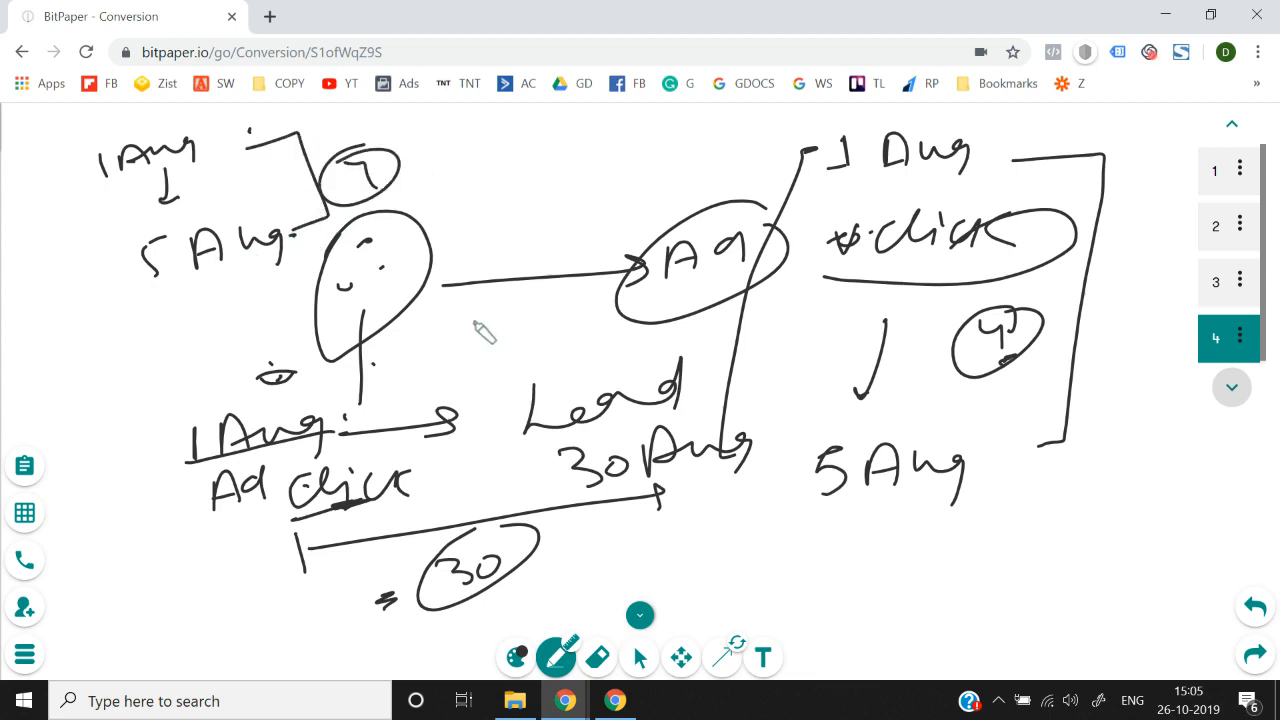
drag(393, 169, 406, 171)
- Switch to Google Ads and set the view-through conversion window to 1 day
key(alt+Tab)
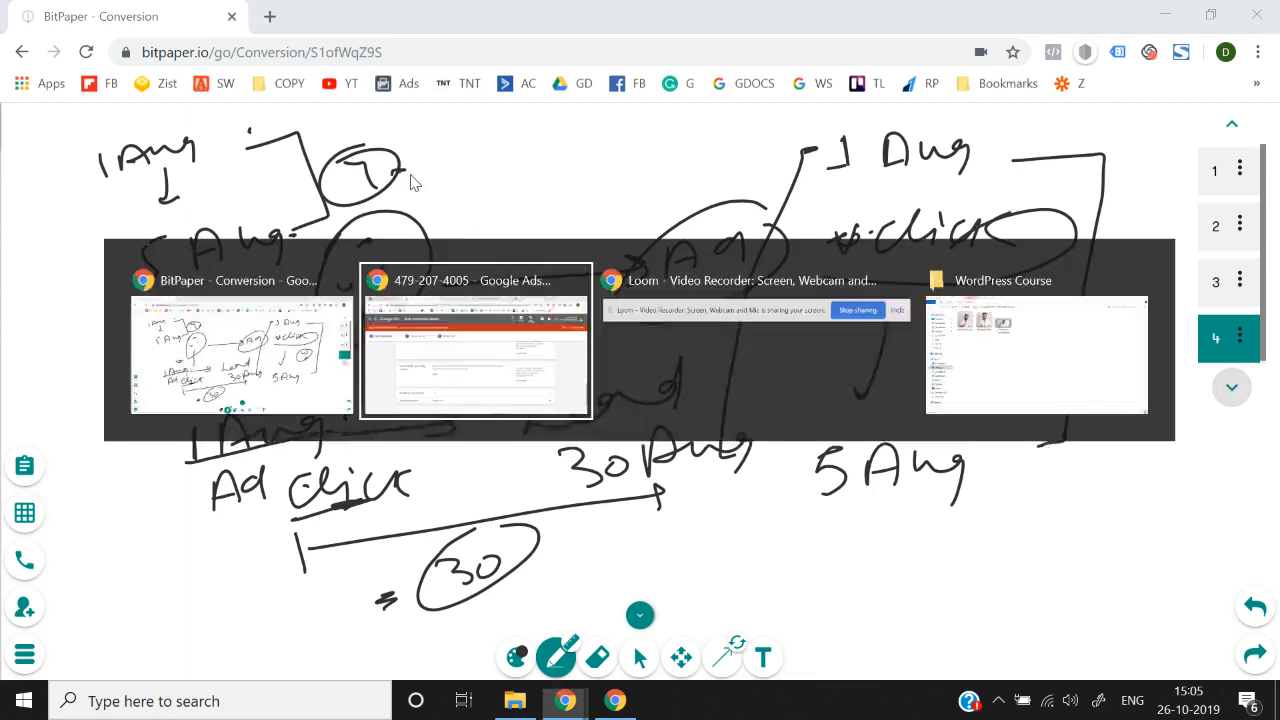
scroll(141, 519, down, 1)
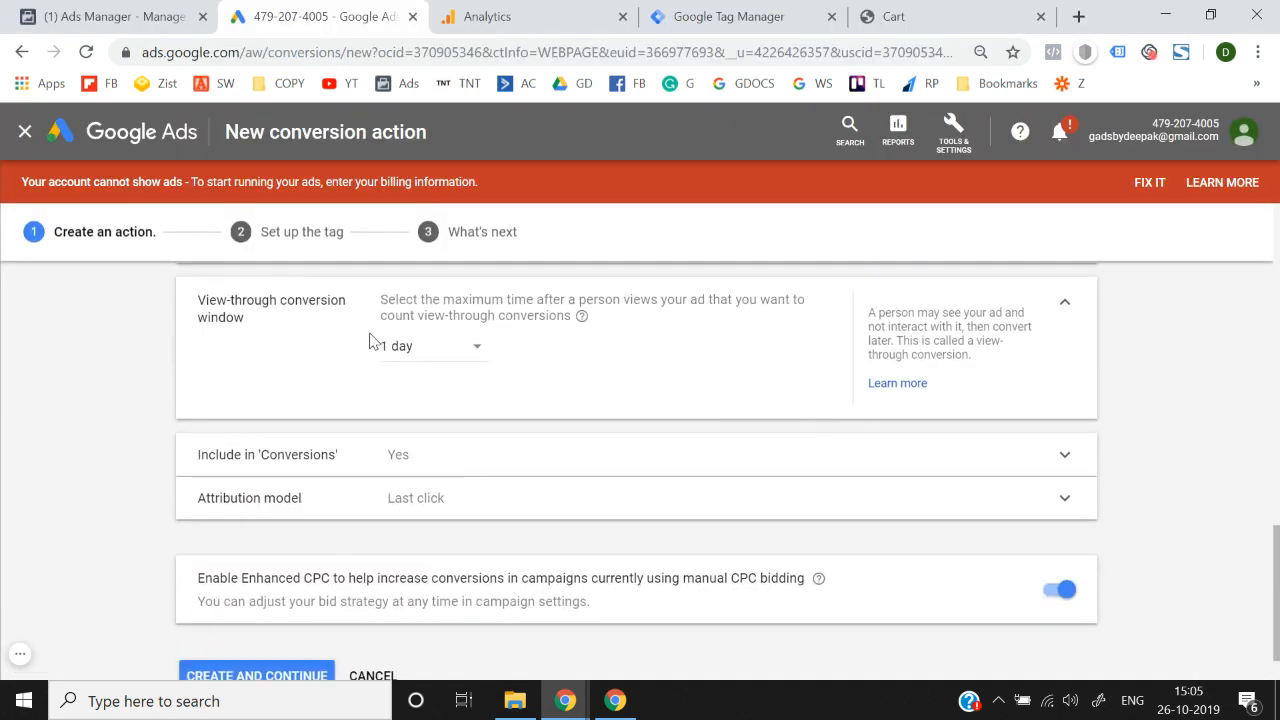
click(433, 352)
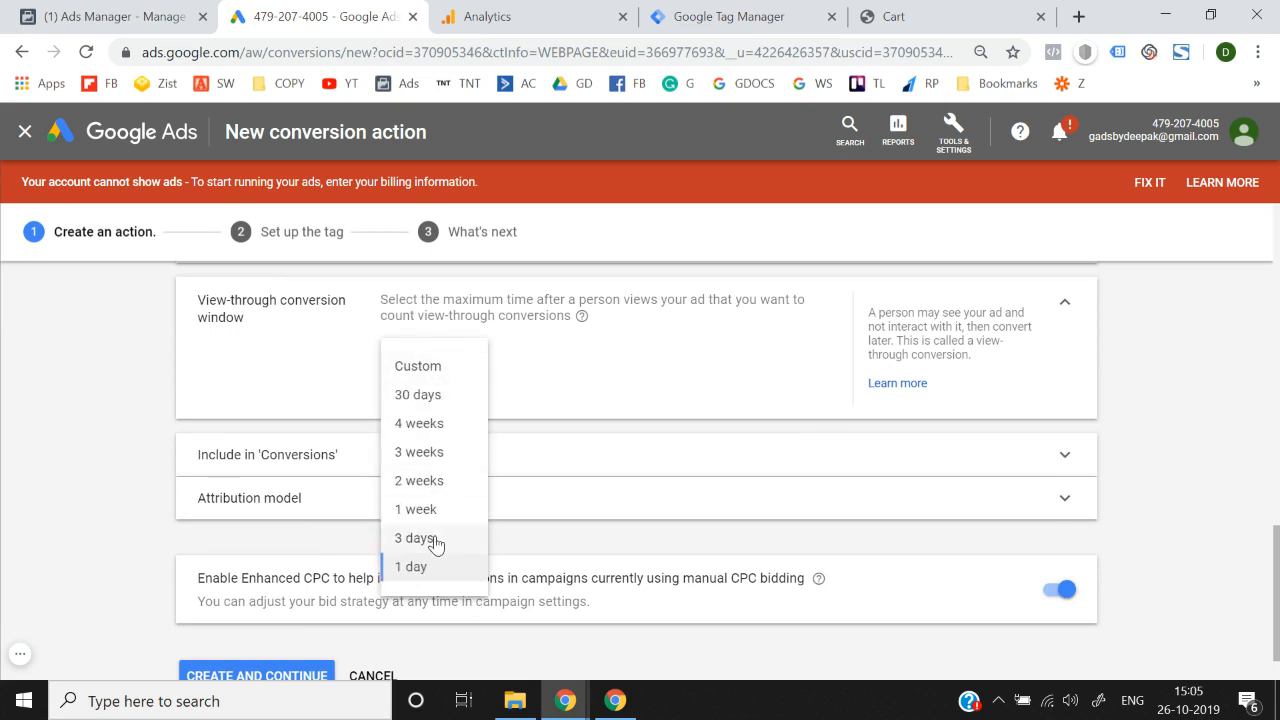
click(430, 580)
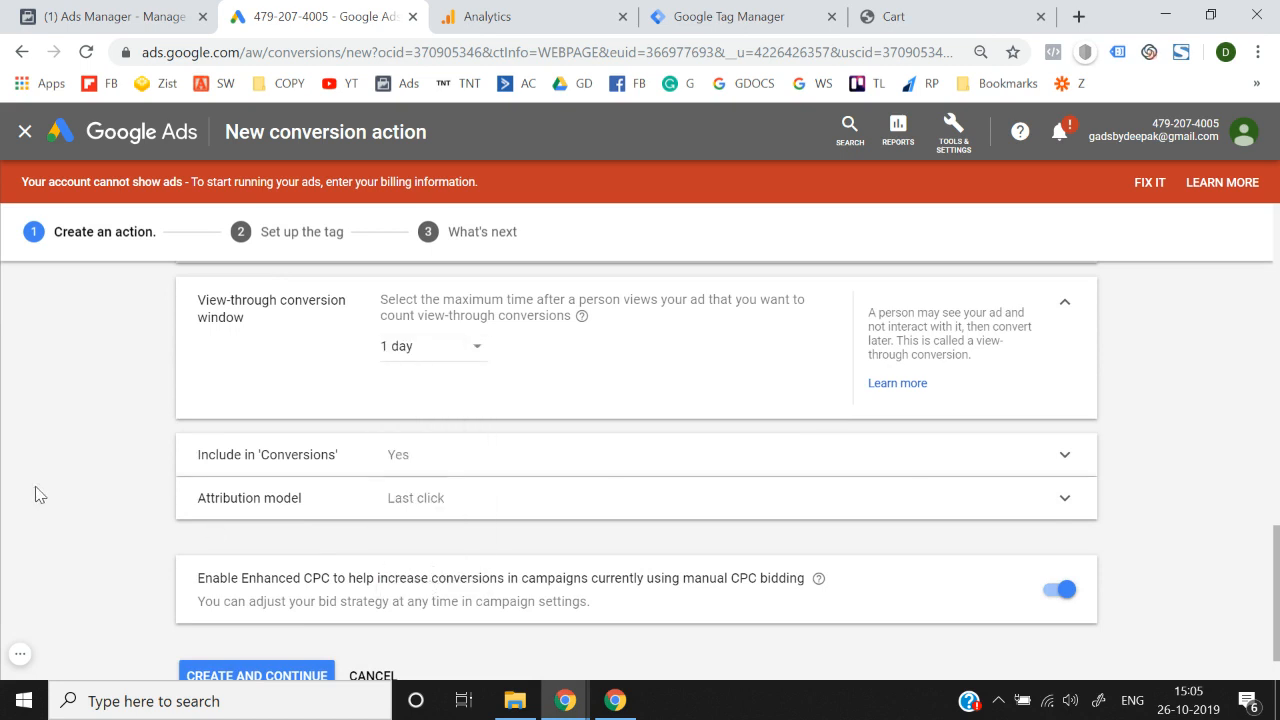
- Expand the Include in 'Conversions' setting and keep these conversions included in the 'Conversions' column
click(288, 474)
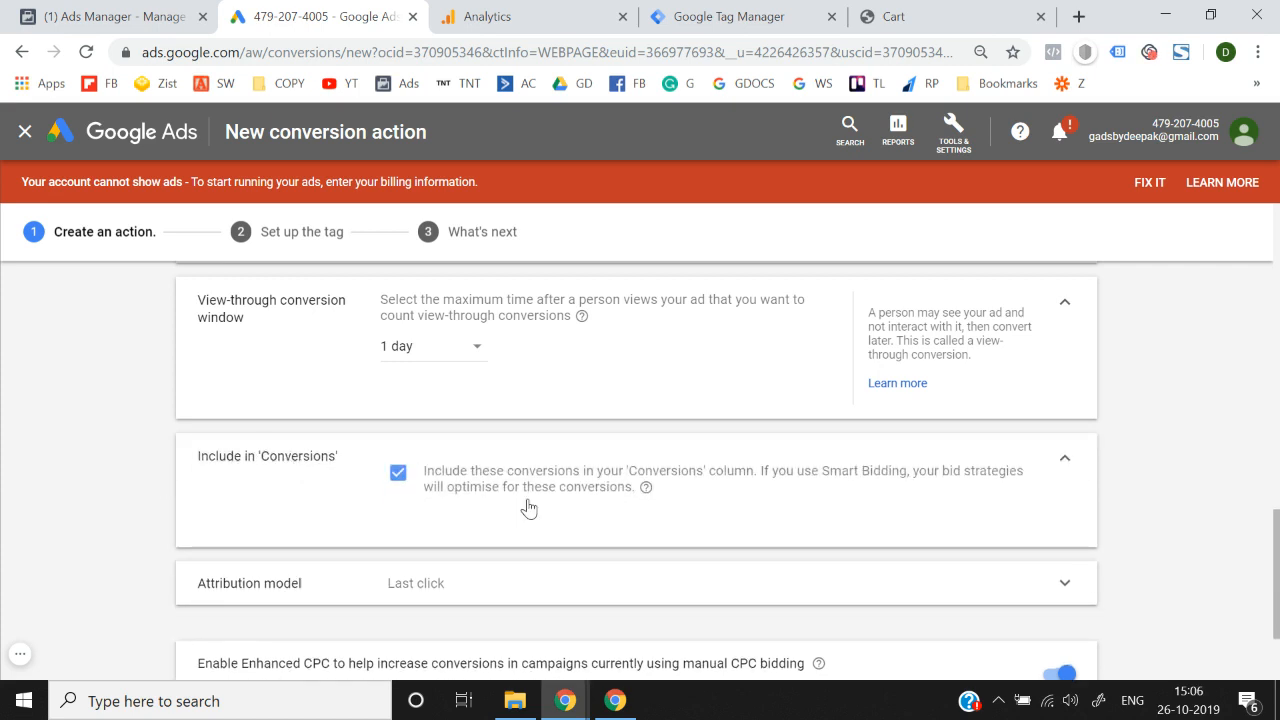
scroll(450, 495, up, 5)
scroll(91, 437, down, 5)
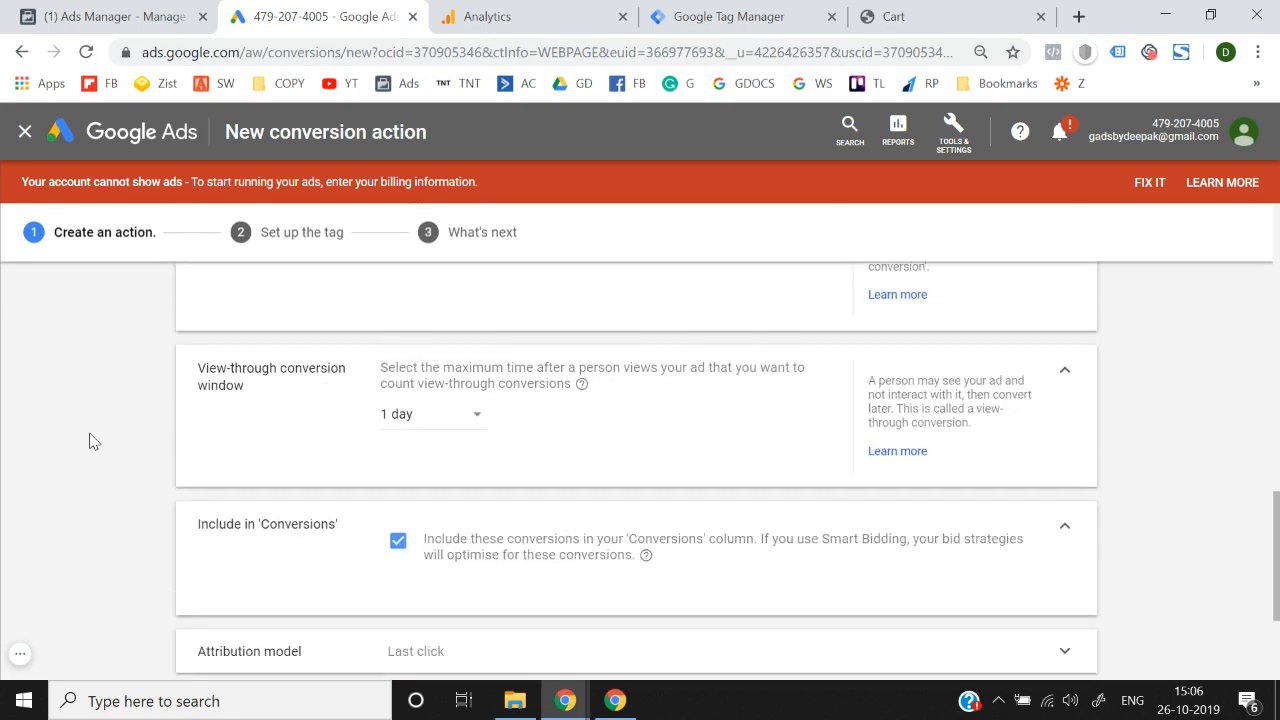
scroll(89, 441, up, 10)
scroll(89, 441, down, 15)
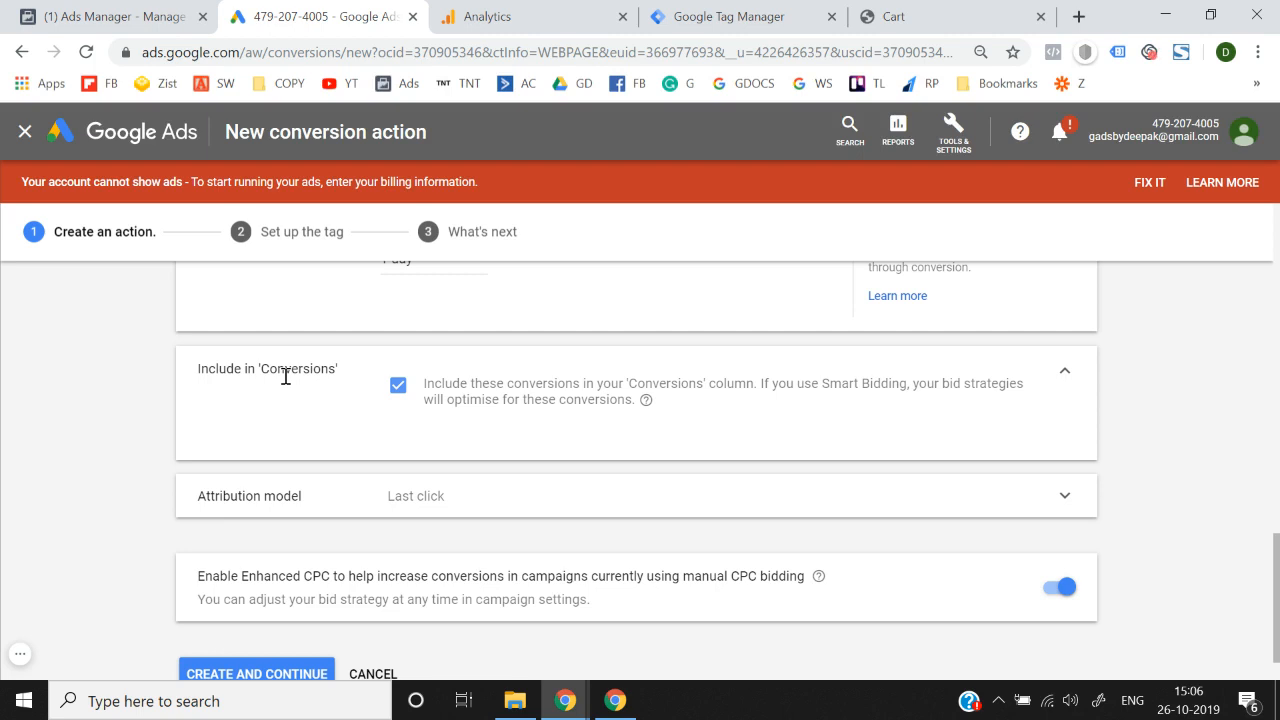
click(398, 388)
click(424, 460)
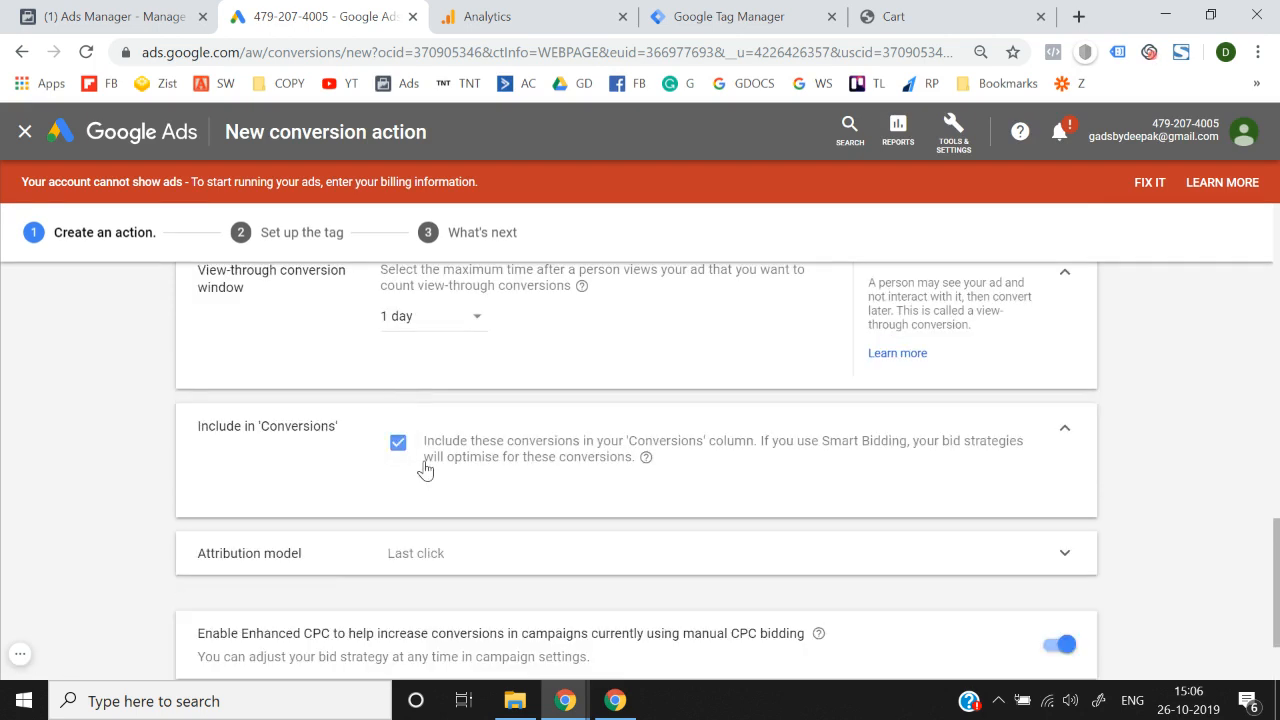
- Expand the attribution model setting, select Last click, and turn off Enhanced CPC for campaigns using manual CPC bidding
scroll(150, 450, down, 2)
click(240, 443)
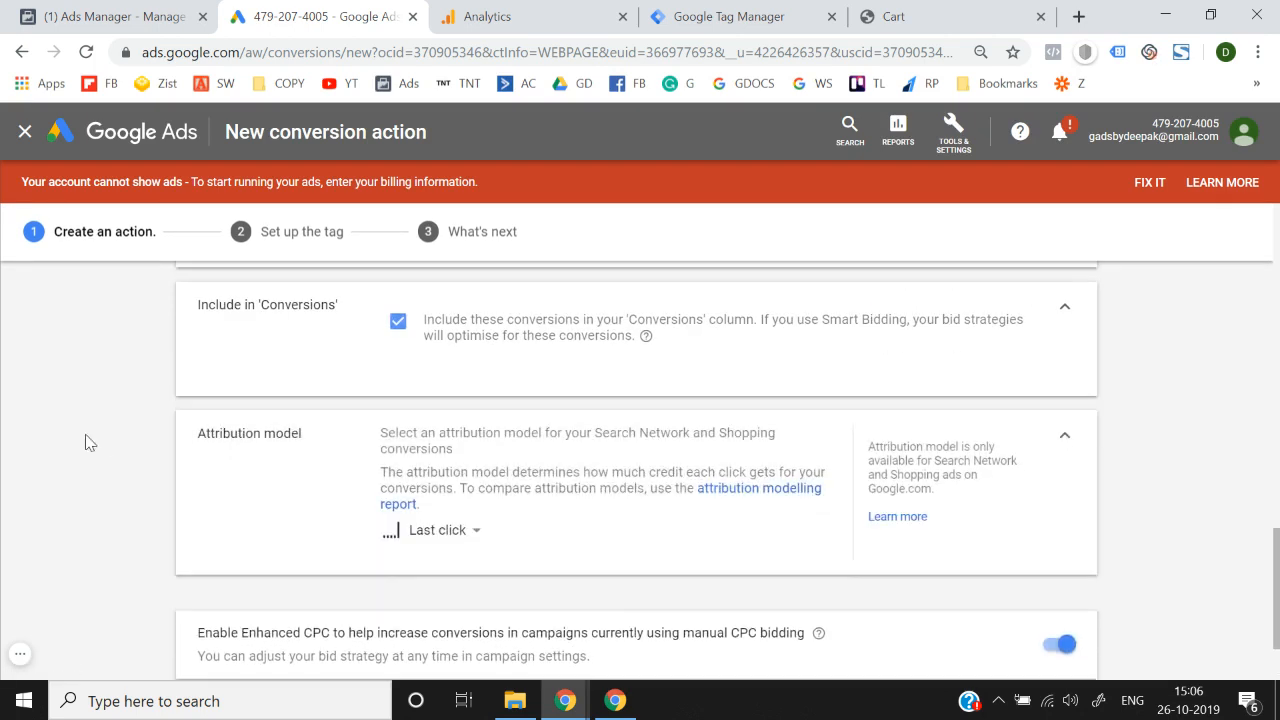
click(449, 532)
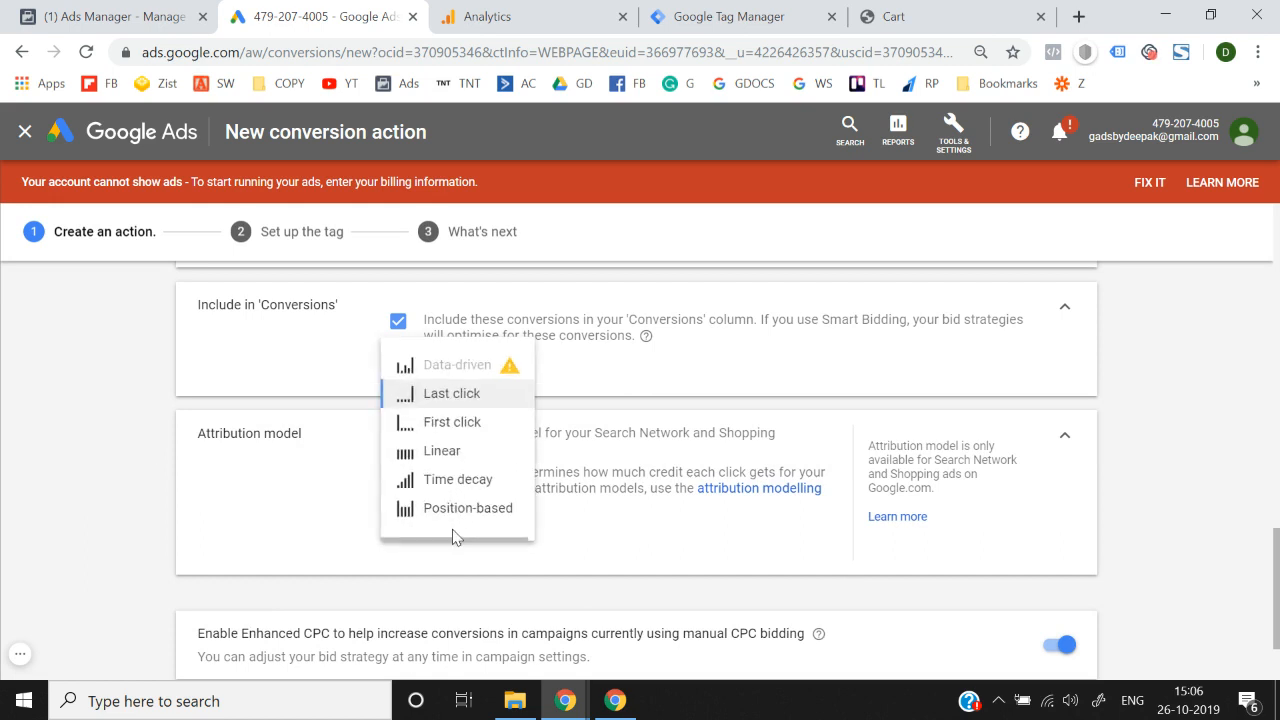
click(463, 400)
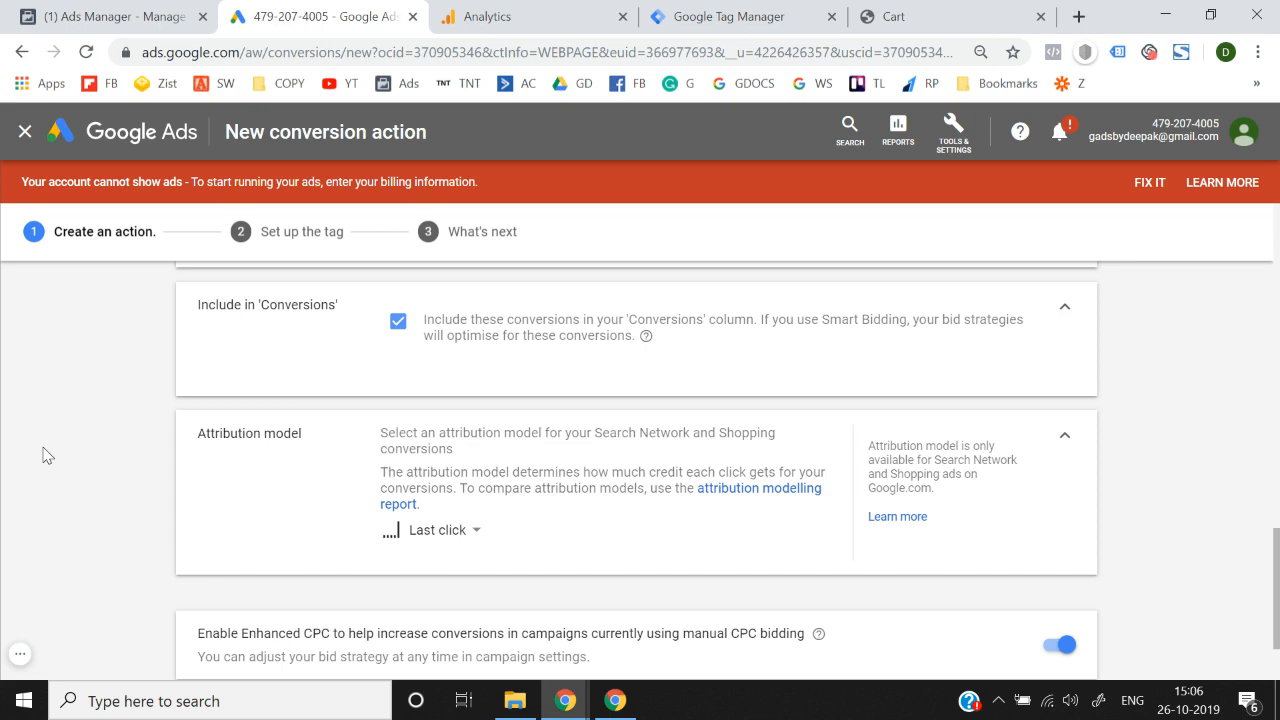
scroll(43, 453, down, 2)
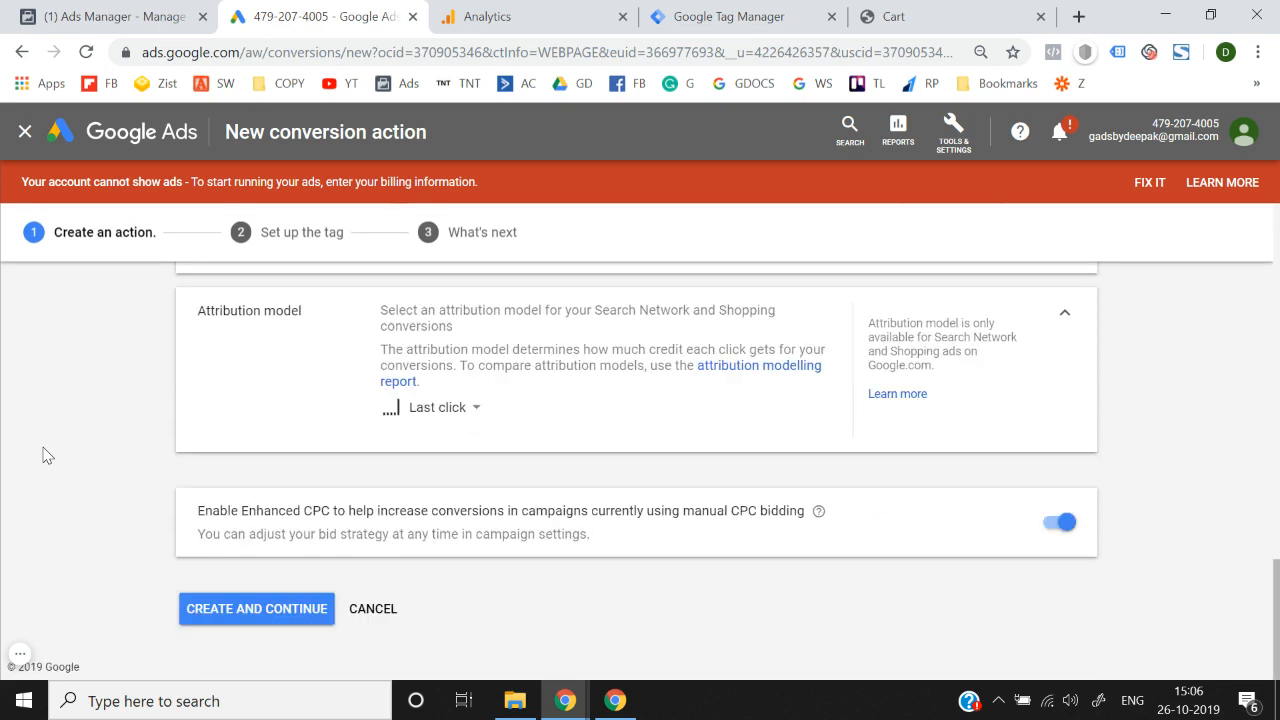
click(453, 410)
click(458, 455)
click(1060, 525)
- Review the conversion action's category, name, value, count, conversion windows, column inclusion and attribution model from start to end of the form
scroll(1167, 528, up, 10)
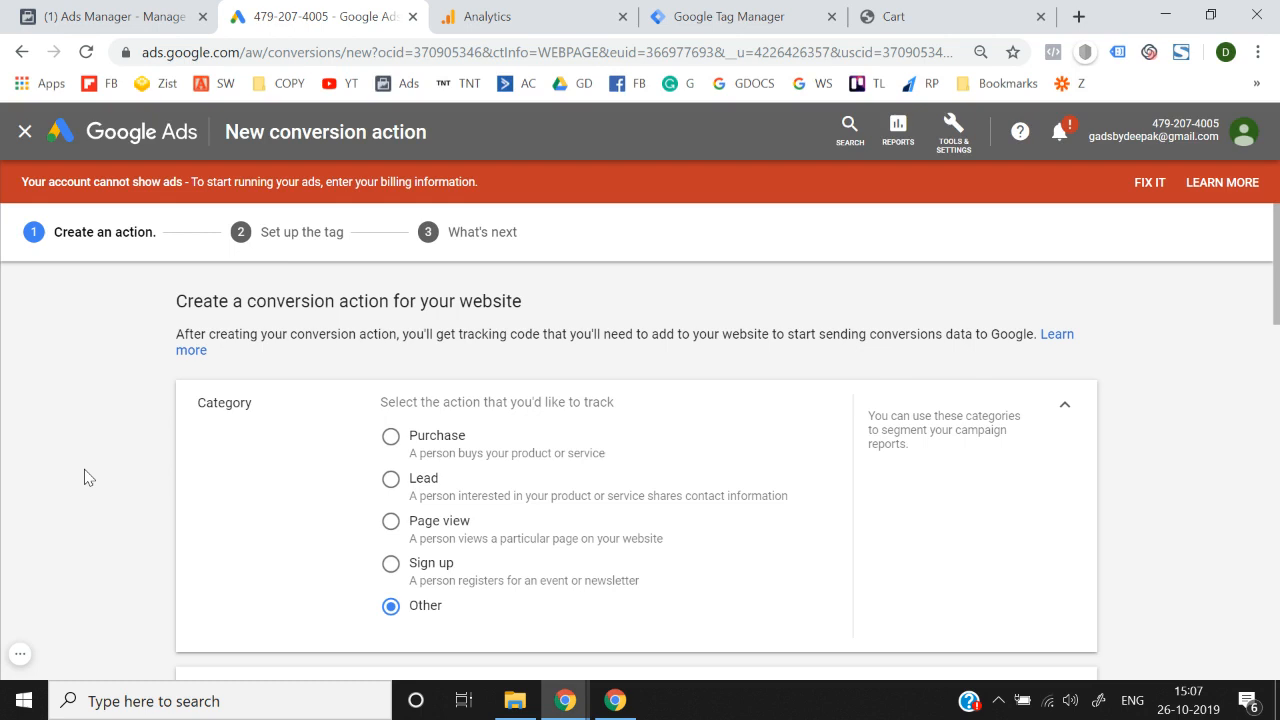
scroll(92, 460, down, 1)
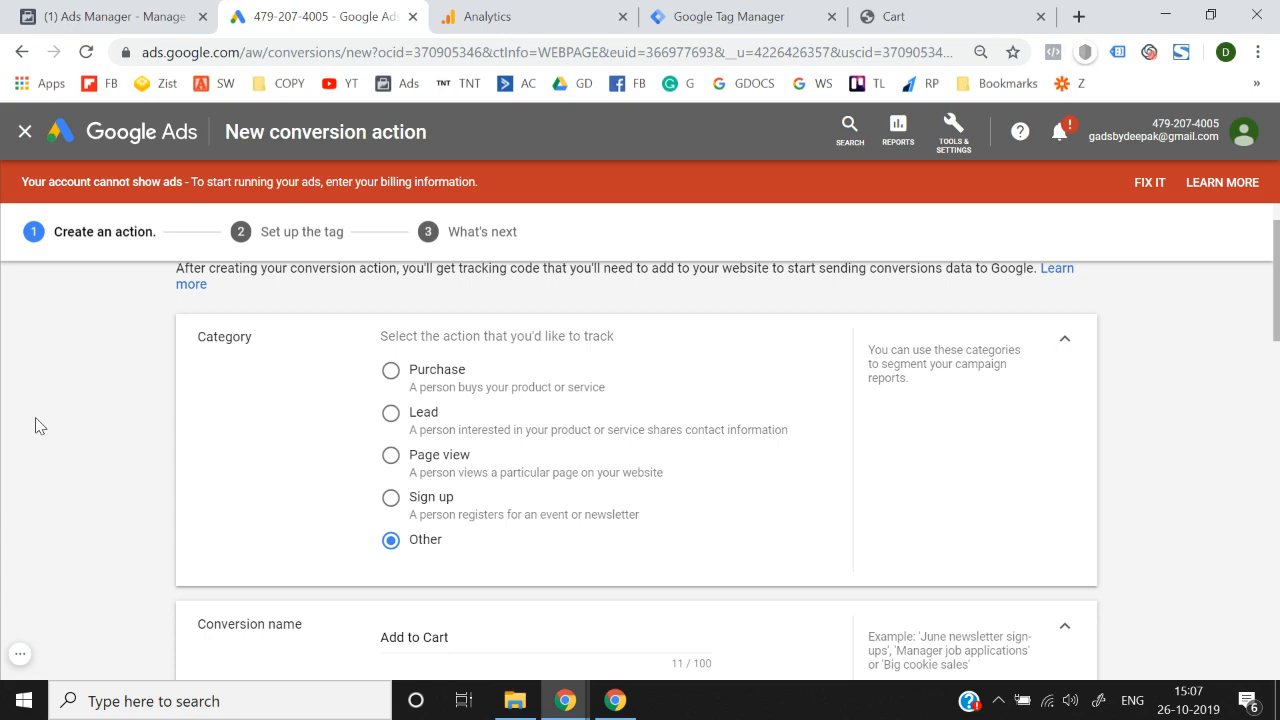
scroll(35, 426, down, 4)
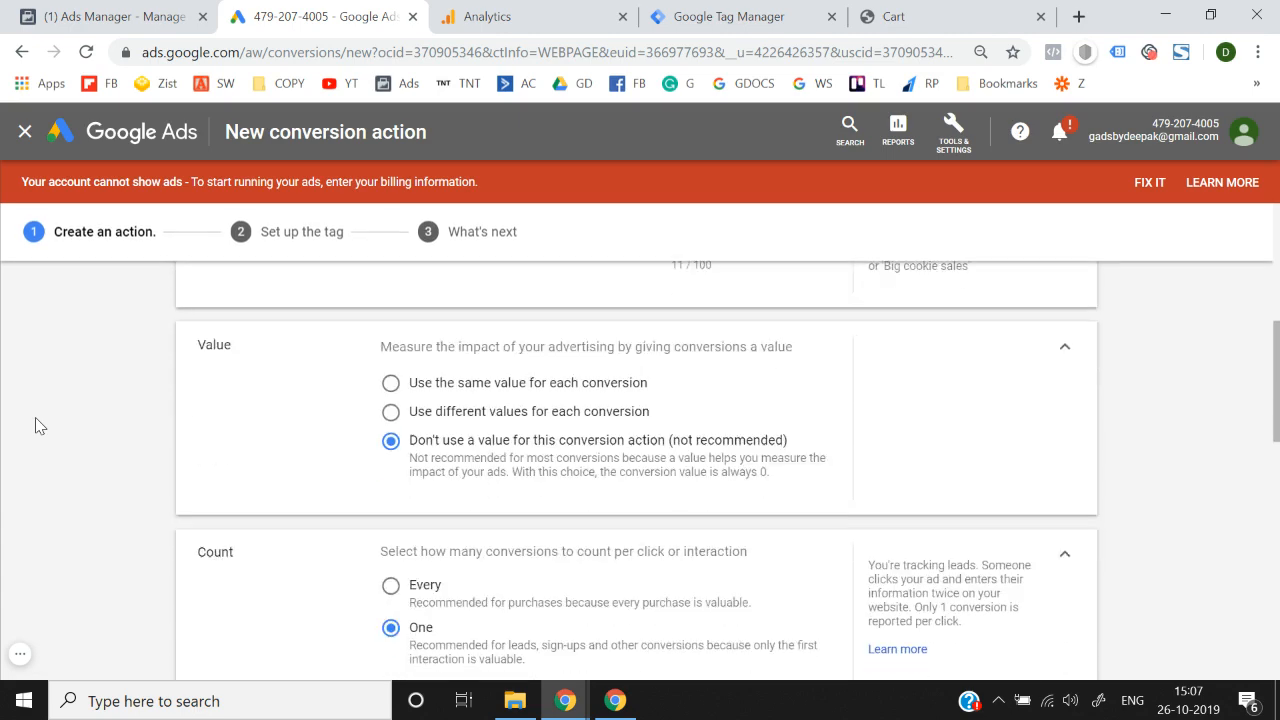
scroll(35, 426, up, 2)
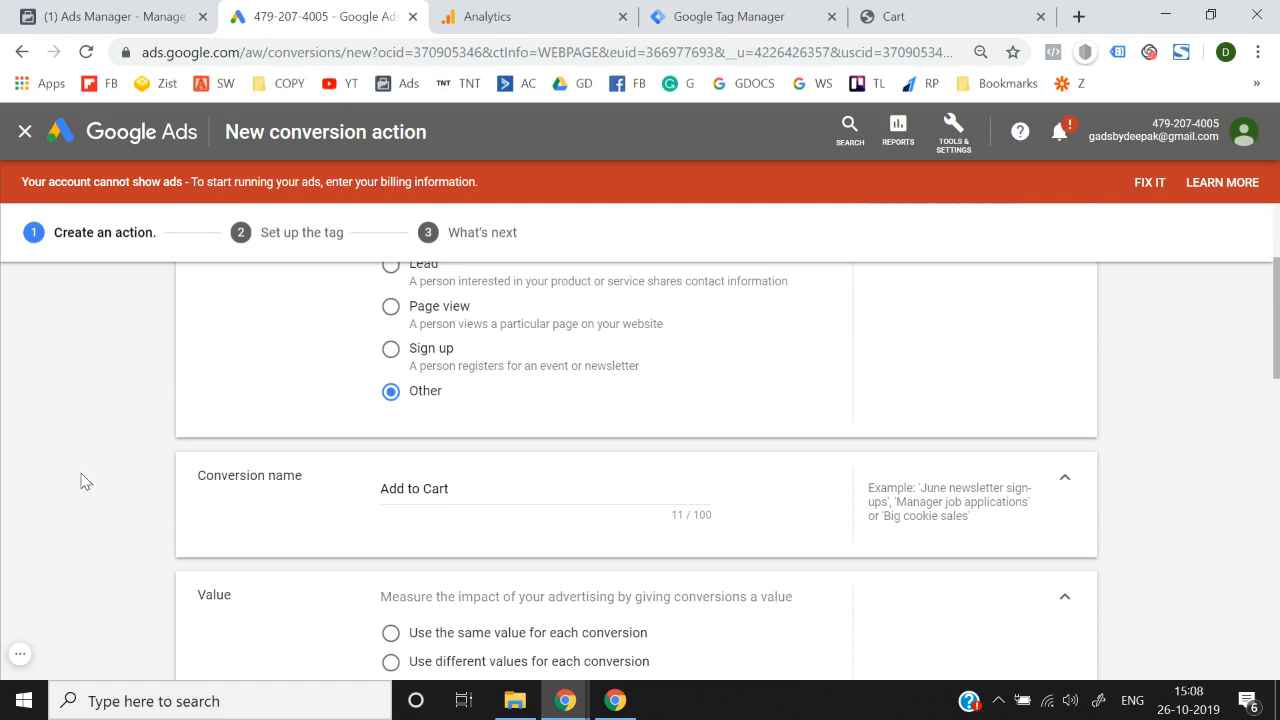
scroll(85, 481, down, 2)
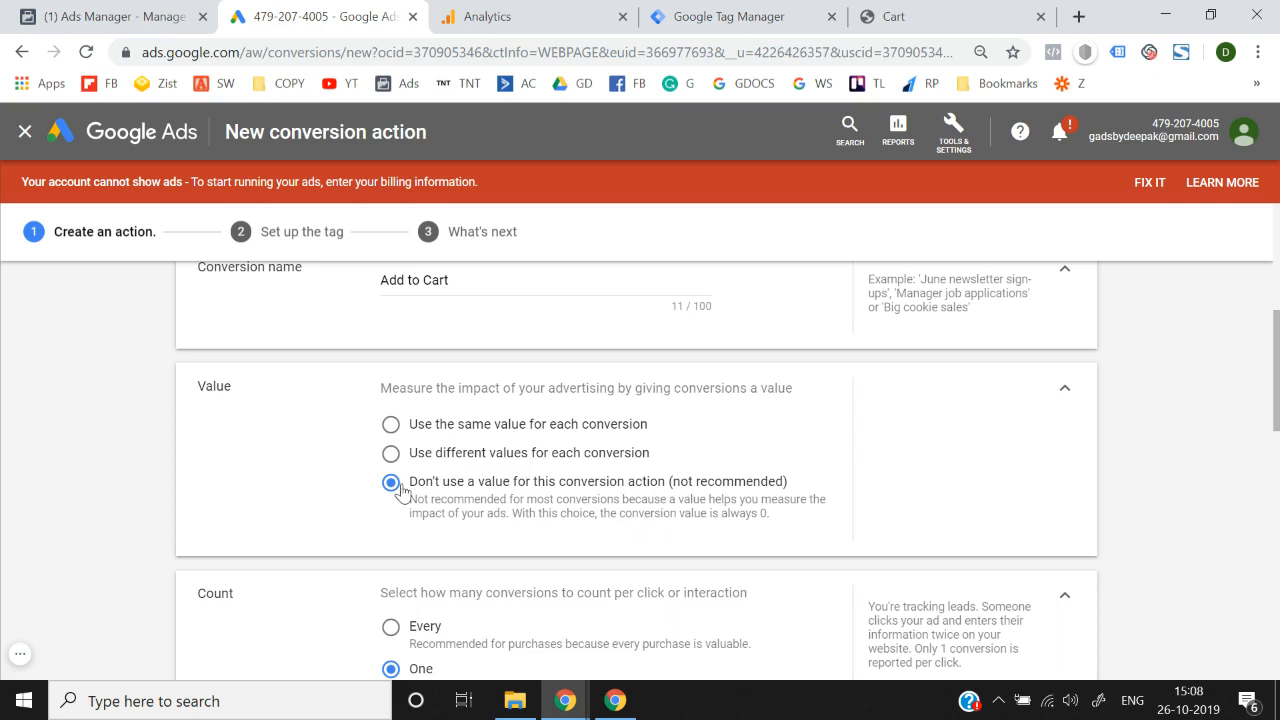
scroll(147, 463, down, 3)
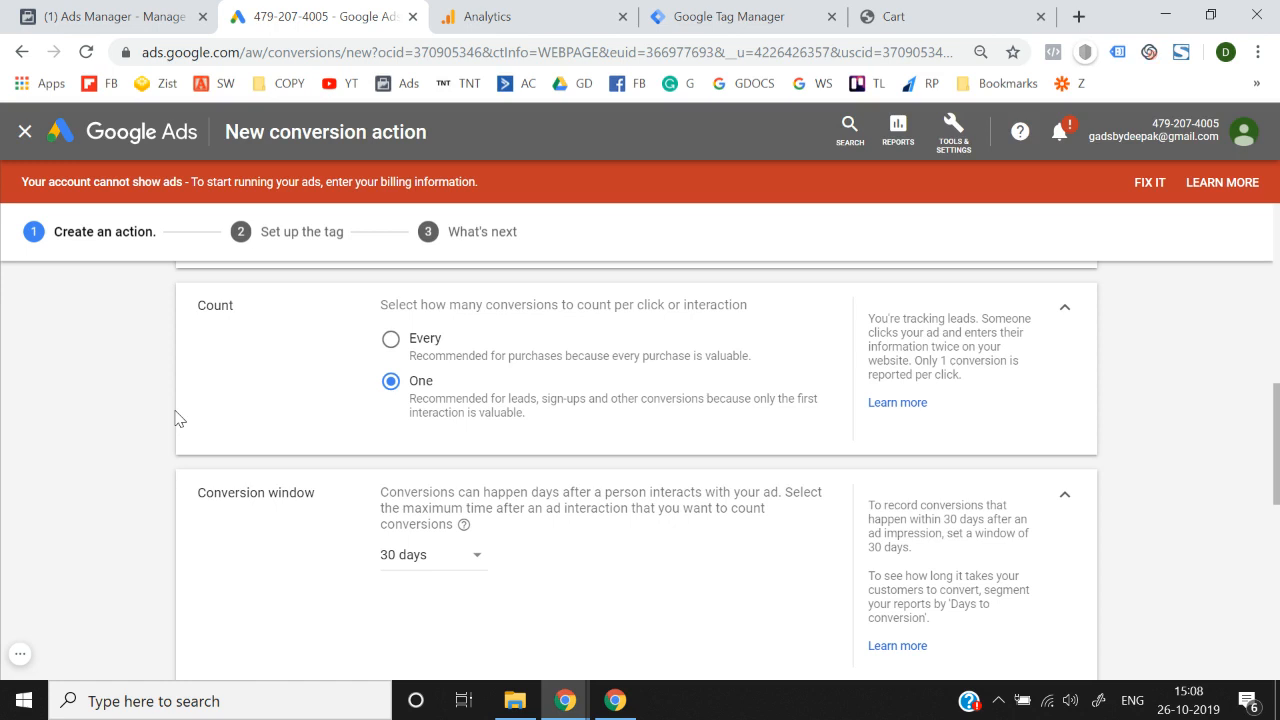
scroll(178, 418, down, 2)
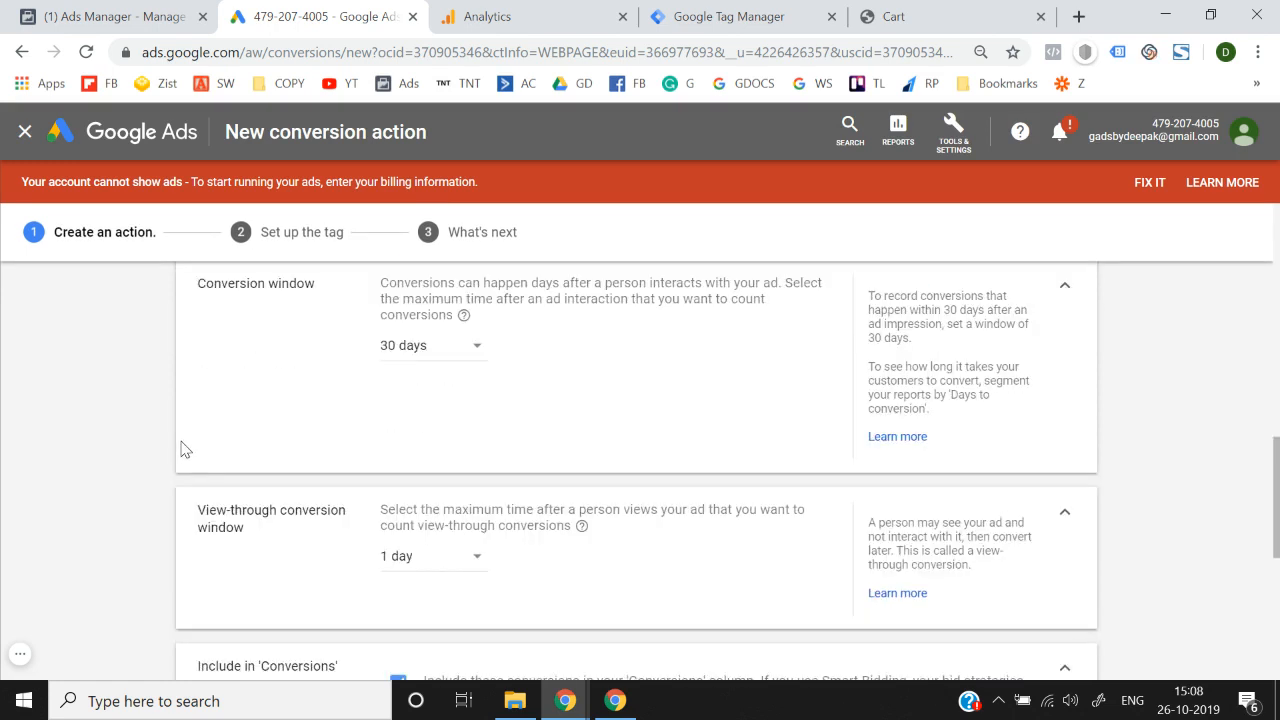
scroll(183, 448, up, 1)
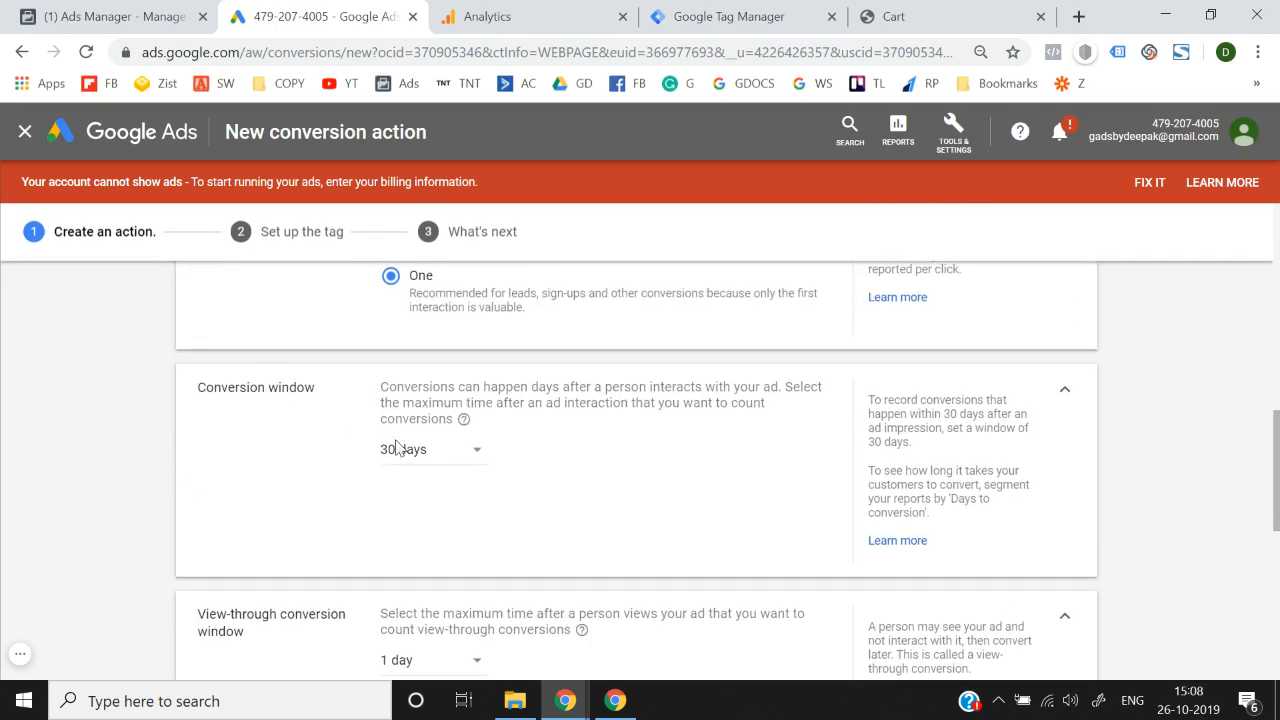
scroll(430, 459, down, 1)
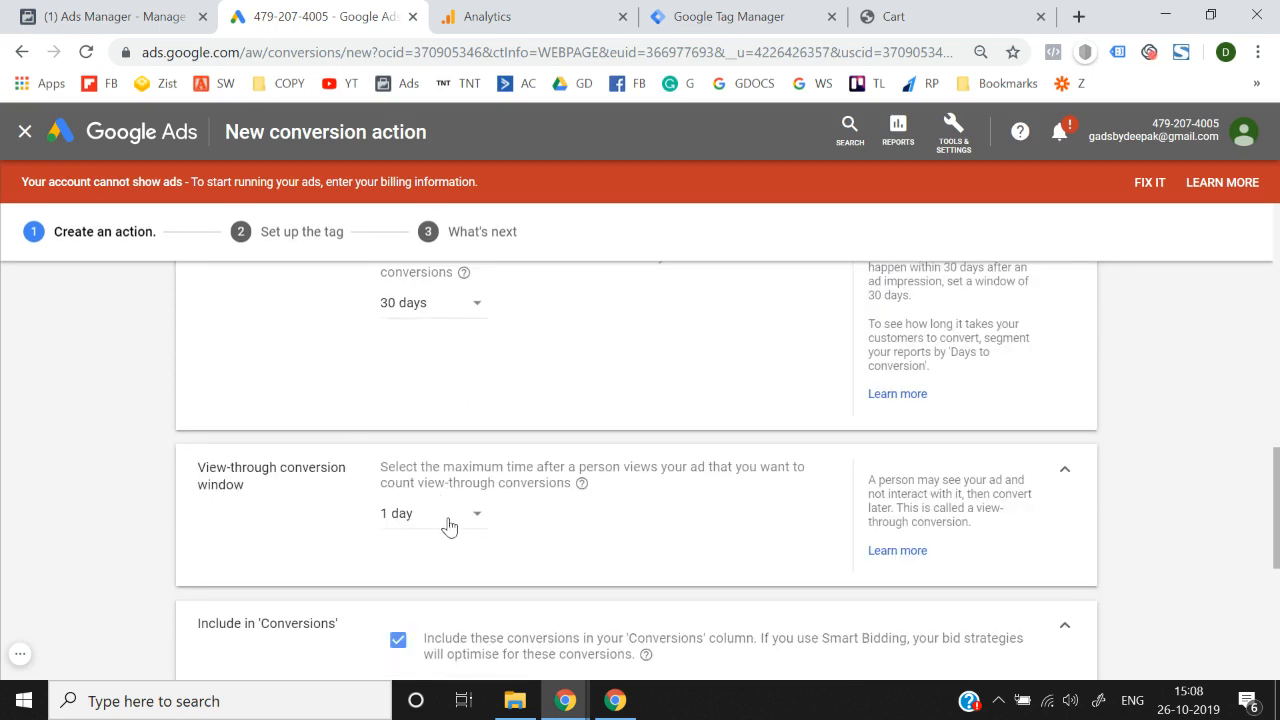
scroll(449, 525, down, 2)
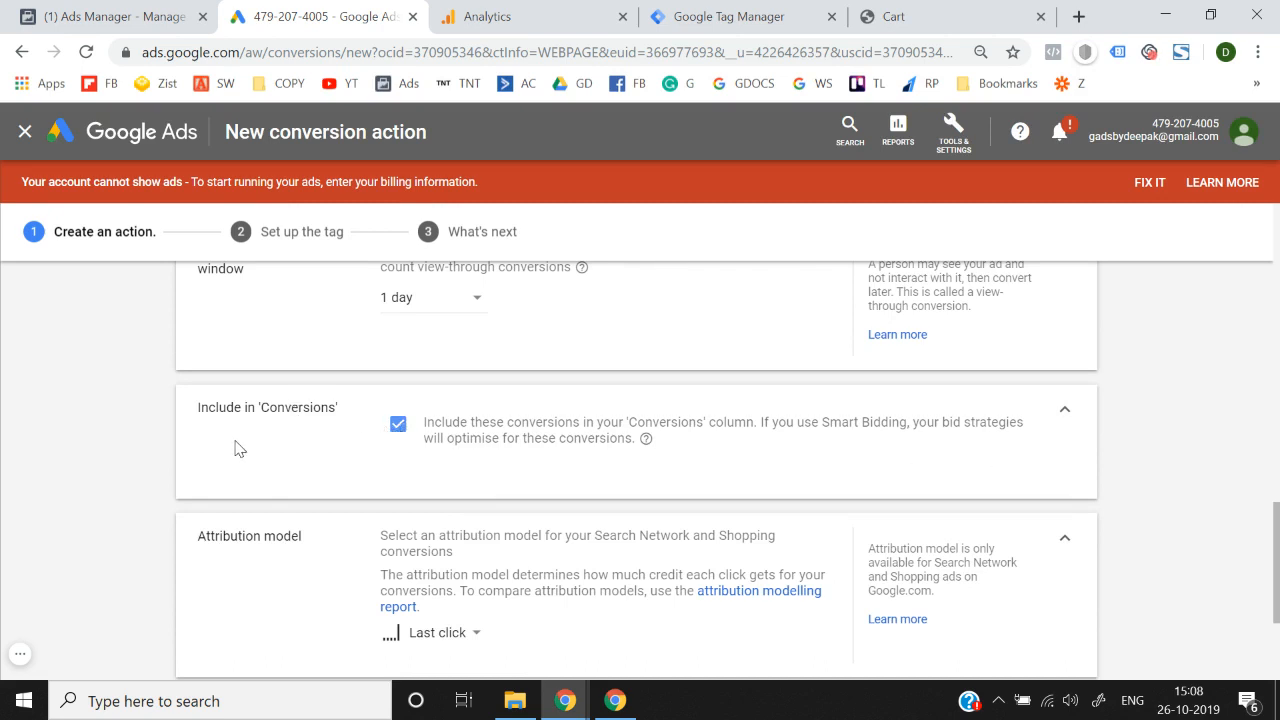
scroll(240, 449, down, 2)
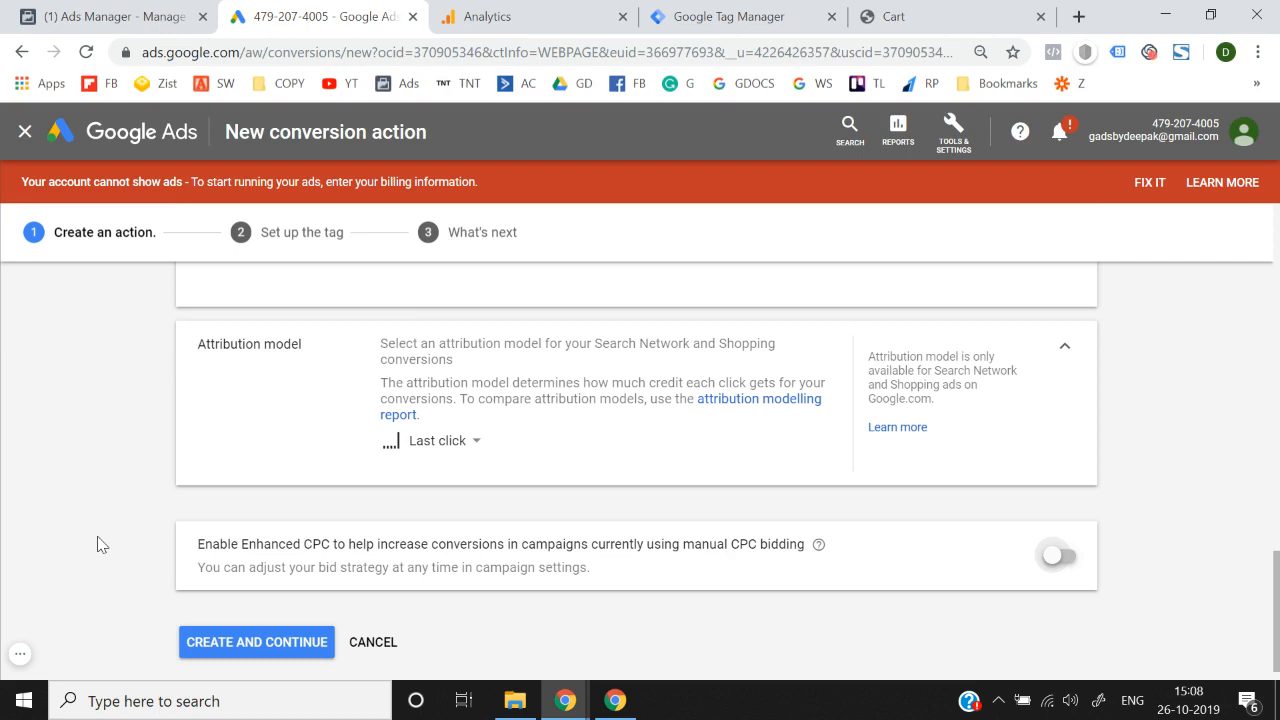
- Create the Add to Cart conversion action and continue to the tag setup stage
scroll(257, 640, down, 1)
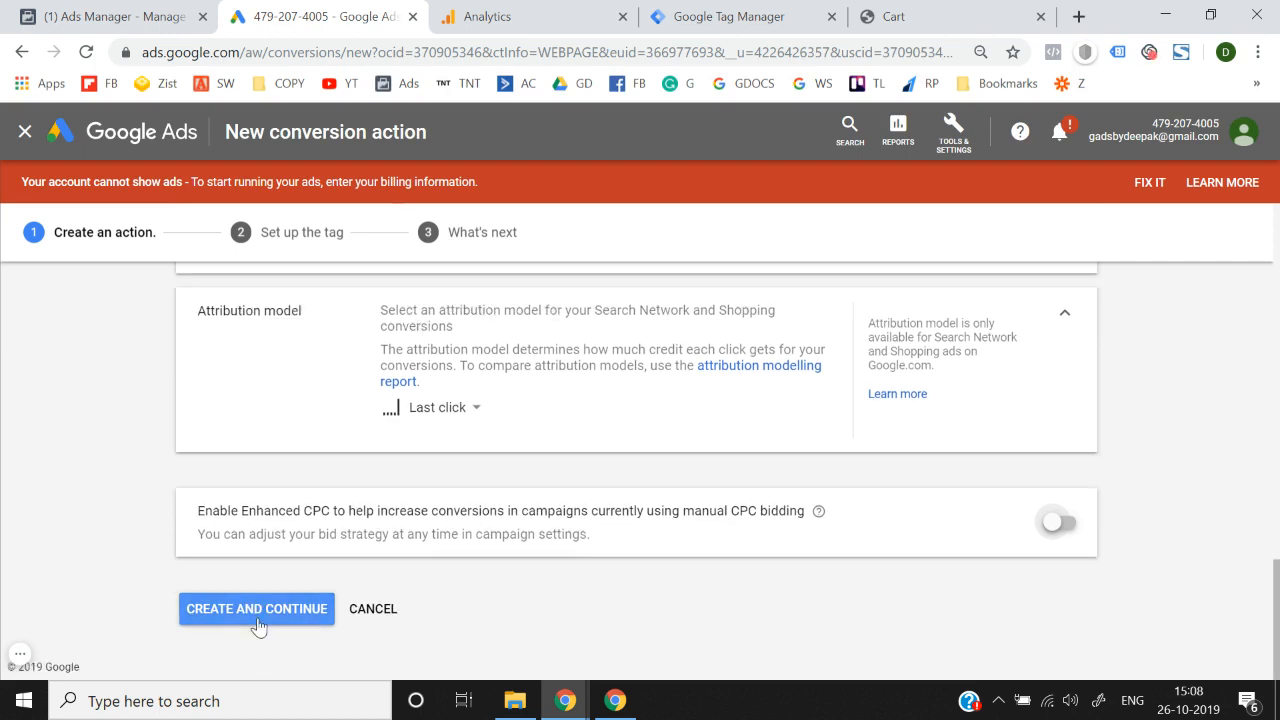
click(257, 626)
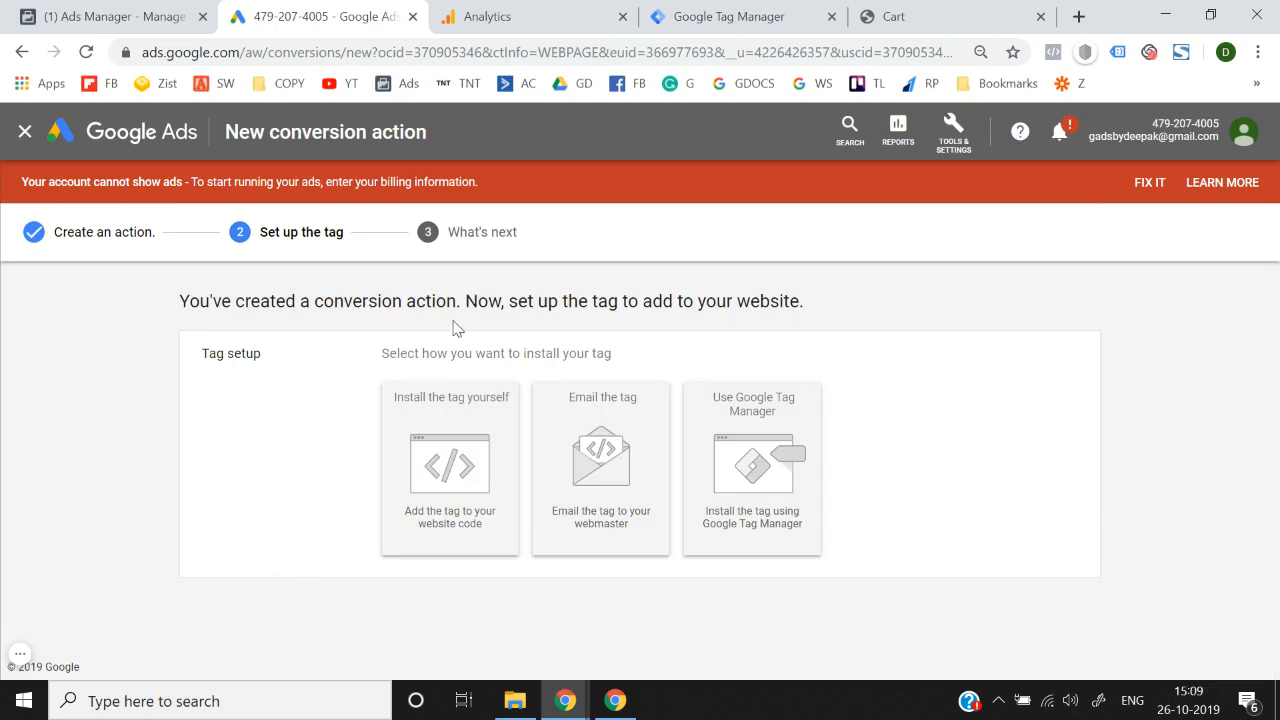
- Compare the tag setup options: Install the tag yourself, Email the tag and Use Google Tag Manager
click(437, 482)
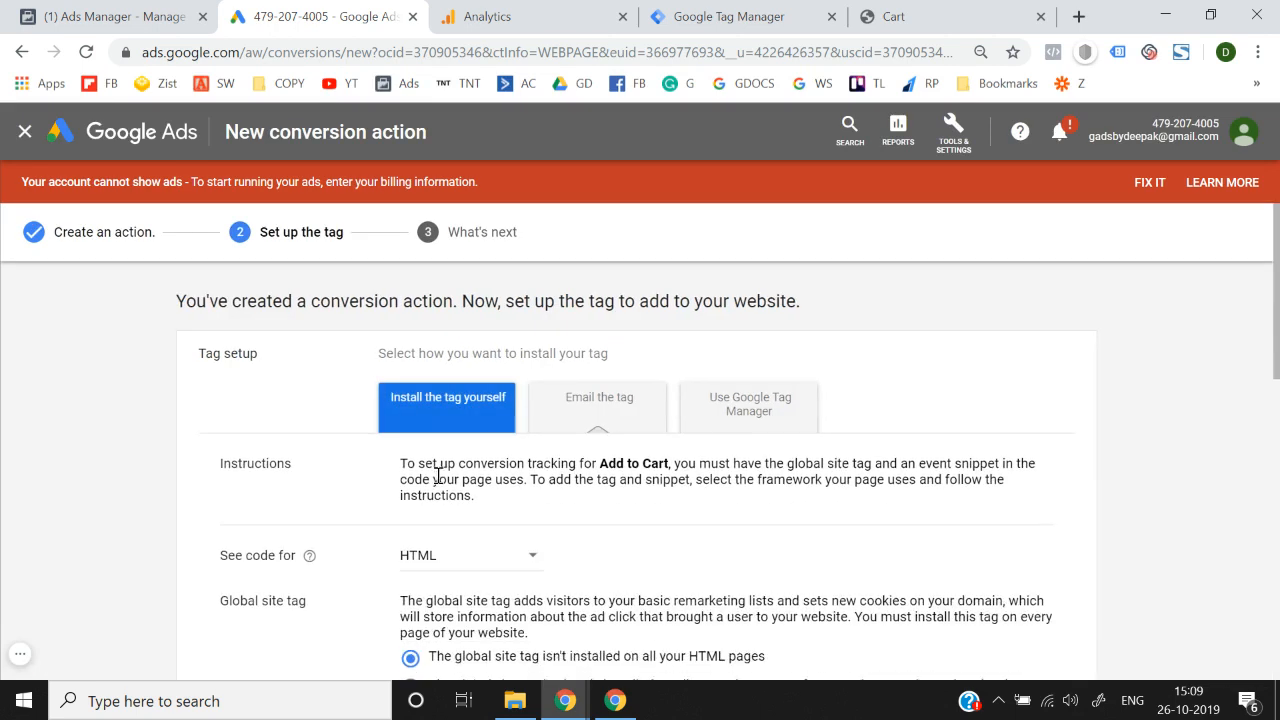
click(599, 396)
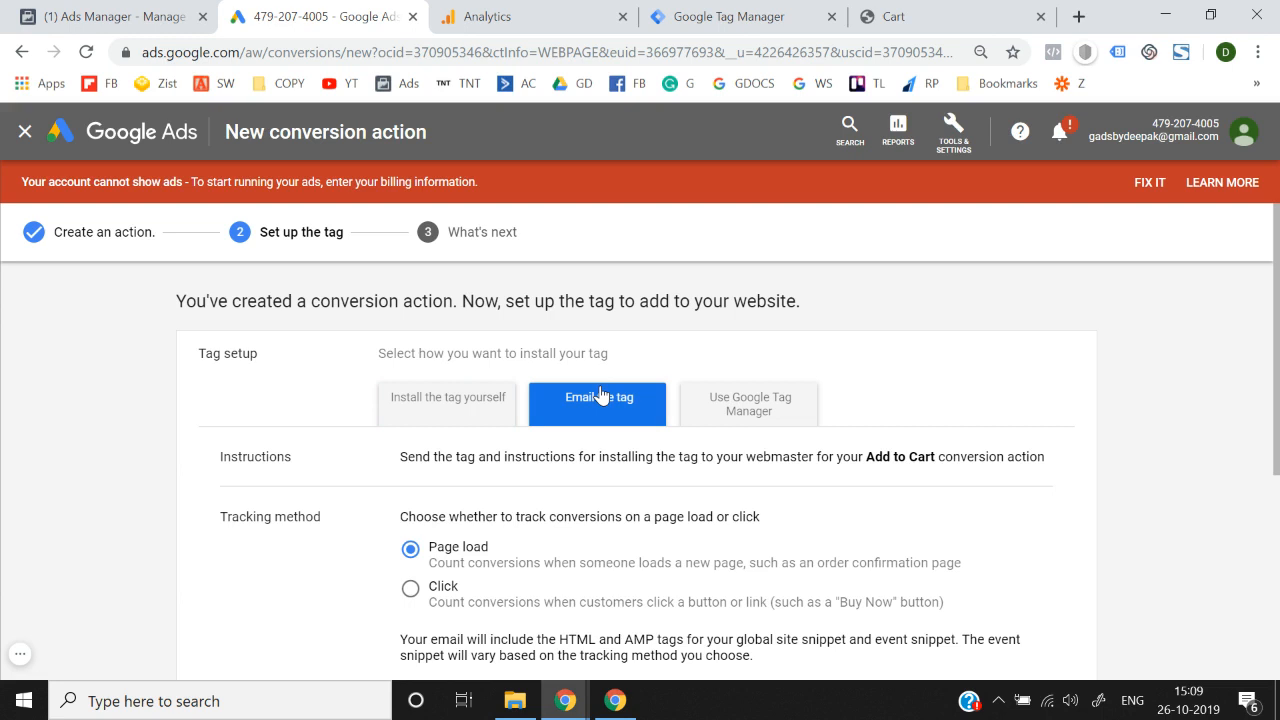
click(754, 424)
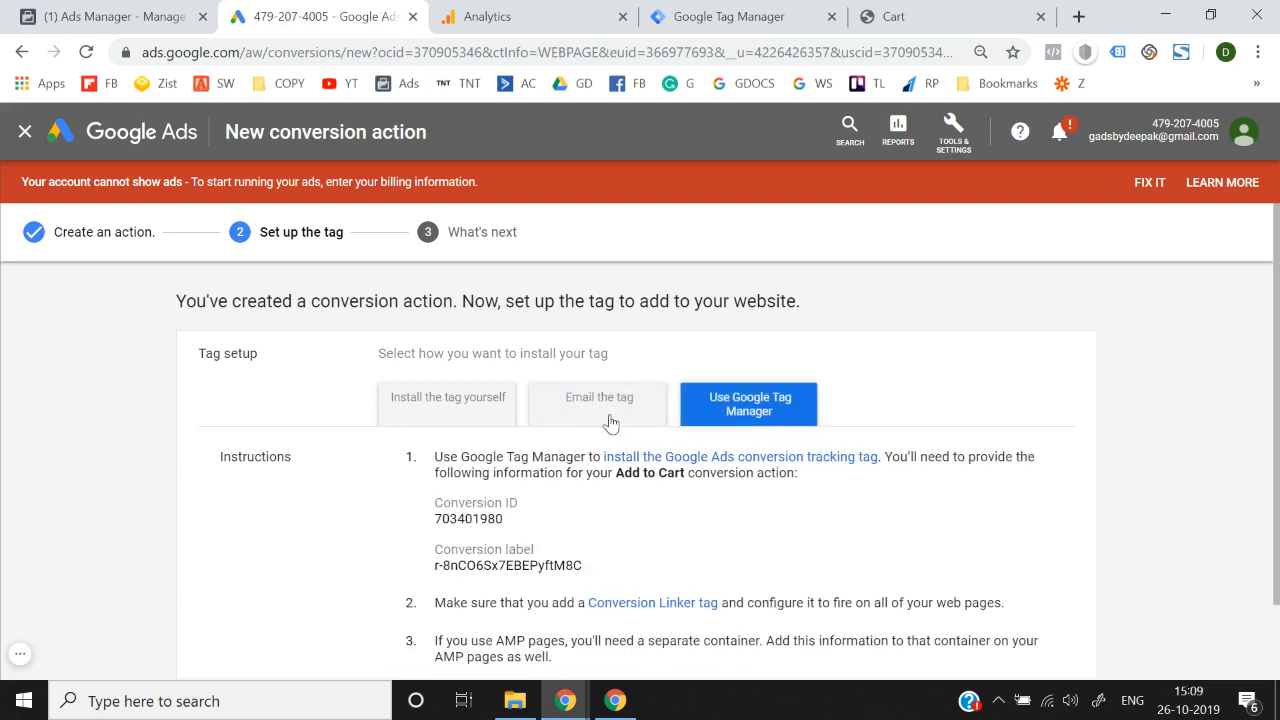
click(575, 419)
click(708, 407)
click(418, 396)
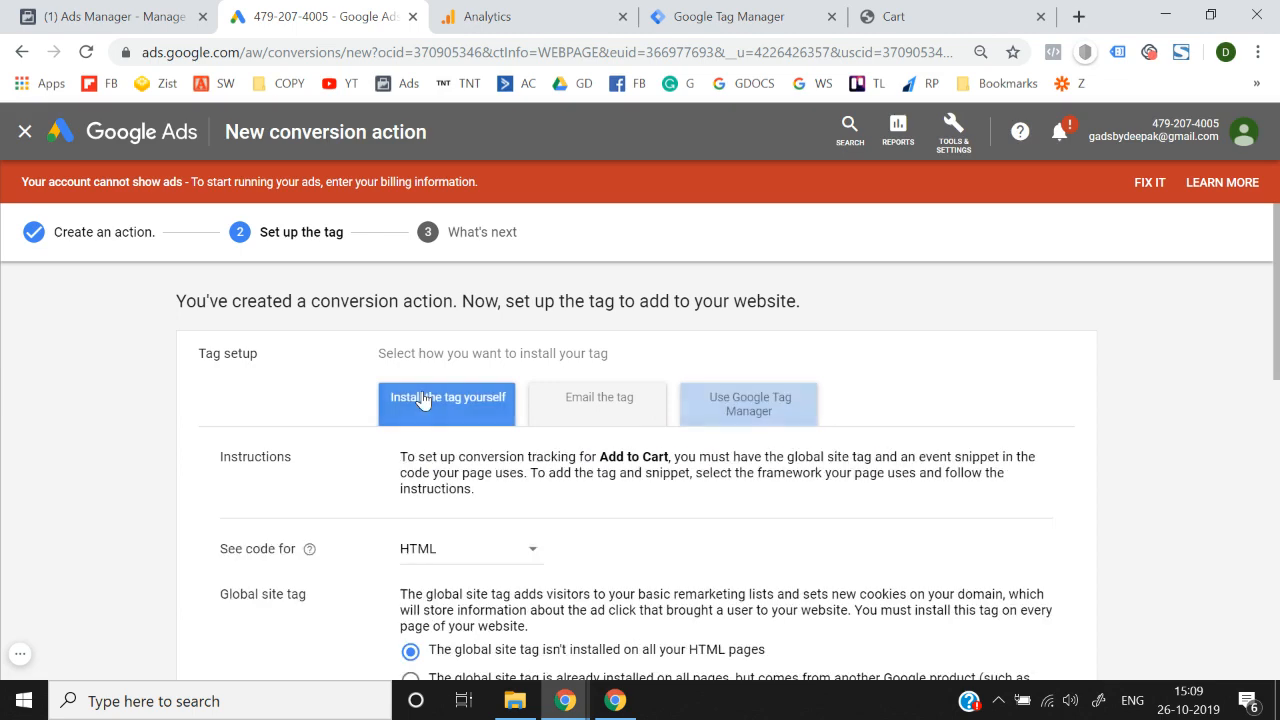
click(565, 410)
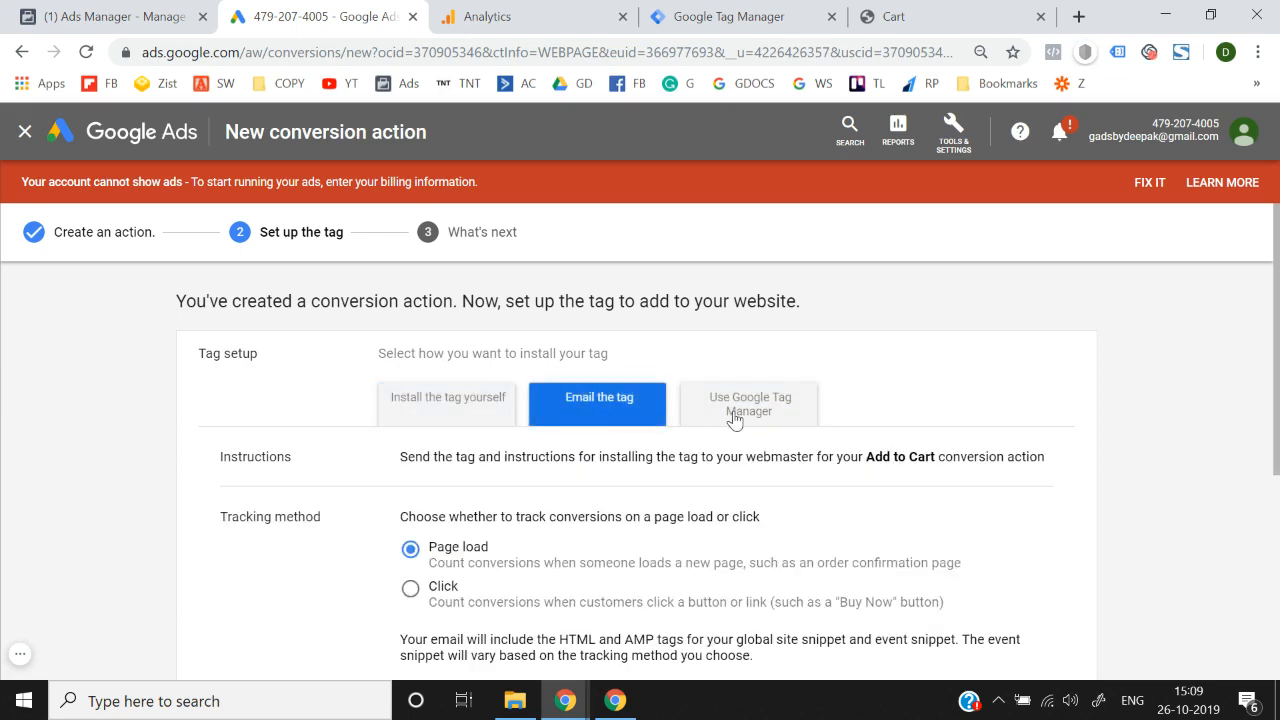
click(733, 420)
click(452, 410)
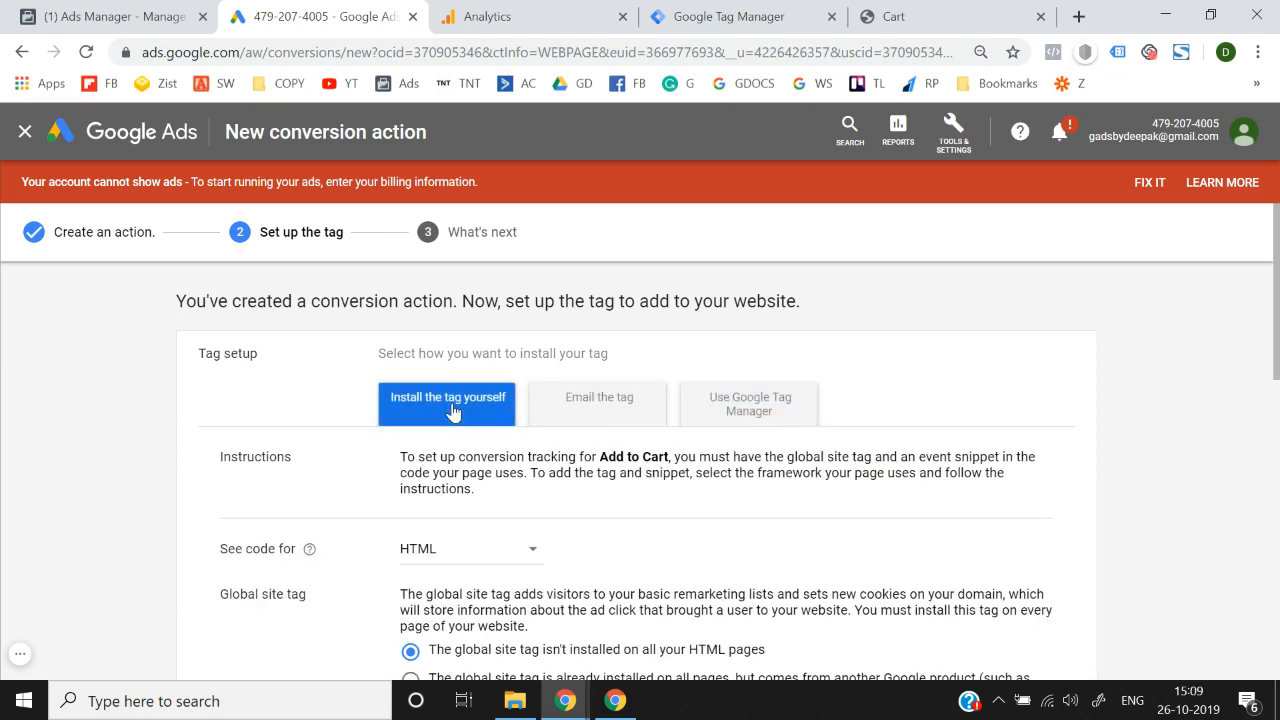
scroll(450, 410, down, 5)
scroll(540, 521, up, 5)
- Select Use Google Tag Manager as the tag setup method and read through its instructions
click(757, 410)
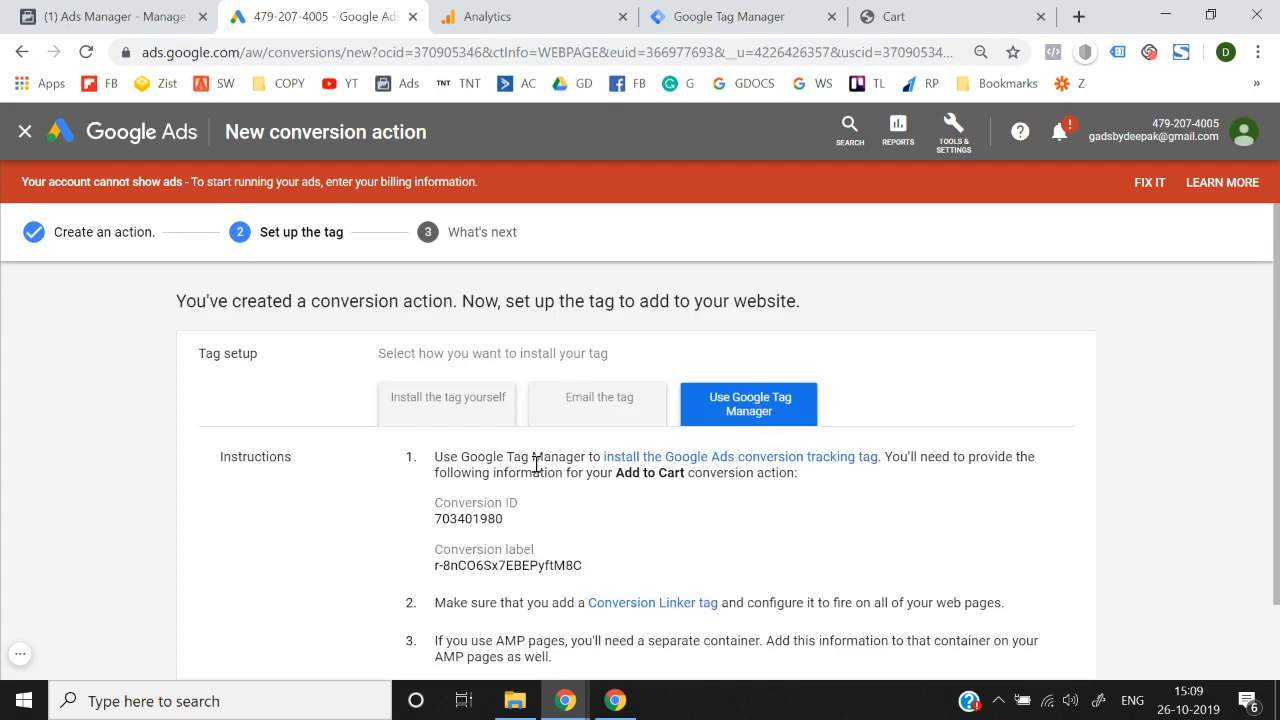
scroll(335, 495, down, 2)
scroll(335, 495, down, 1)
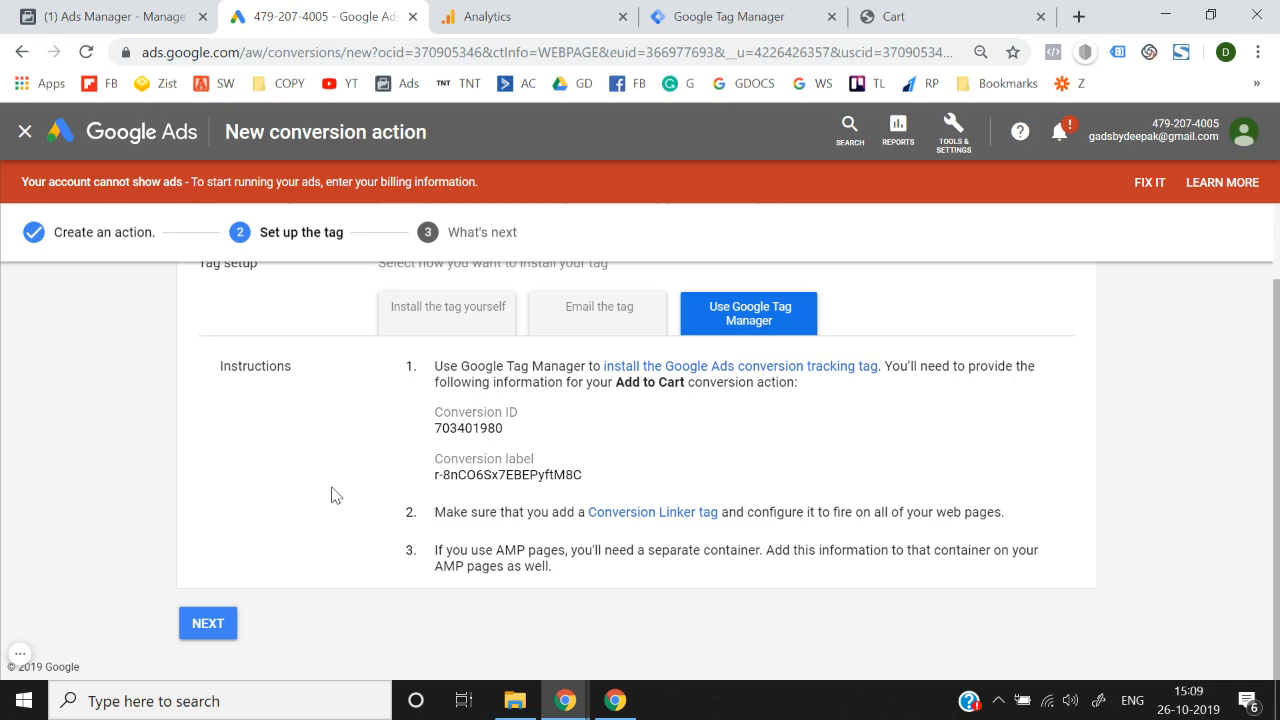
- Select Install the tag yourself and examine the global site tag options and code
click(445, 327)
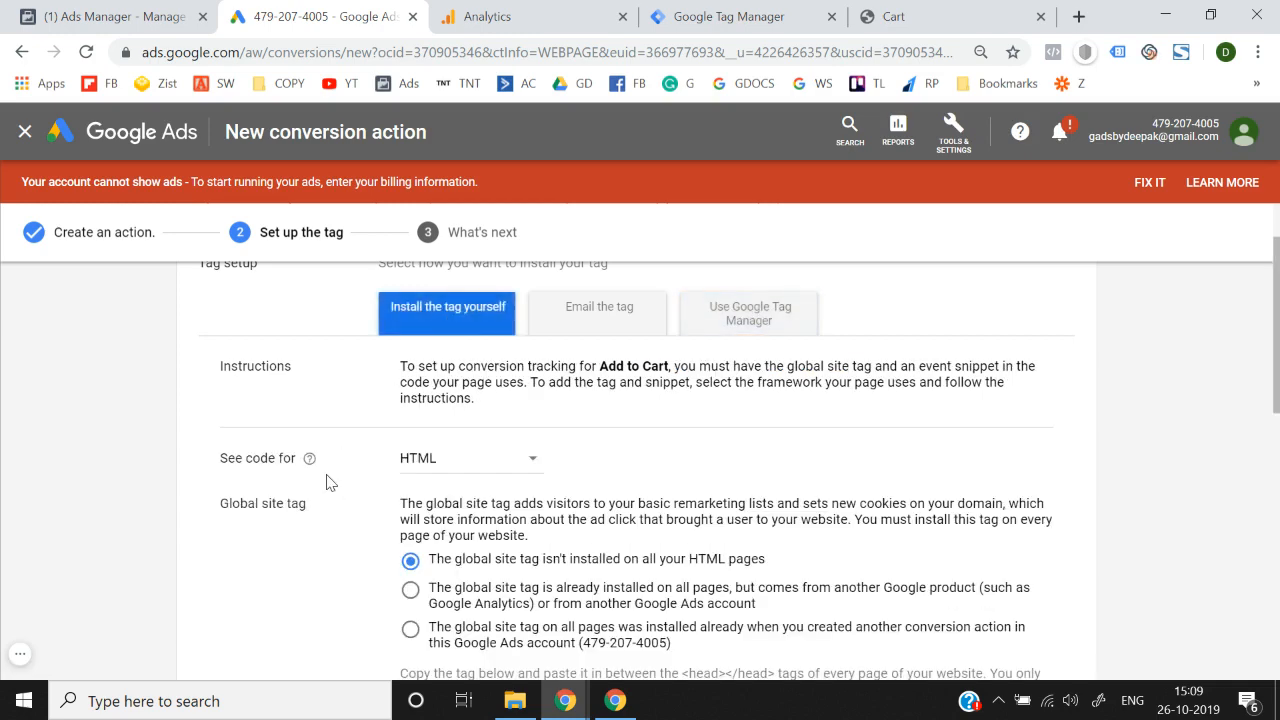
scroll(330, 482, down, 4)
scroll(330, 482, up, 2)
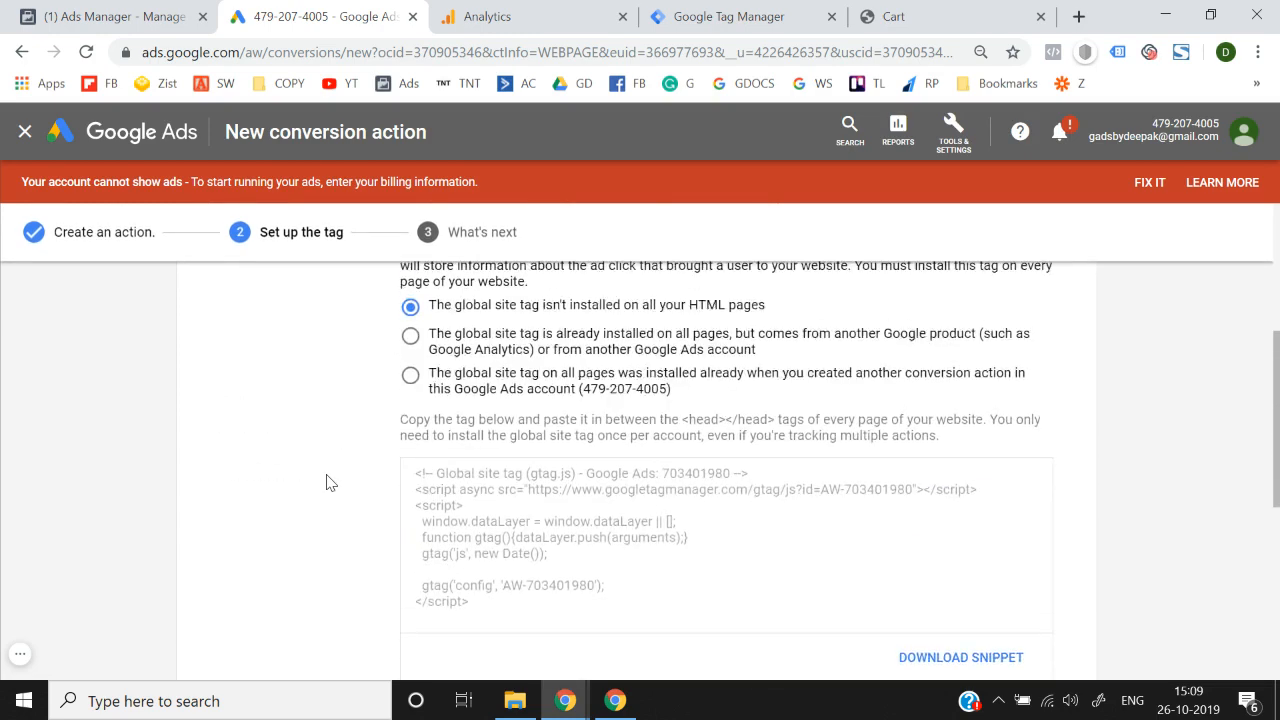
scroll(330, 482, down, 2)
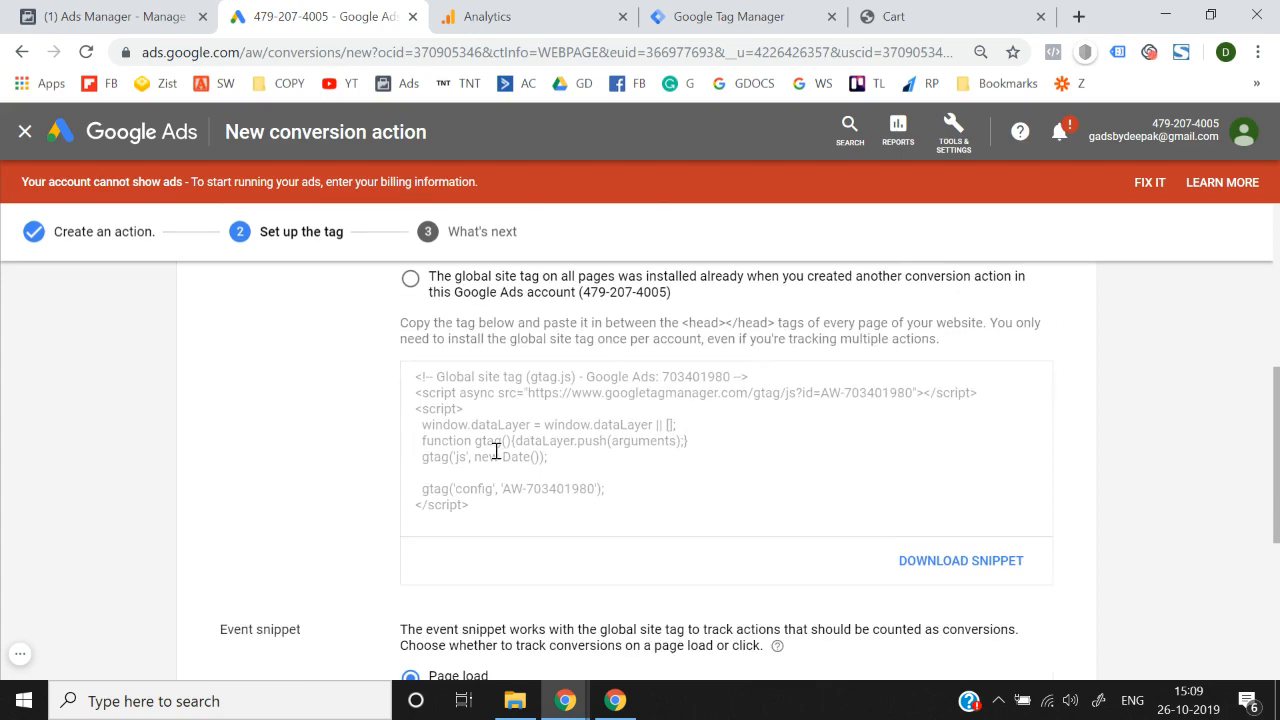
scroll(495, 449, up, 5)
scroll(276, 545, down, 8)
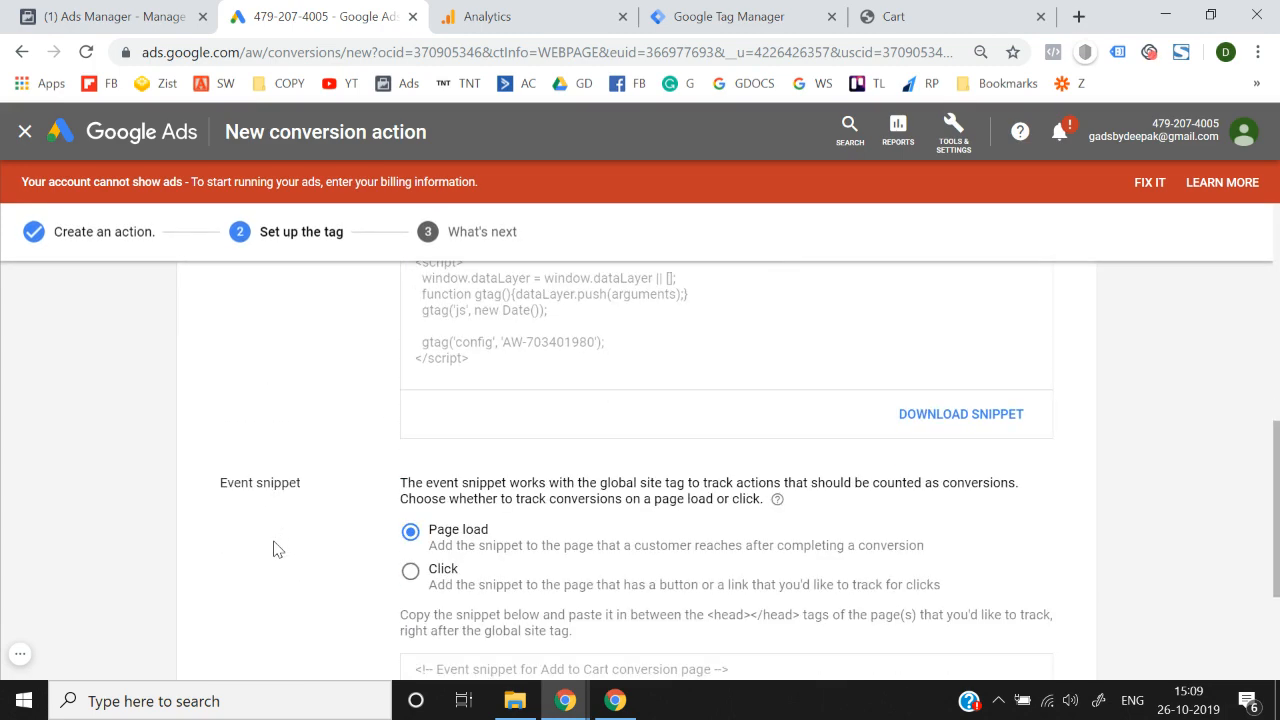
scroll(277, 549, up, 2)
scroll(277, 549, down, 1)
scroll(277, 549, up, 3)
scroll(277, 549, down, 1)
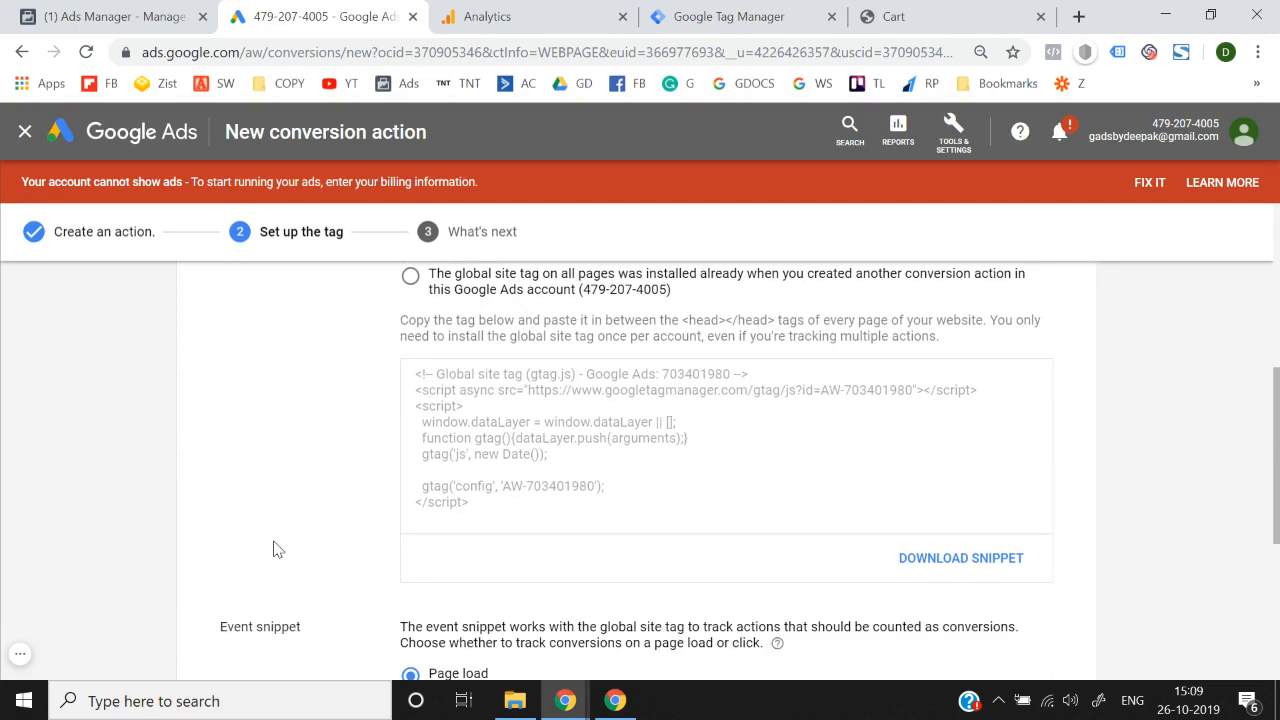
scroll(545, 449, up, 5)
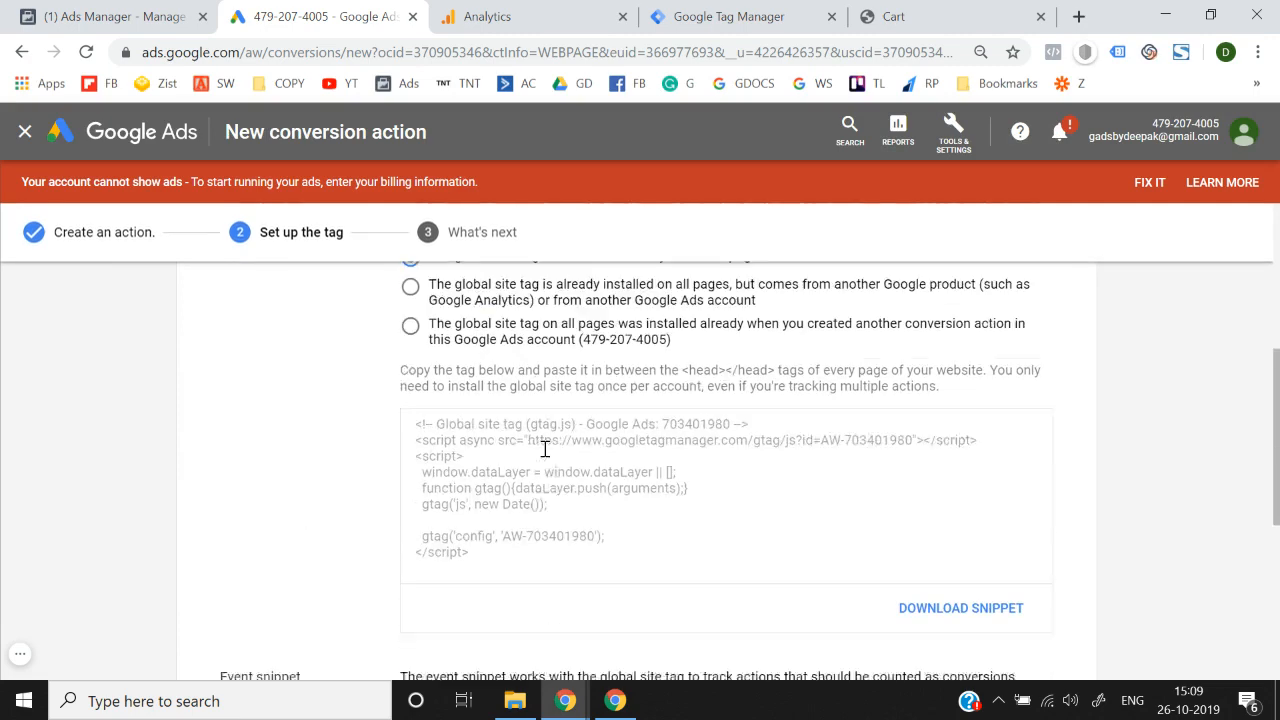
scroll(271, 569, down, 3)
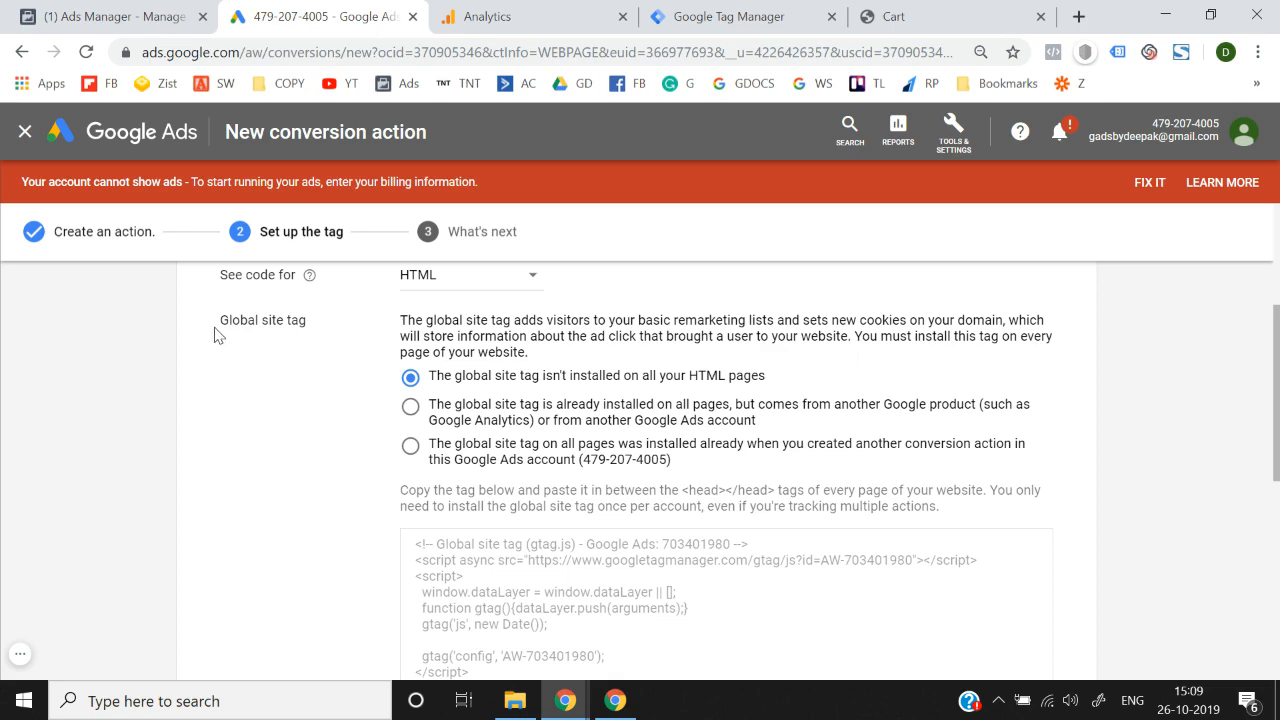
- Examine the event snippet section, highlight its heading, and return to the global site tag section
scroll(314, 311, down, 4)
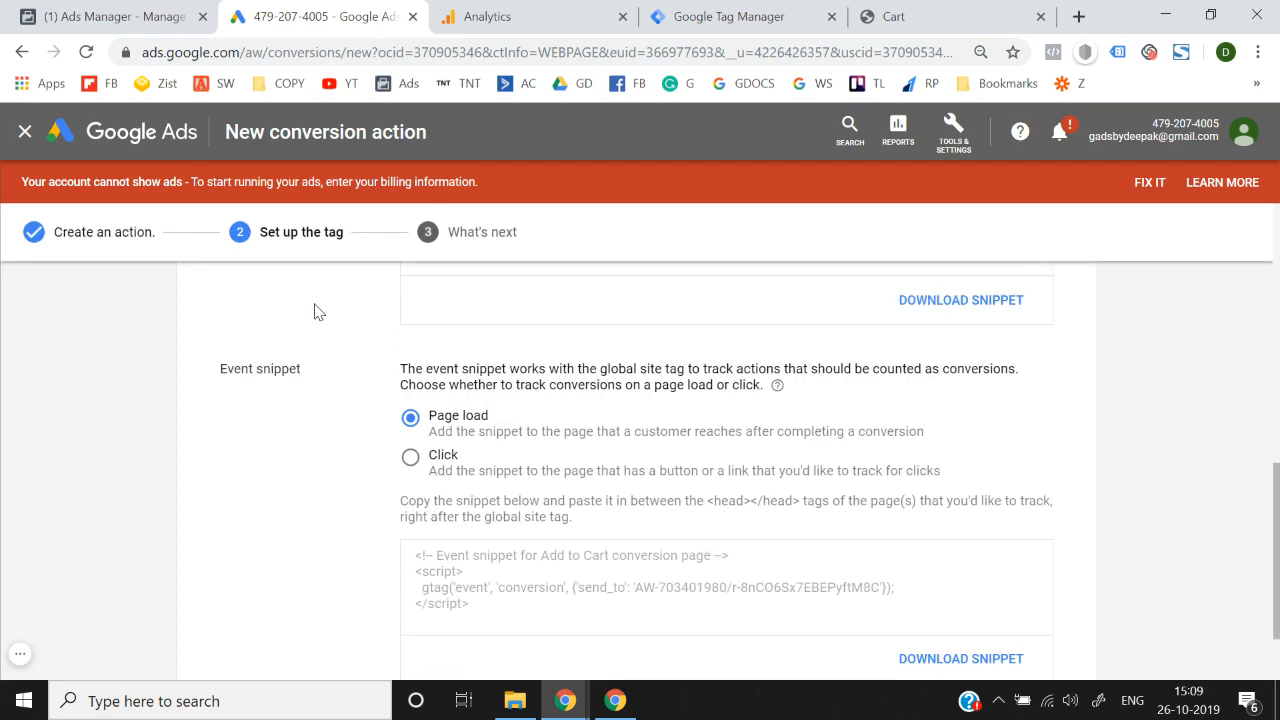
triple_click(268, 365)
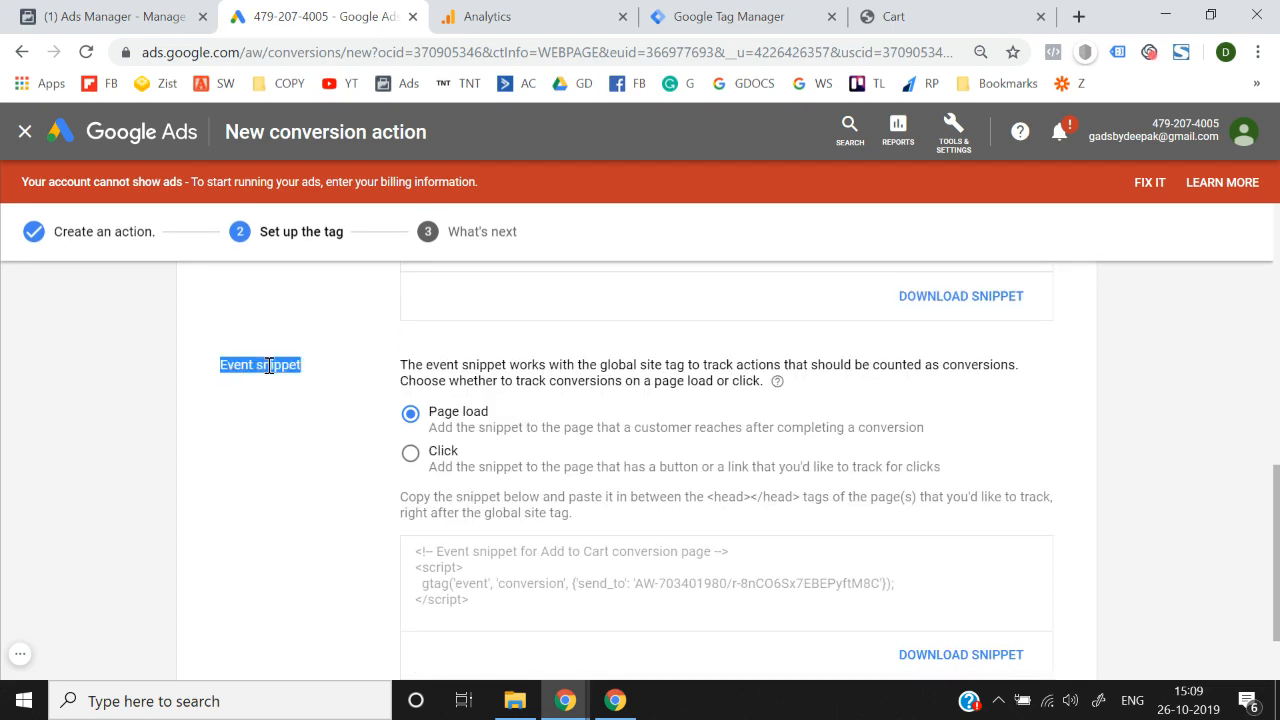
scroll(268, 365, up, 4)
scroll(523, 514, down, 1)
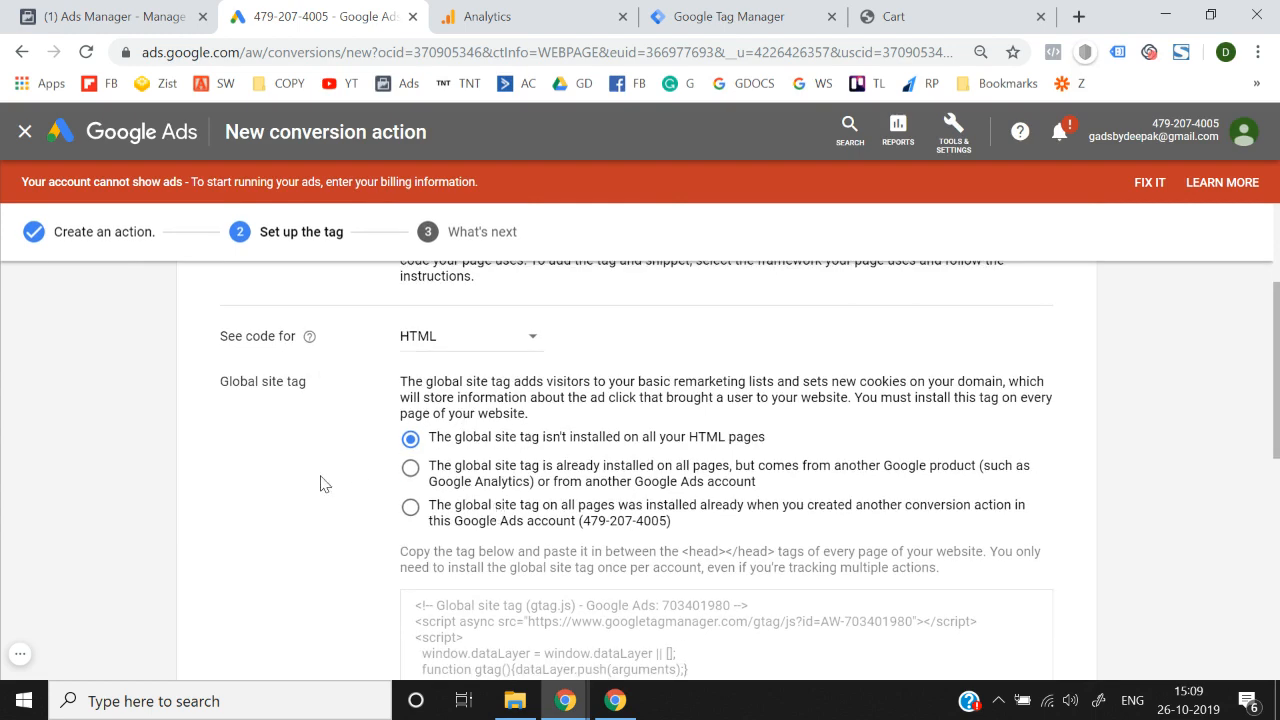
- Highlight the complete global site tag code, from the opening comment to the closing script tag
scroll(320, 484, down, 2)
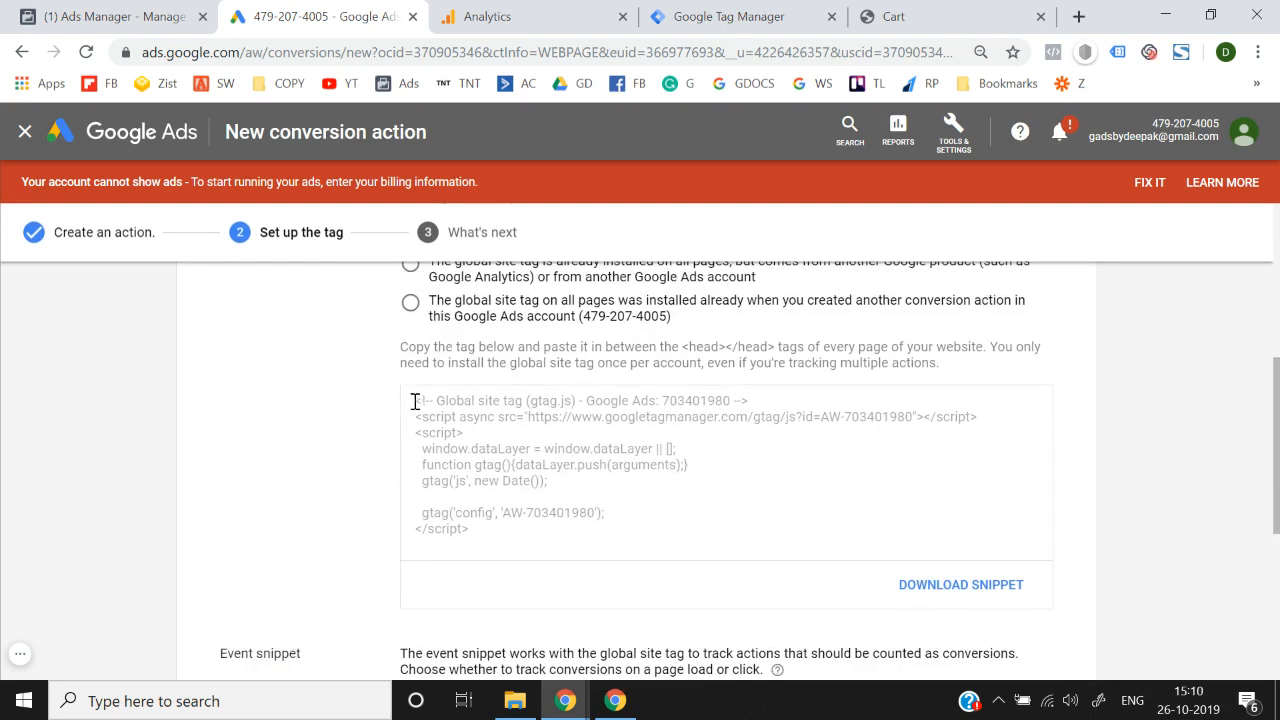
drag(415, 401, 503, 537)
click(503, 538)
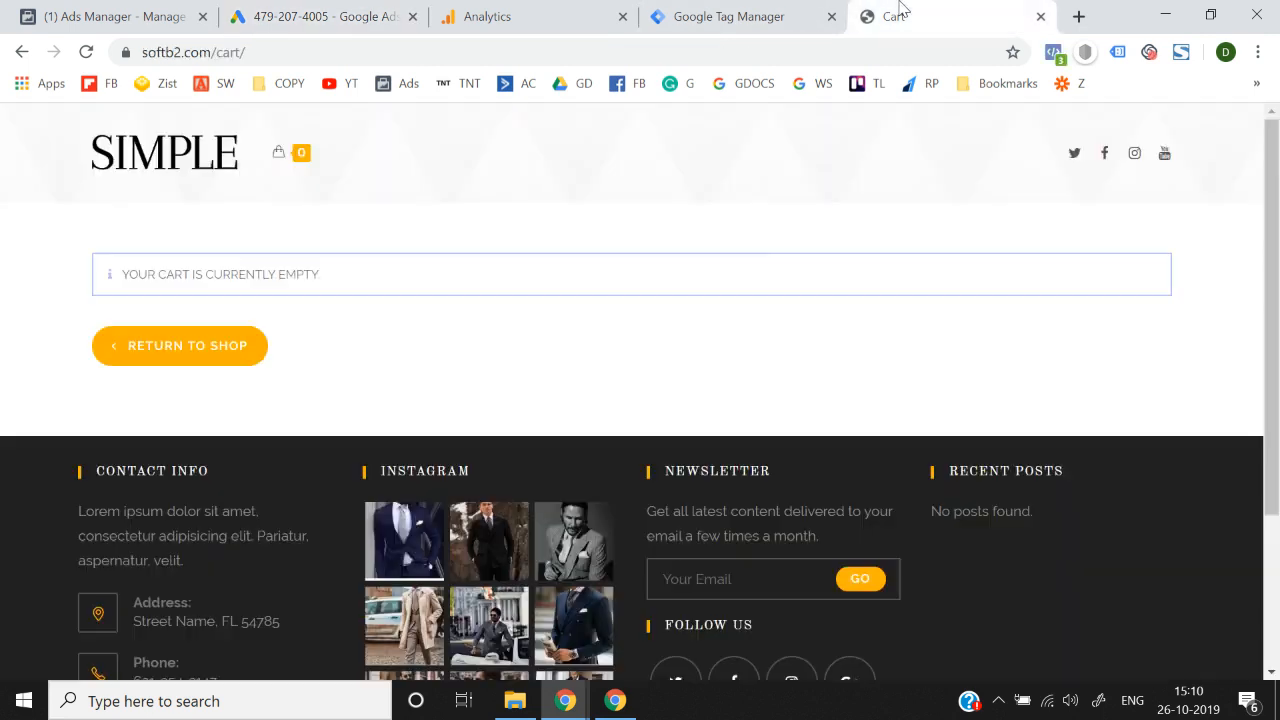
- Switch to the BitPaper whiteboard, handwrite "Standard → All pages" and "event pixel → Conversion" on blank page 5, and circle the second line
click(902, 14)
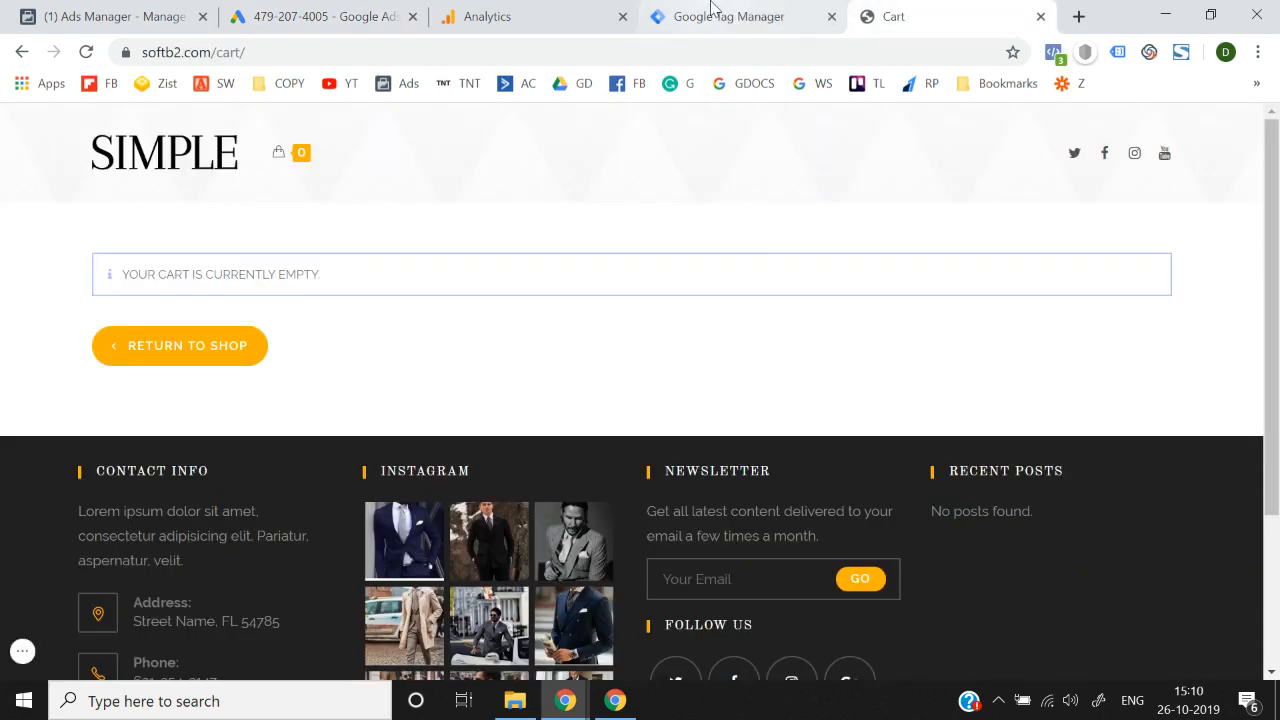
key(alt+Tab)
click(1231, 387)
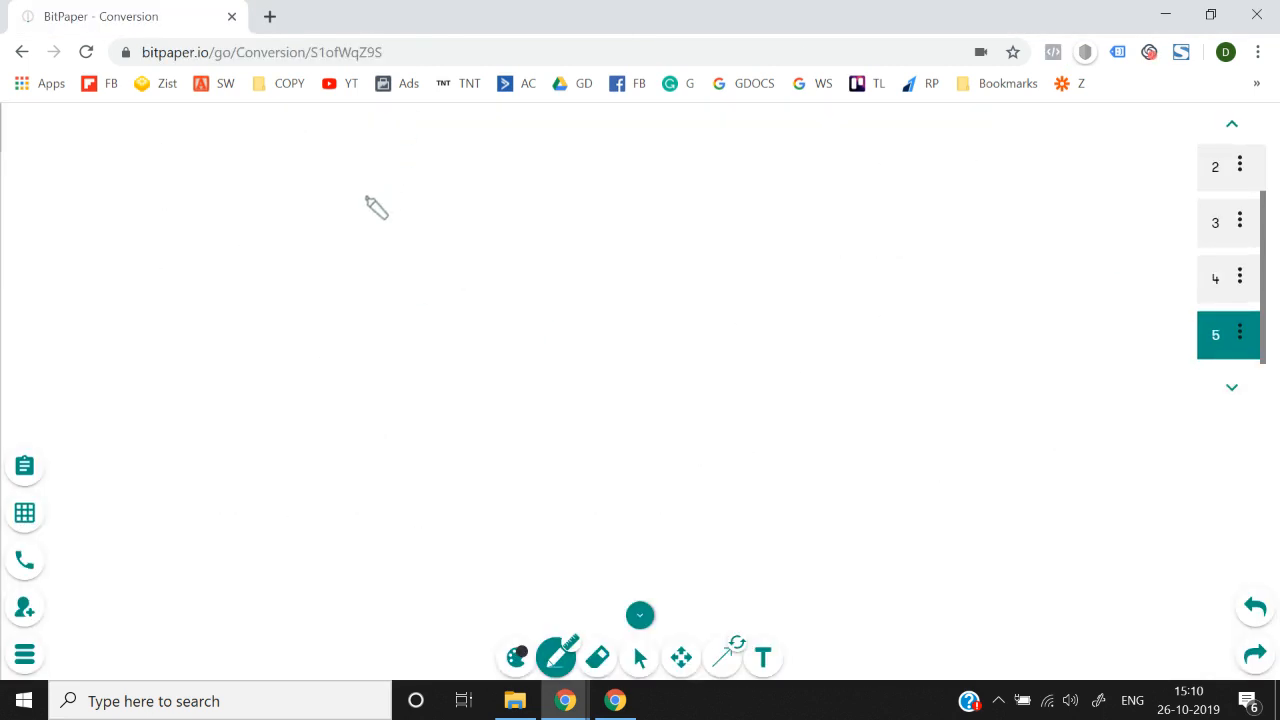
drag(352, 210, 326, 248)
mouse_move(372, 205)
mouse_down()
mouse_move(371, 240)
mouse_move(430, 218)
mouse_move(449, 231)
mouse_move(514, 203)
mouse_move(556, 214)
mouse_move(585, 182)
mouse_up()
mouse_move(334, 306)
mouse_down()
mouse_move(443, 309)
mouse_move(652, 258)
mouse_up()
mouse_move(640, 203)
mouse_down()
mouse_move(811, 203)
mouse_move(866, 174)
mouse_move(900, 188)
mouse_move(1022, 160)
mouse_up()
mouse_move(684, 258)
mouse_down()
mouse_move(829, 249)
mouse_move(869, 263)
mouse_move(981, 234)
mouse_move(1072, 236)
mouse_up()
mouse_move(1046, 268)
mouse_down()
mouse_move(674, 331)
mouse_move(378, 302)
mouse_move(1042, 244)
mouse_up()
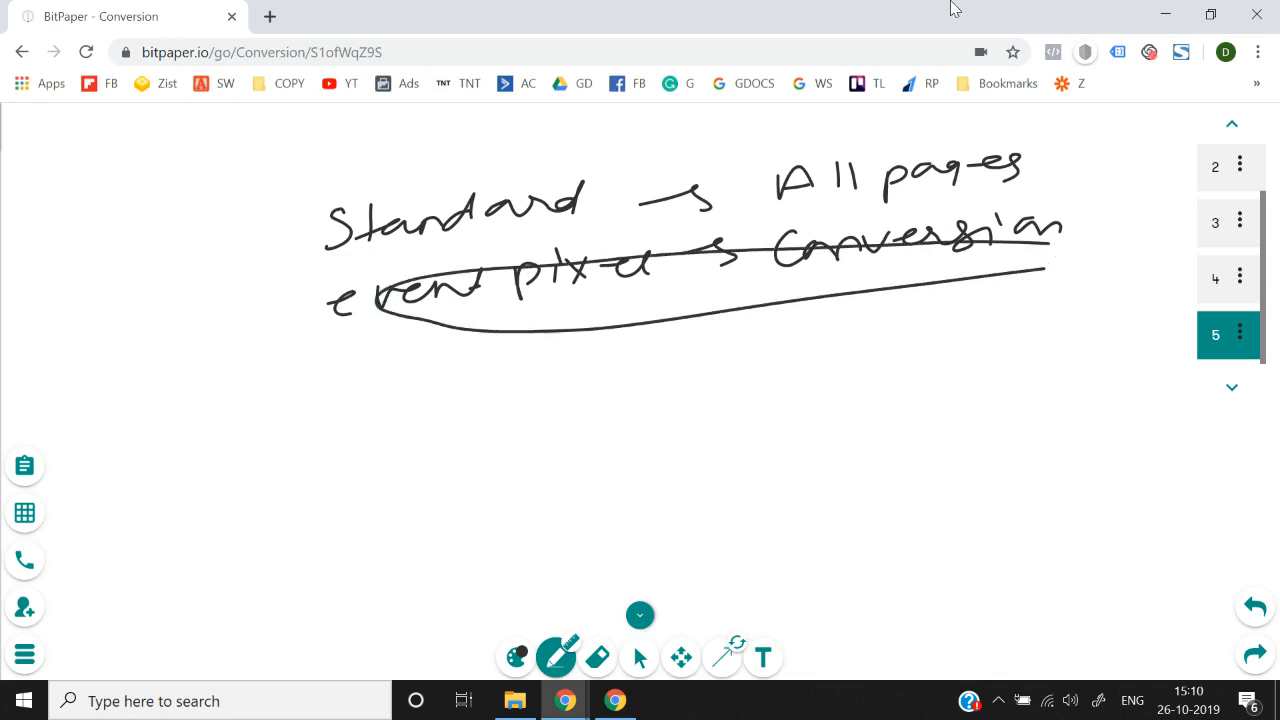
- Return to Google Ads and compare the global site tag code with the Add to Cart event snippet
key(alt+Tab)
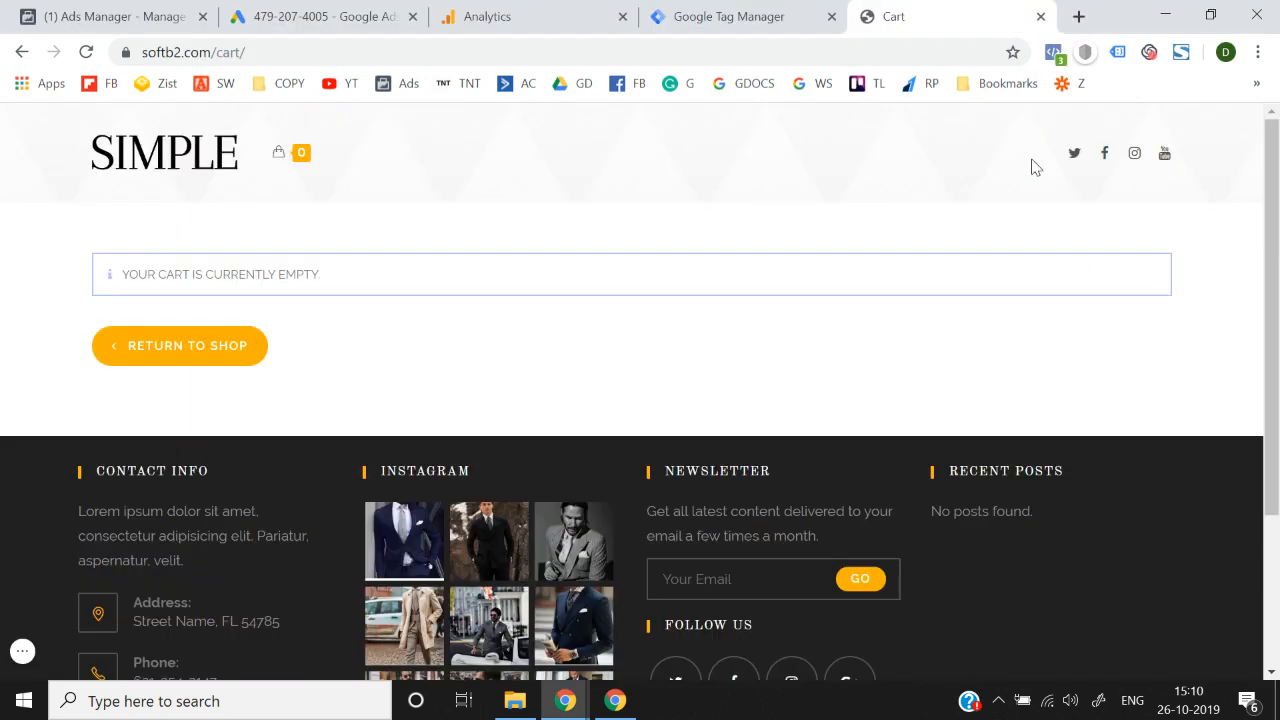
click(268, 14)
scroll(487, 430, up, 5)
scroll(323, 556, down, 1)
scroll(400, 423, down, 3)
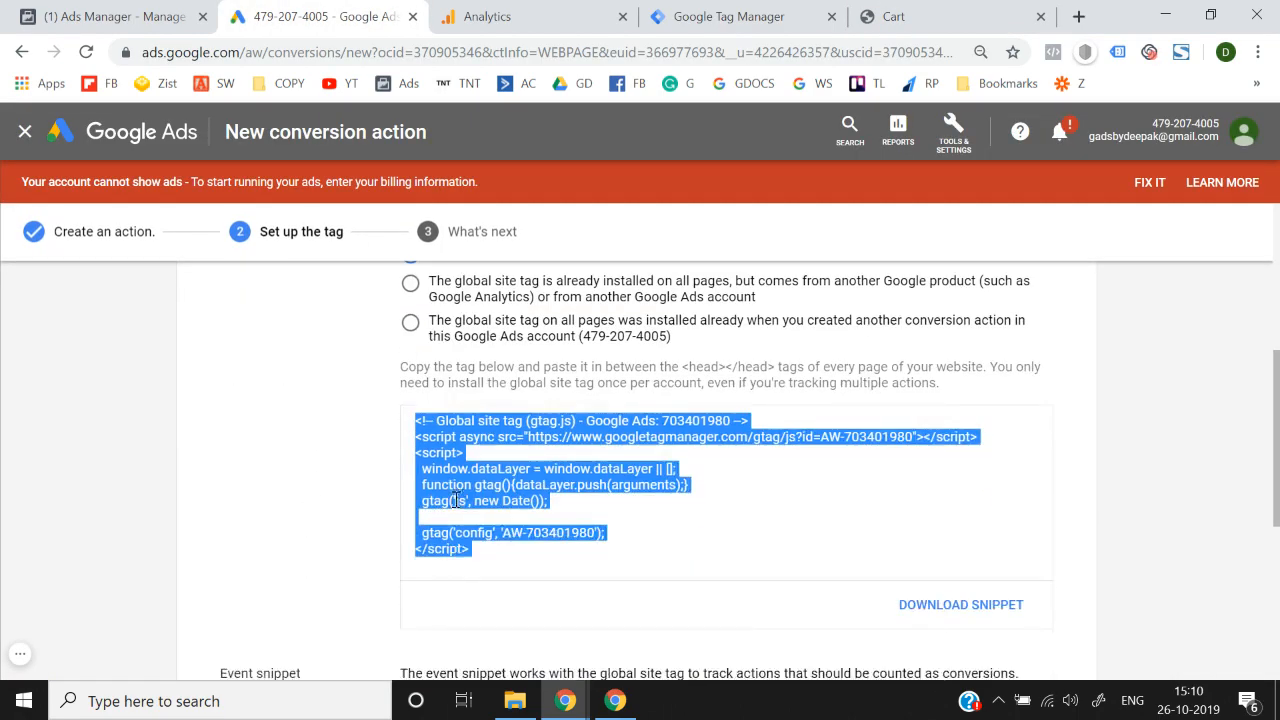
scroll(300, 500, down, 3)
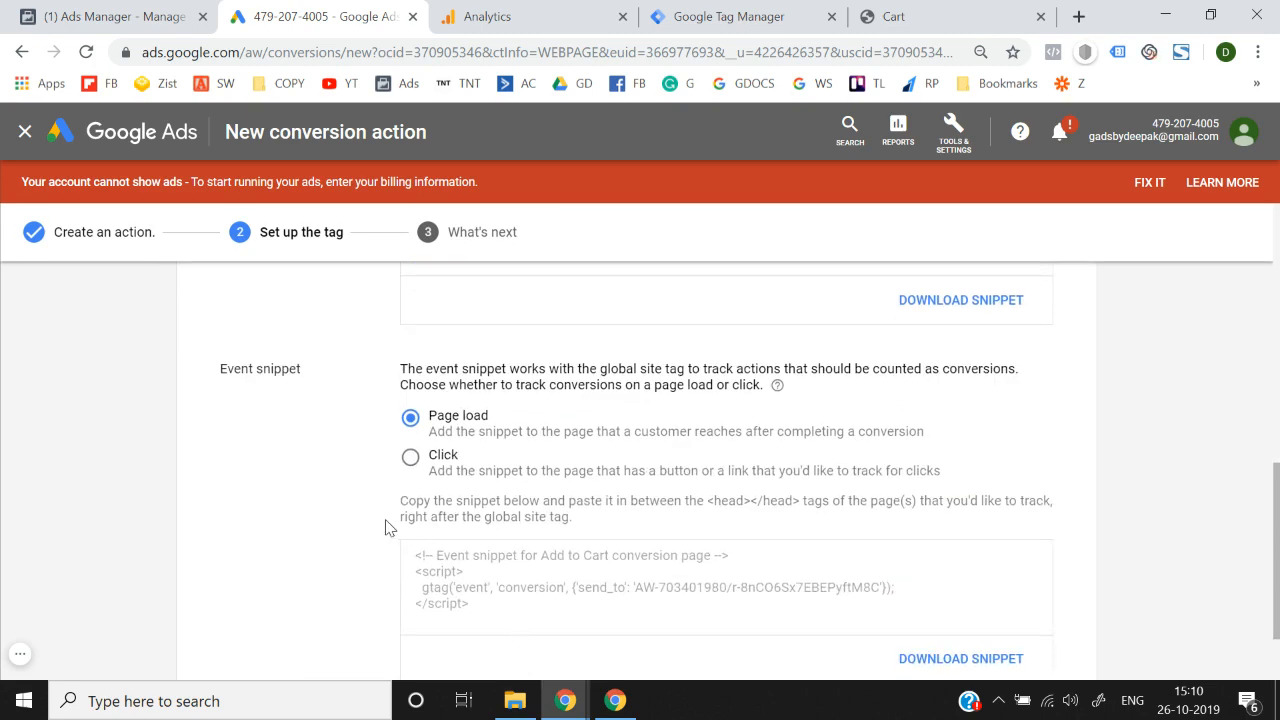
scroll(389, 527, up, 5)
scroll(389, 527, down, 1)
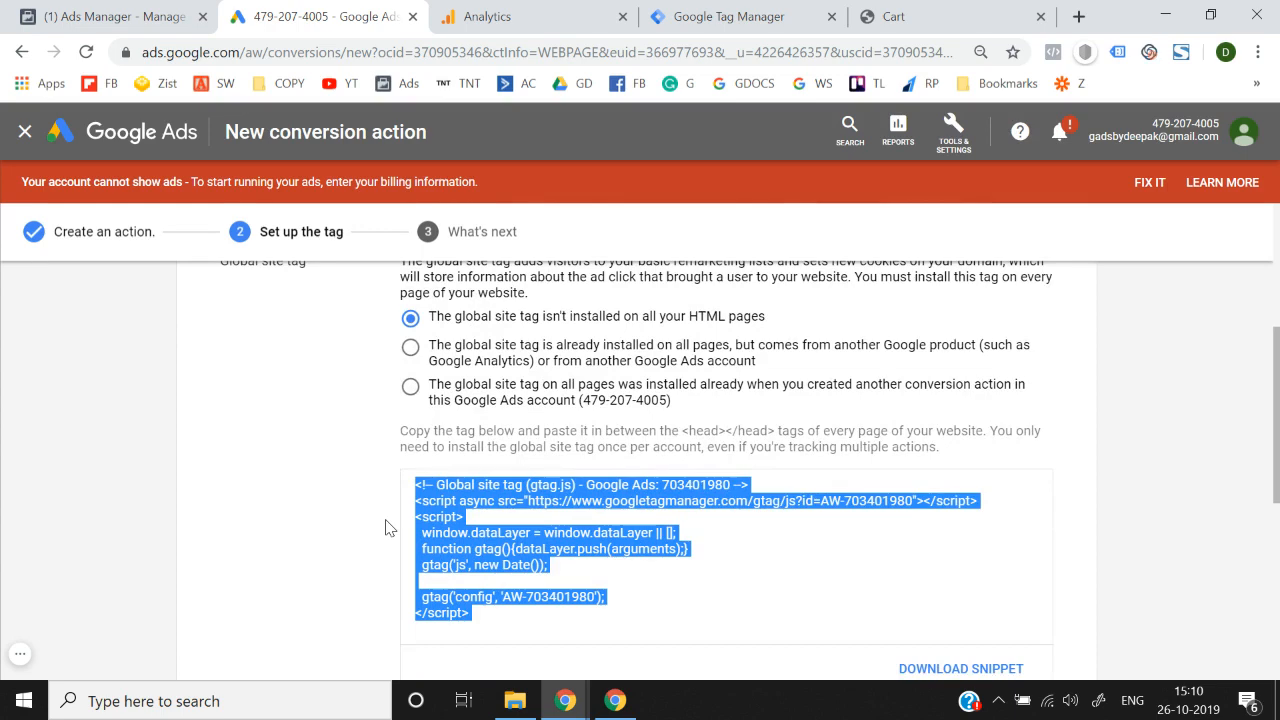
scroll(389, 527, down, 5)
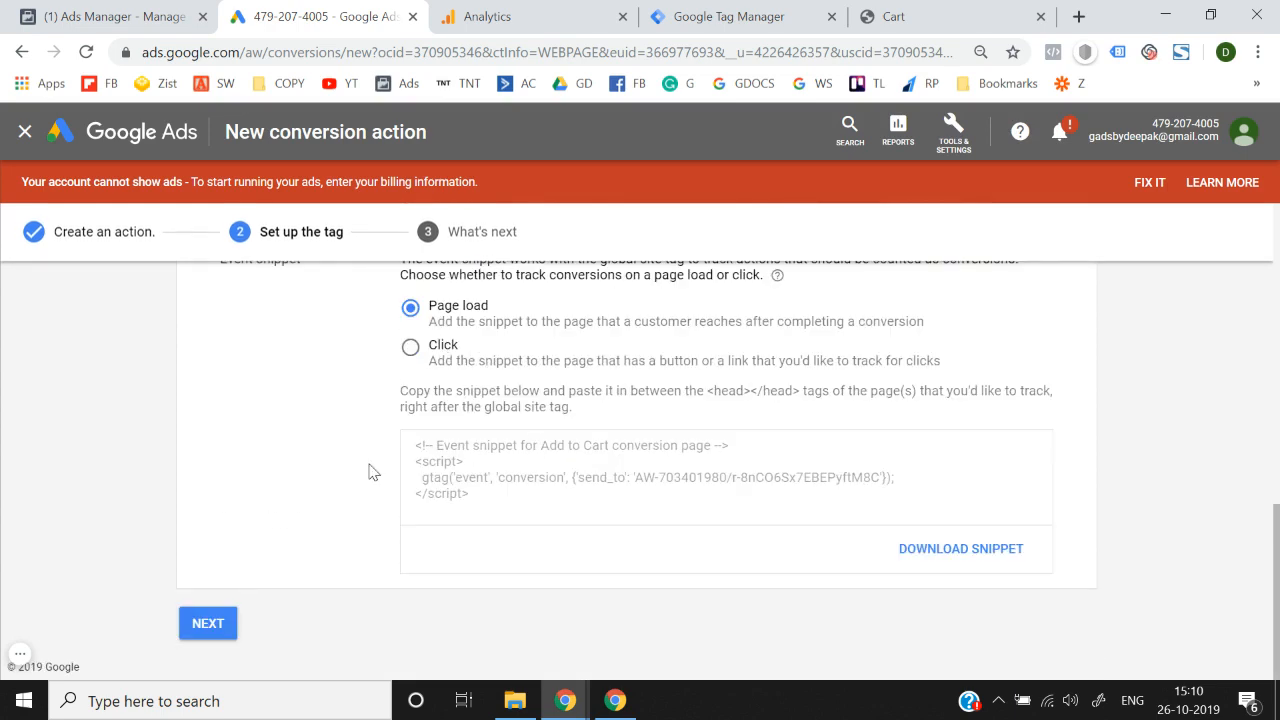
scroll(369, 472, up, 4)
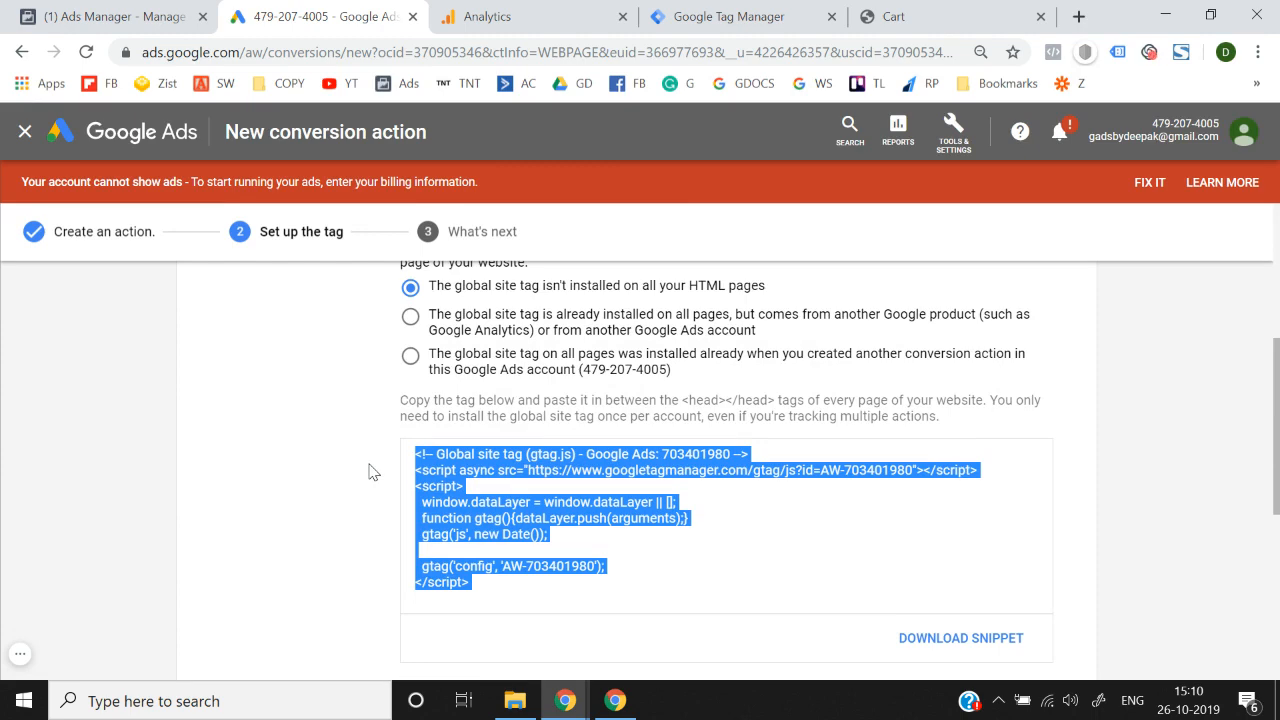
scroll(369, 472, up, 3)
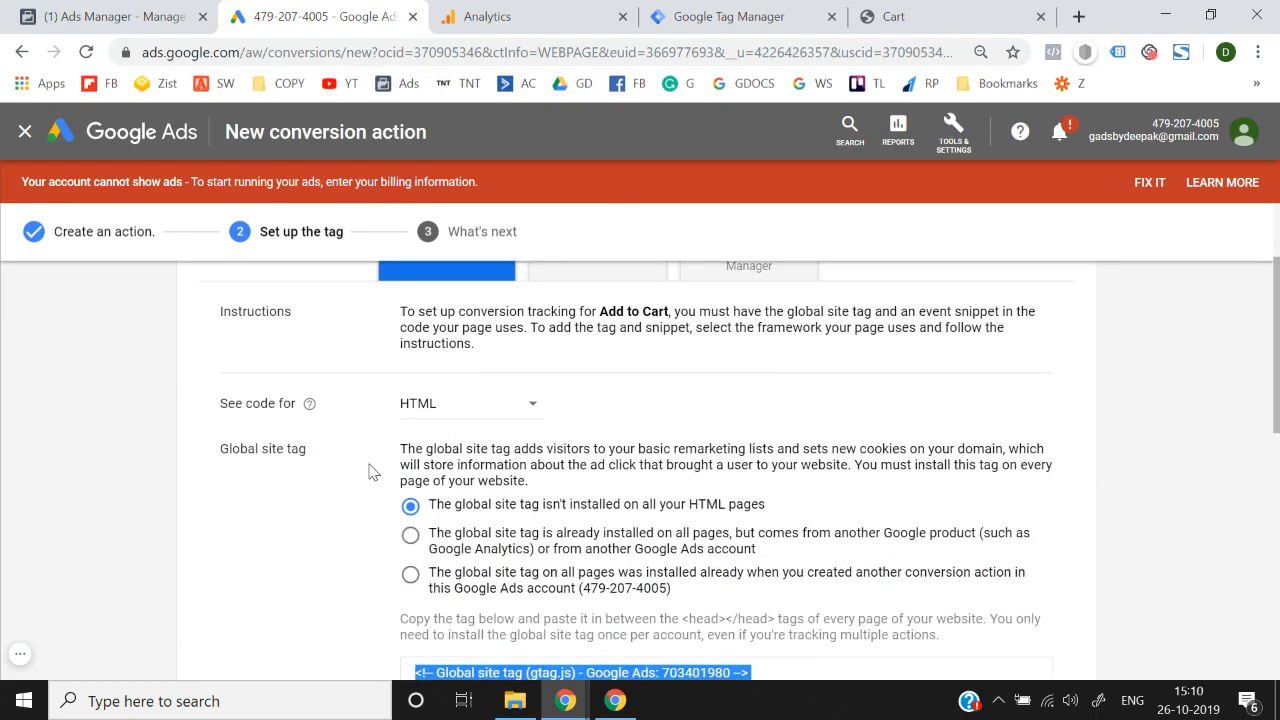
scroll(369, 472, down, 5)
- Copy the complete global site tag code
scroll(370, 471, up, 3)
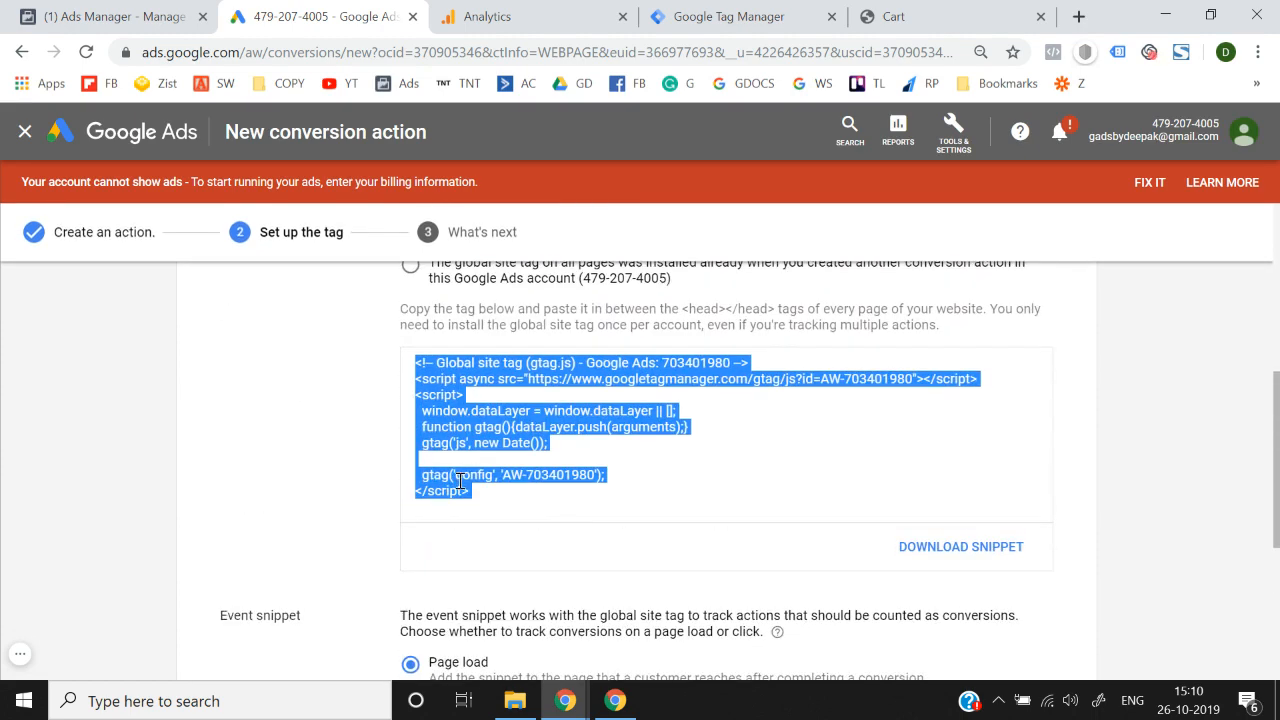
drag(483, 494, 409, 358)
key(ctrl+c)
- Switch to Google Tag Manager, open the softb2.com container and start a new tag
click(763, 10)
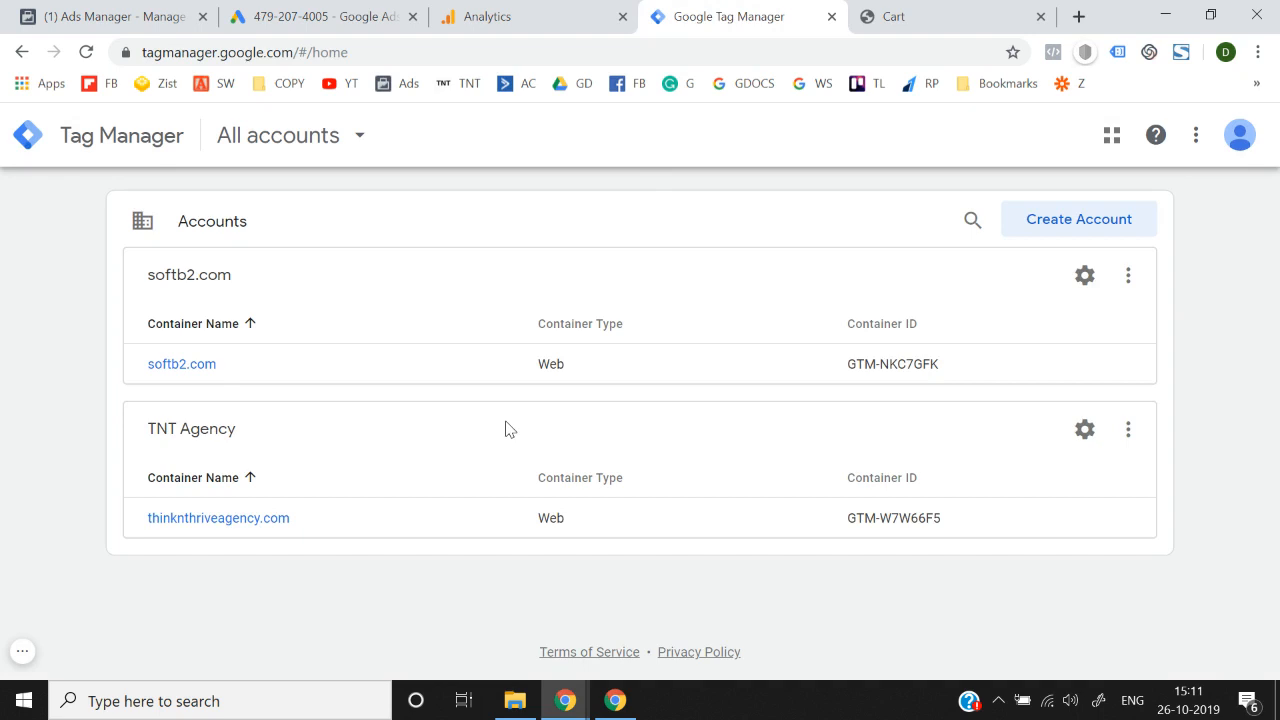
click(182, 364)
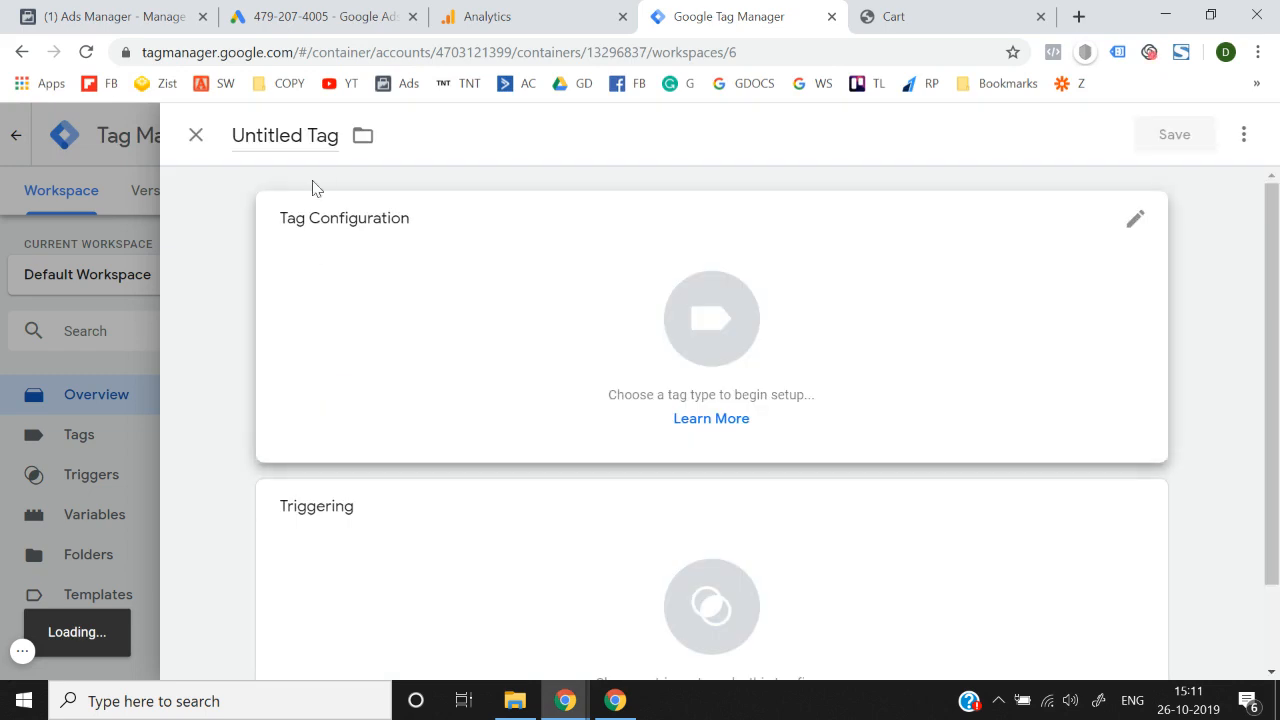
- Name the new tag "Google Ads - All Pages"
click(309, 143)
key(ctrl+a)
text(G)
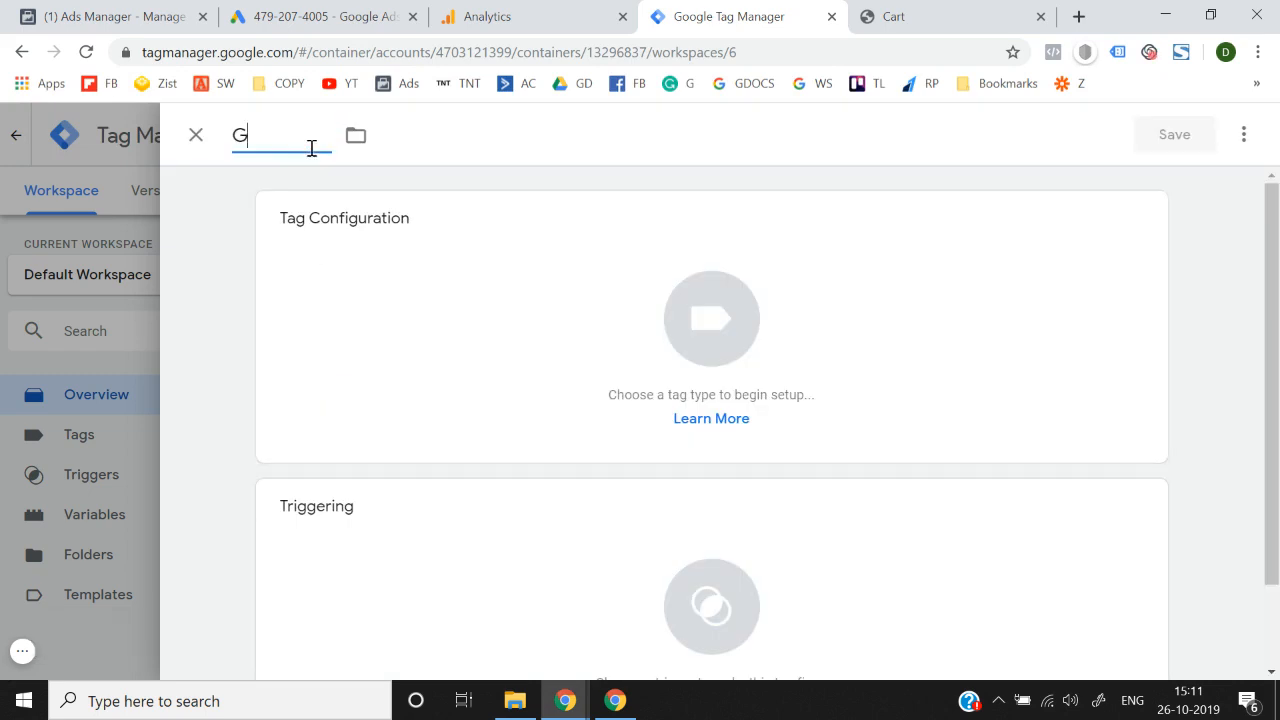
text(oogle Ads - All Pages)
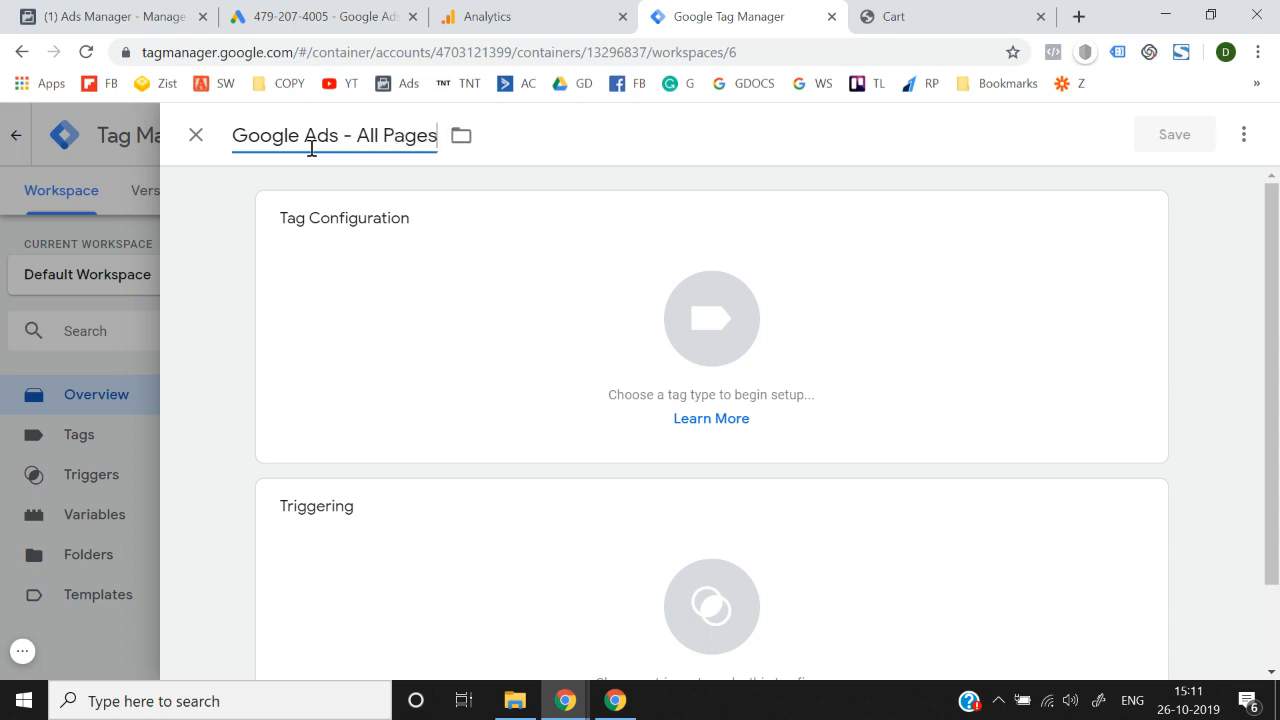
- Set the tag type to Custom HTML and paste the copied global site tag code into its HTML
click(715, 360)
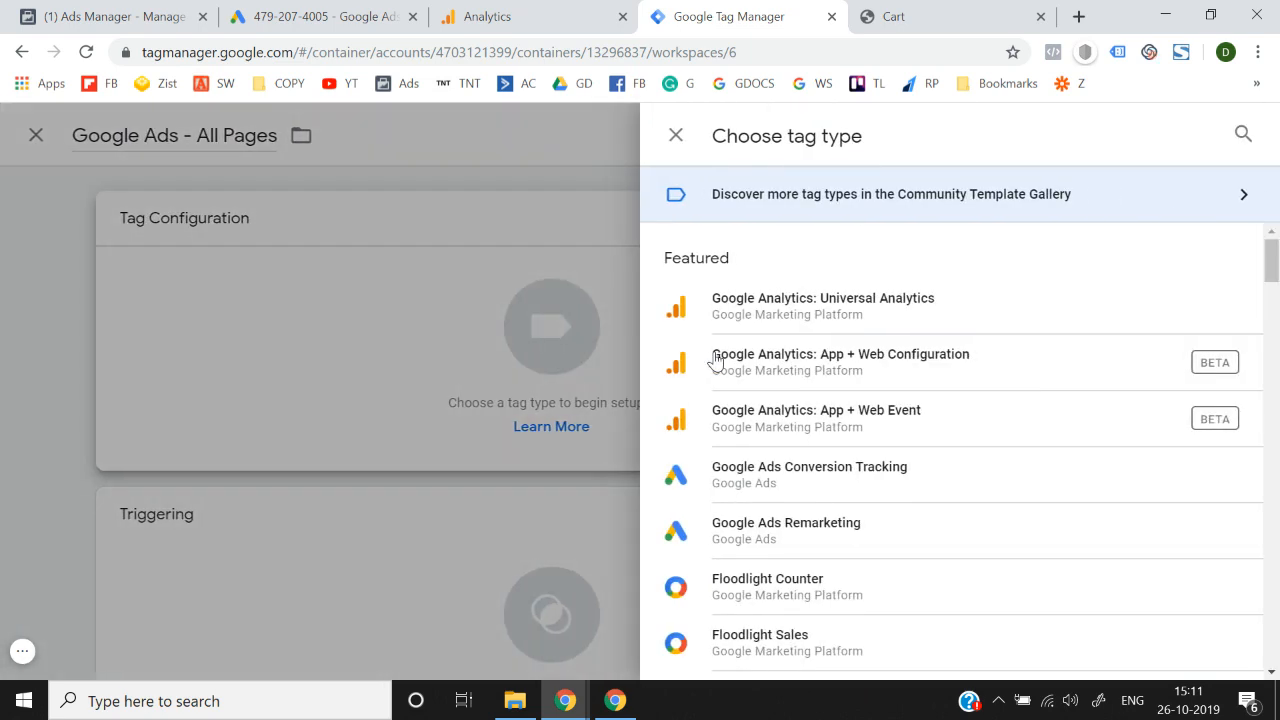
click(1243, 134)
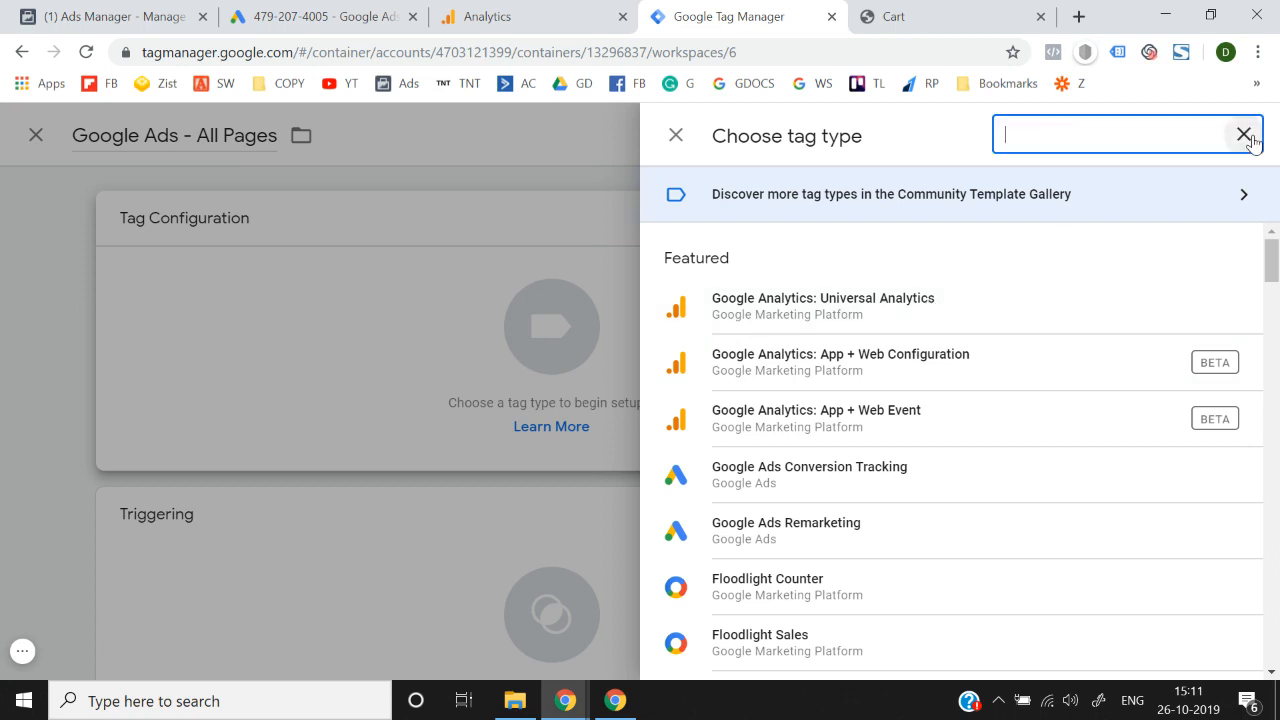
text(cus)
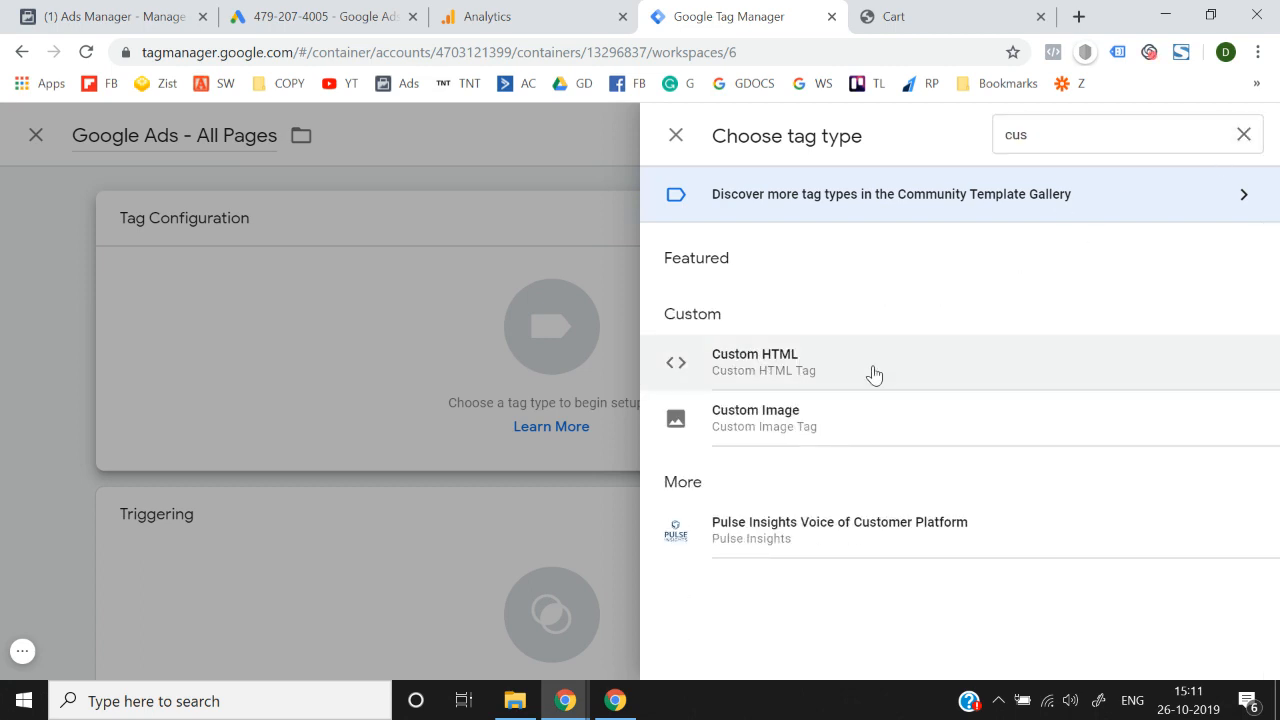
click(871, 366)
key(ctrl+v)
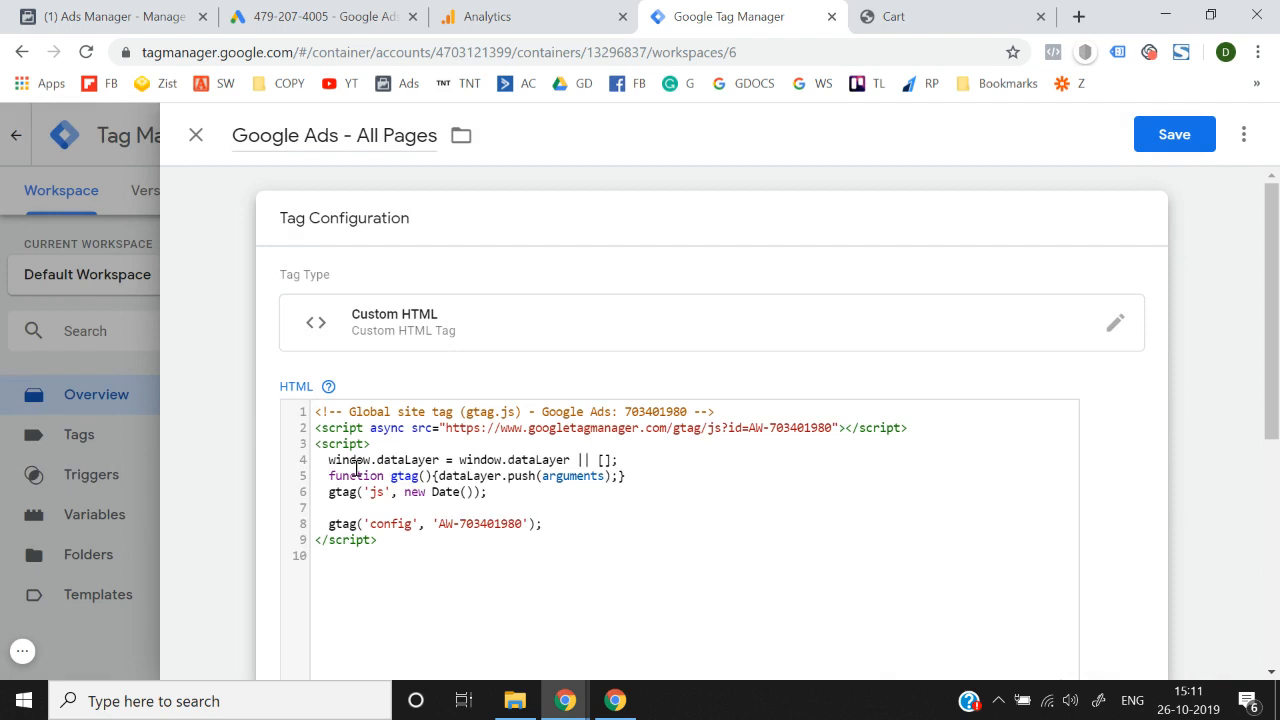
- Assign the All Pages trigger to the Google Ads - All Pages tag and save the tag
scroll(356, 467, down, 3)
scroll(676, 595, down, 1)
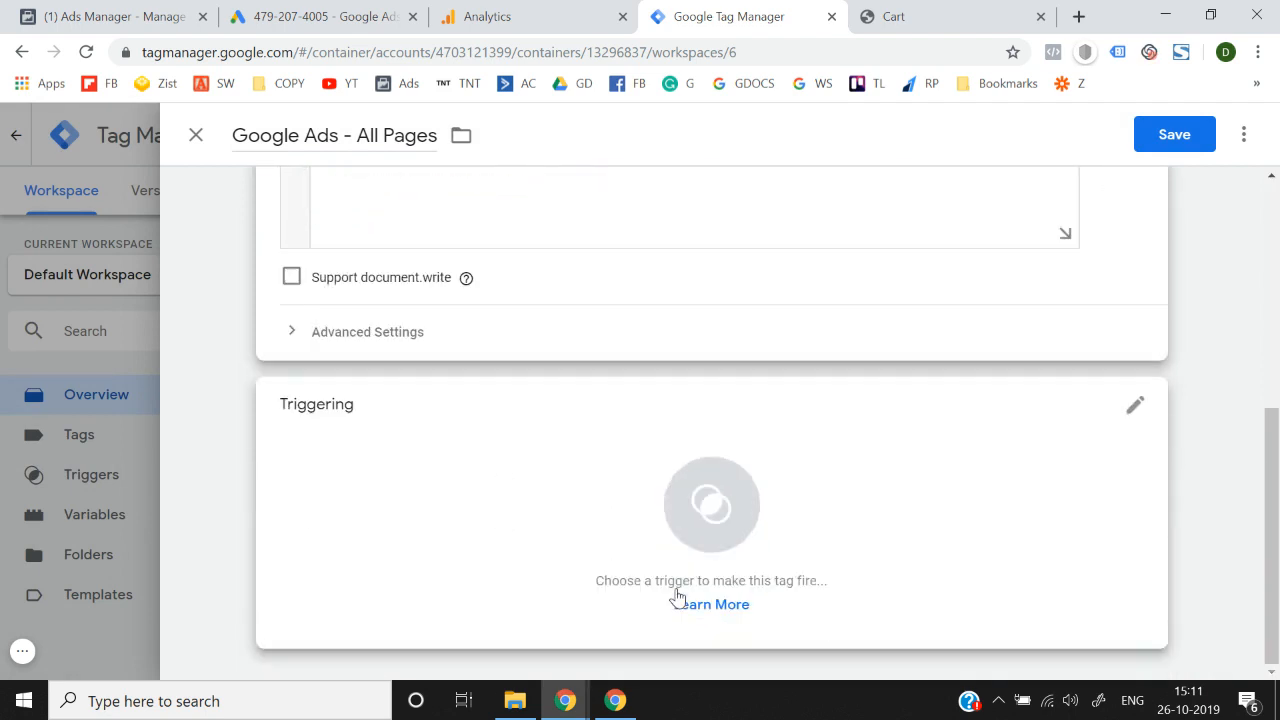
click(710, 505)
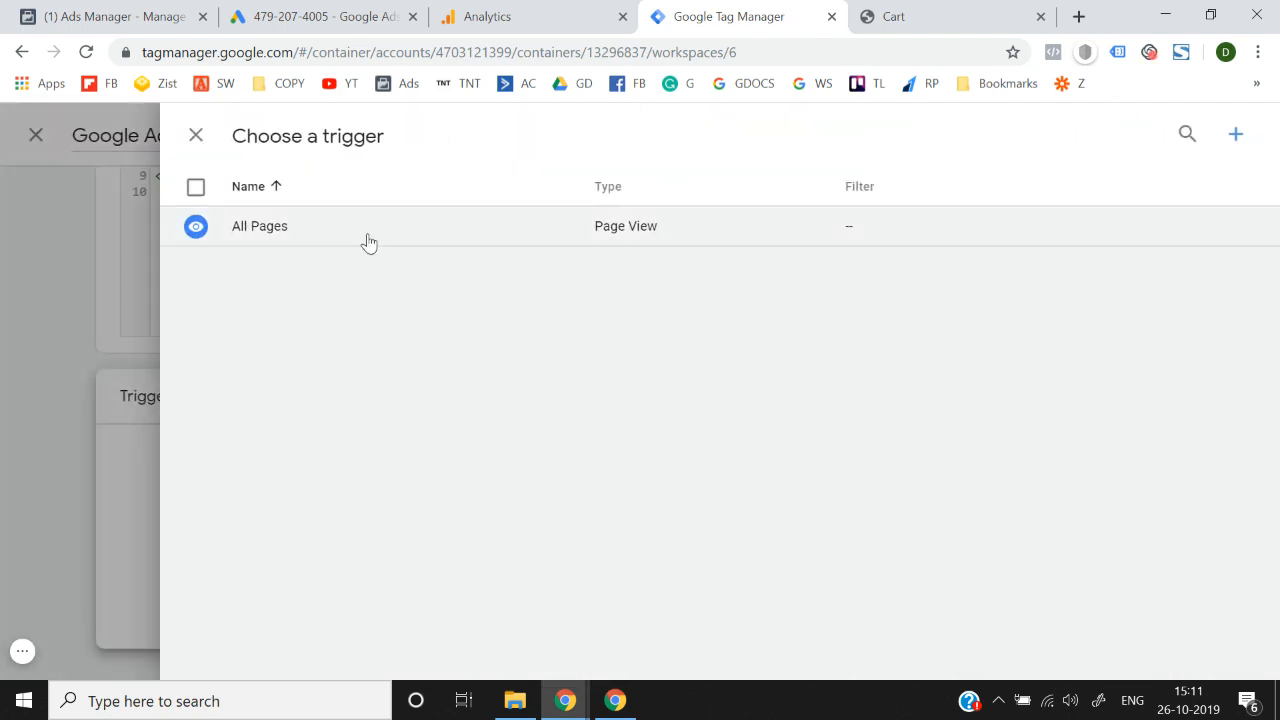
click(368, 243)
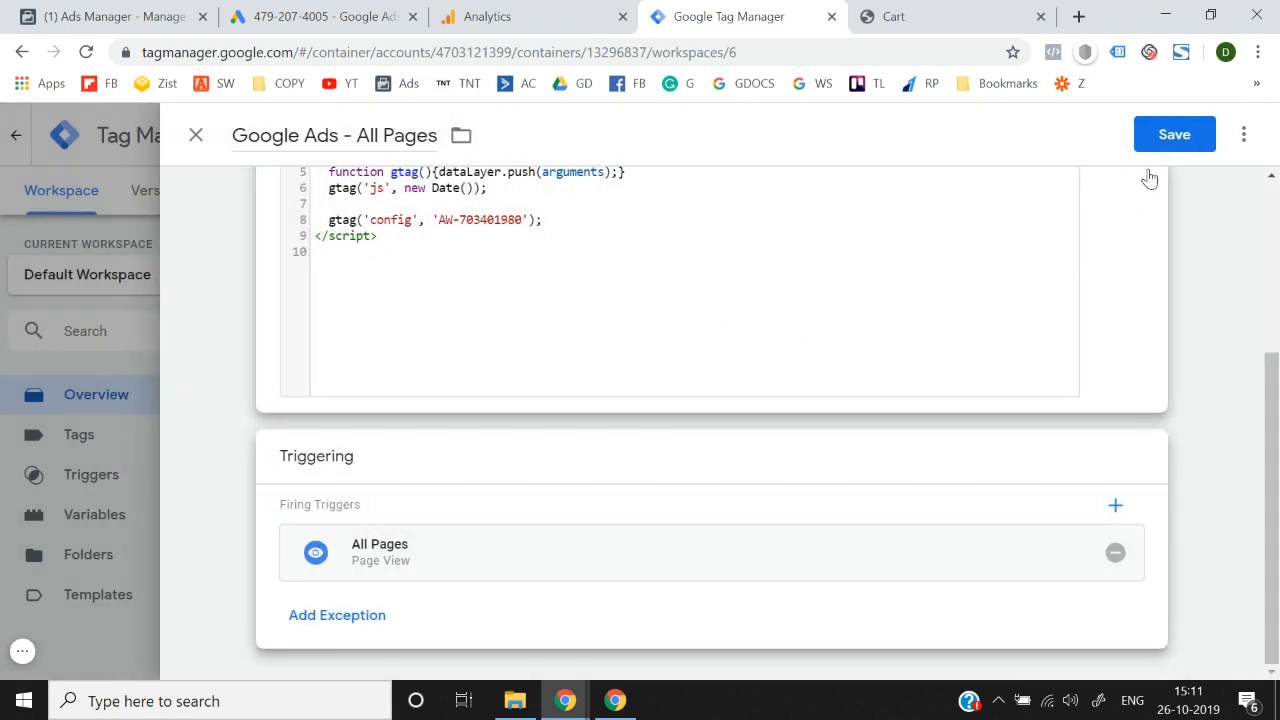
click(1174, 150)
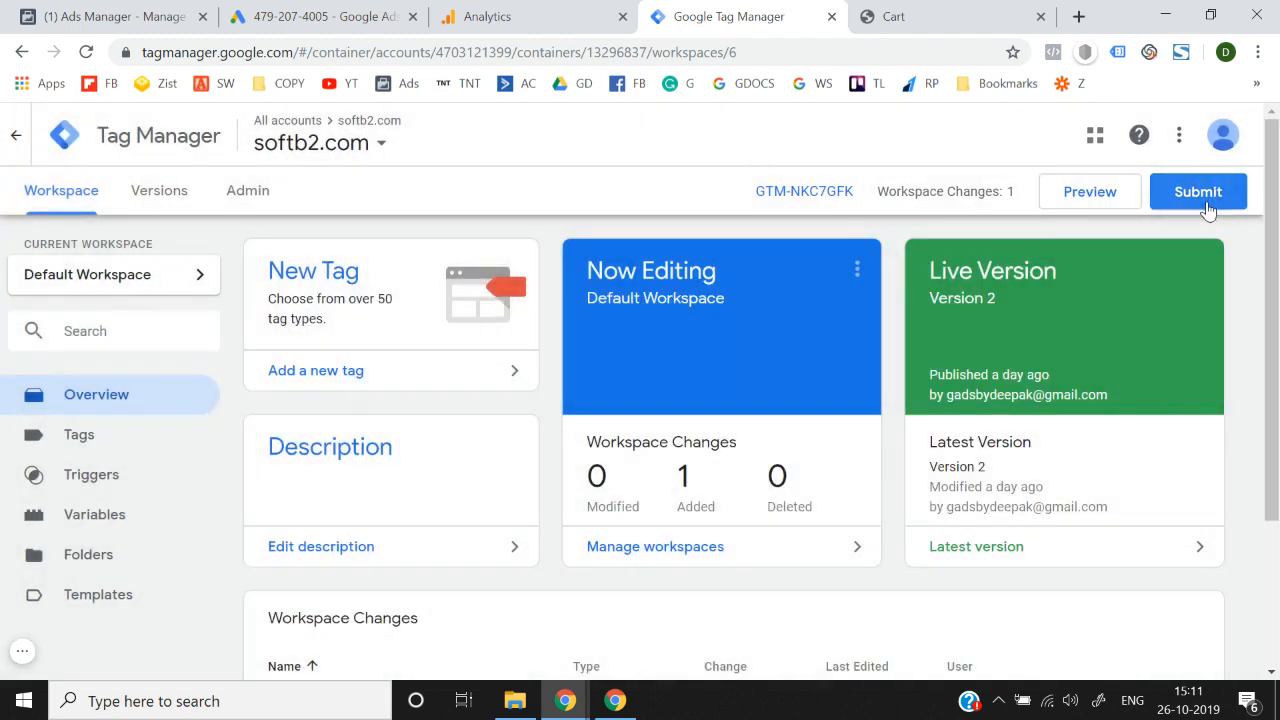
- Submit and publish the workspace changes without a version name or description, and return to the workspace overview
click(1208, 208)
click(1205, 142)
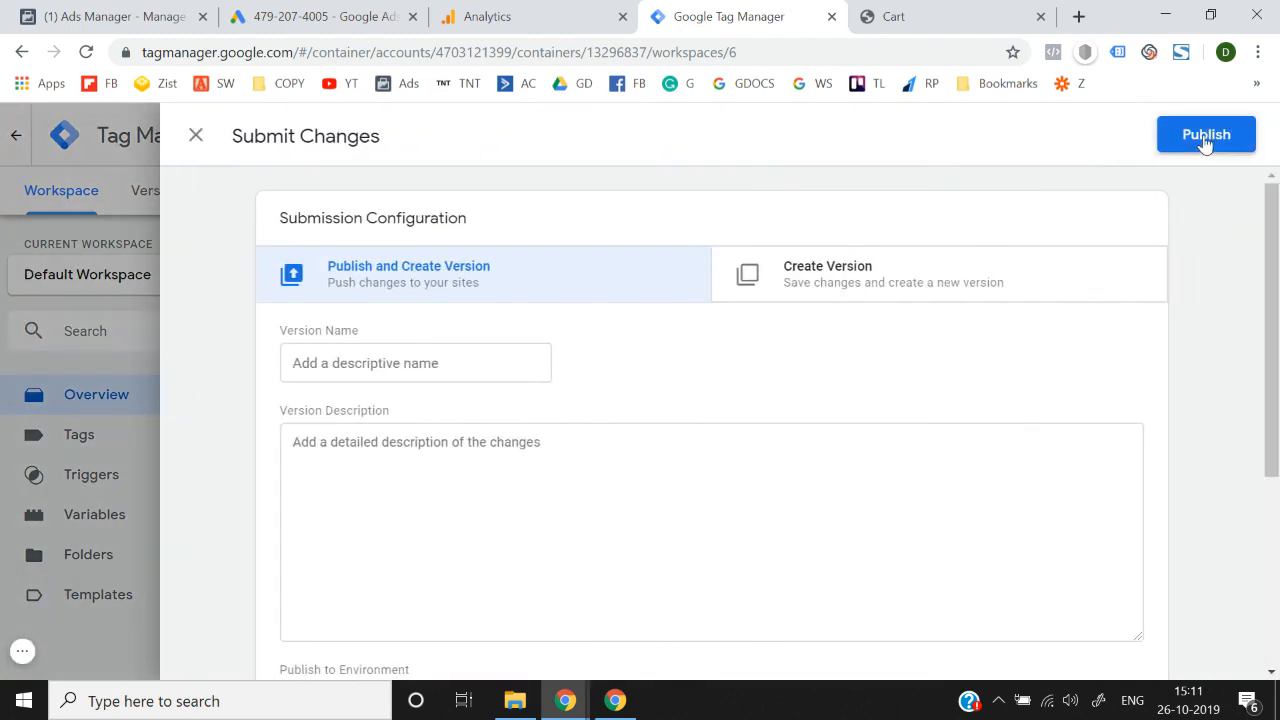
click(914, 626)
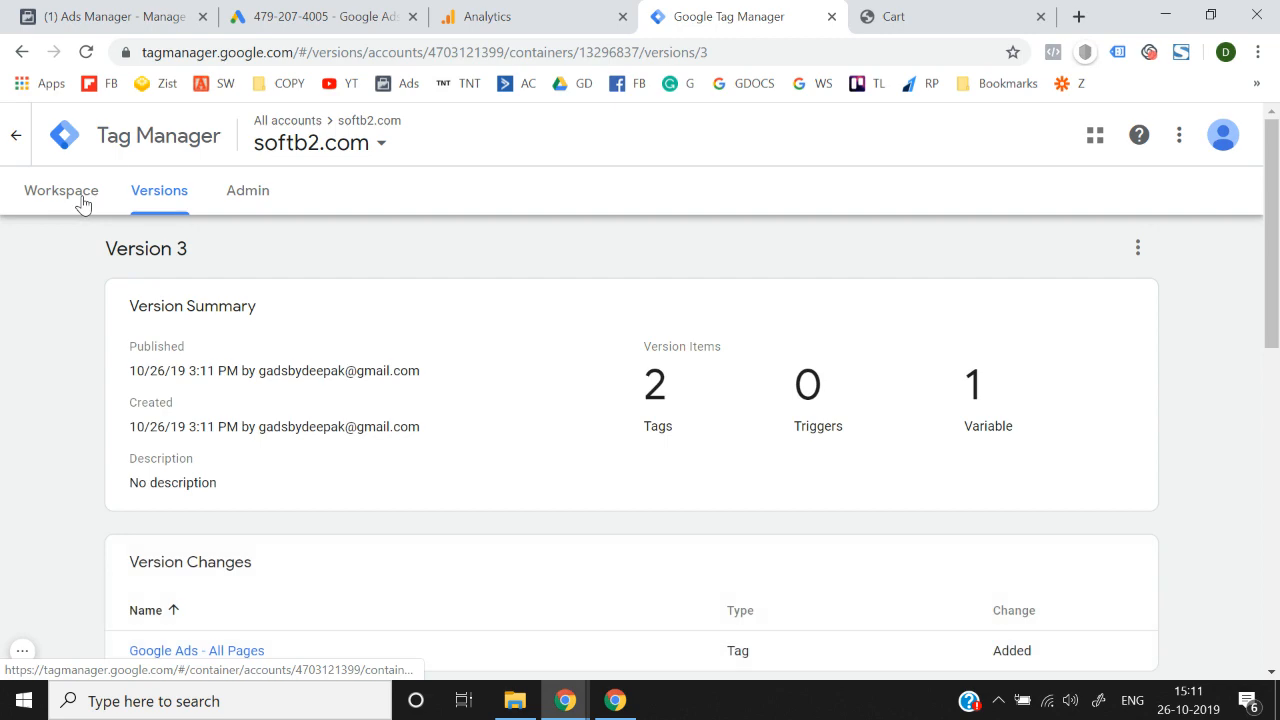
click(79, 197)
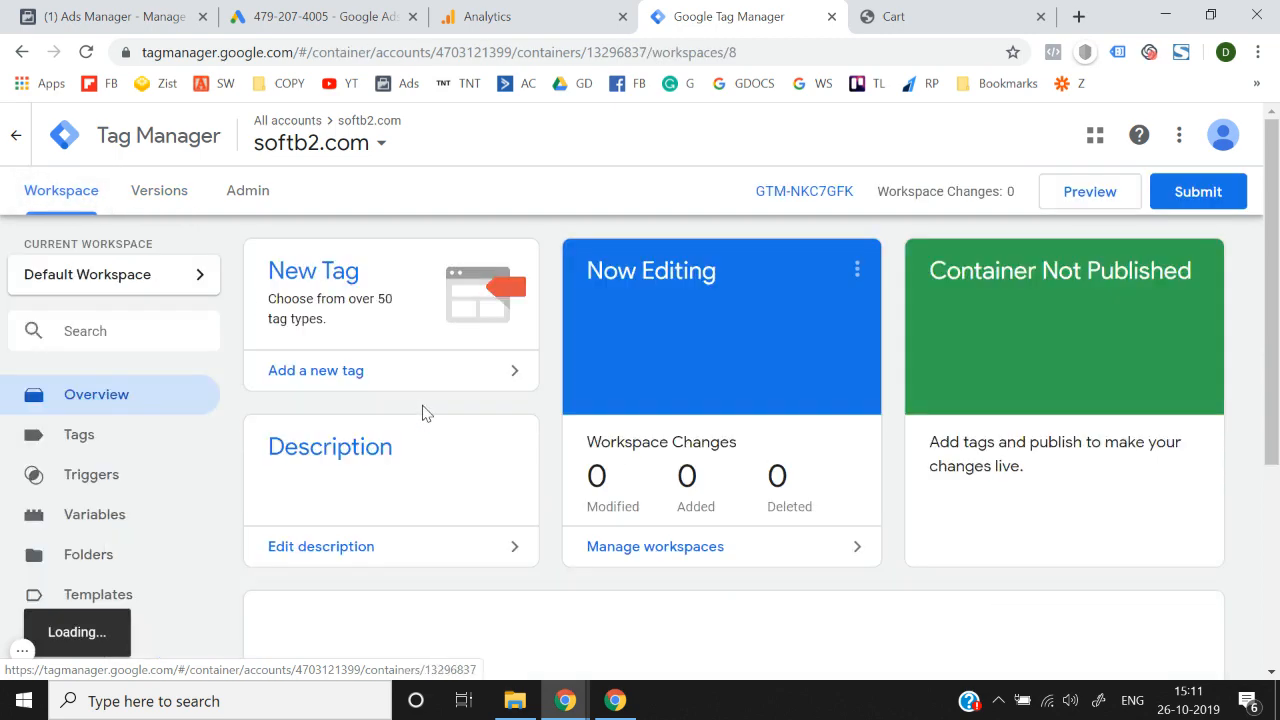
- Switch to Google Ads and copy the complete event snippet for the Add to Cart conversion, keeping the Page load option
click(352, 8)
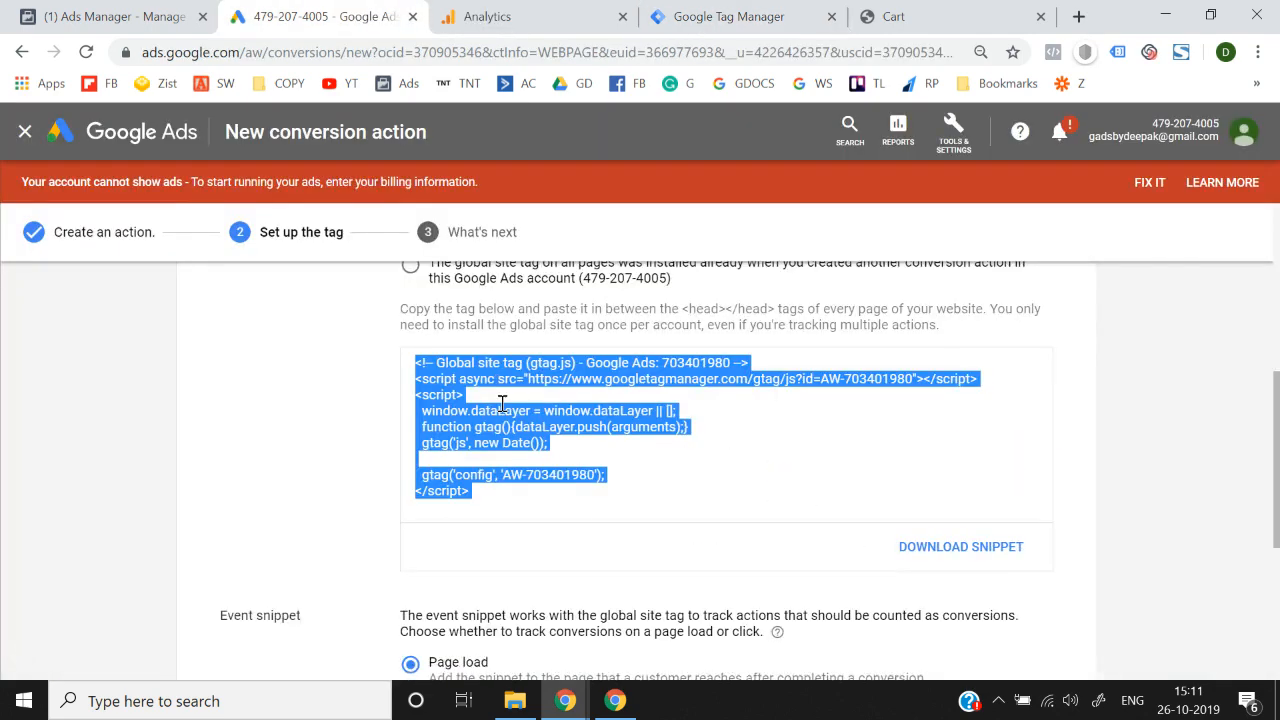
scroll(500, 408, down, 3)
scroll(489, 494, down, 1)
scroll(432, 443, up, 1)
mouse_move(415, 463)
mouse_down()
mouse_move(489, 527)
mouse_move(416, 463)
mouse_move(494, 520)
mouse_move(425, 488)
mouse_move(412, 464)
mouse_up()
key(ctrl+c)
click(416, 463)
click(495, 520)
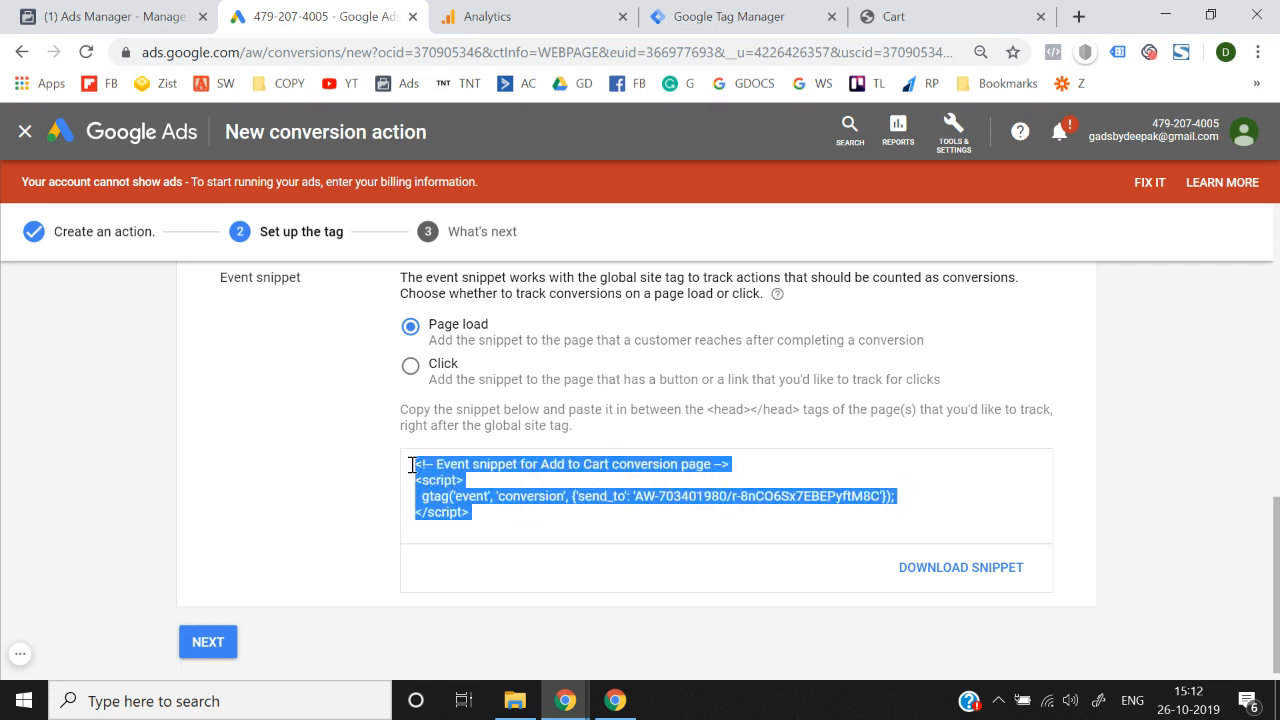
- Switch to Google Tag Manager and start a new tag named "Google Ads Tag - Thank You Page"
click(790, 15)
click(411, 375)
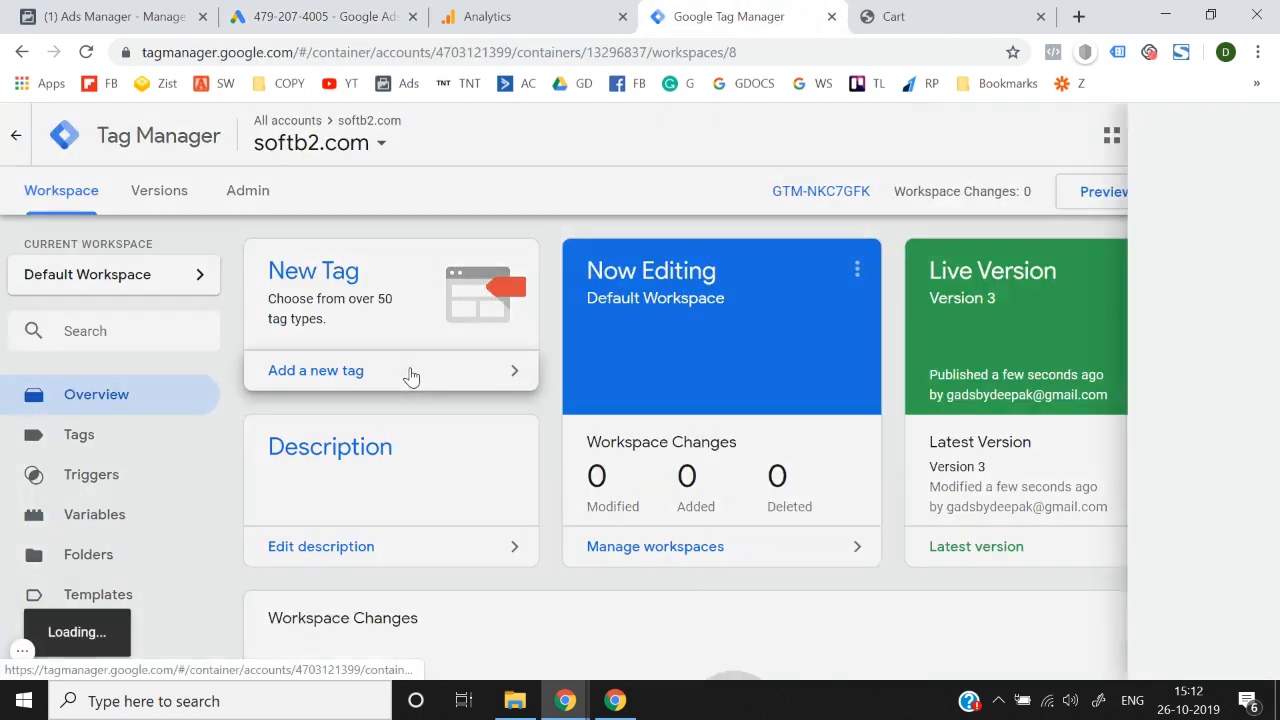
click(325, 137)
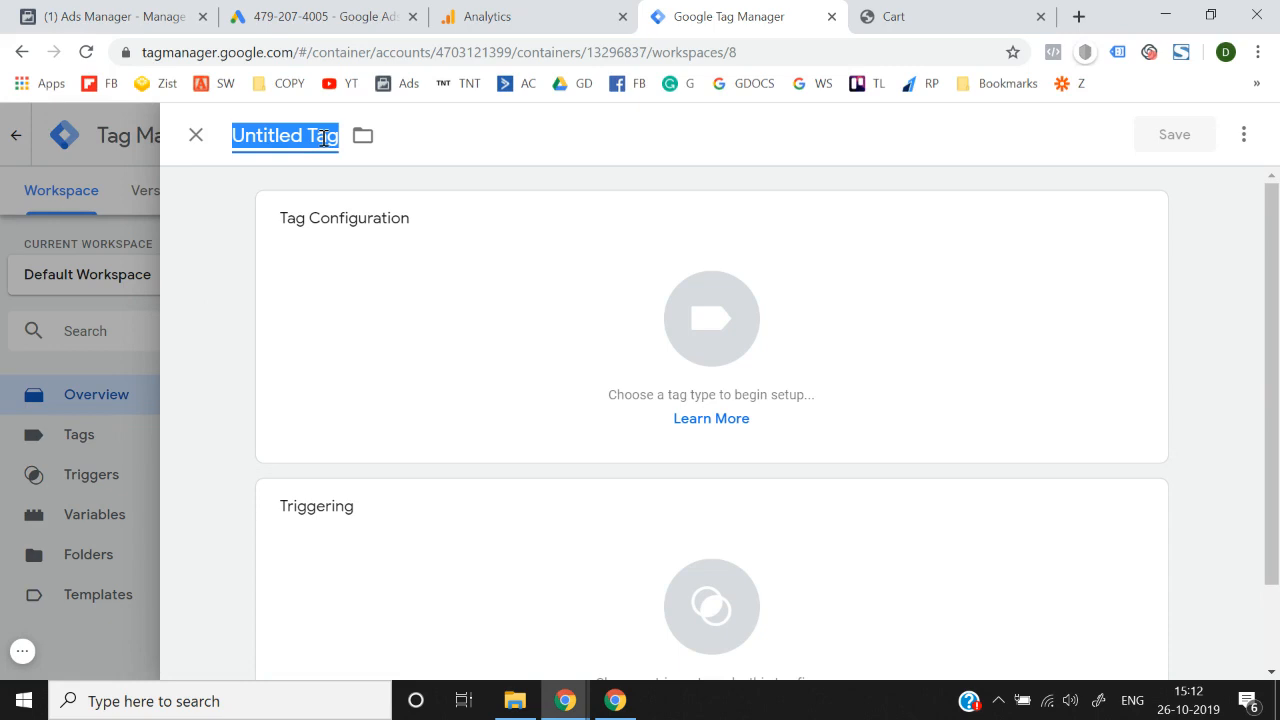
text(Google Ads Tag )
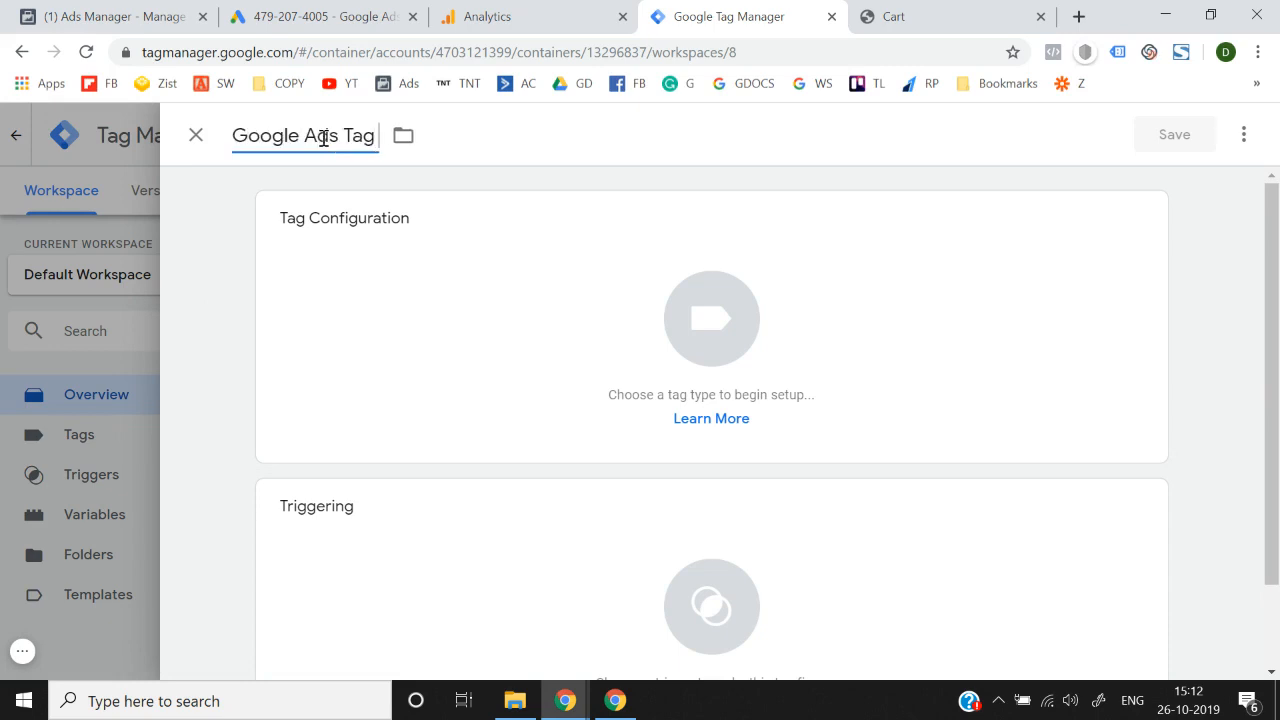
text(- Thank You Pag)
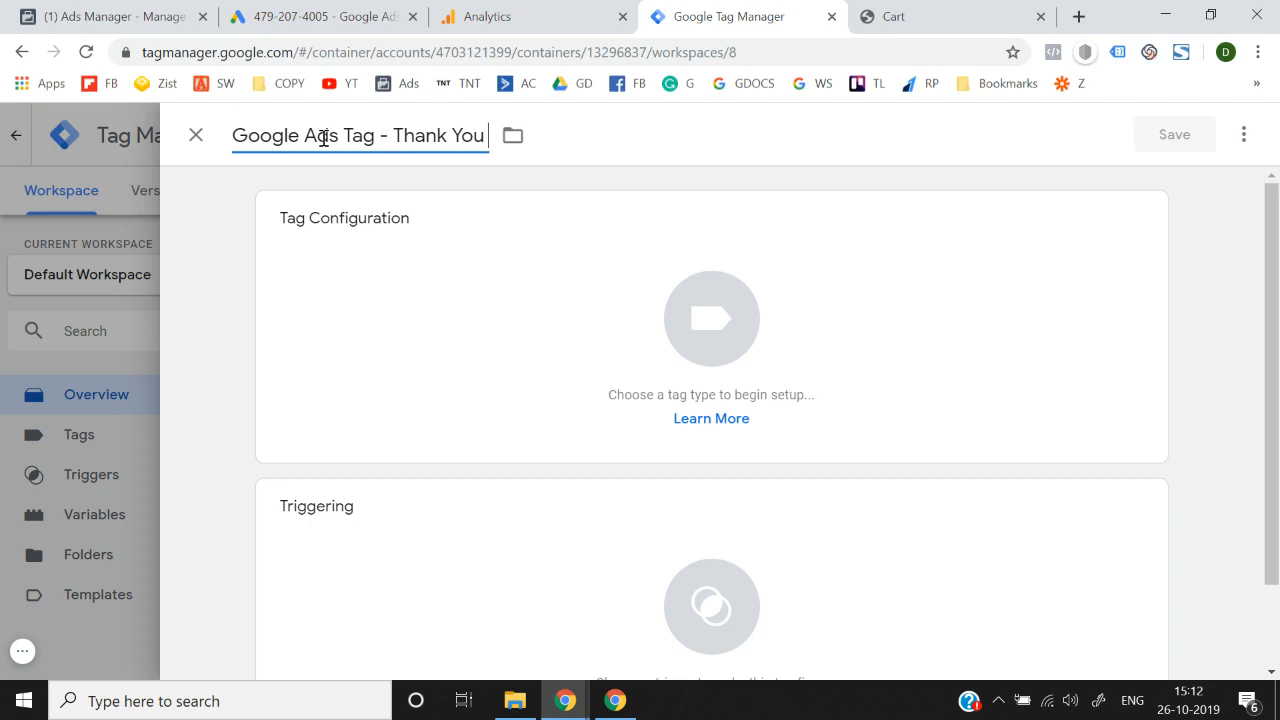
text(e)
- Make the Thank You Page tag a Custom HTML tag and paste the Add to Cart event snippet into it
click(713, 314)
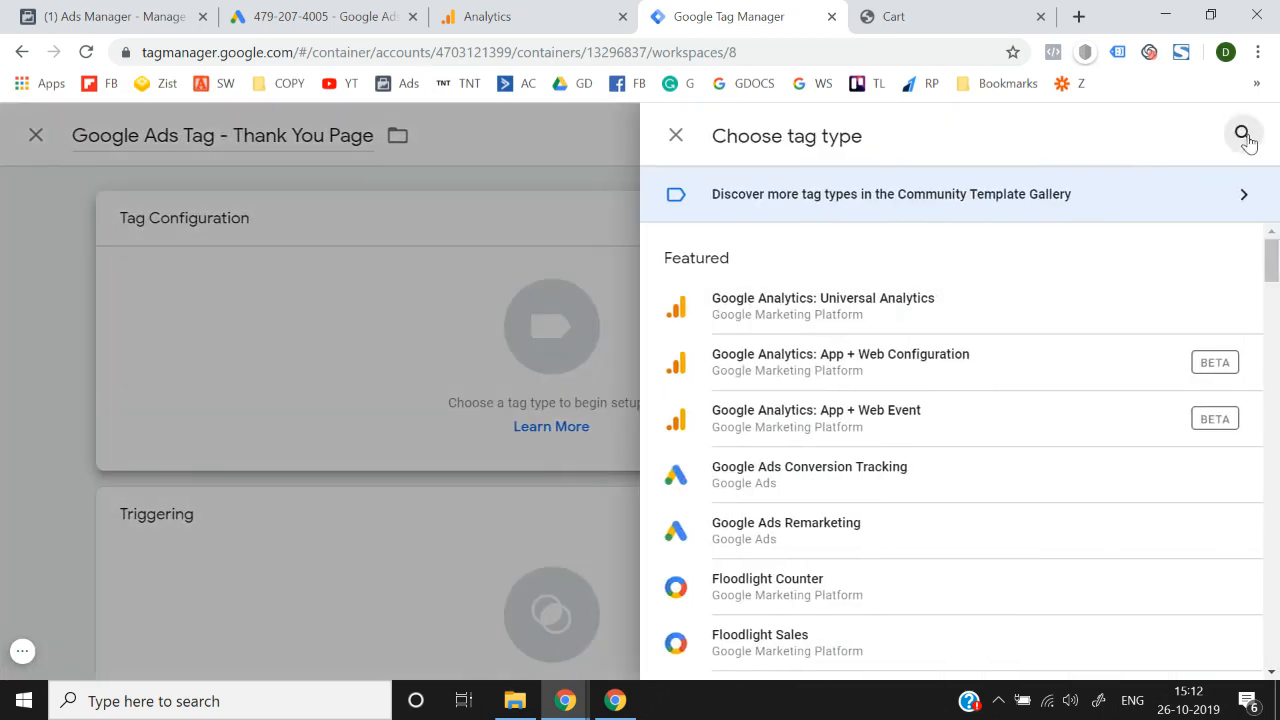
click(1244, 134)
text(cu)
click(794, 362)
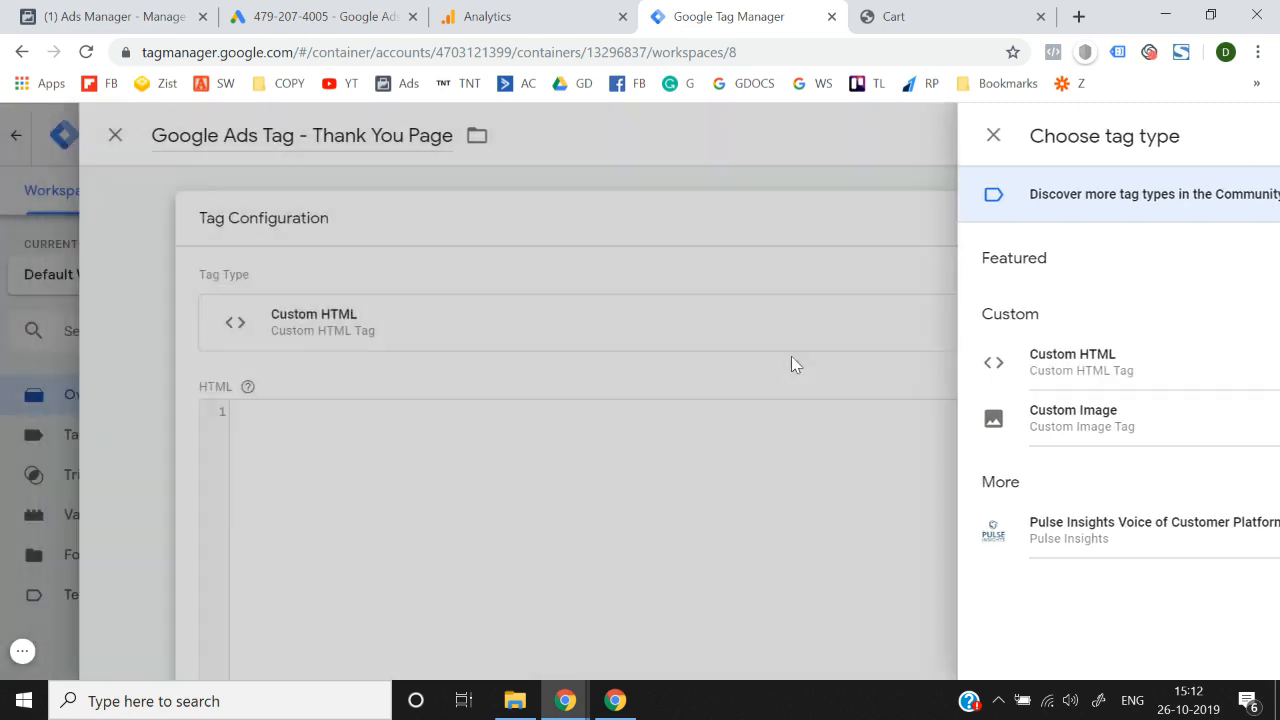
click(388, 500)
key(ctrl+v)
- Open the tag's trigger selection, copy the softb2.com/cart/ address from the store's cart page, and return to Tag Manager
scroll(388, 500, down, 5)
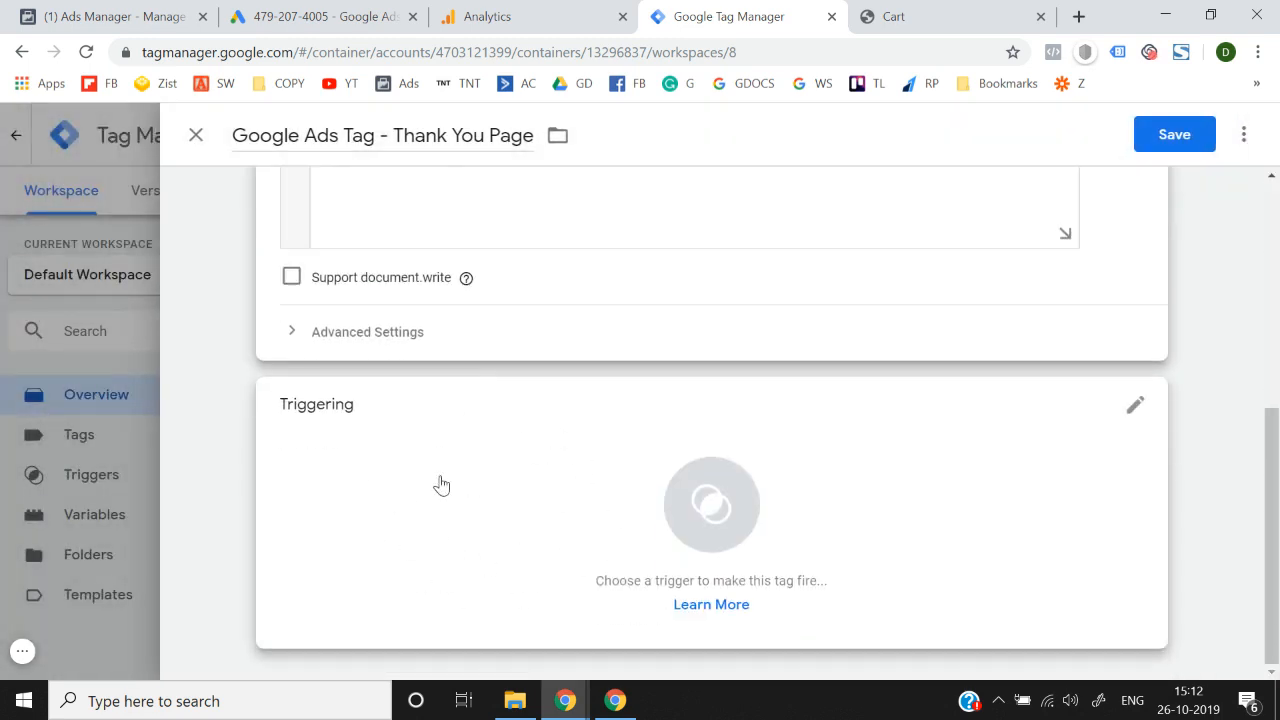
click(690, 543)
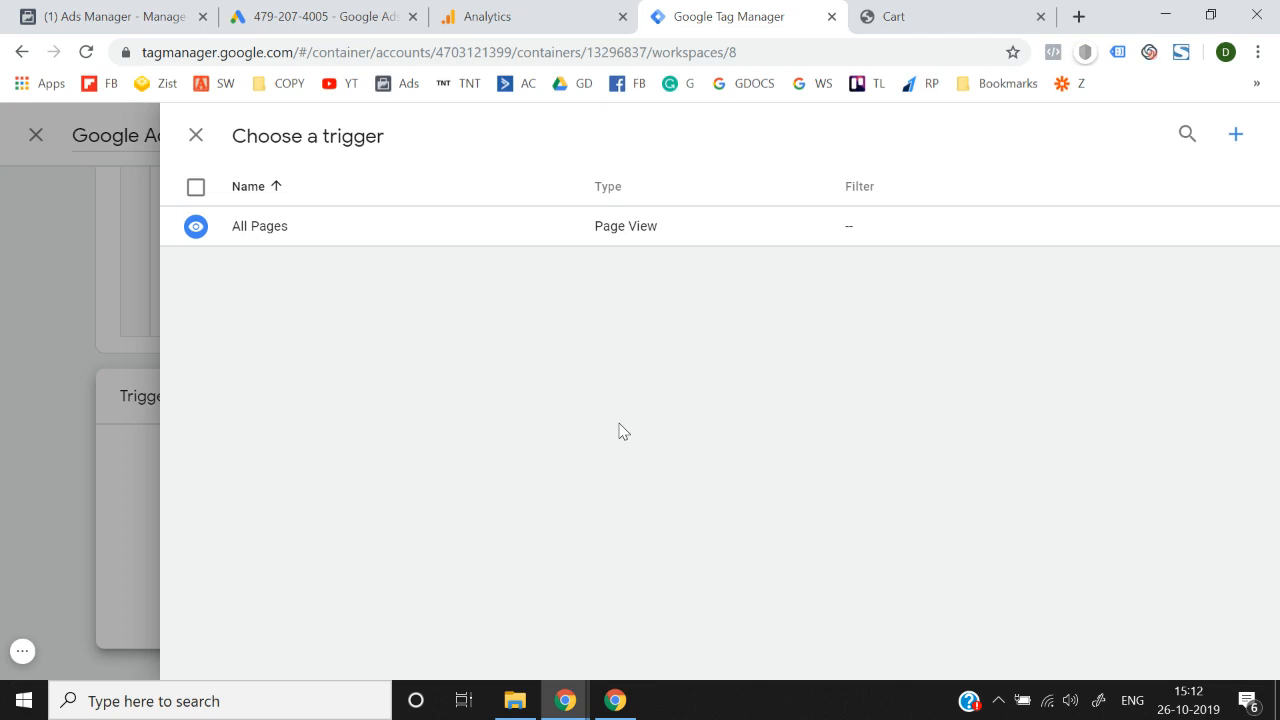
click(916, 10)
click(349, 56)
key(ctrl+c)
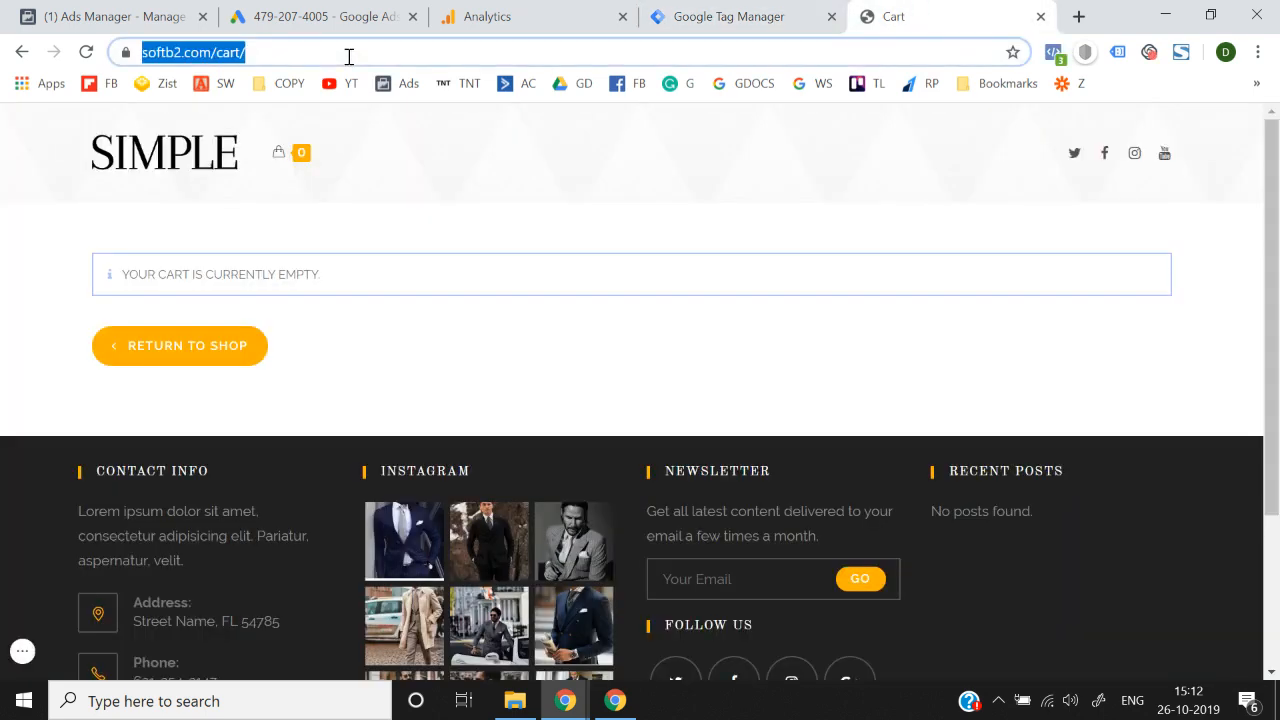
click(714, 14)
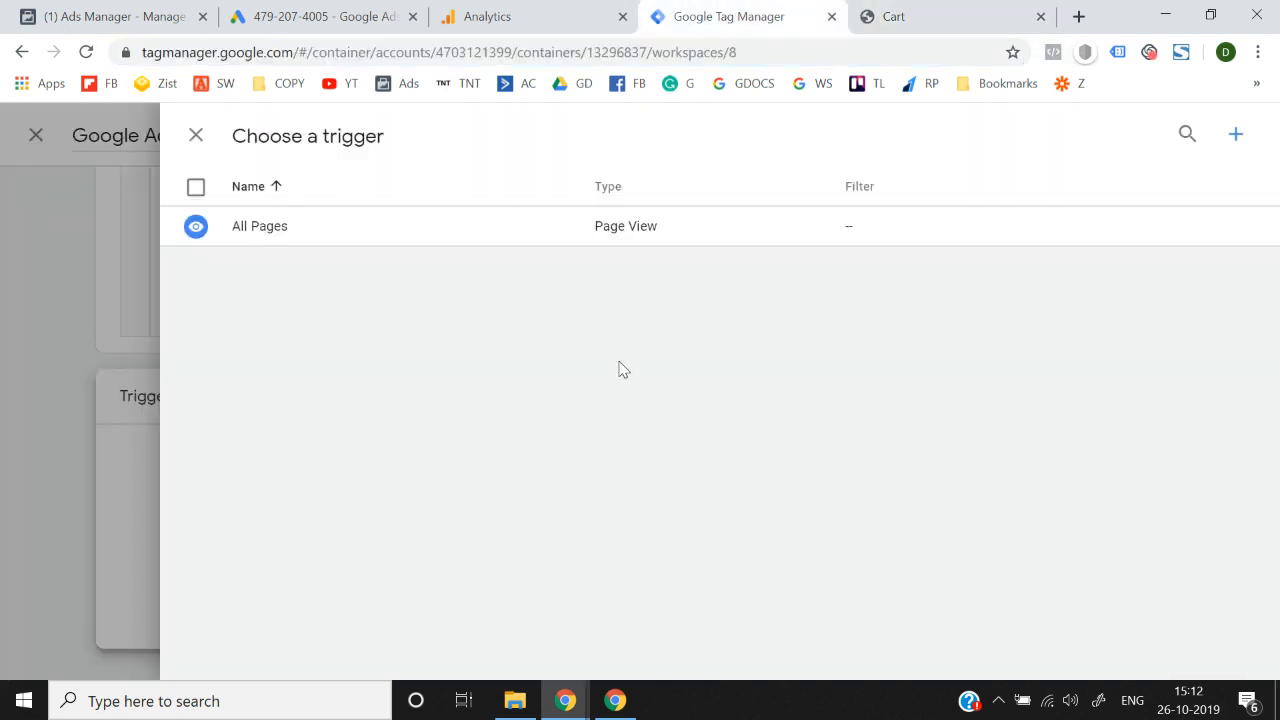
- Create a new trigger named "cart Page" with the Page View trigger type
click(1236, 136)
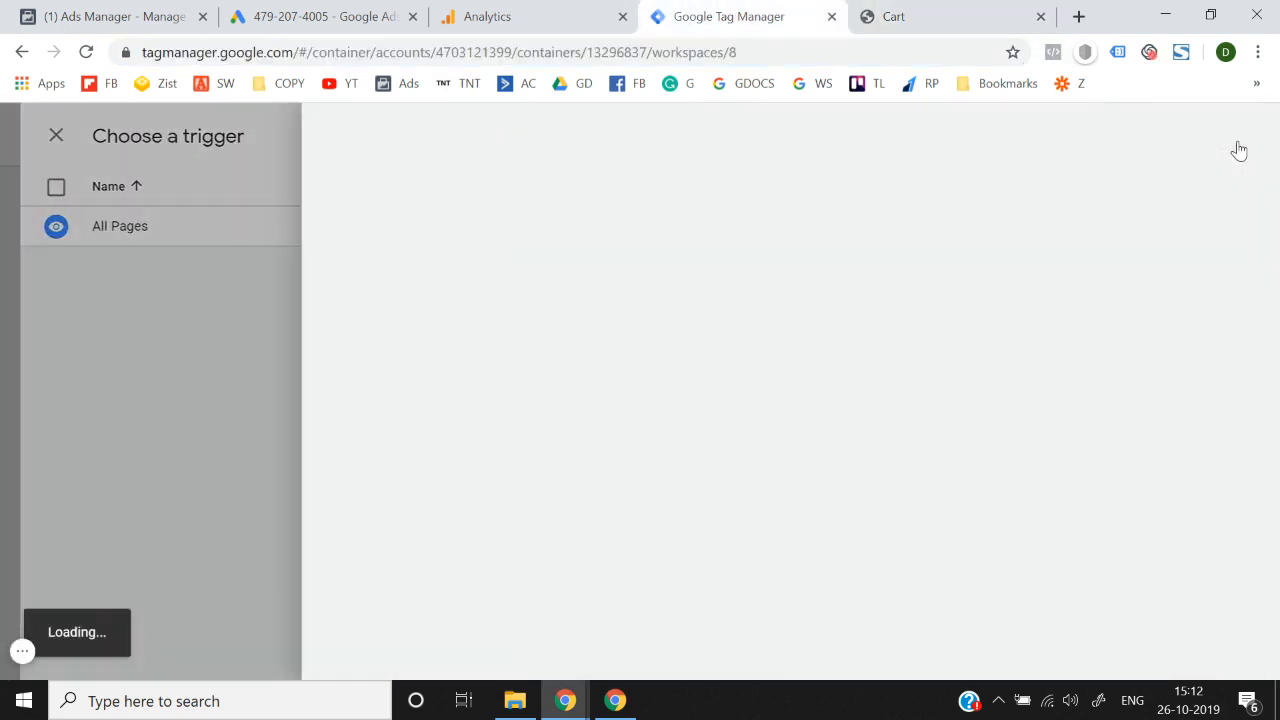
click(356, 134)
key(ctrl+a)
text(c)
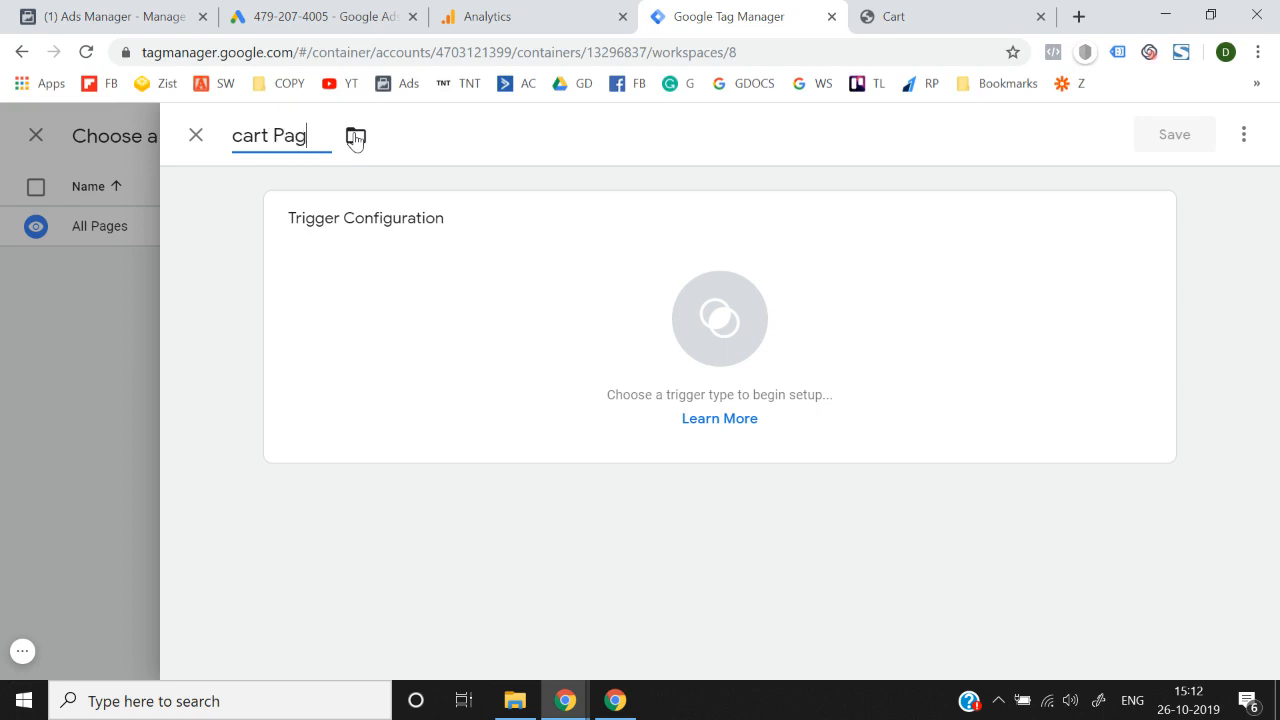
click(728, 355)
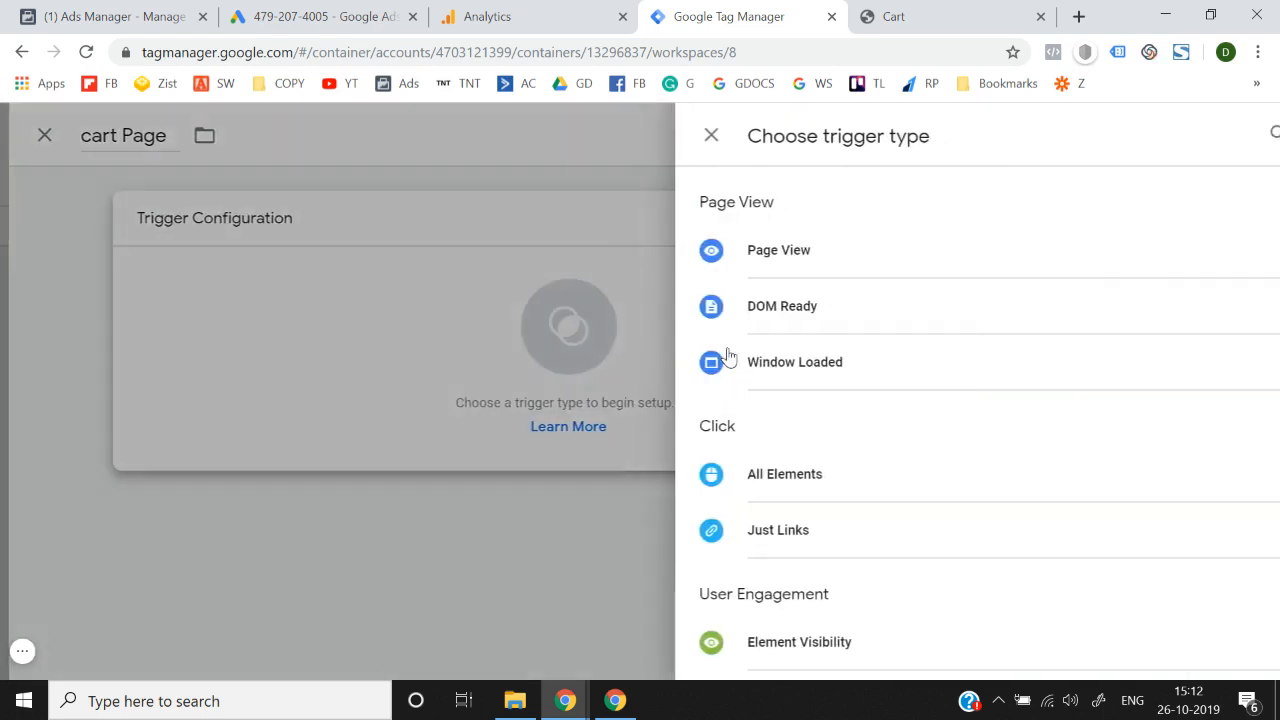
click(790, 266)
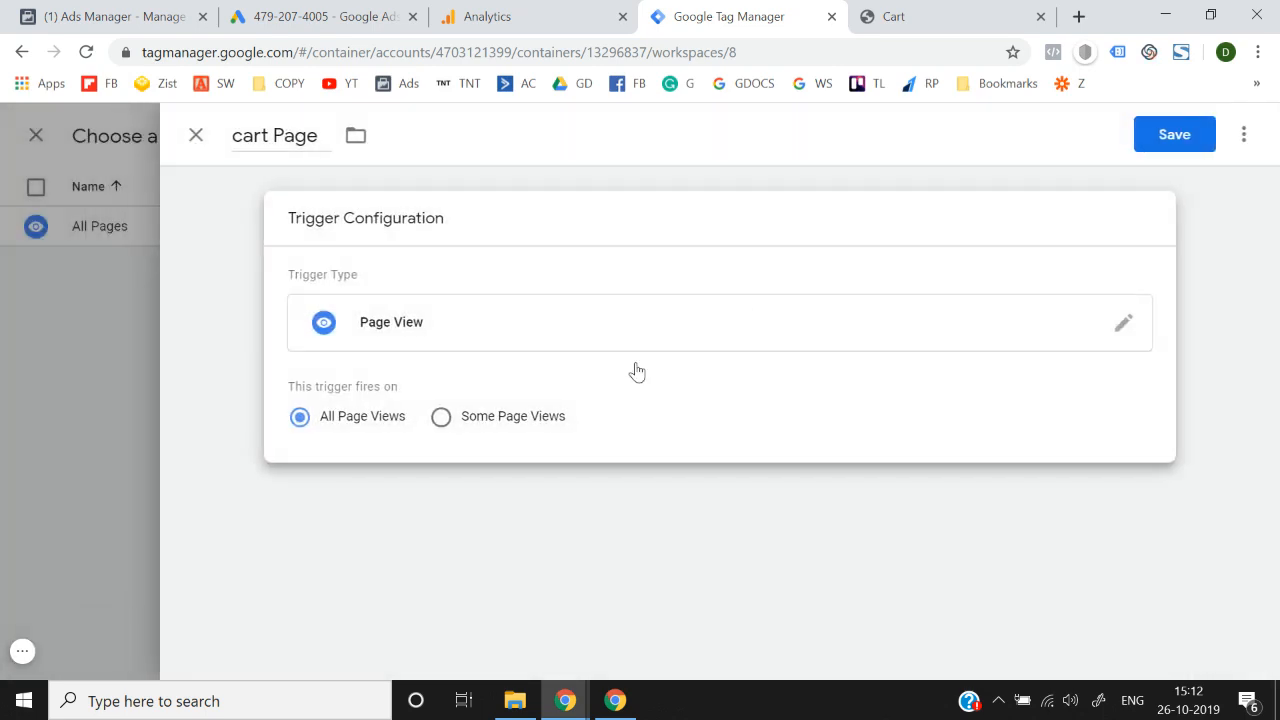
click(479, 428)
click(434, 489)
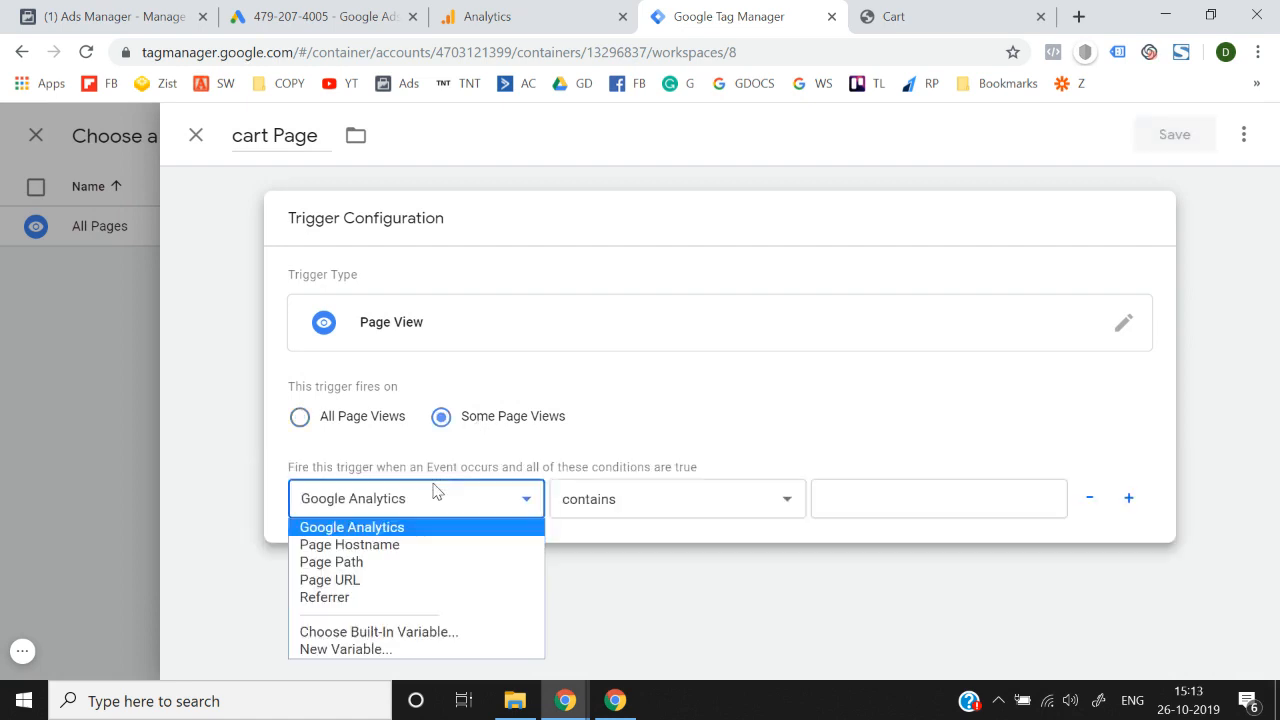
click(399, 565)
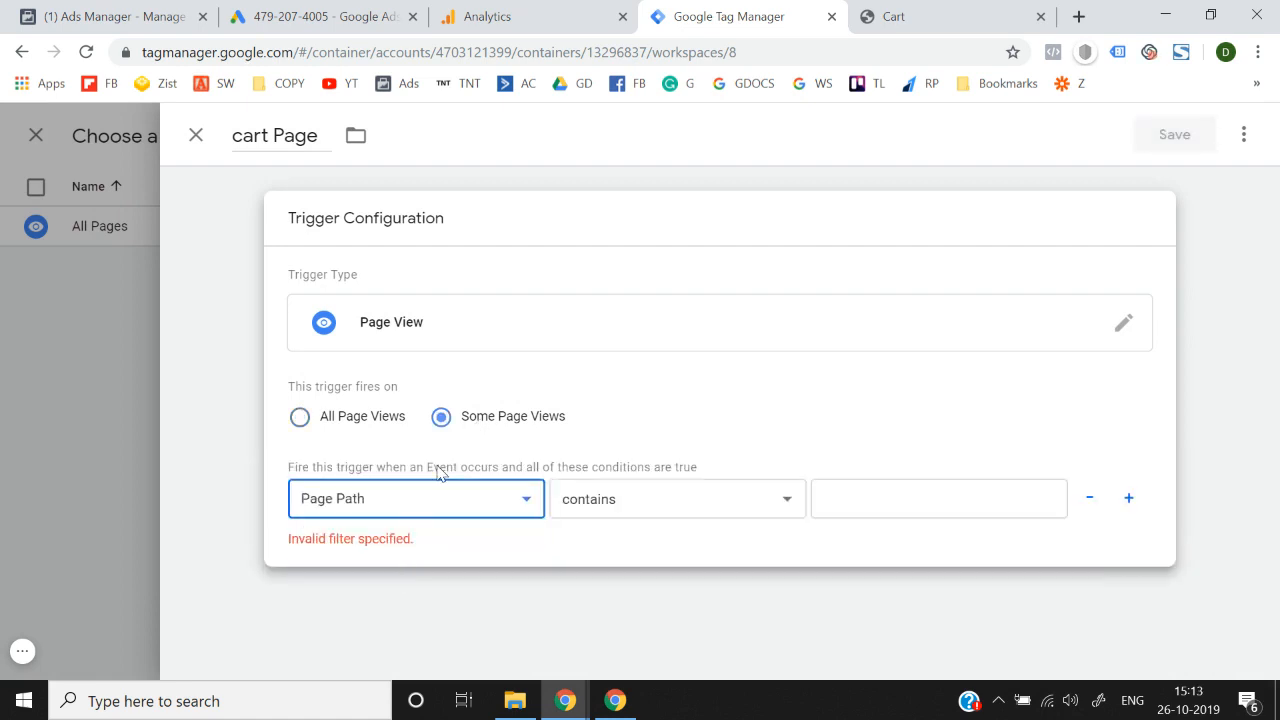
click(430, 496)
click(400, 578)
click(613, 502)
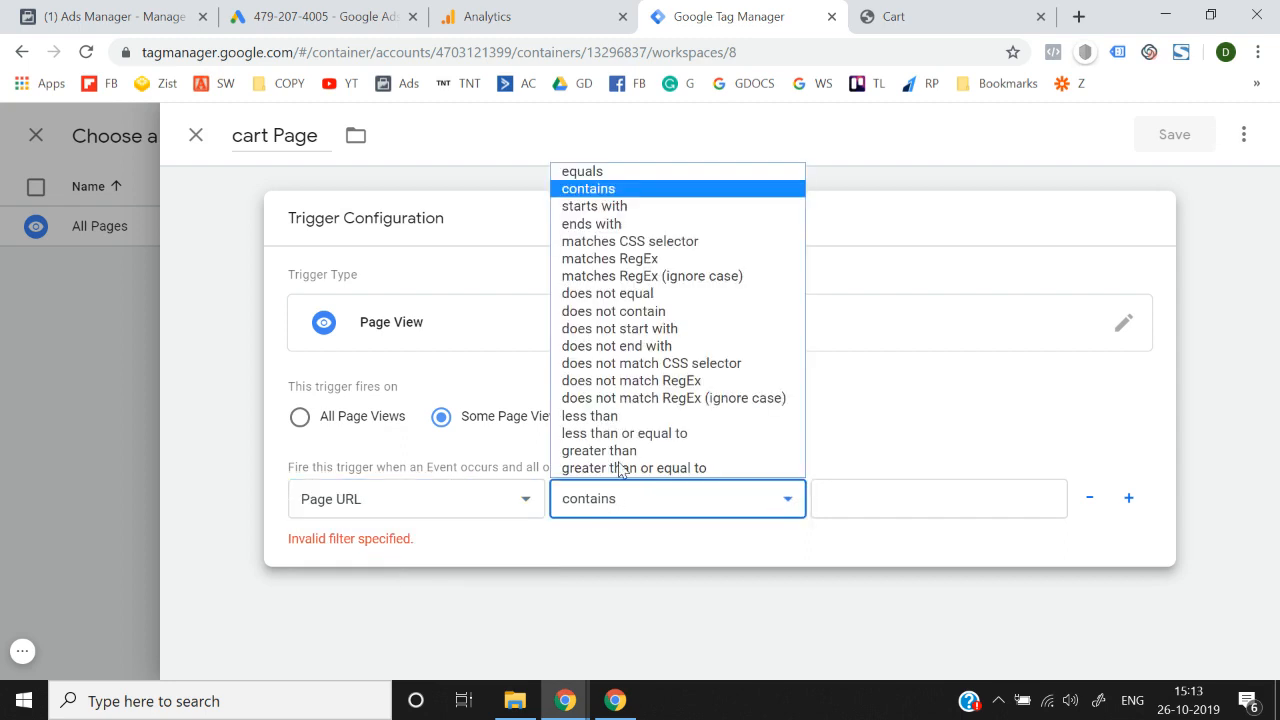
click(675, 174)
click(865, 482)
key(ctrl+v)
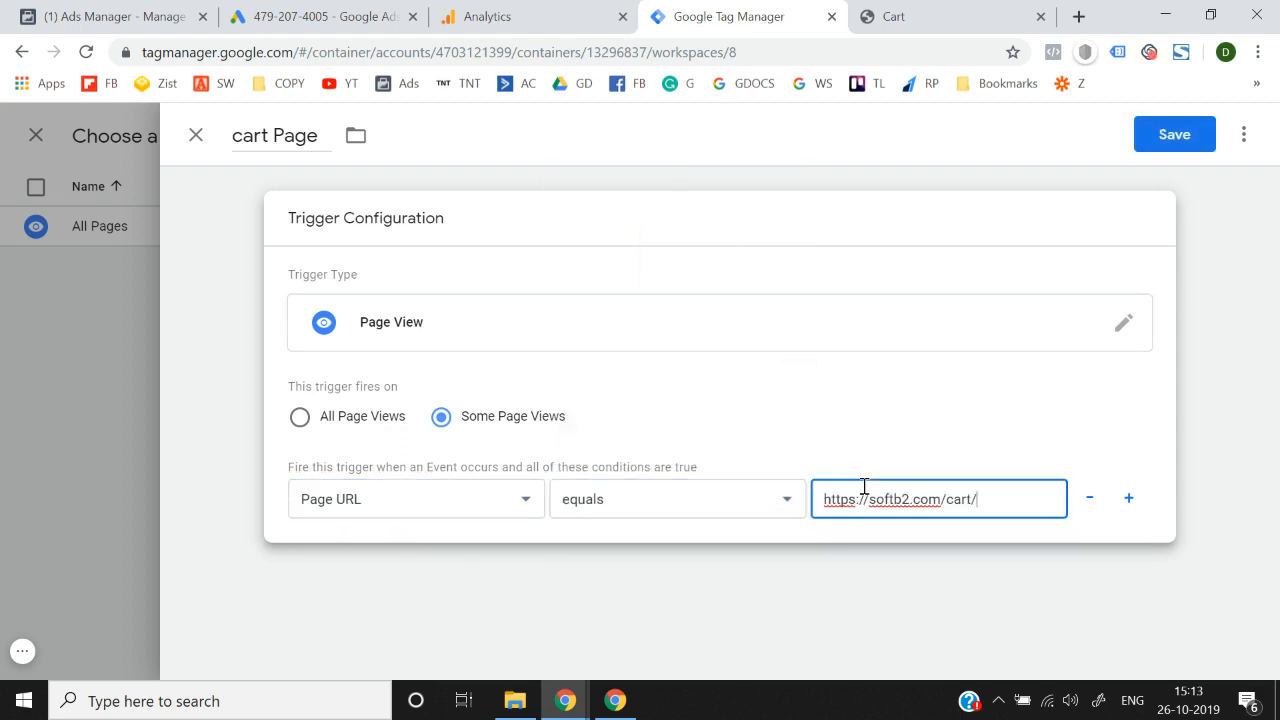
click(1170, 146)
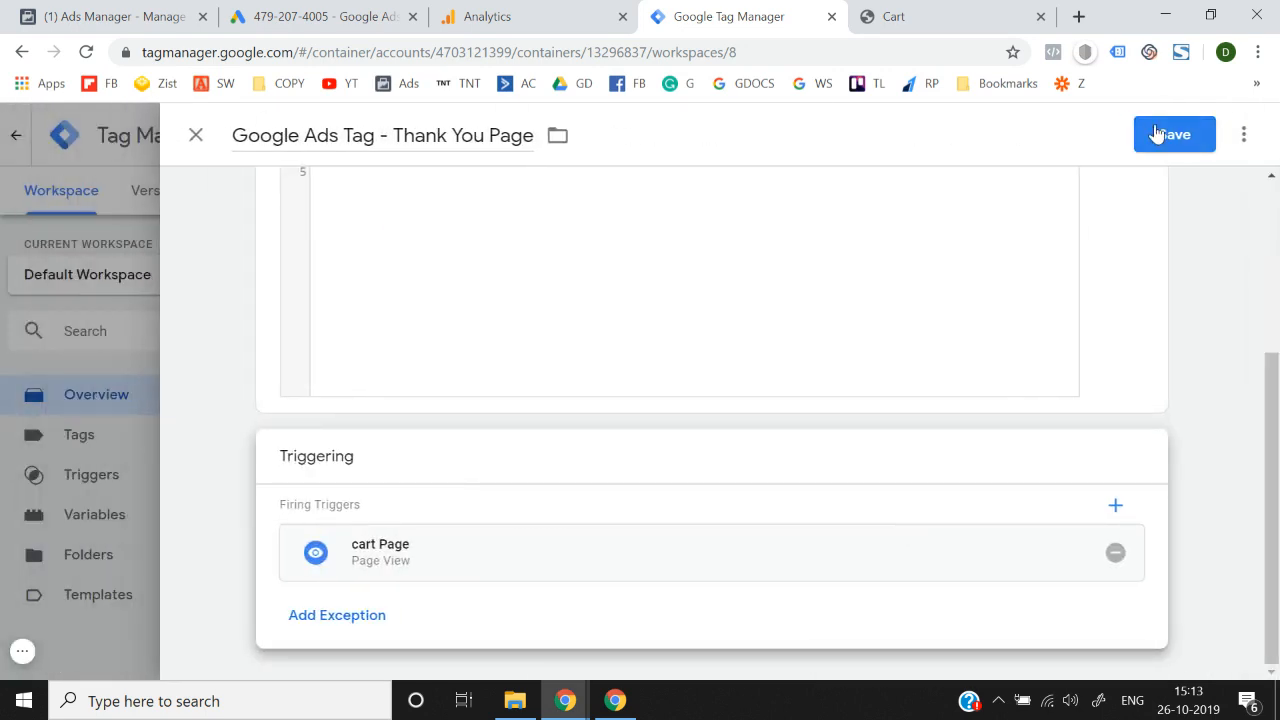
click(1165, 140)
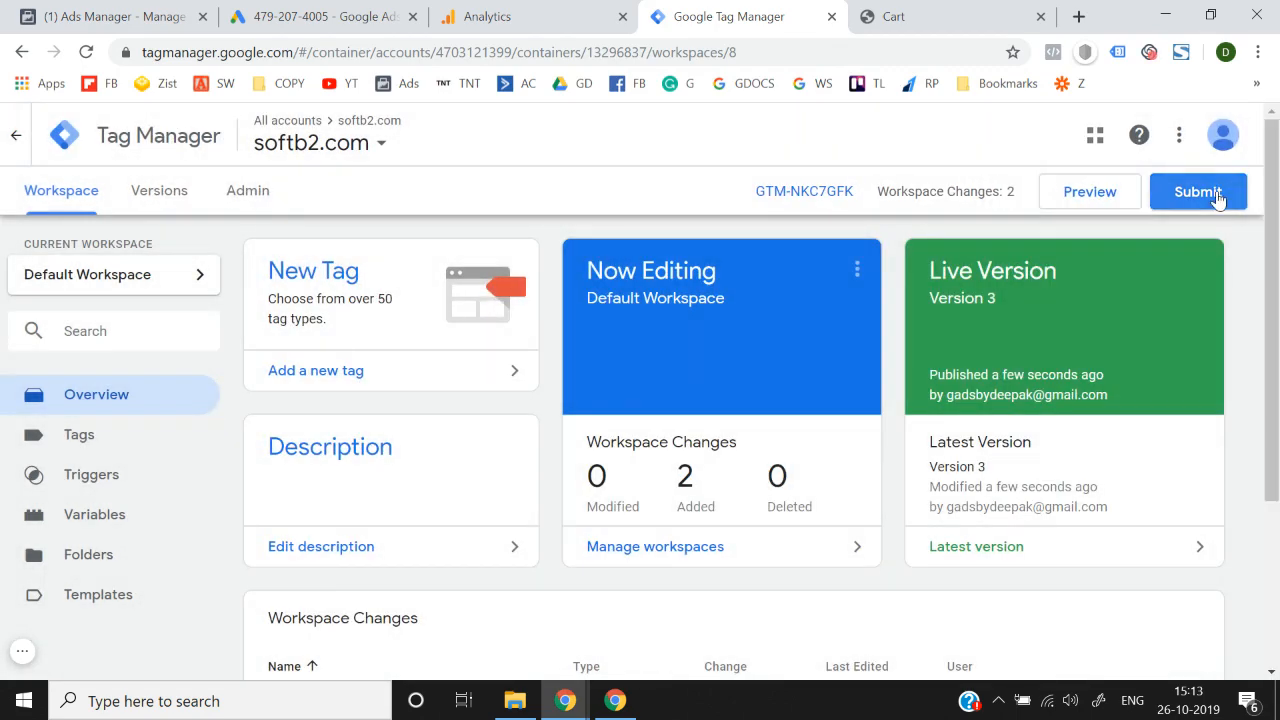
- Publish the container's workspace changes as a new version without a name or description, and return to the workspace
click(1217, 197)
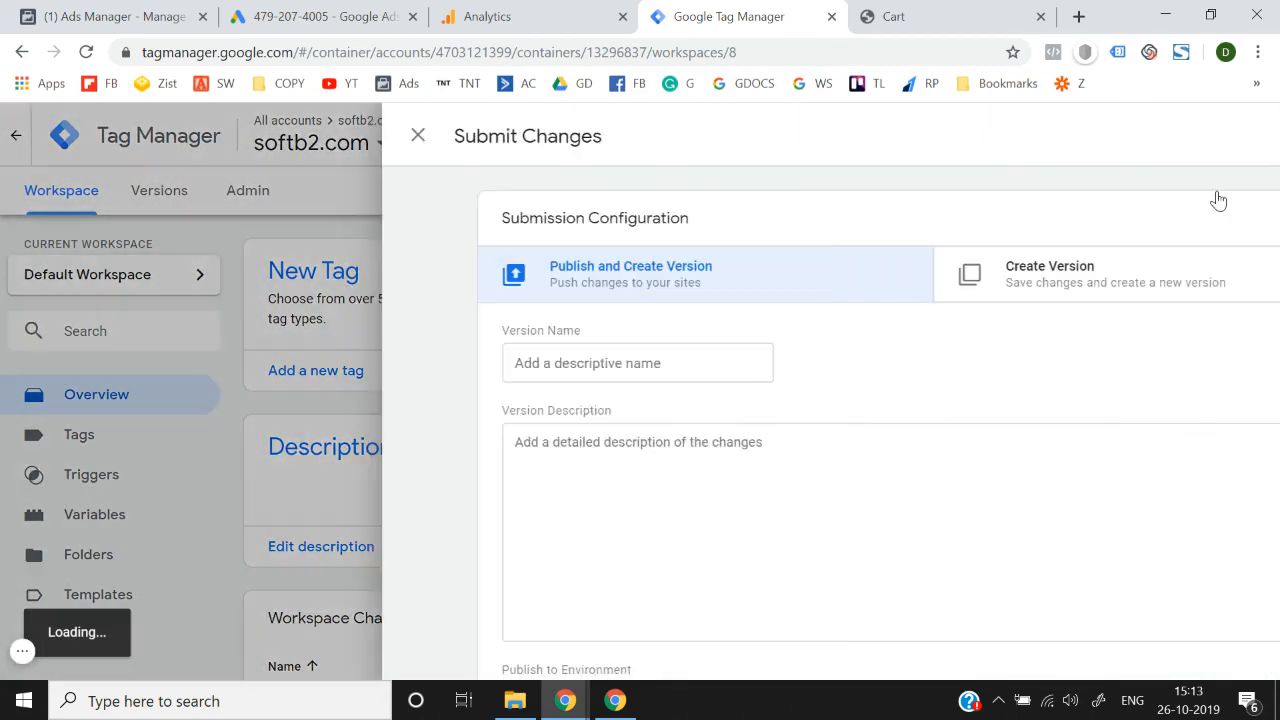
click(1214, 146)
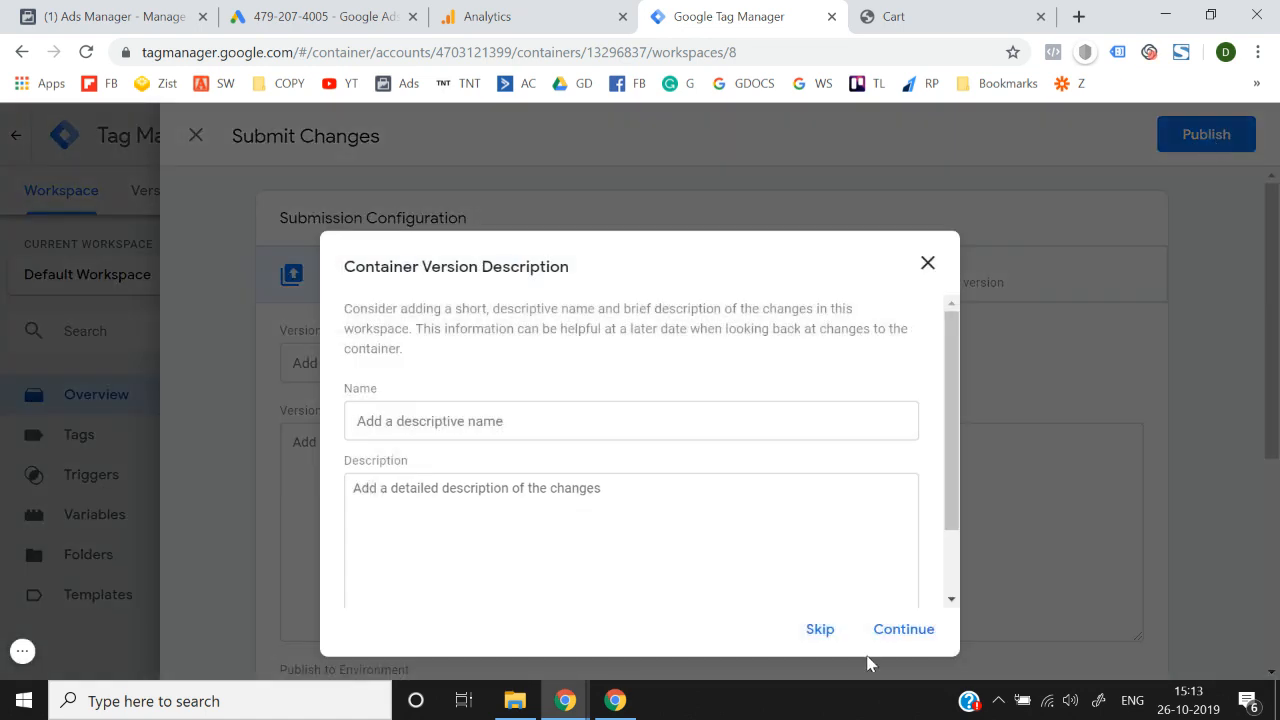
click(903, 628)
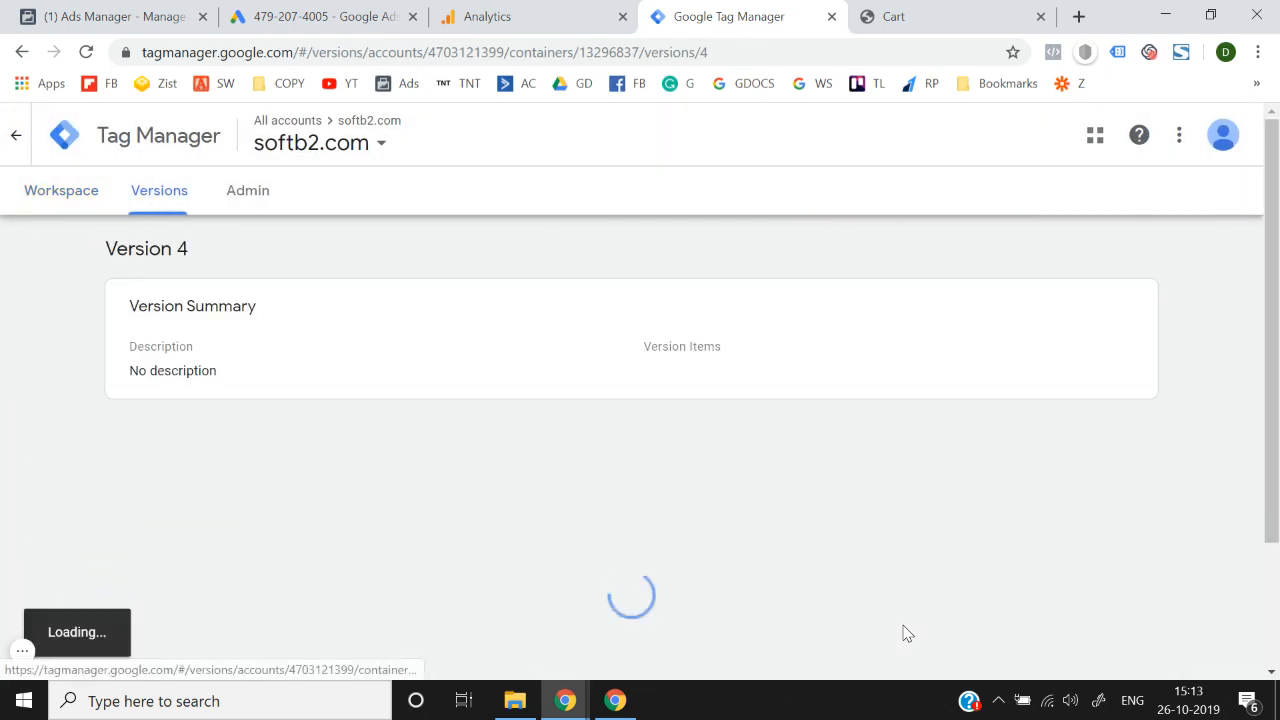
click(77, 195)
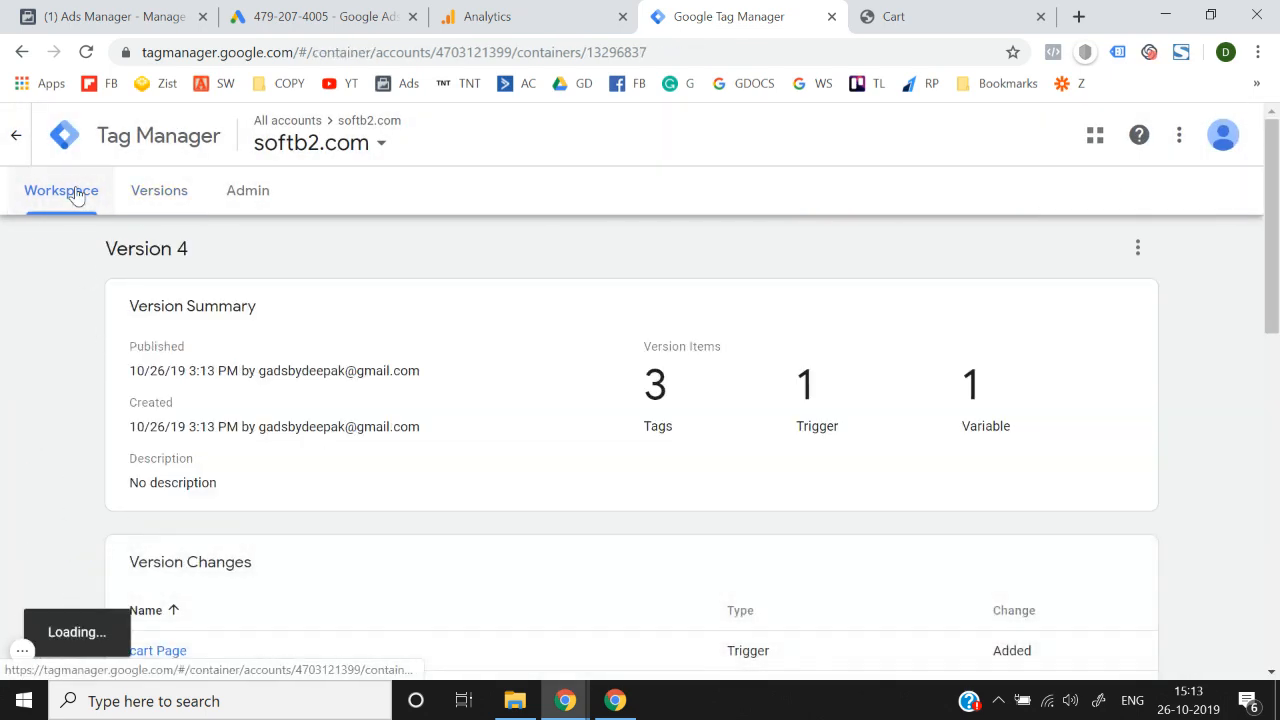
click(971, 16)
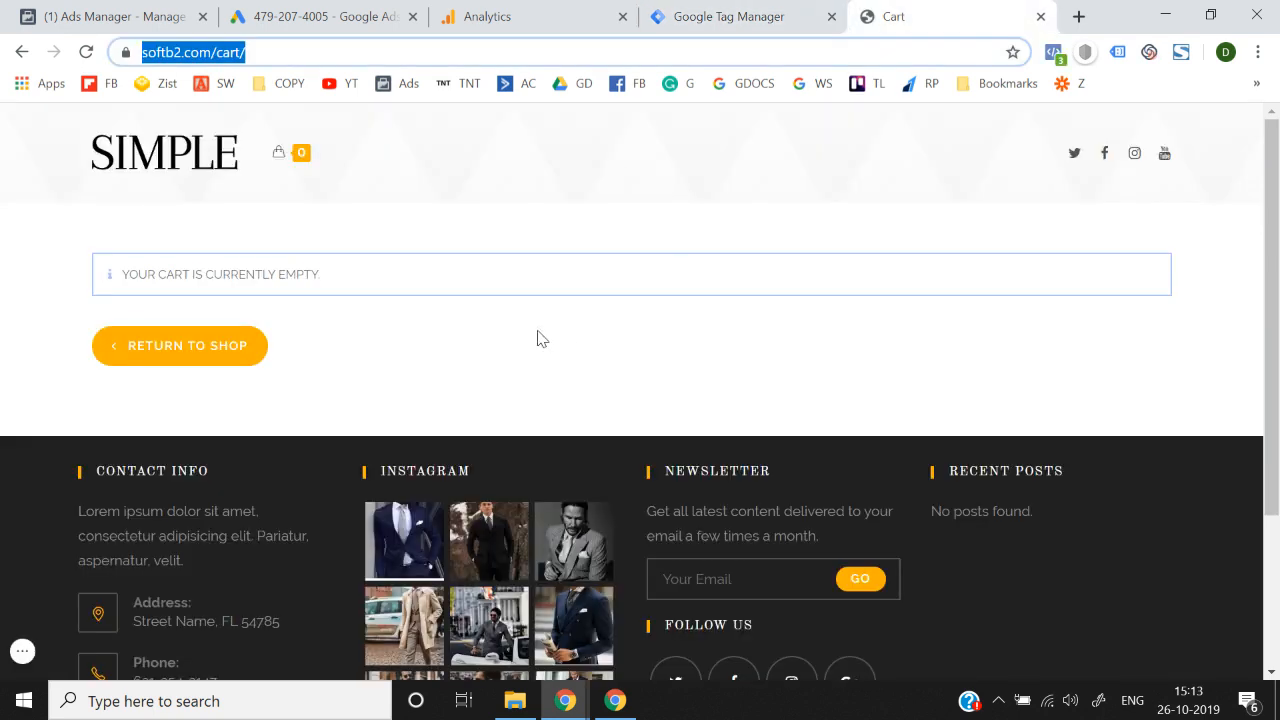
click(534, 12)
click(348, 12)
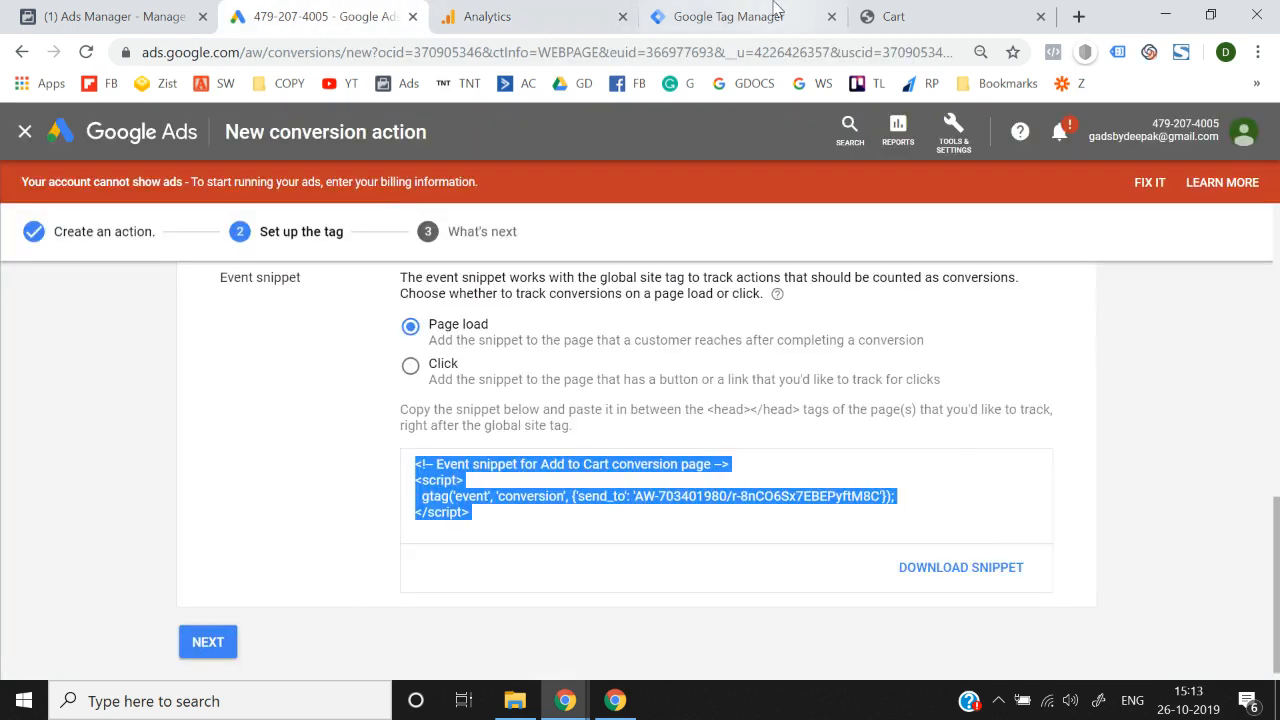
- Turn on Tag Manager's preview mode for the Default Workspace and reload the store's softb2.com/cart/ page
click(762, 16)
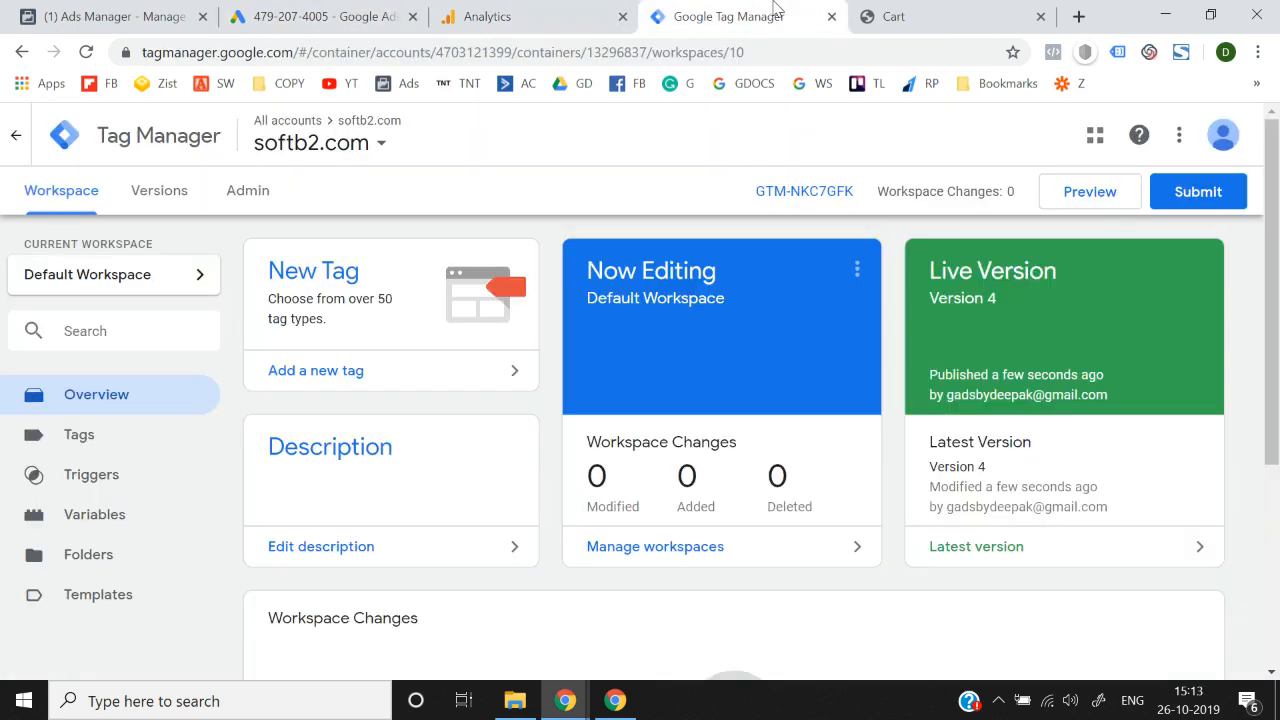
click(1095, 214)
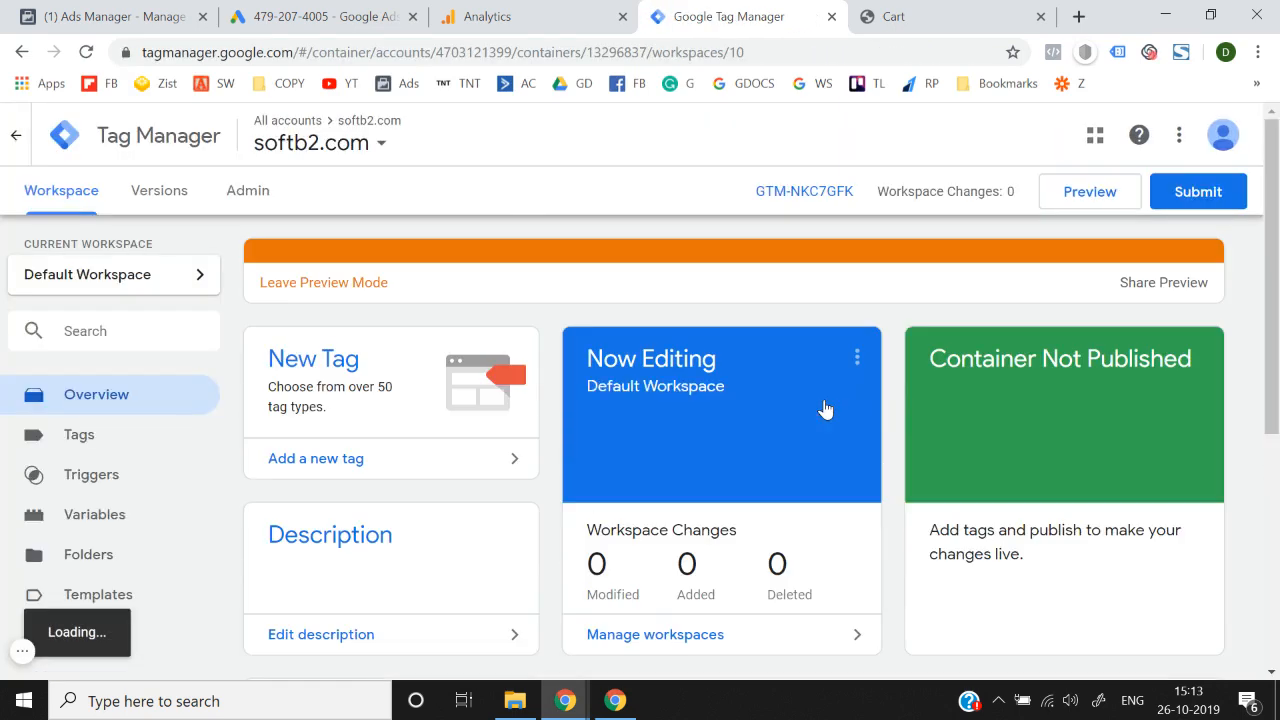
click(915, 12)
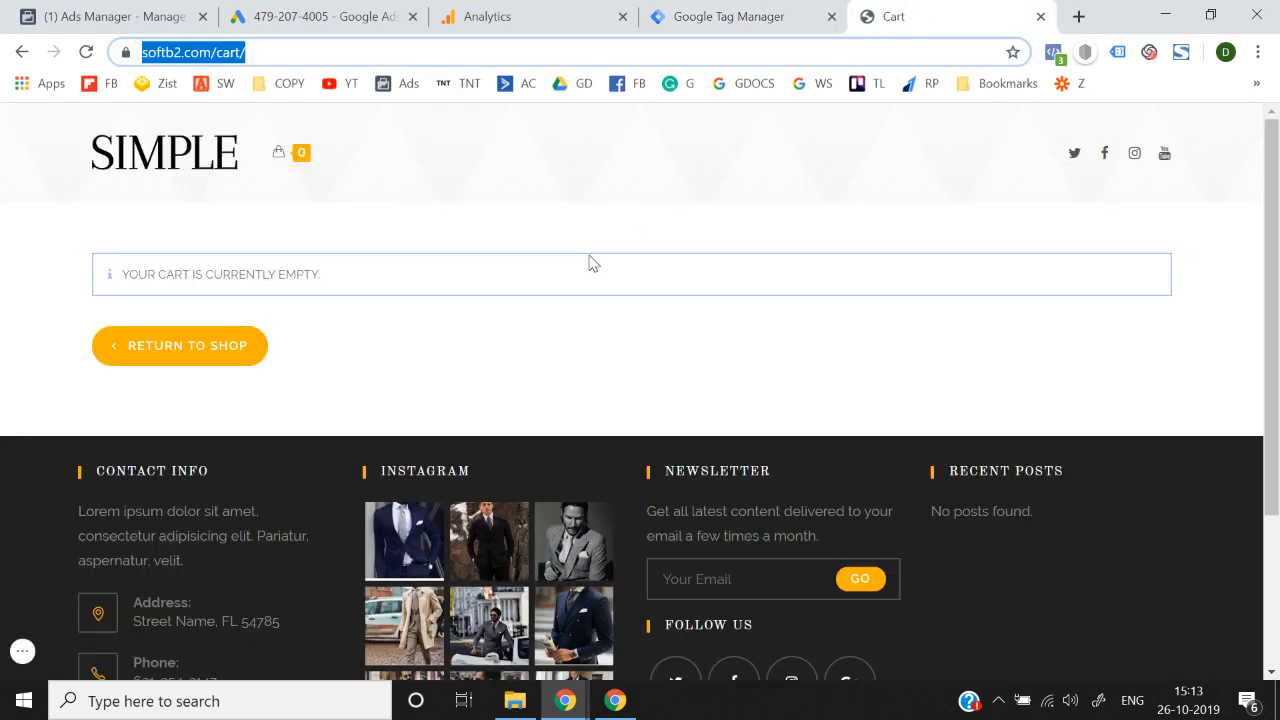
key(Return)
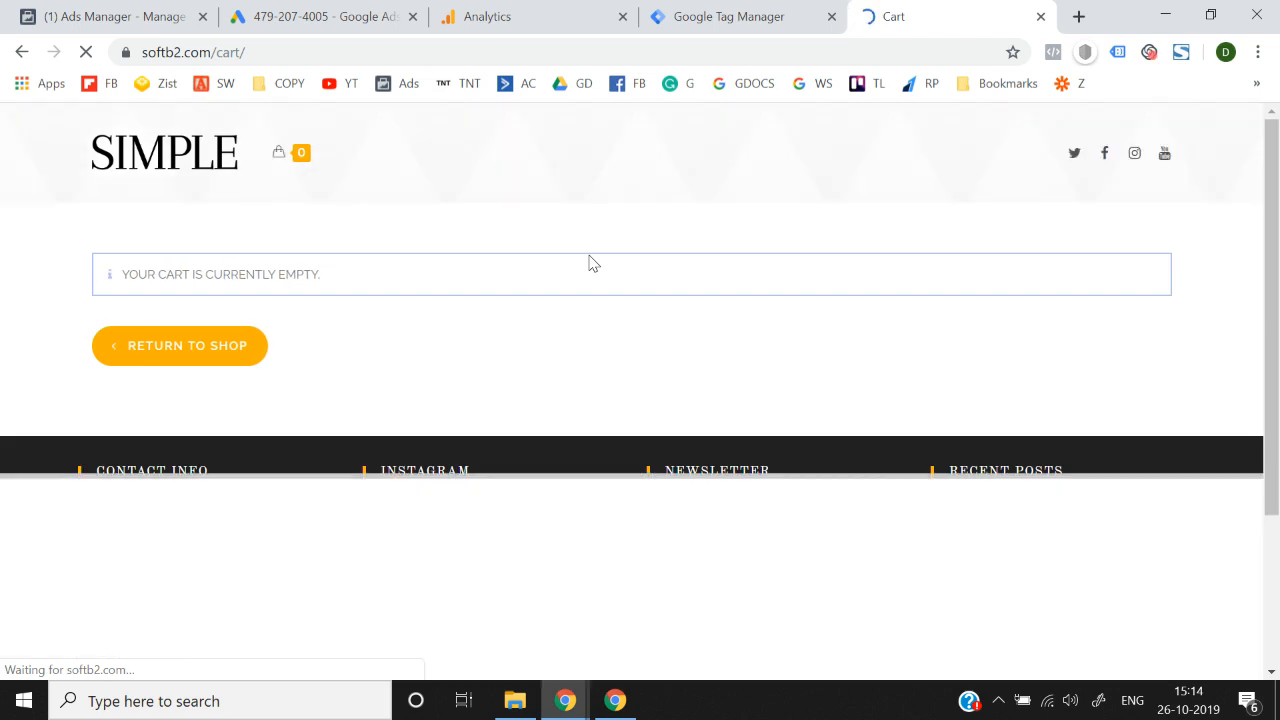
- Enlarge the Tag Manager debug pane on the cart page and examine which tags fire there
drag(609, 477, 672, 292)
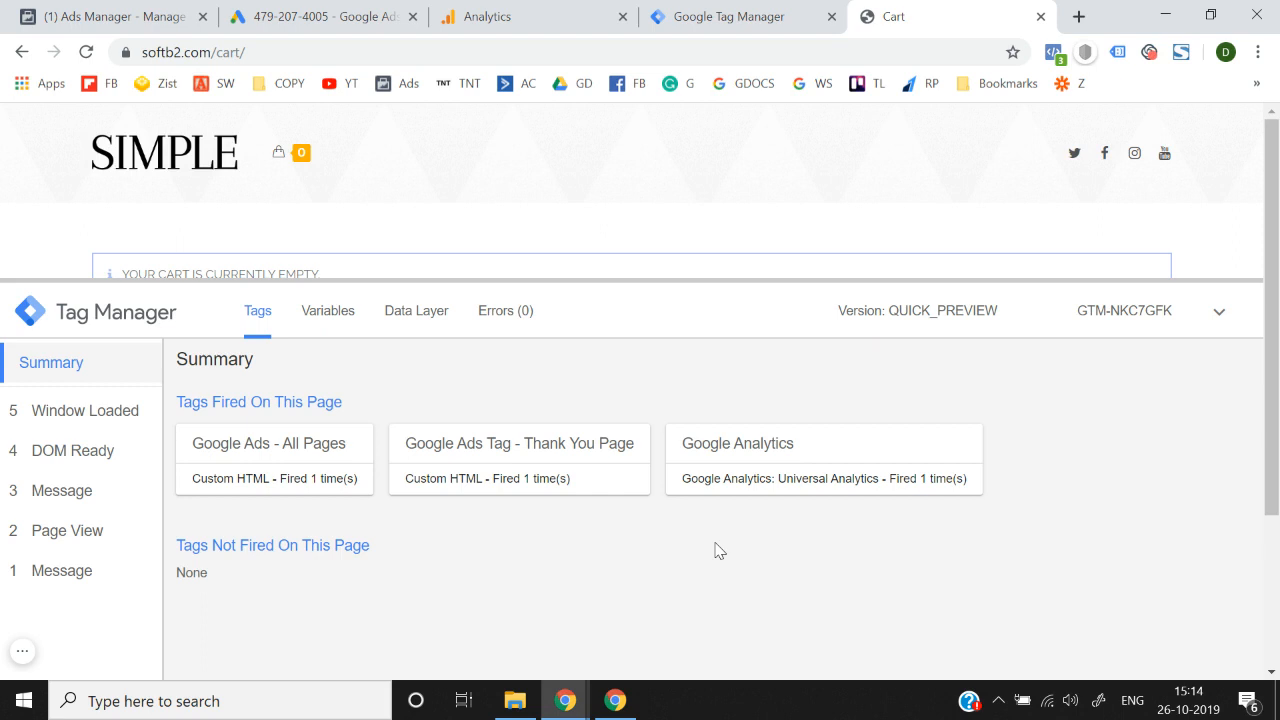
drag(213, 52, 246, 52)
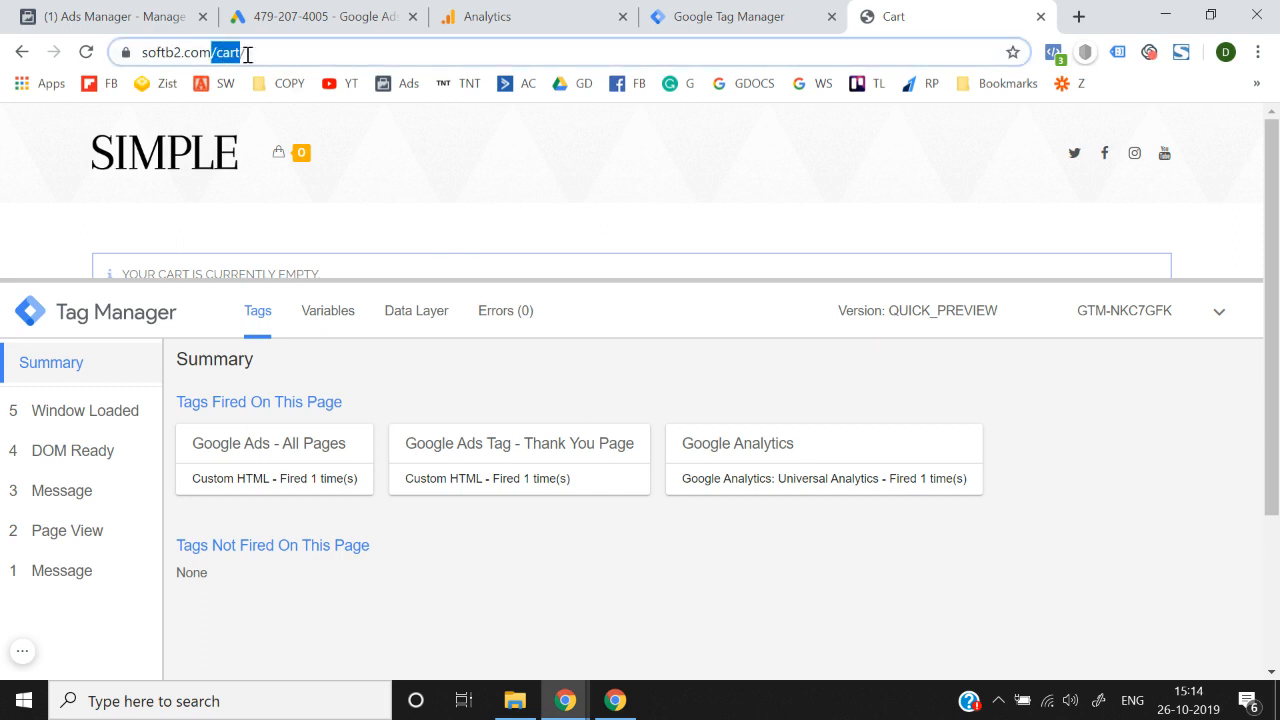
click(516, 374)
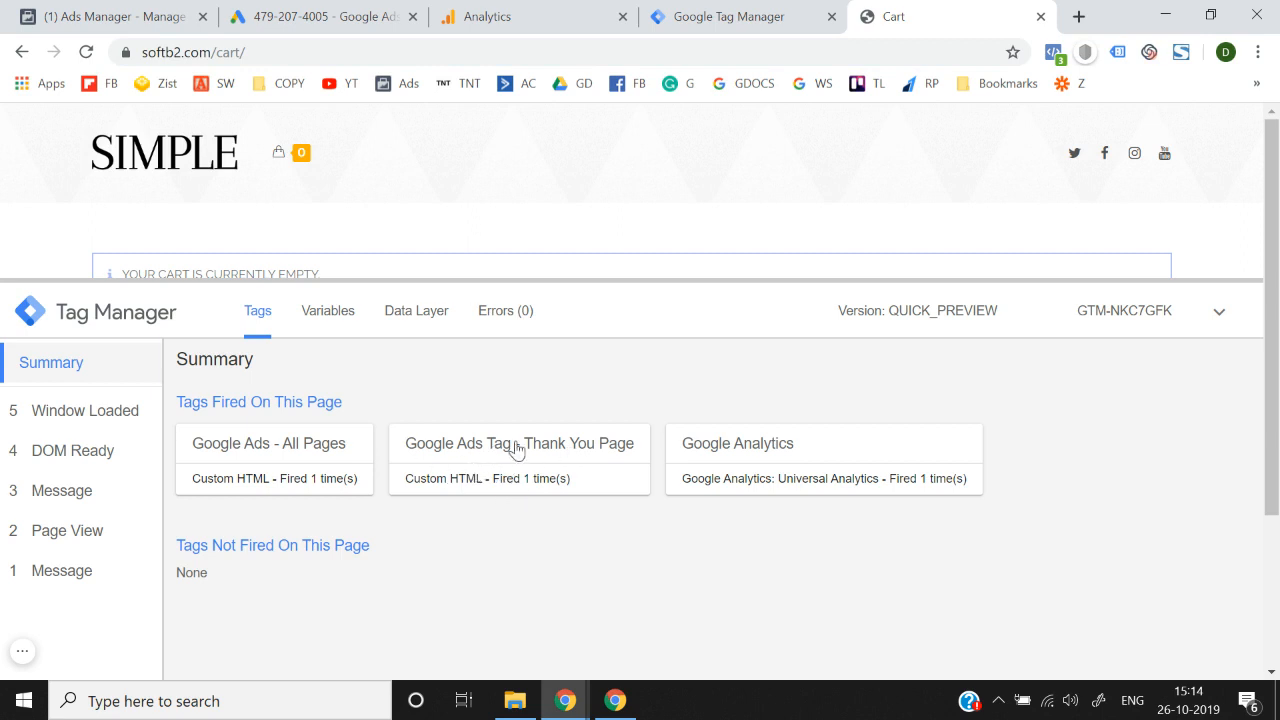
- Open the store's home page and check in the debug pane which tags fire and which do not
click(163, 170)
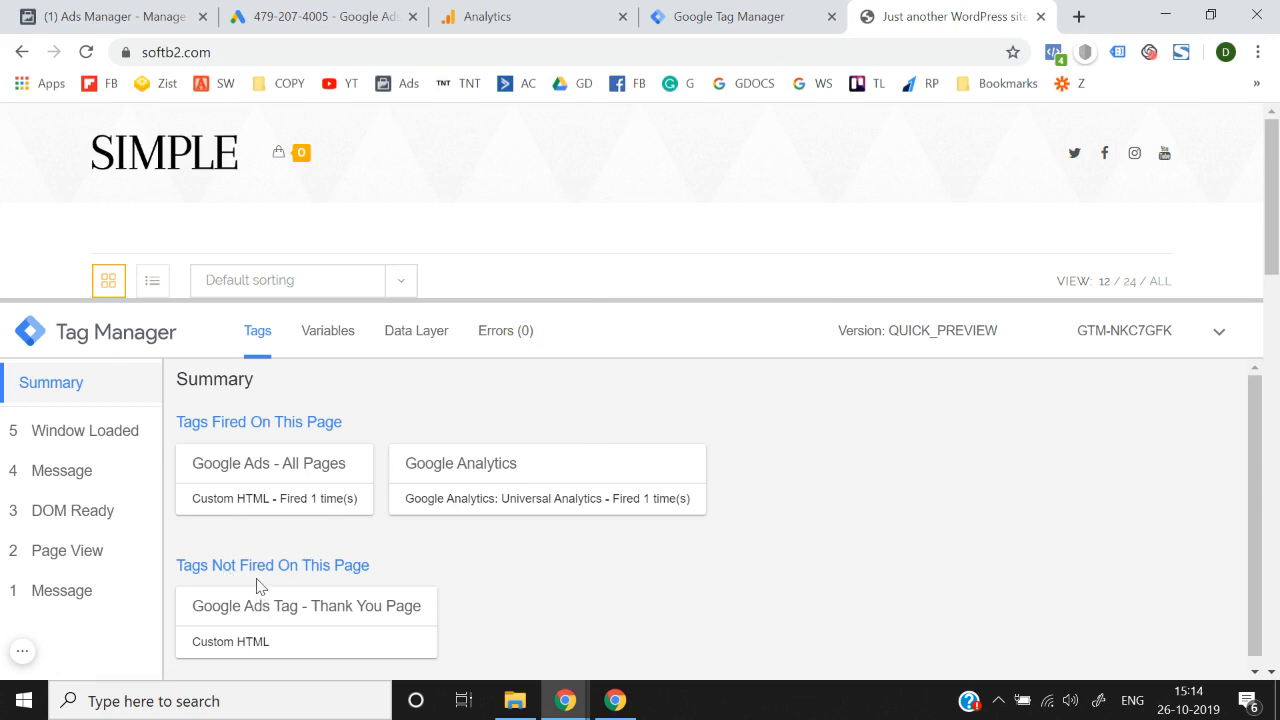
drag(253, 569, 344, 567)
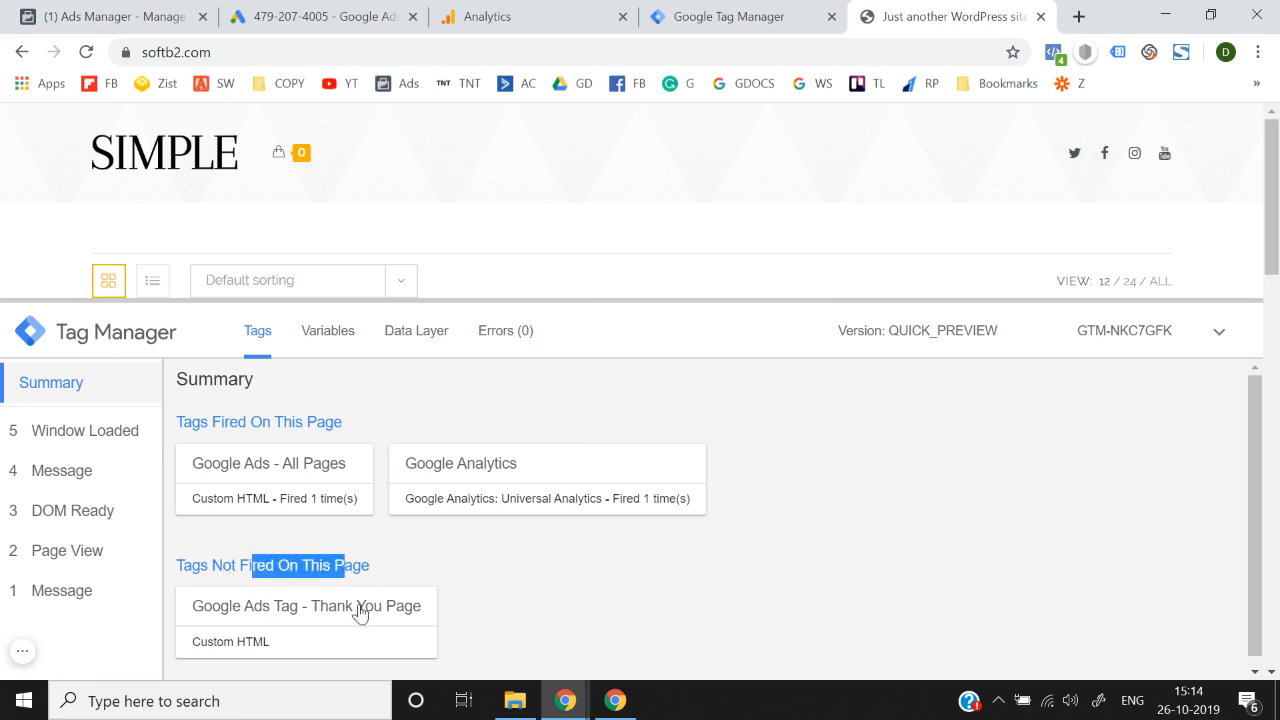
click(541, 608)
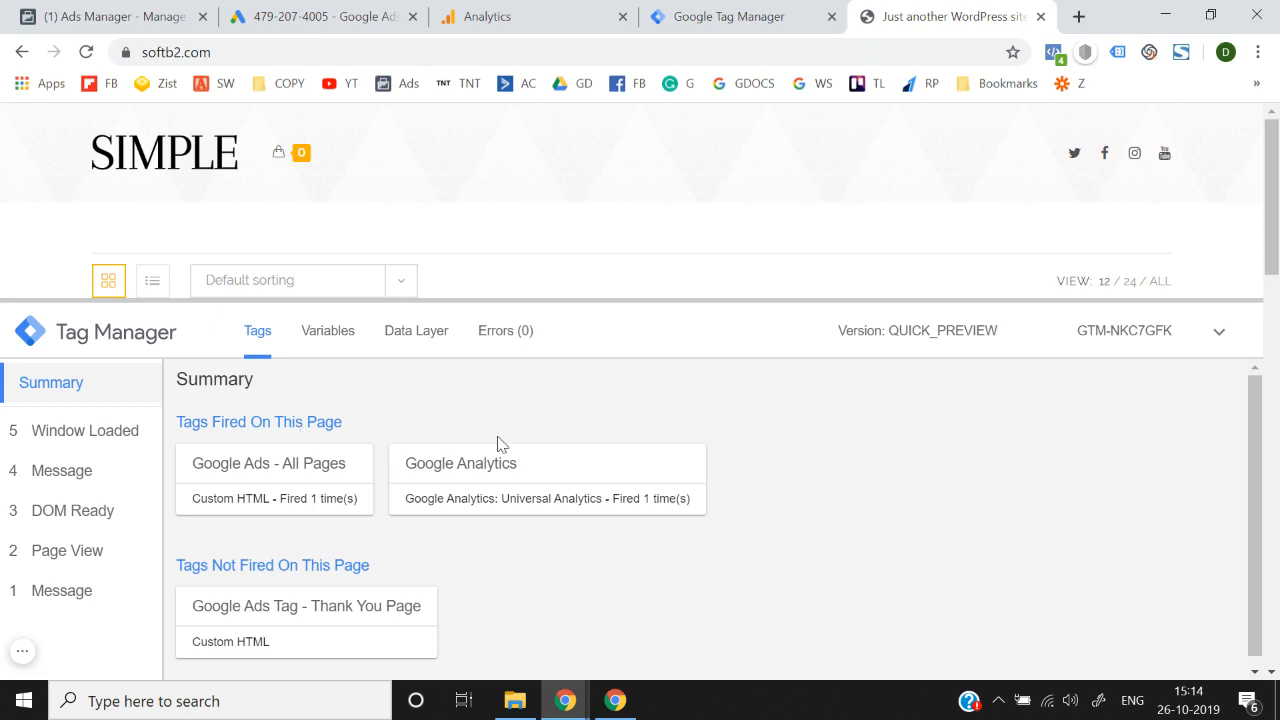
click(715, 25)
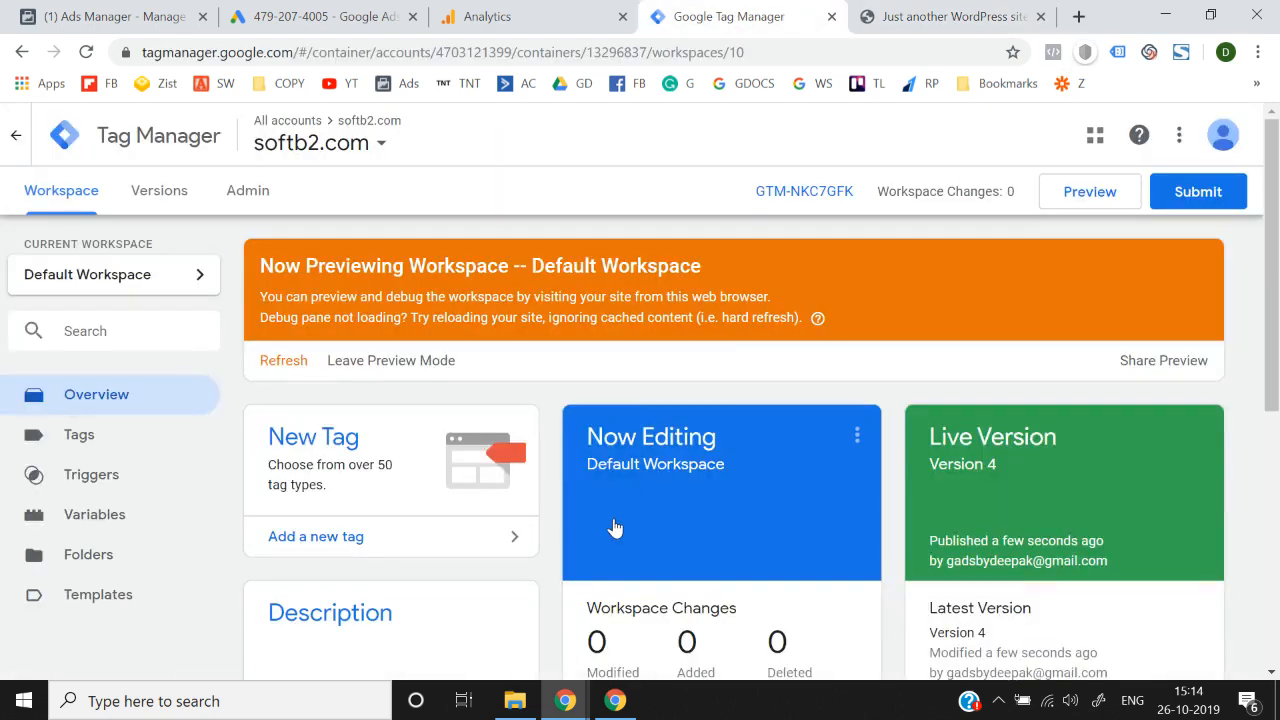
click(950, 16)
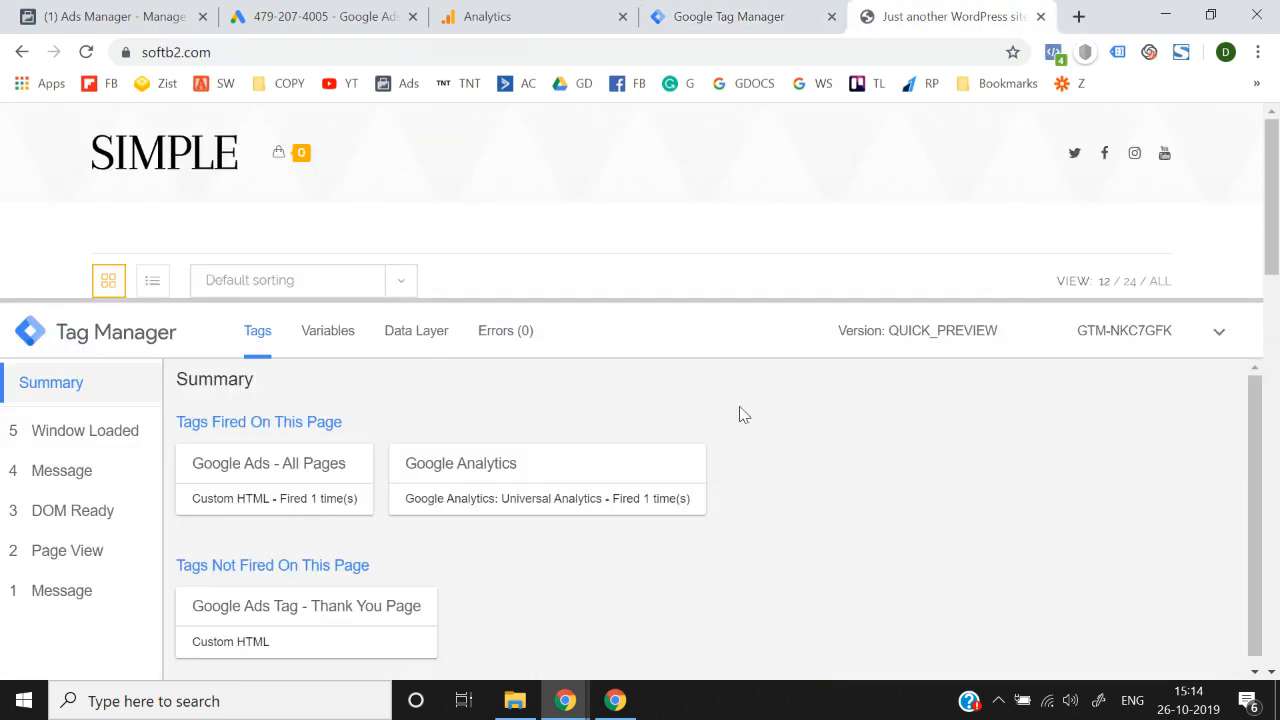
click(333, 12)
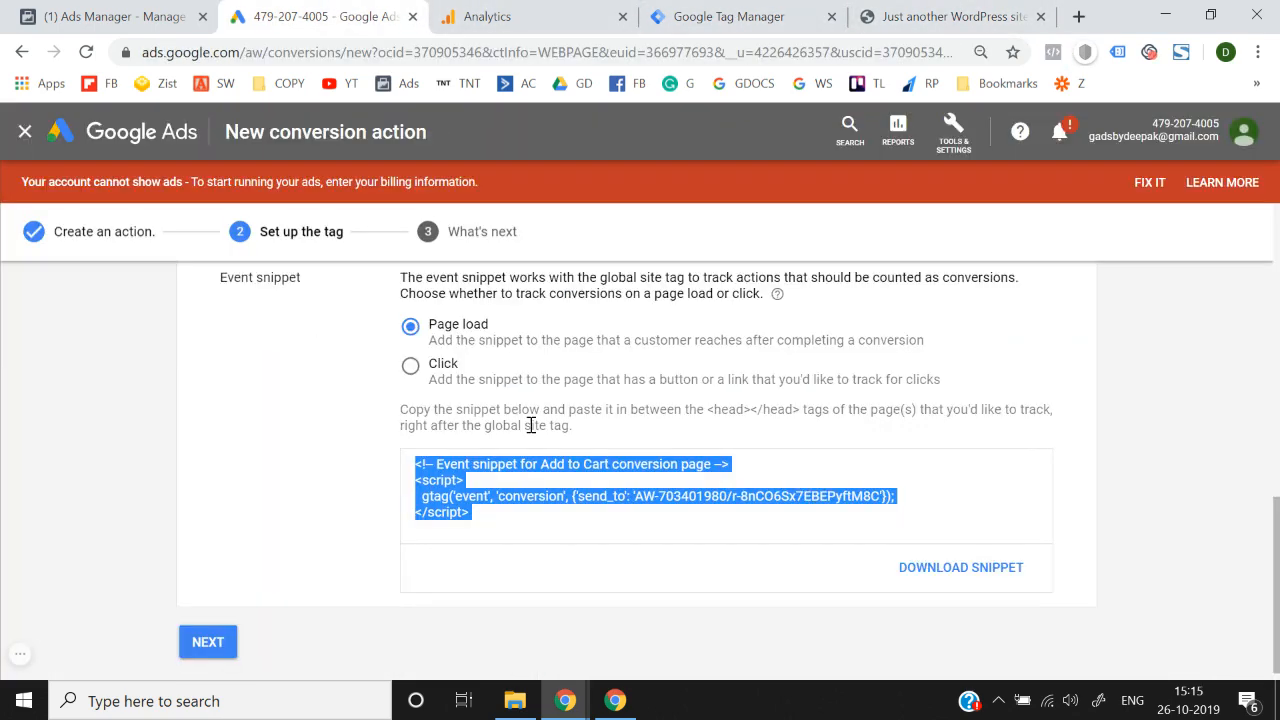
click(912, 14)
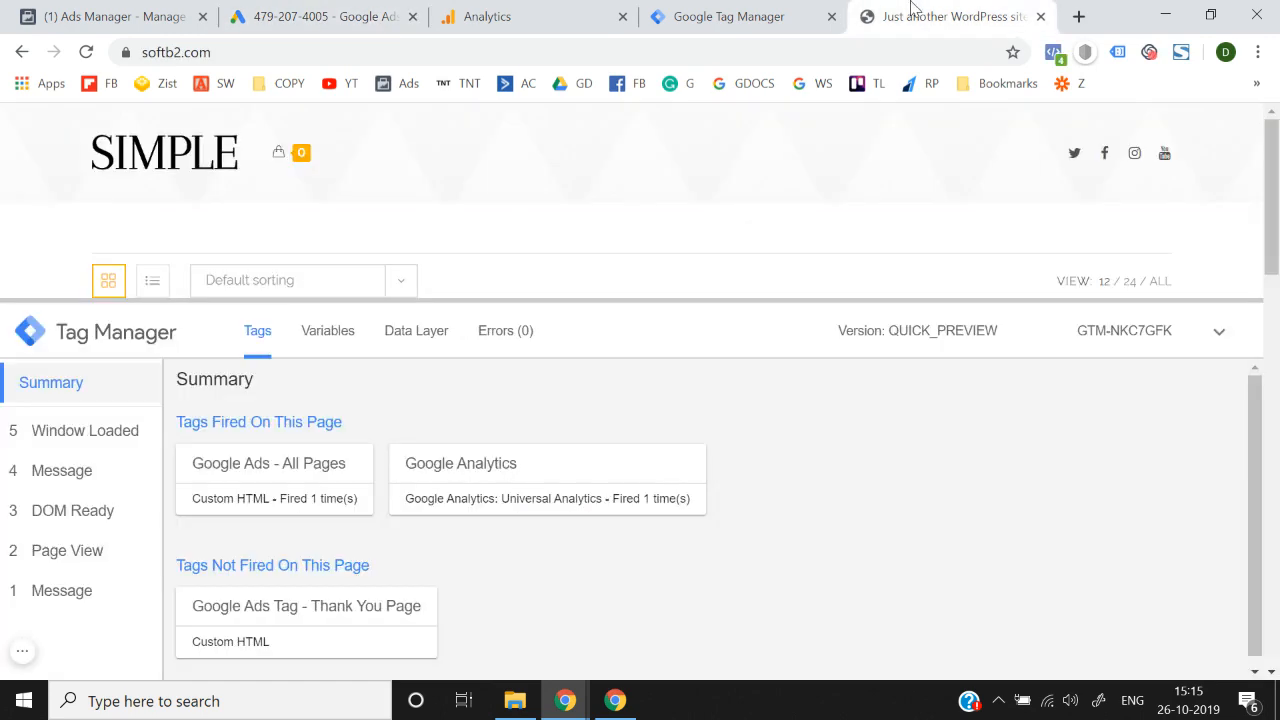
- In Google Ads, set the Add to Cart tag setup method to Use Google Tag Manager and review its instructions
click(330, 16)
scroll(578, 392, up, 6)
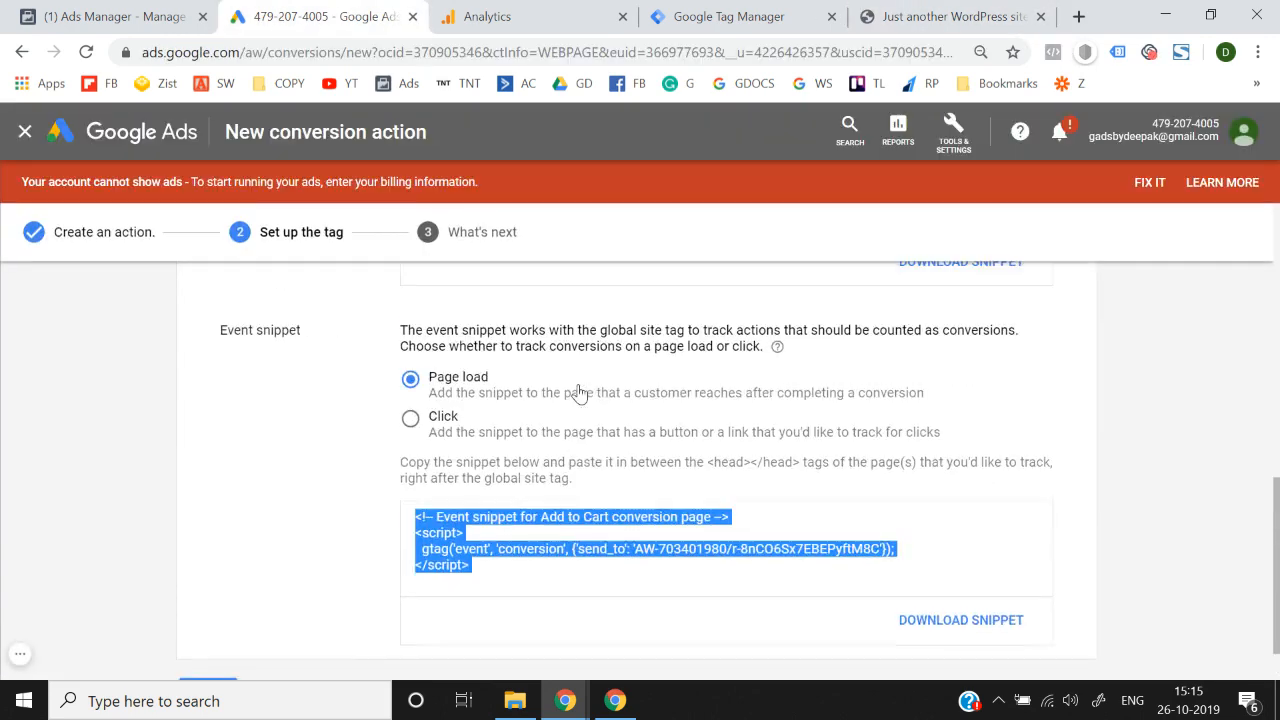
scroll(578, 392, down, 1)
scroll(578, 392, up, 1)
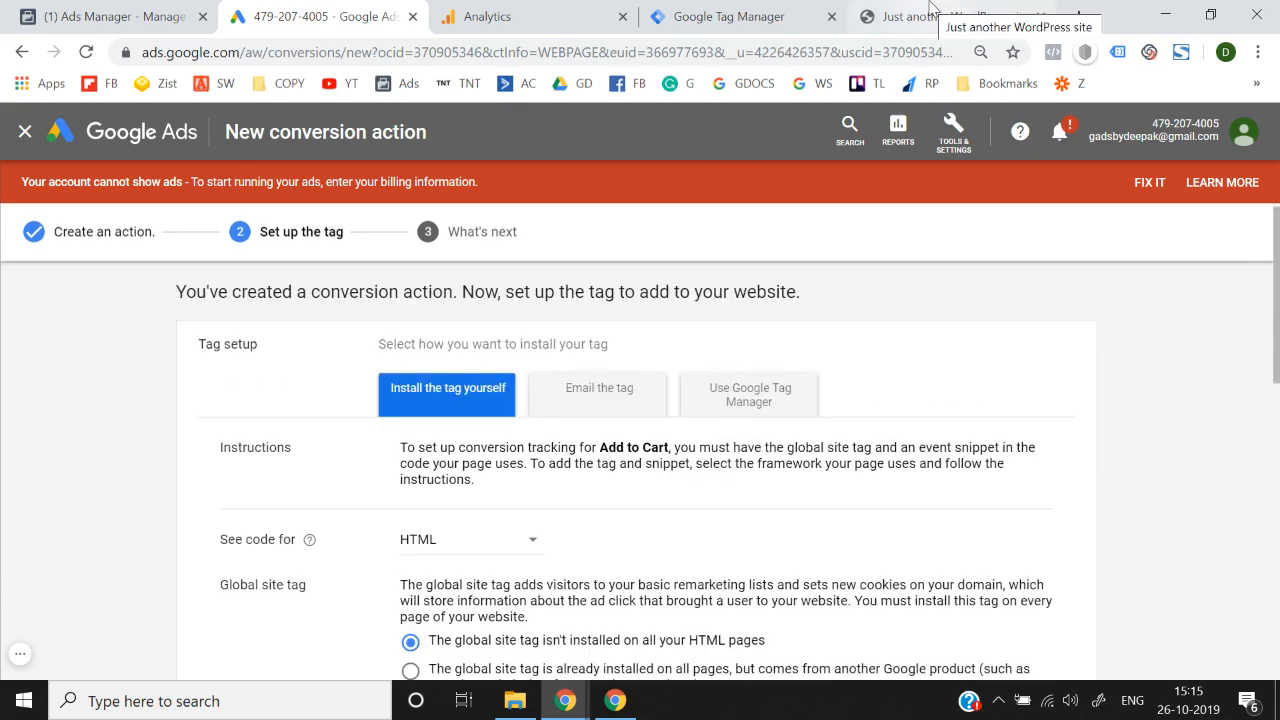
click(765, 399)
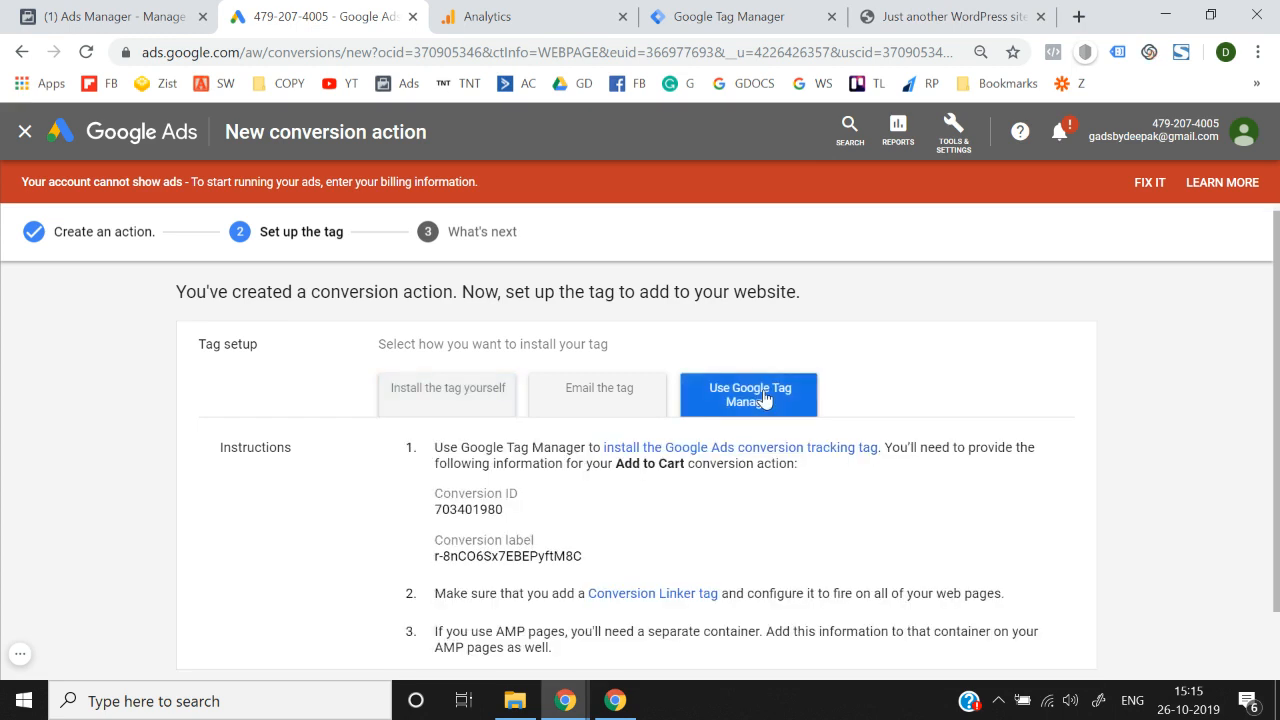
scroll(765, 399, down, 1)
scroll(765, 399, up, 1)
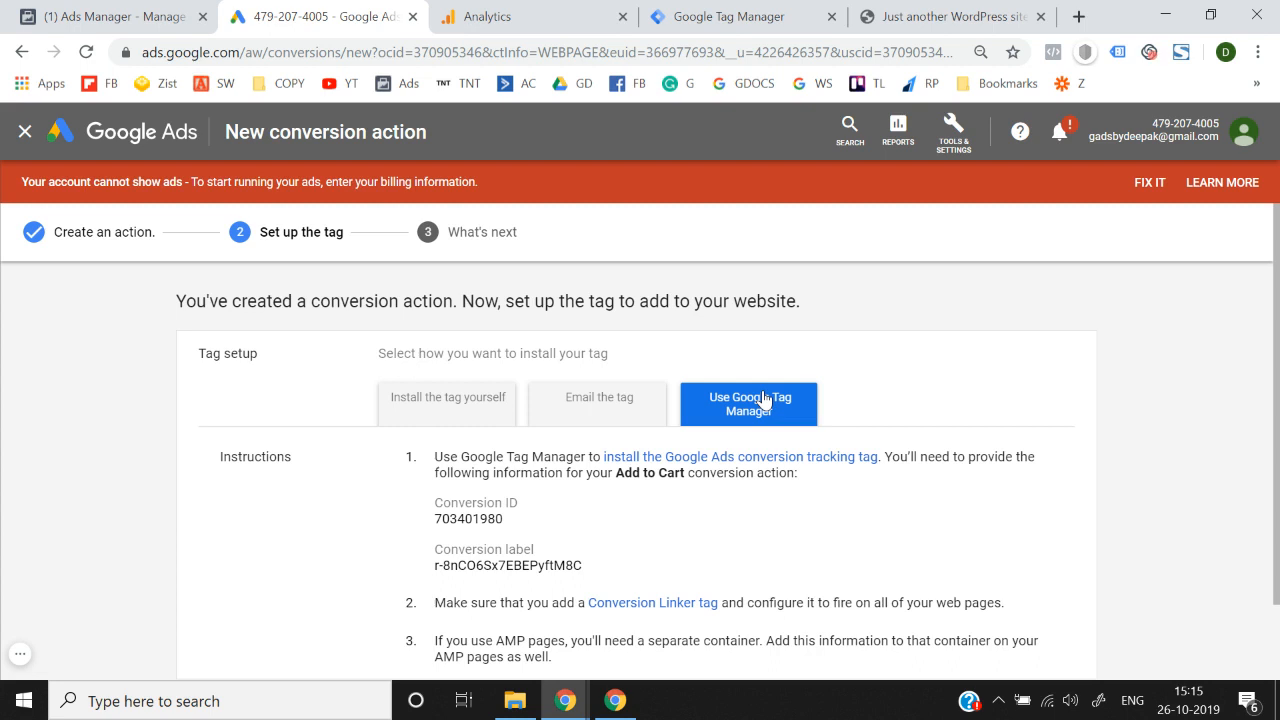
scroll(765, 399, down, 1)
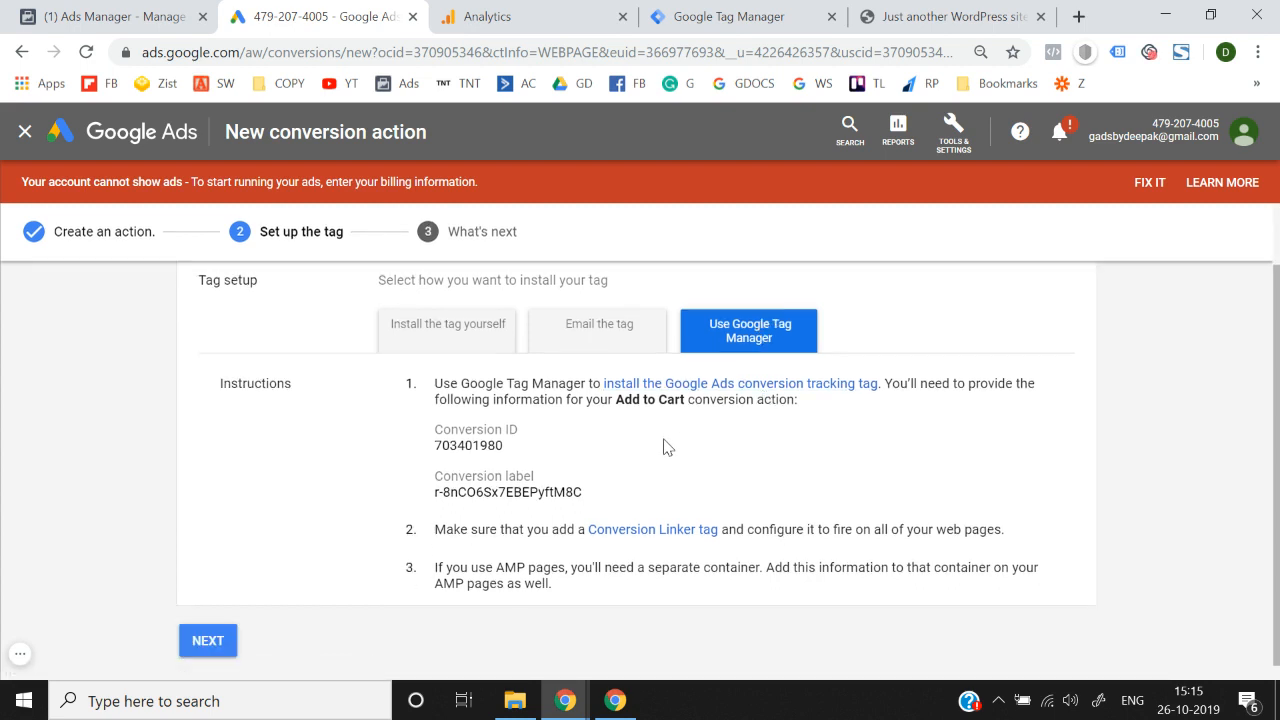
- Return to Tag Manager and leave preview mode for the workspace, confirming the exit
click(730, 16)
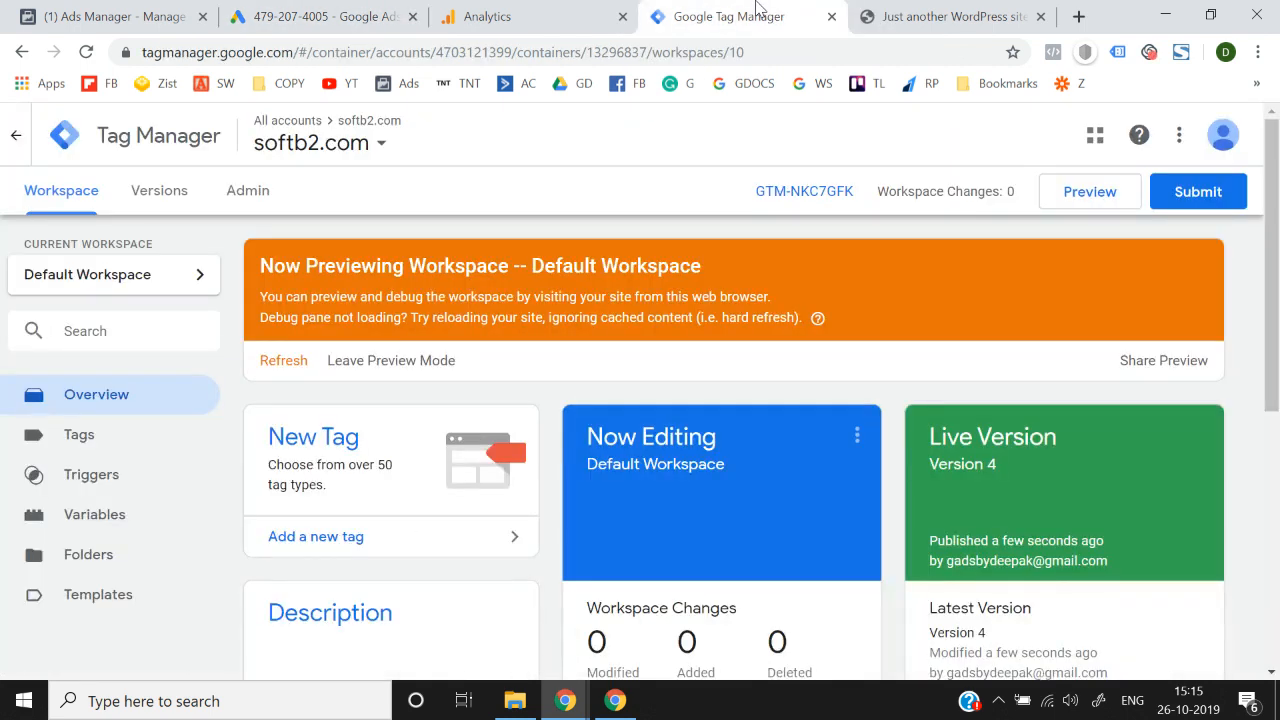
click(427, 361)
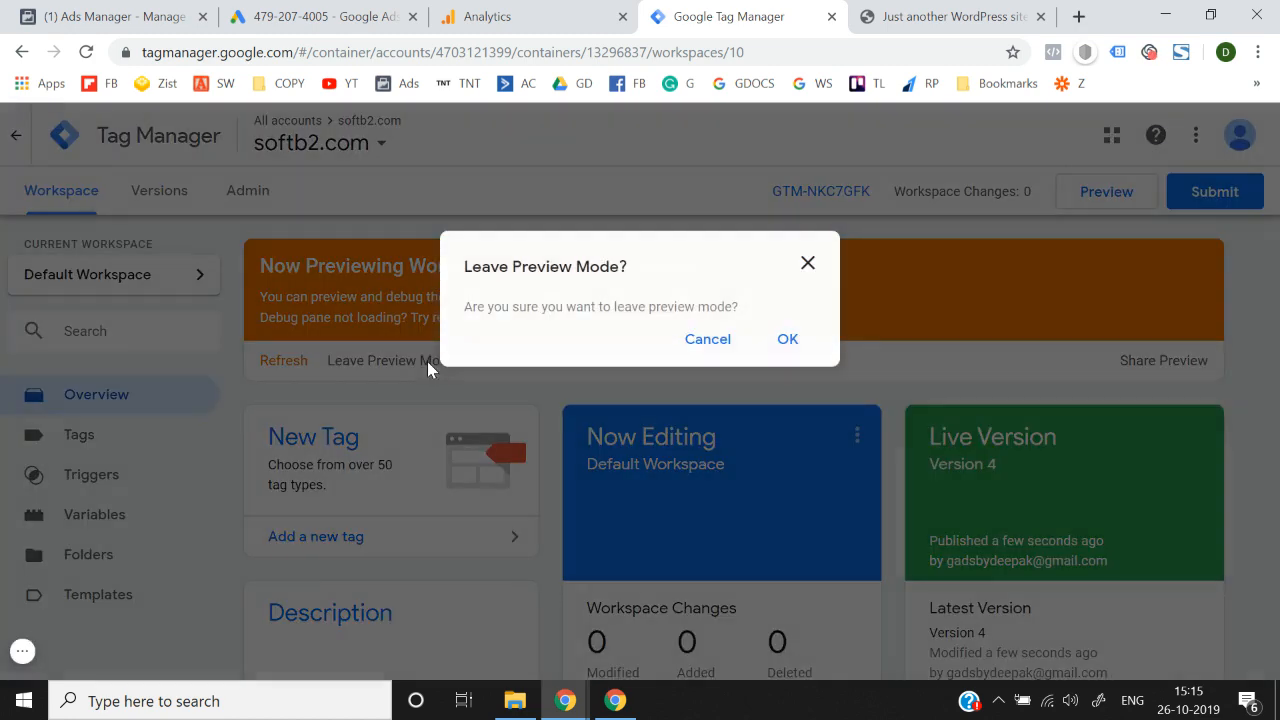
click(788, 340)
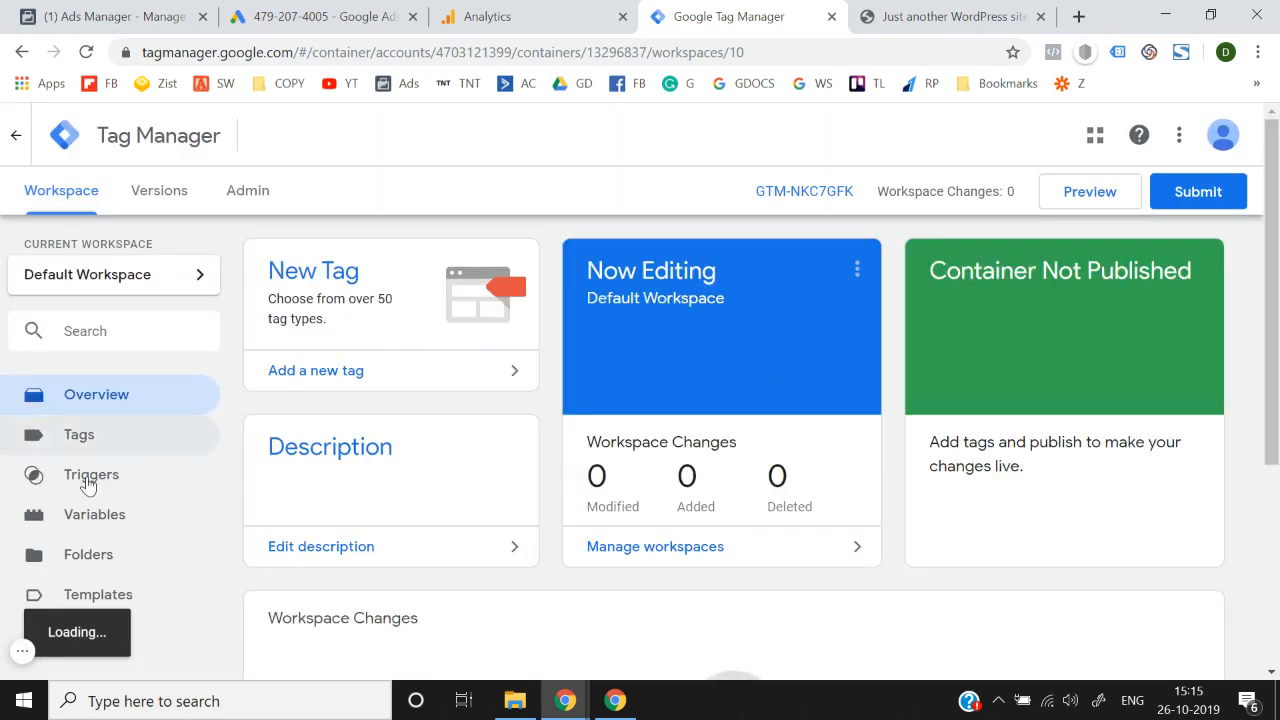
- Delete the Google Ads - All Pages tag from the workspace
click(88, 446)
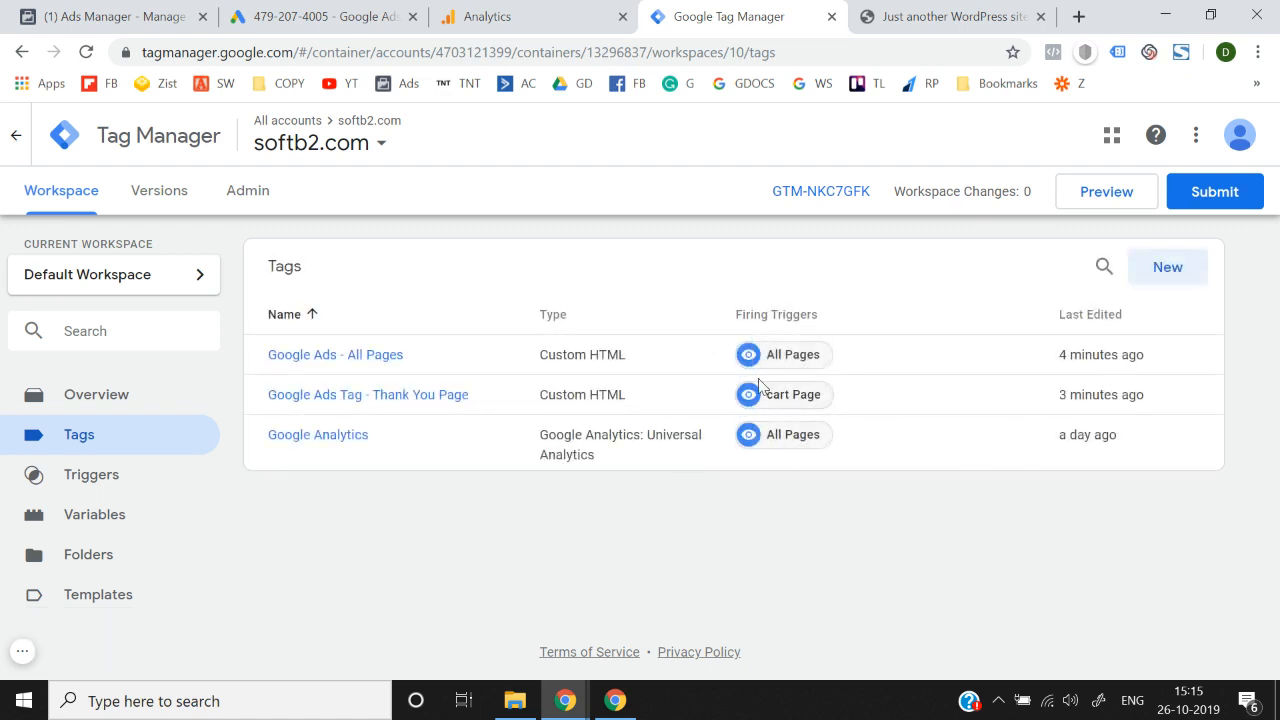
click(357, 358)
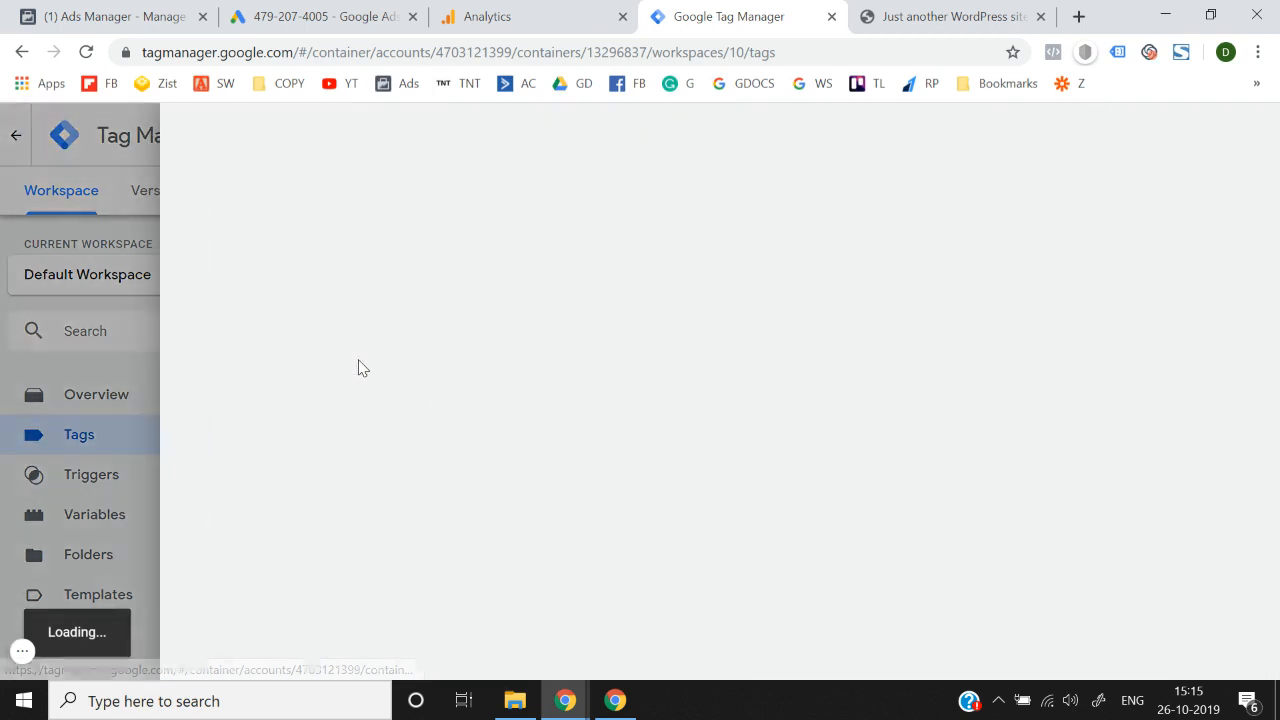
scroll(1160, 383, down, 3)
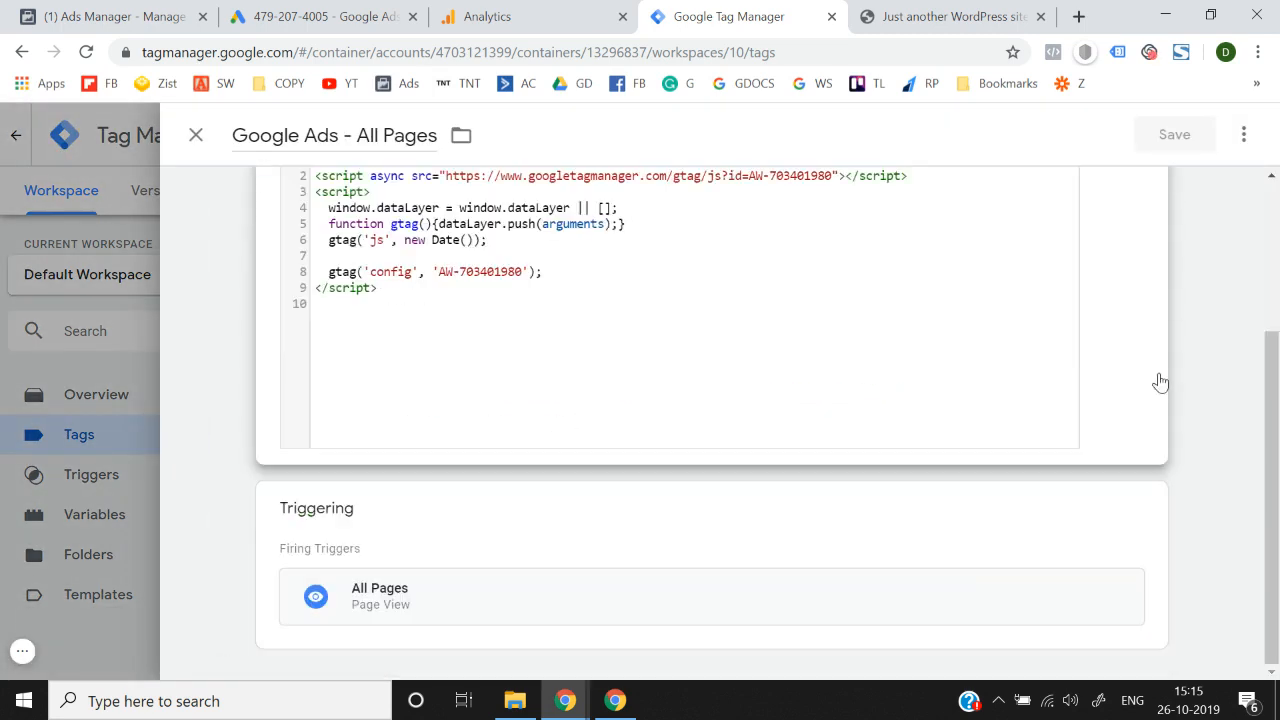
click(1241, 133)
click(1198, 225)
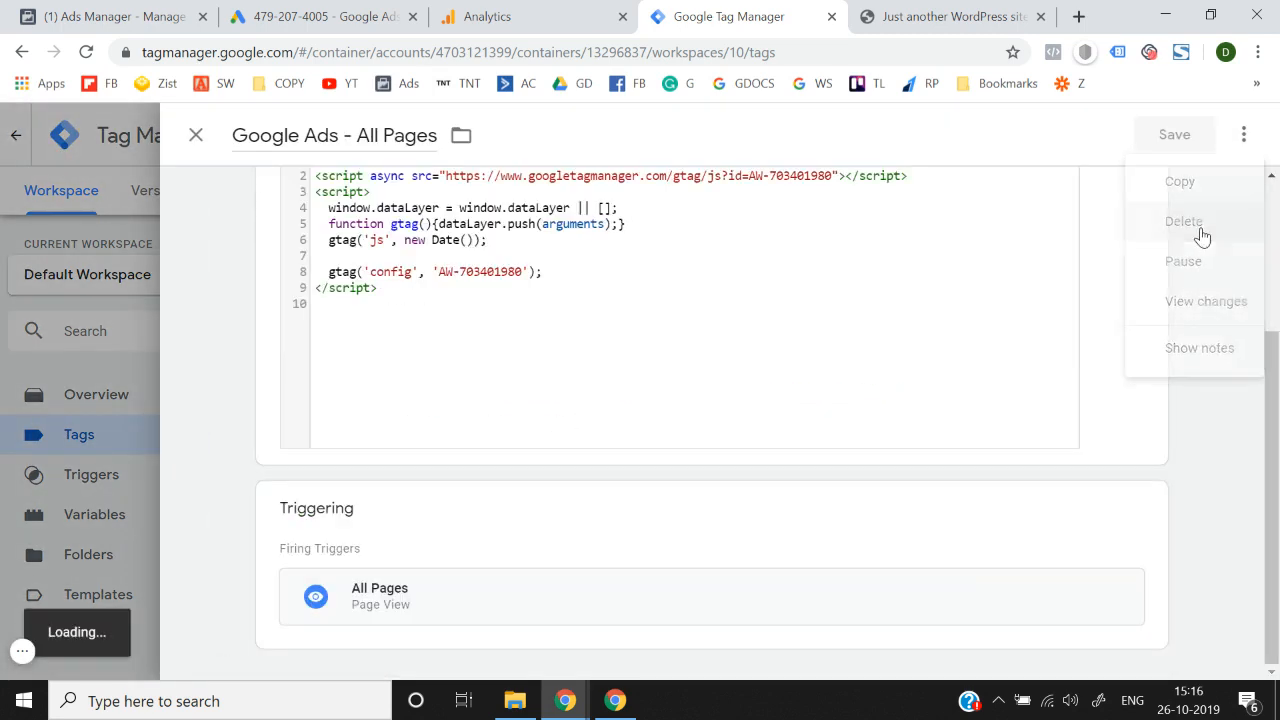
click(823, 343)
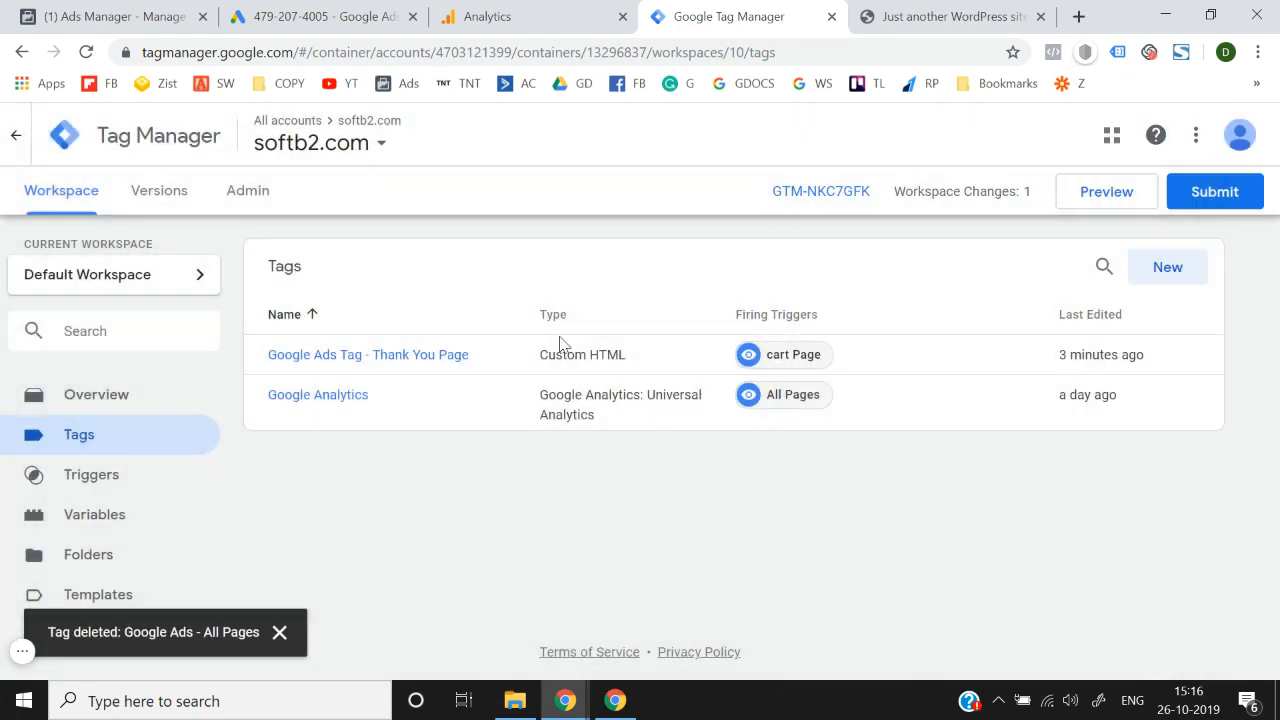
- Delete the Google Ads Tag - Thank You Page tag from the workspace and confirm the deletion
click(418, 356)
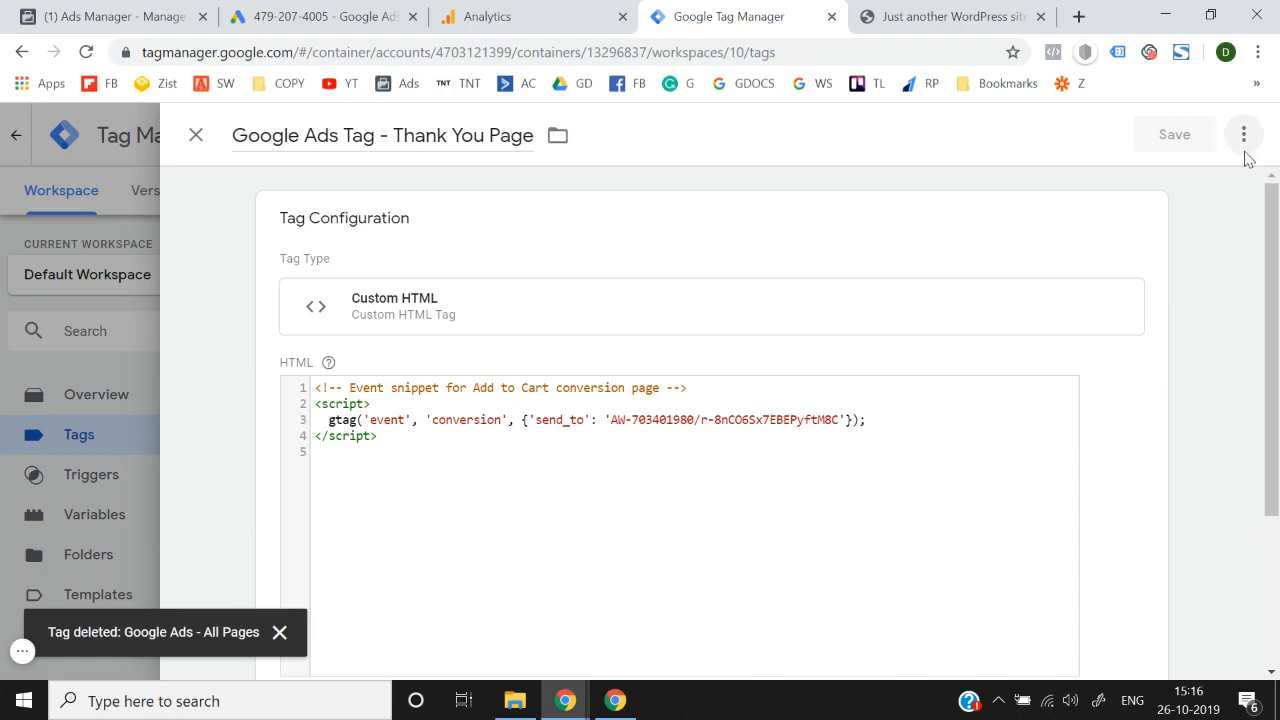
click(1243, 135)
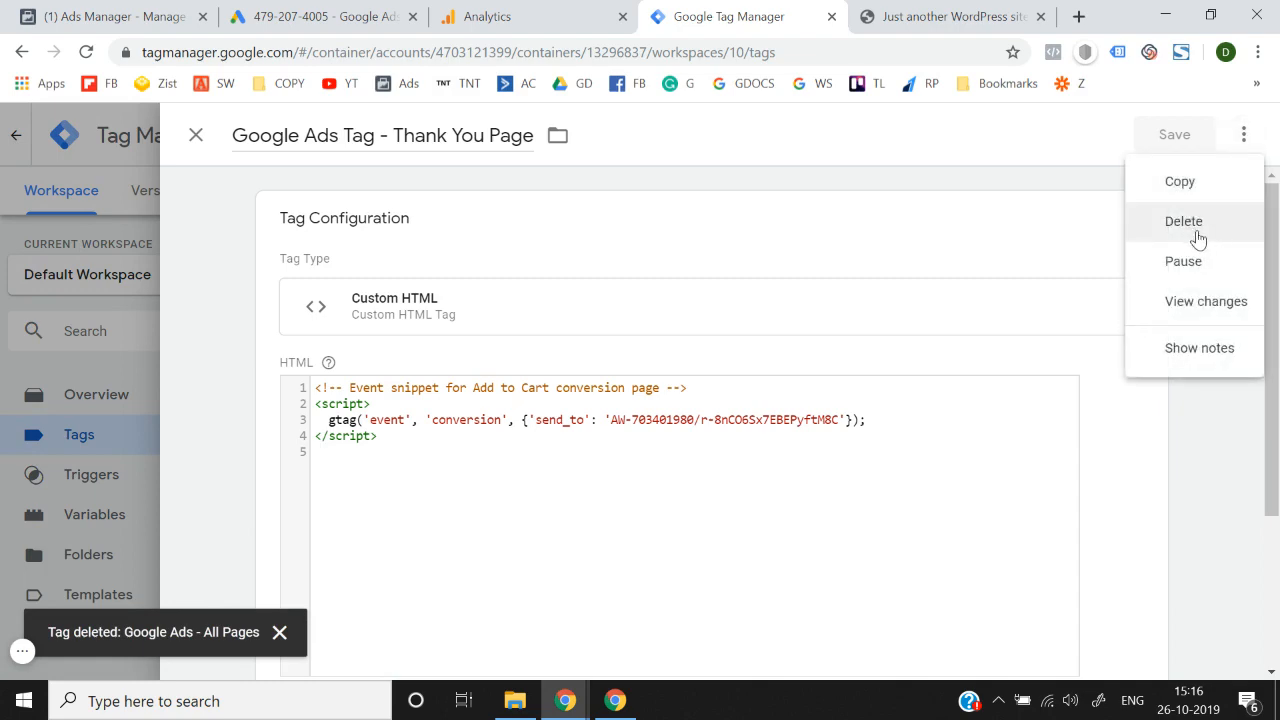
click(1195, 224)
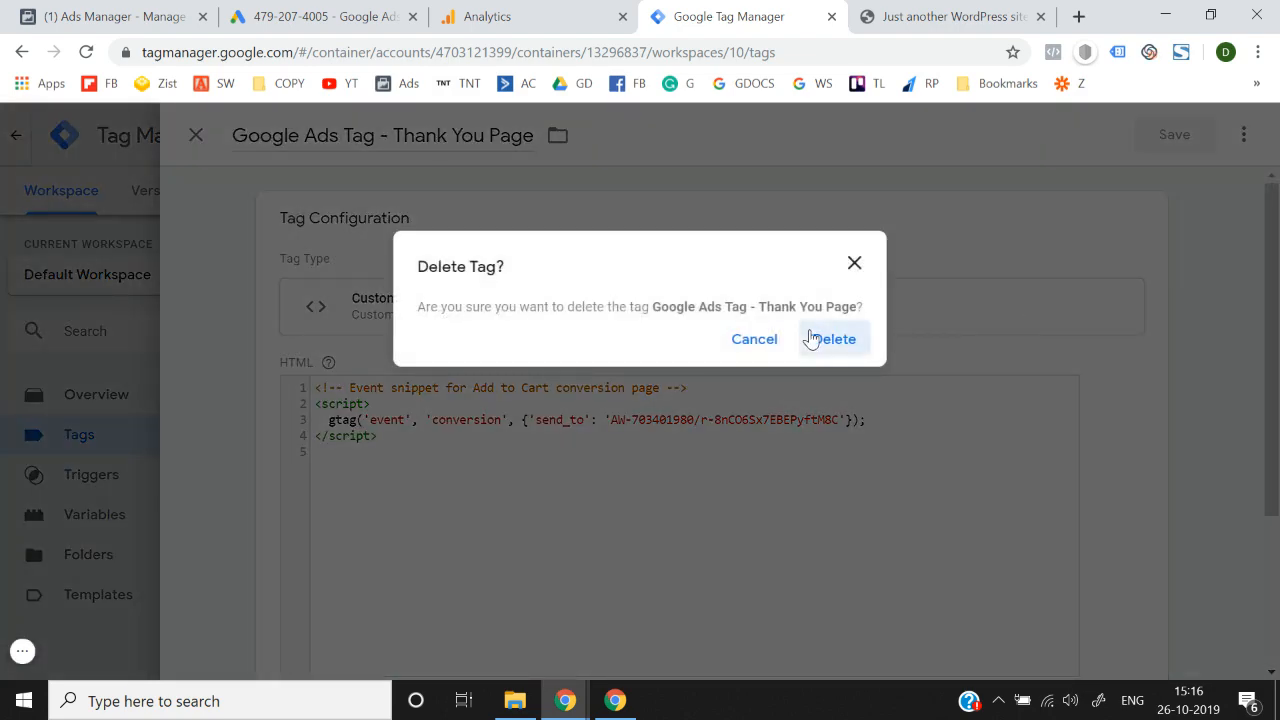
click(811, 340)
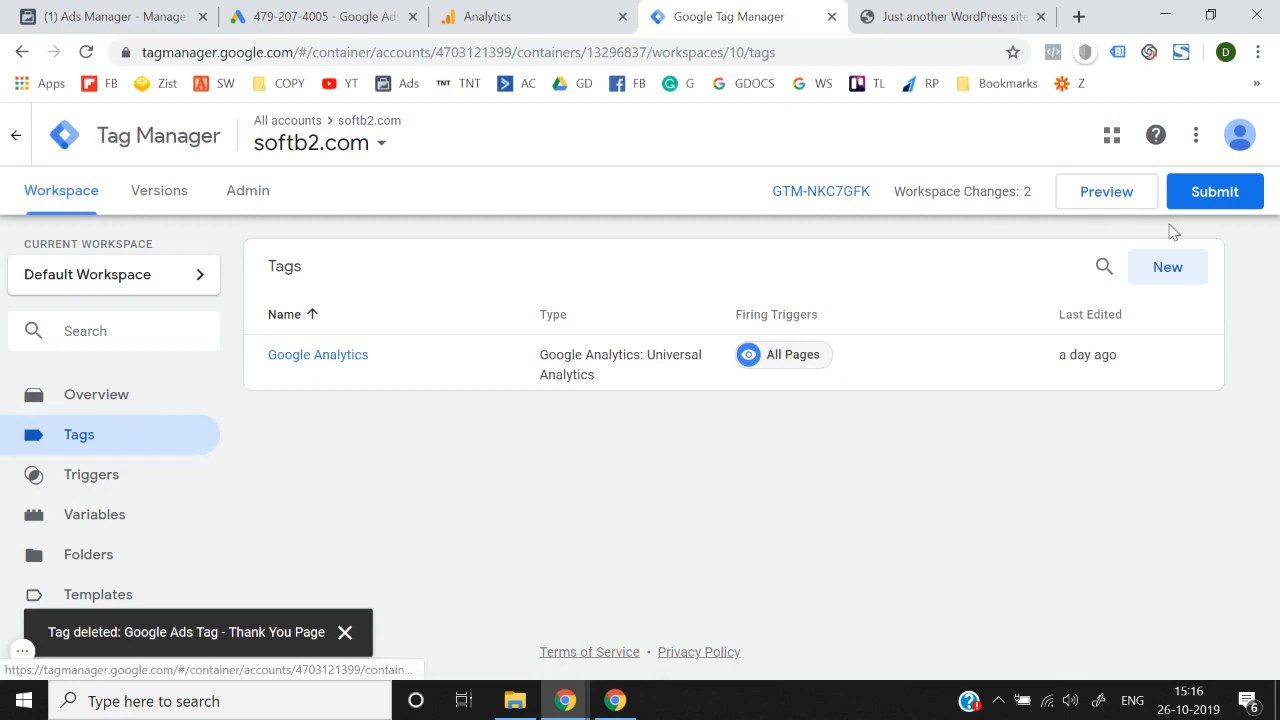
- Submit and publish the workspace changes without a version name or description, and return to the workspace overview
click(1239, 200)
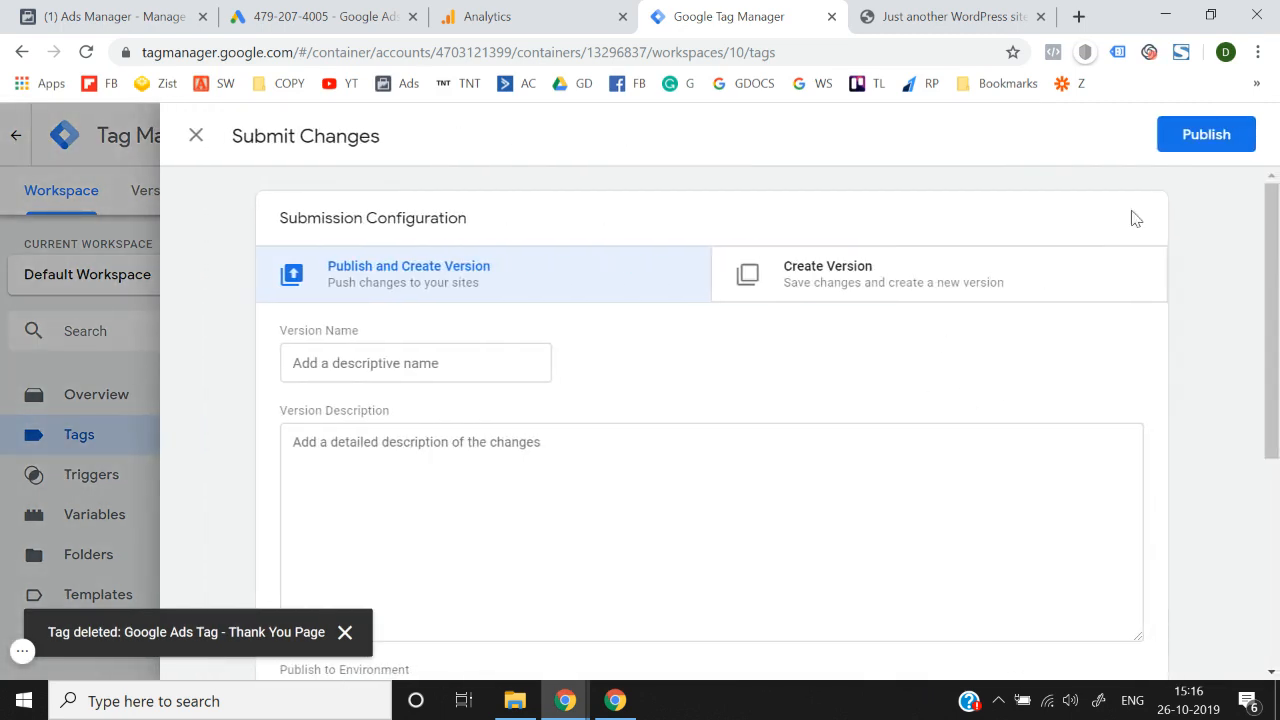
click(1219, 152)
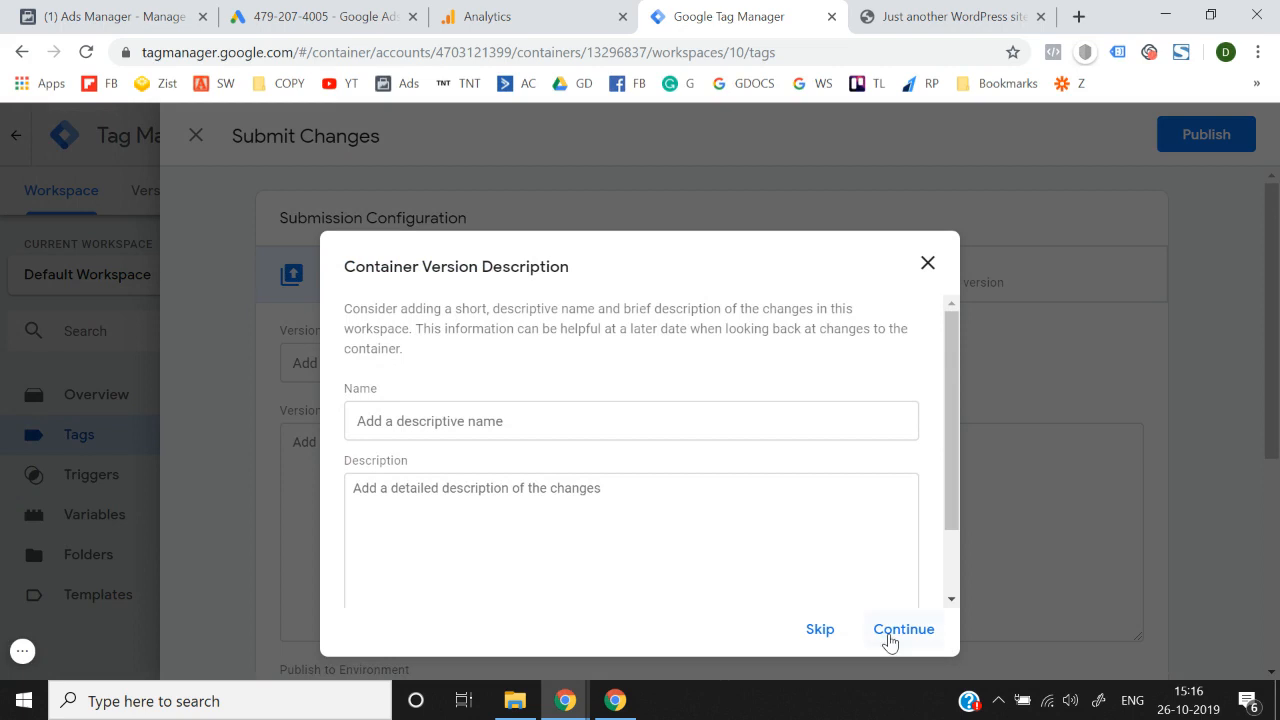
click(889, 632)
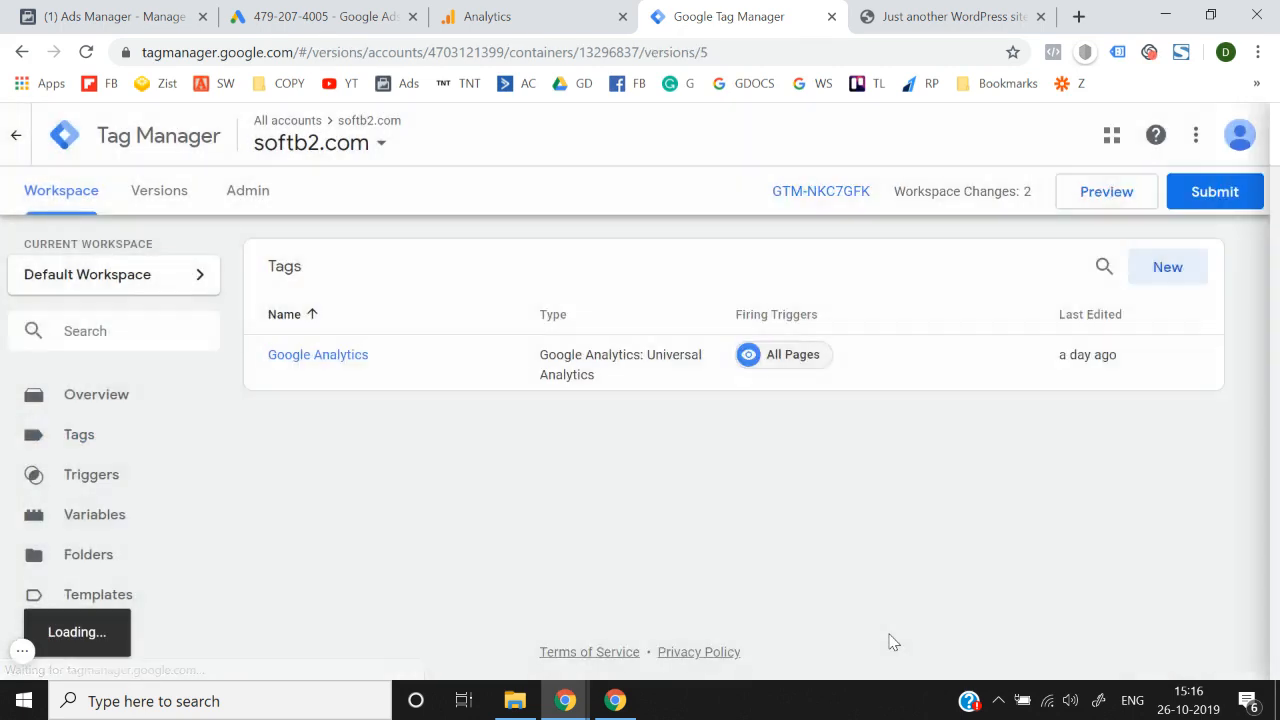
click(52, 200)
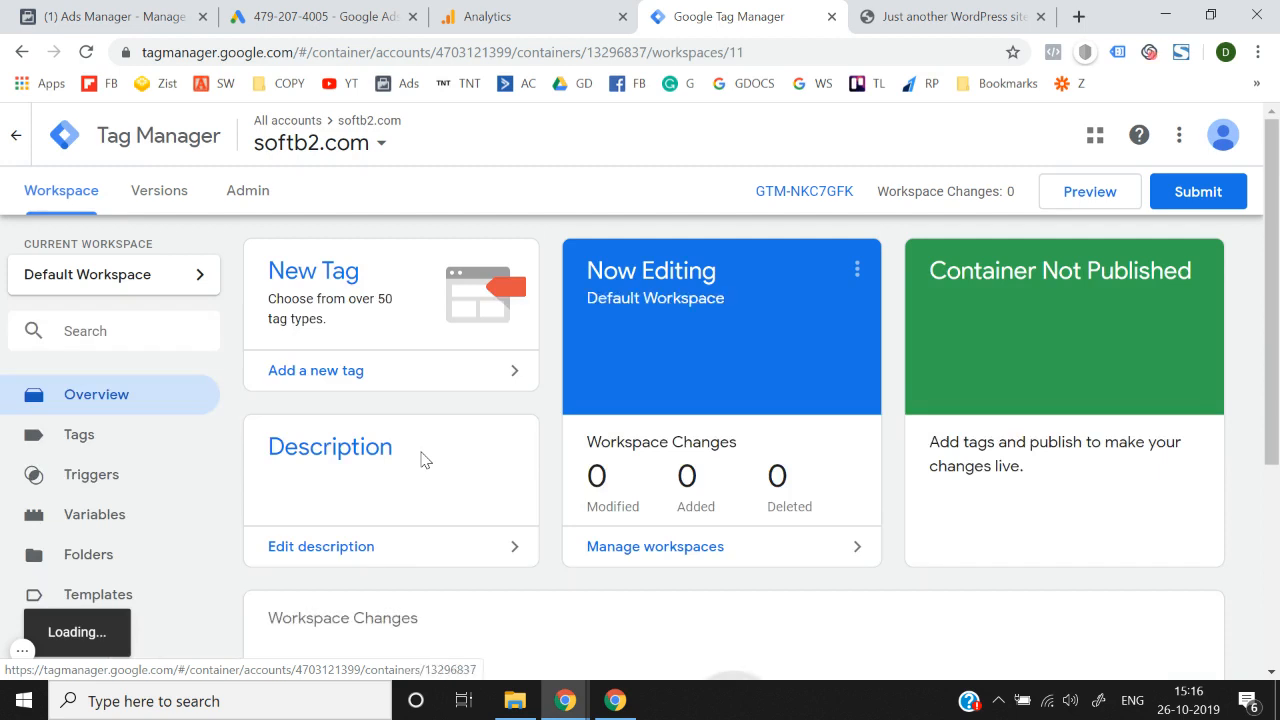
- Check the Google Ads setup instructions, return to Tag Manager and create a new tag named Google Ads Conversion Tracking
click(329, 8)
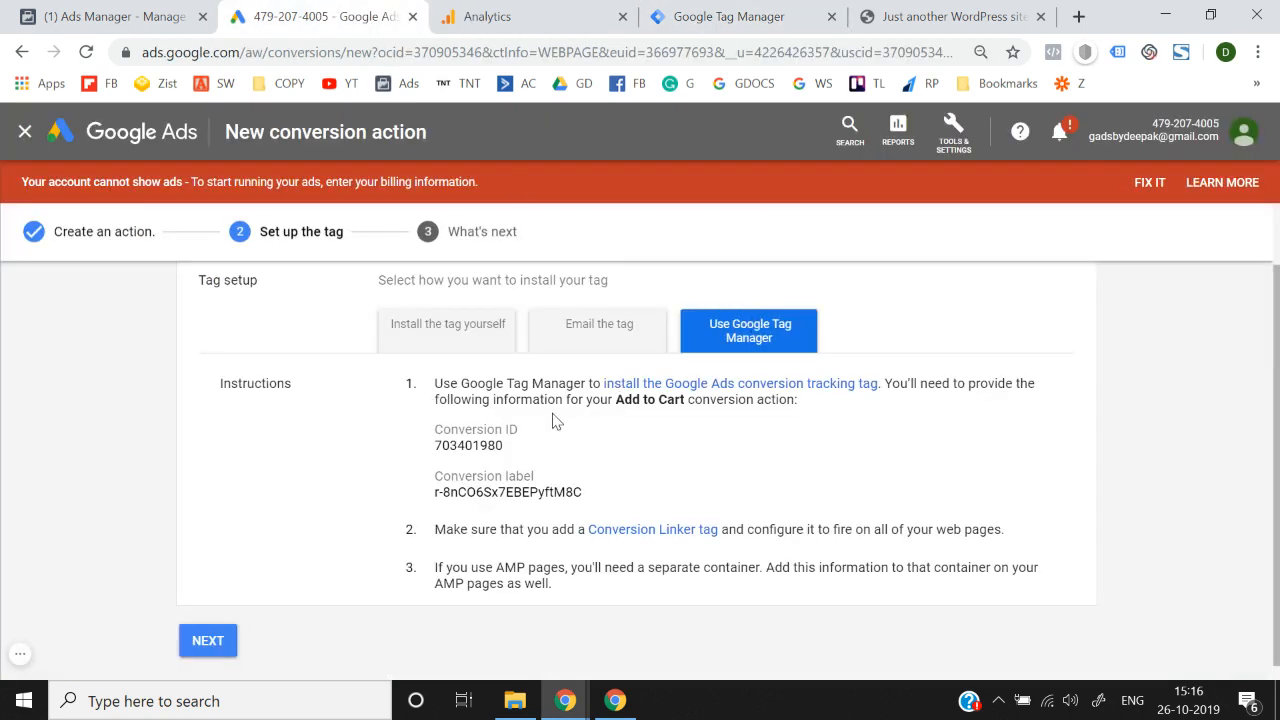
click(720, 12)
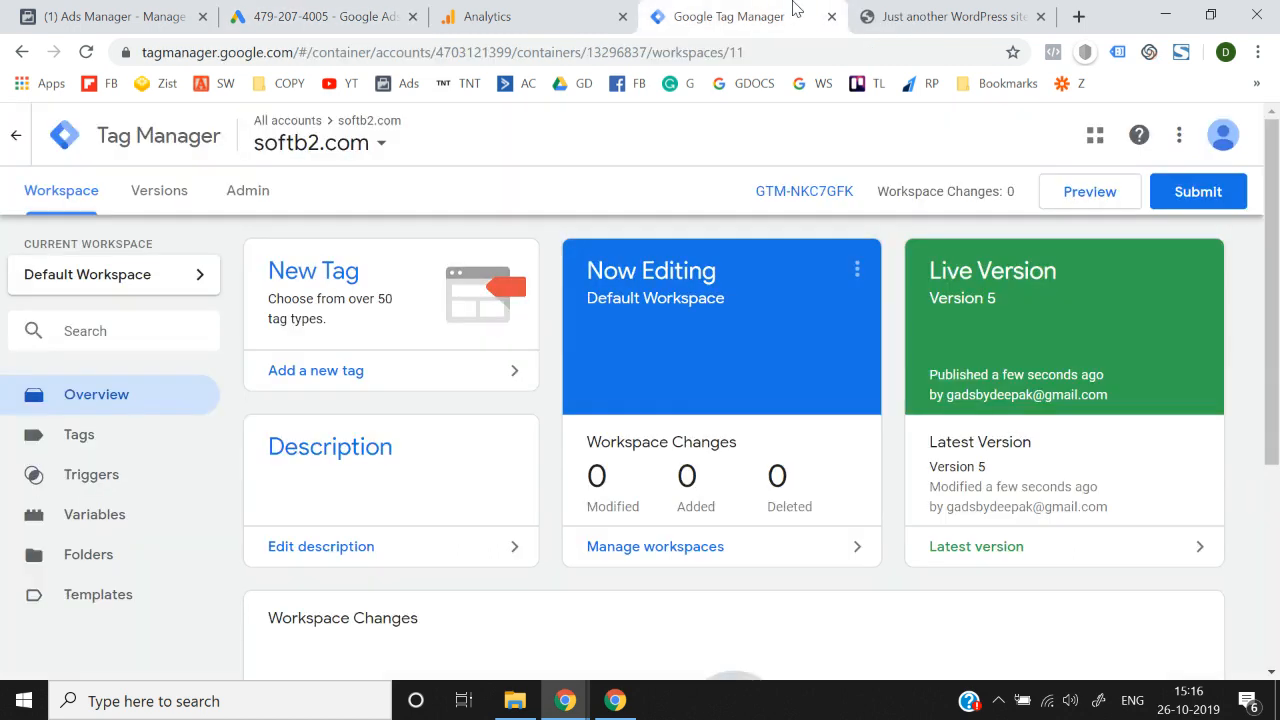
click(347, 372)
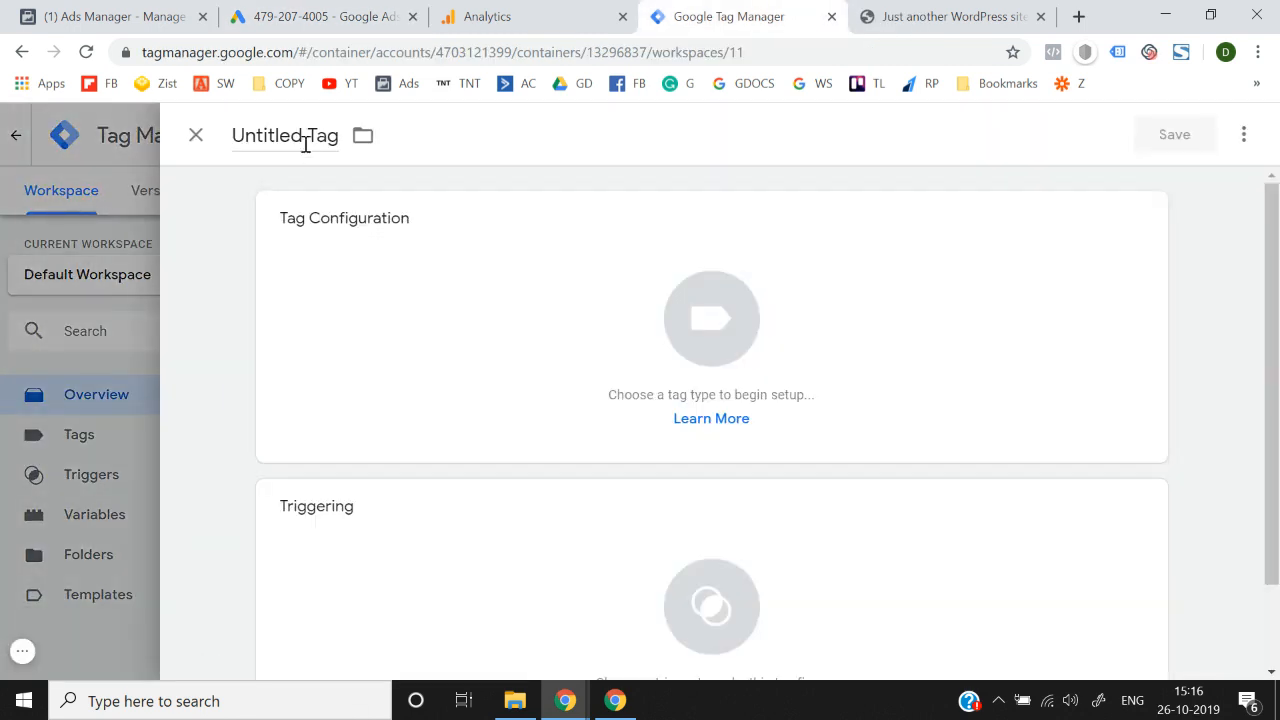
click(304, 138)
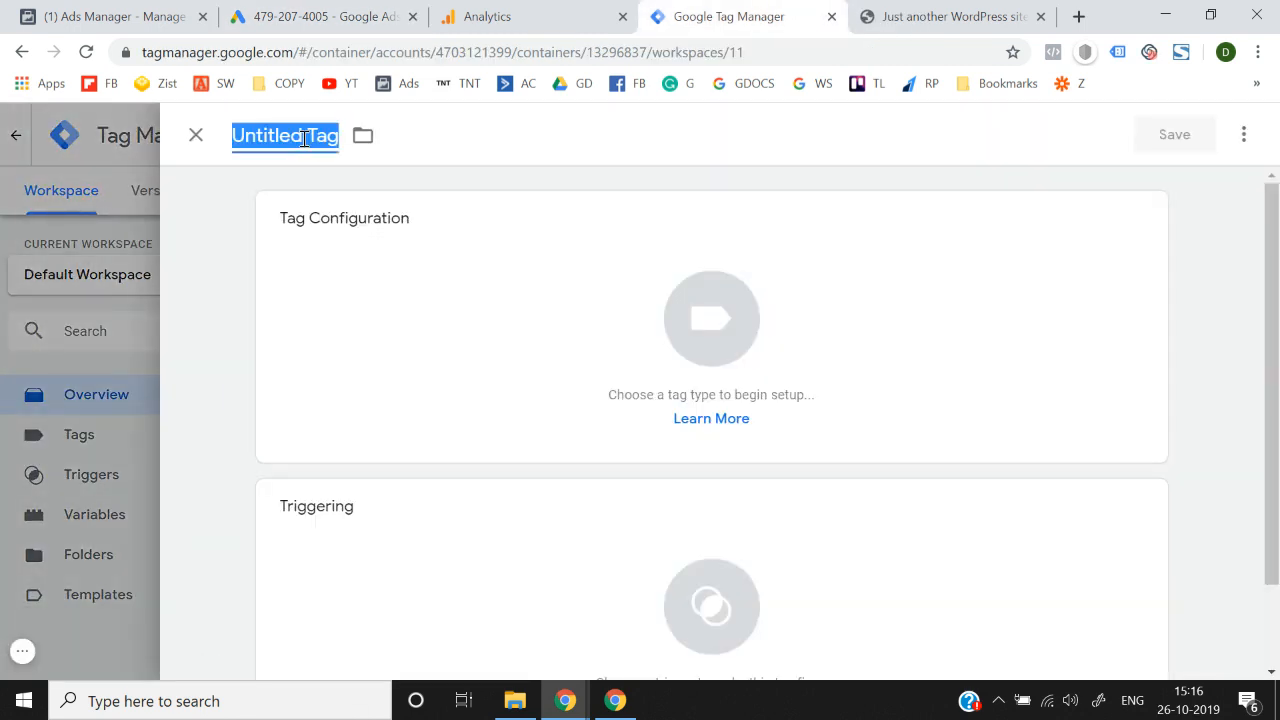
text(Co)
key(BackSpace)
text(Google Ads C)
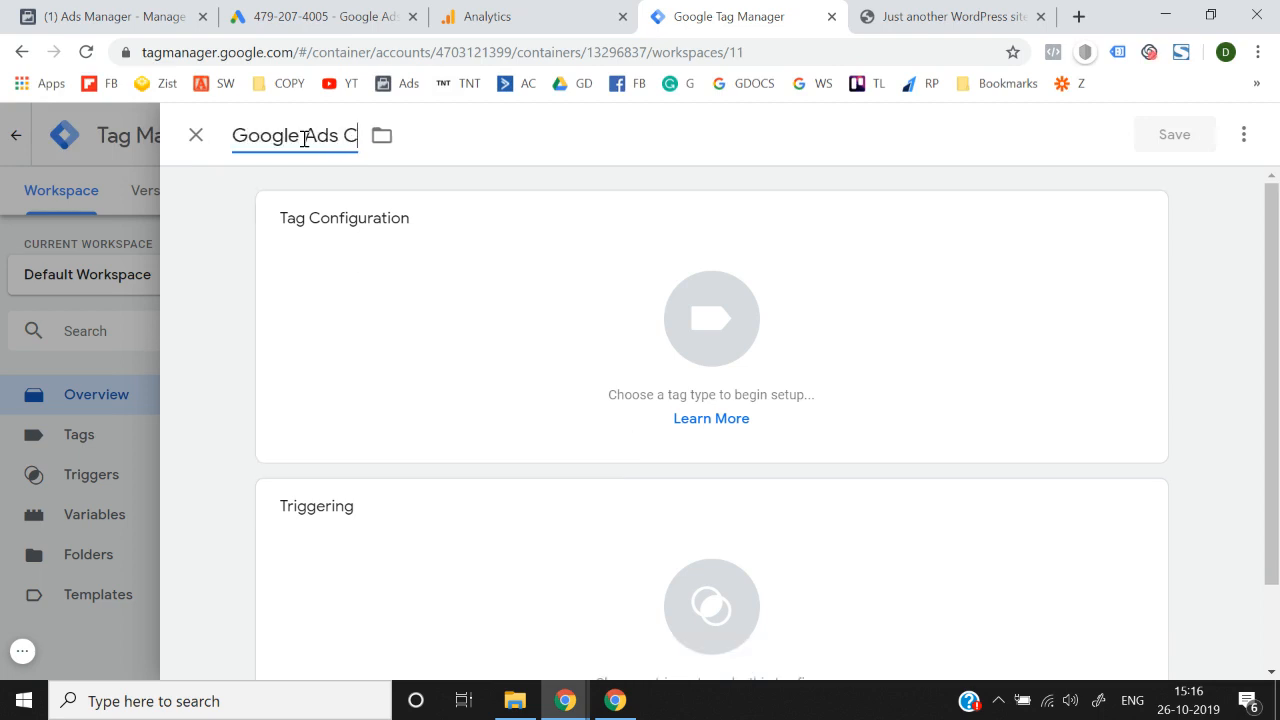
text(onversion)
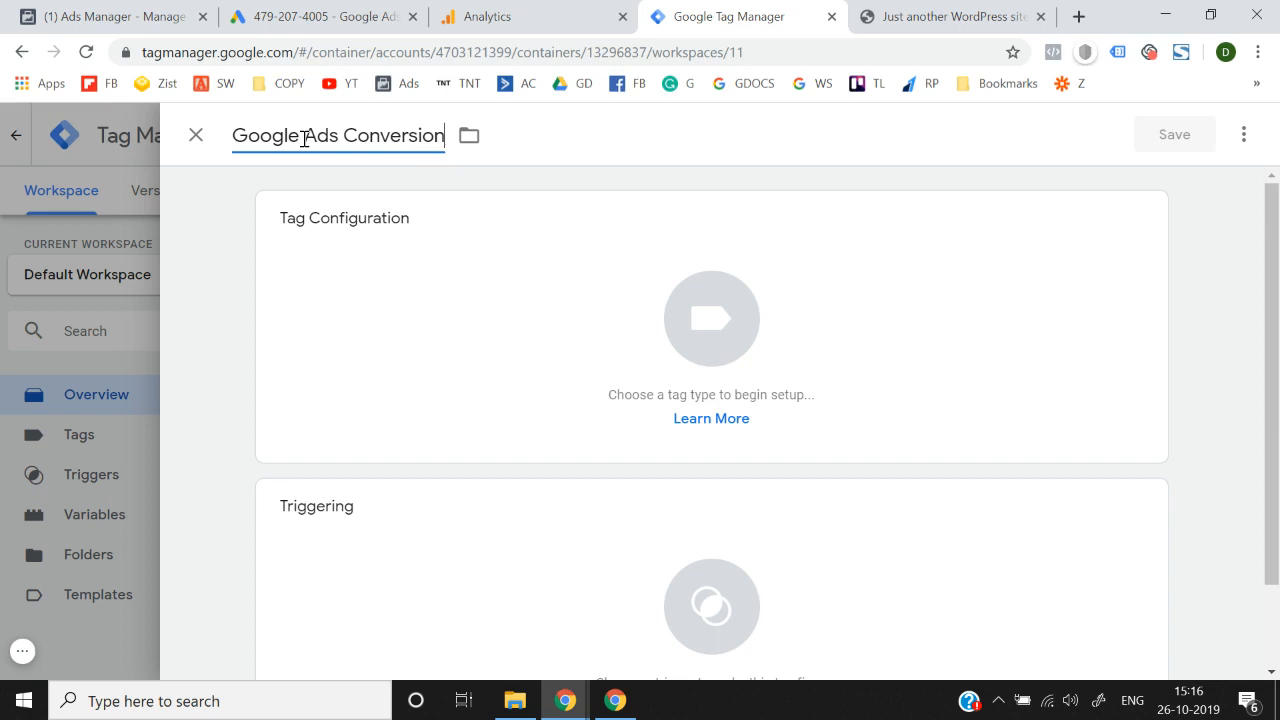
text( Tracking)
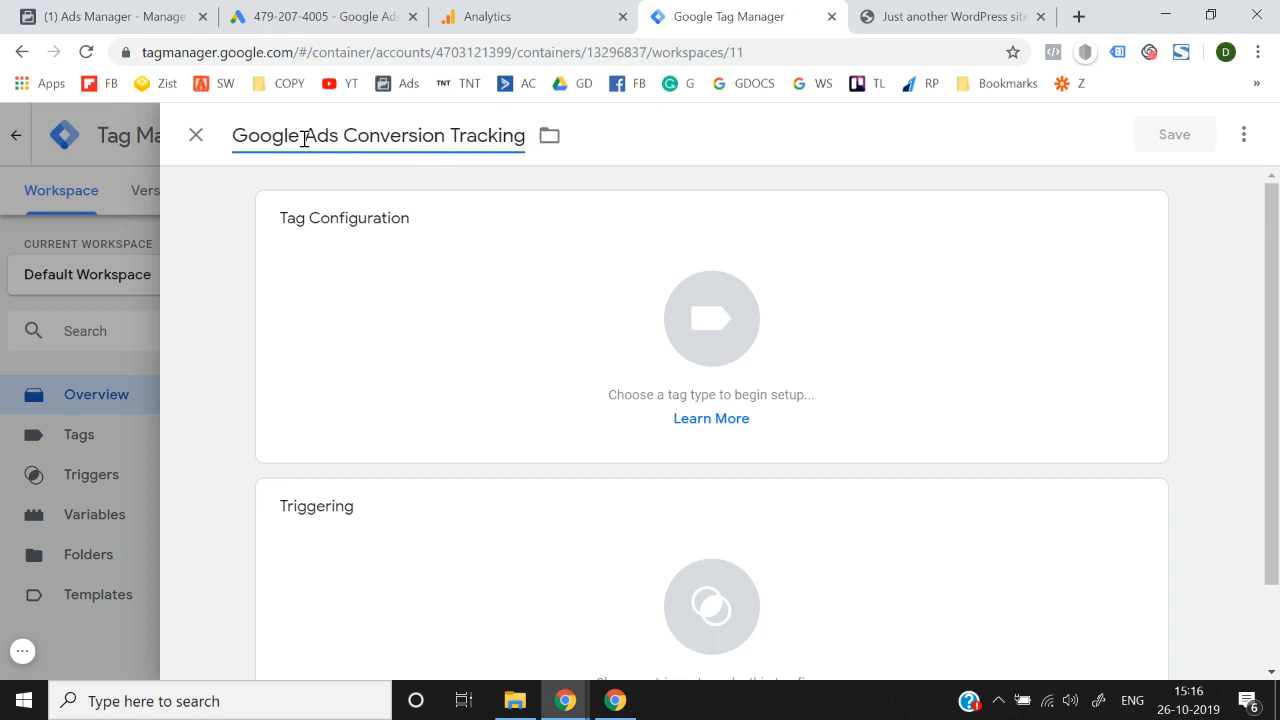
- Set the new tag's type to Google Ads Conversion Tracking
click(748, 343)
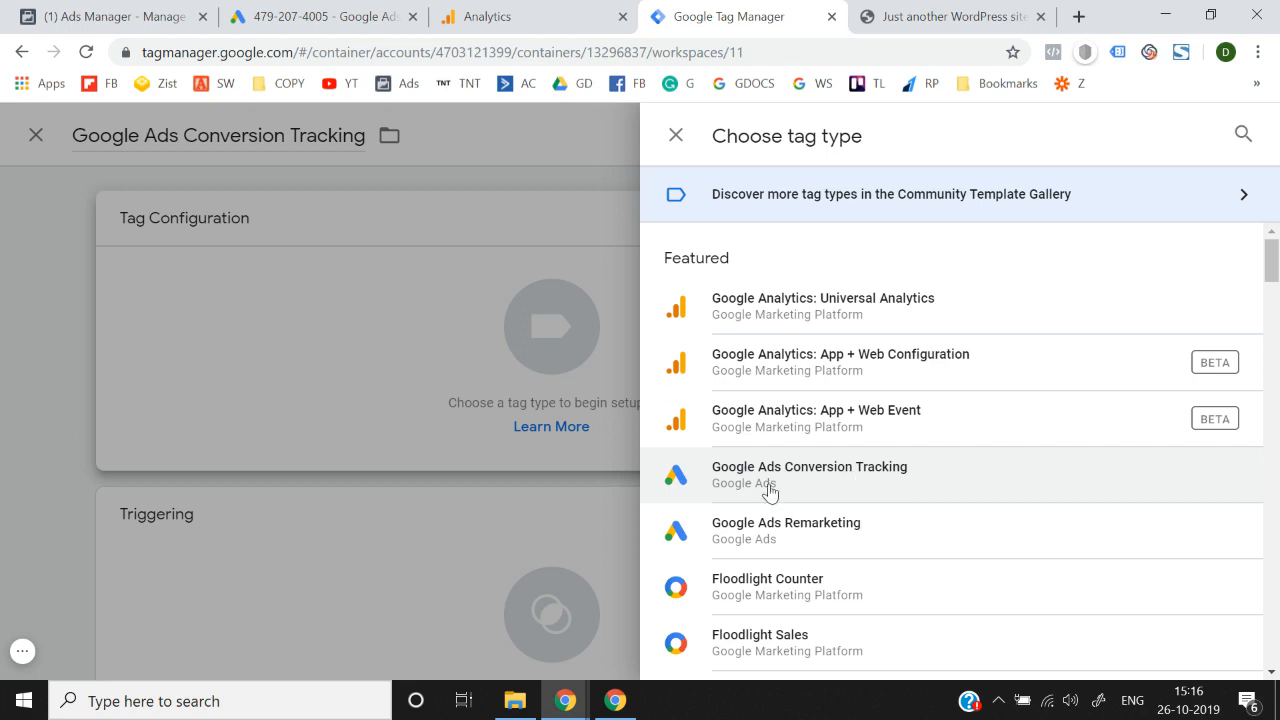
click(827, 484)
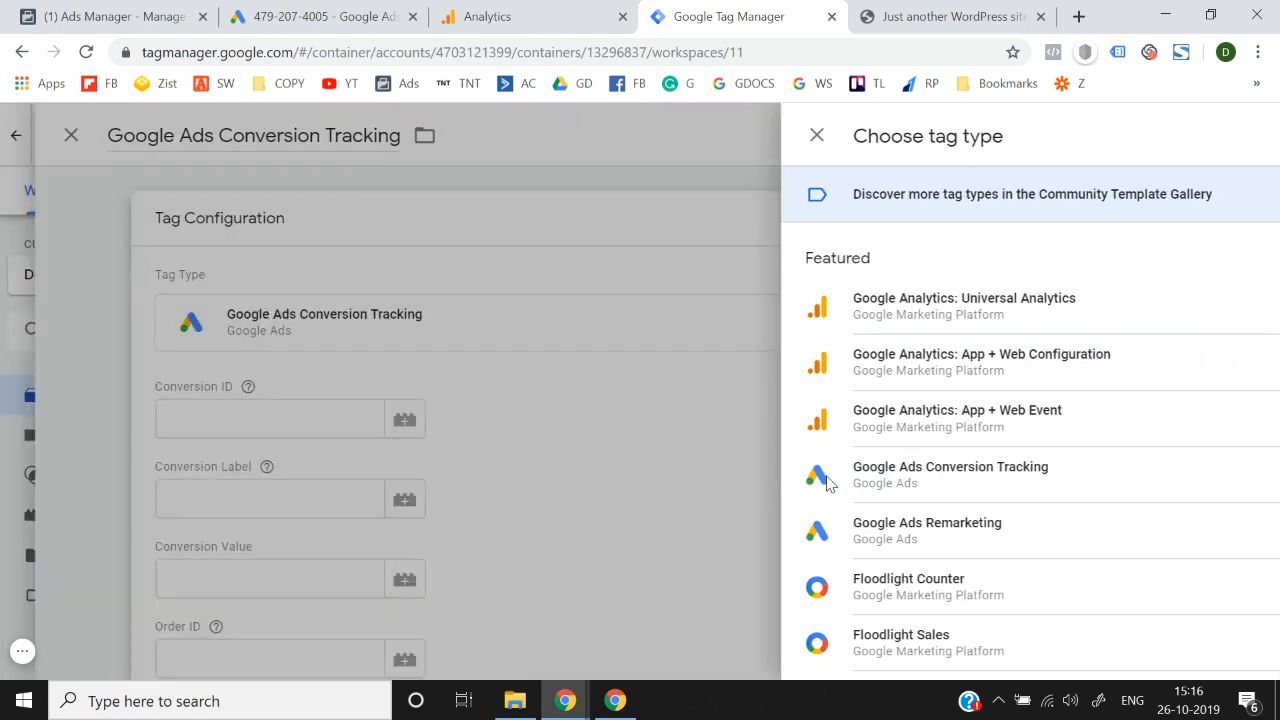
scroll(452, 402, down, 1)
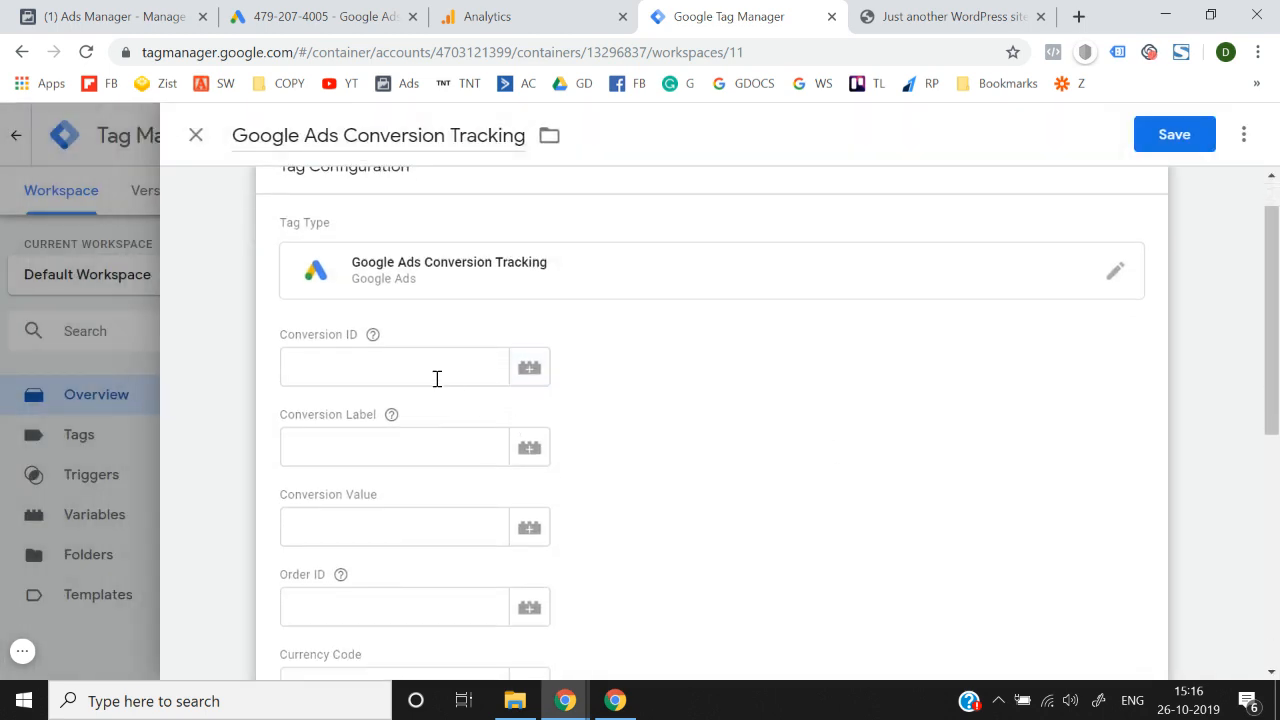
- Copy the Add to Cart conversion ID from Google Ads into the tag's Conversion ID in Tag Manager
key(ctrl+2)
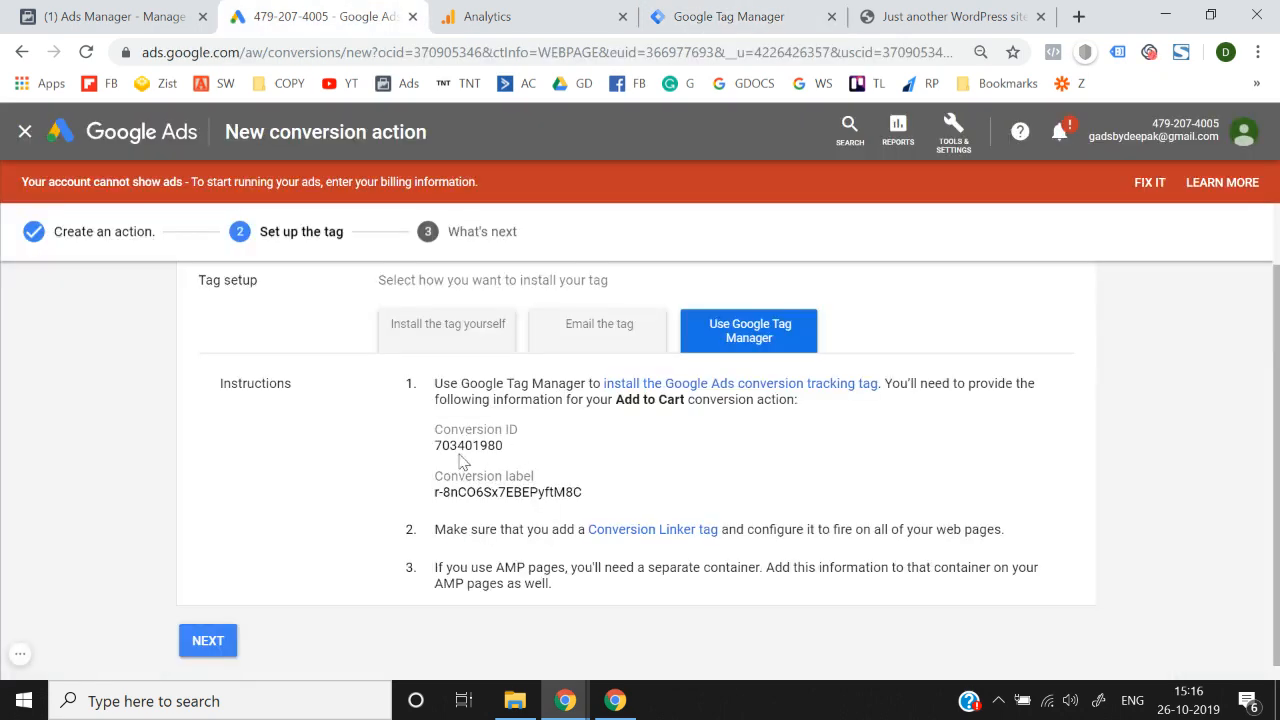
drag(437, 445, 507, 455)
key(ctrl+c)
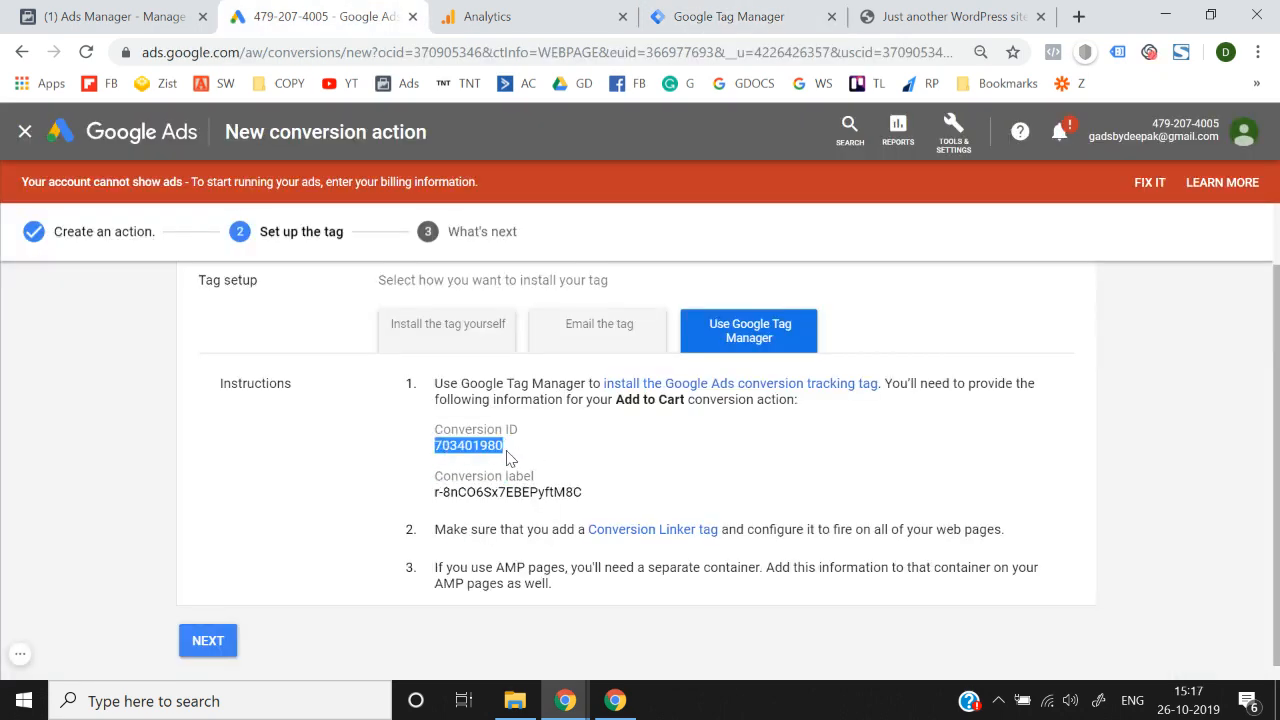
key(ctrl+4)
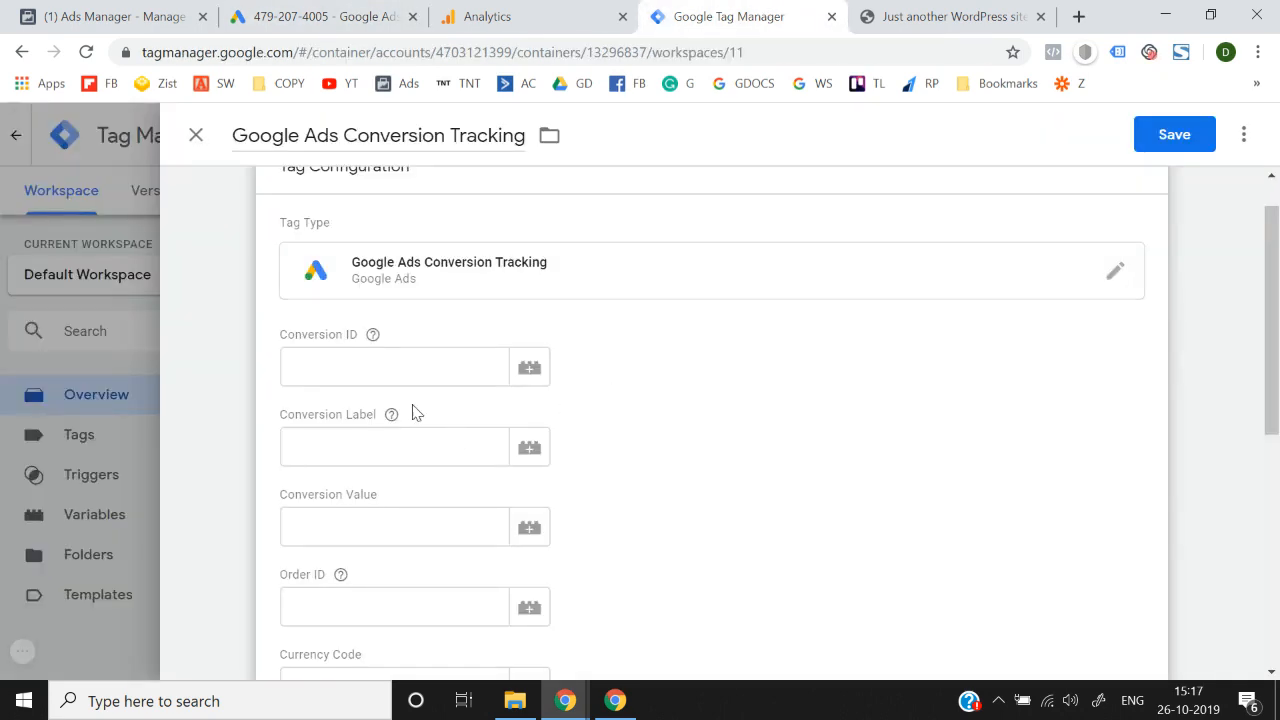
click(392, 357)
key(ctrl+v)
- Copy the Add to Cart conversion label from Google Ads into the tag's Conversion Label in Tag Manager
click(371, 447)
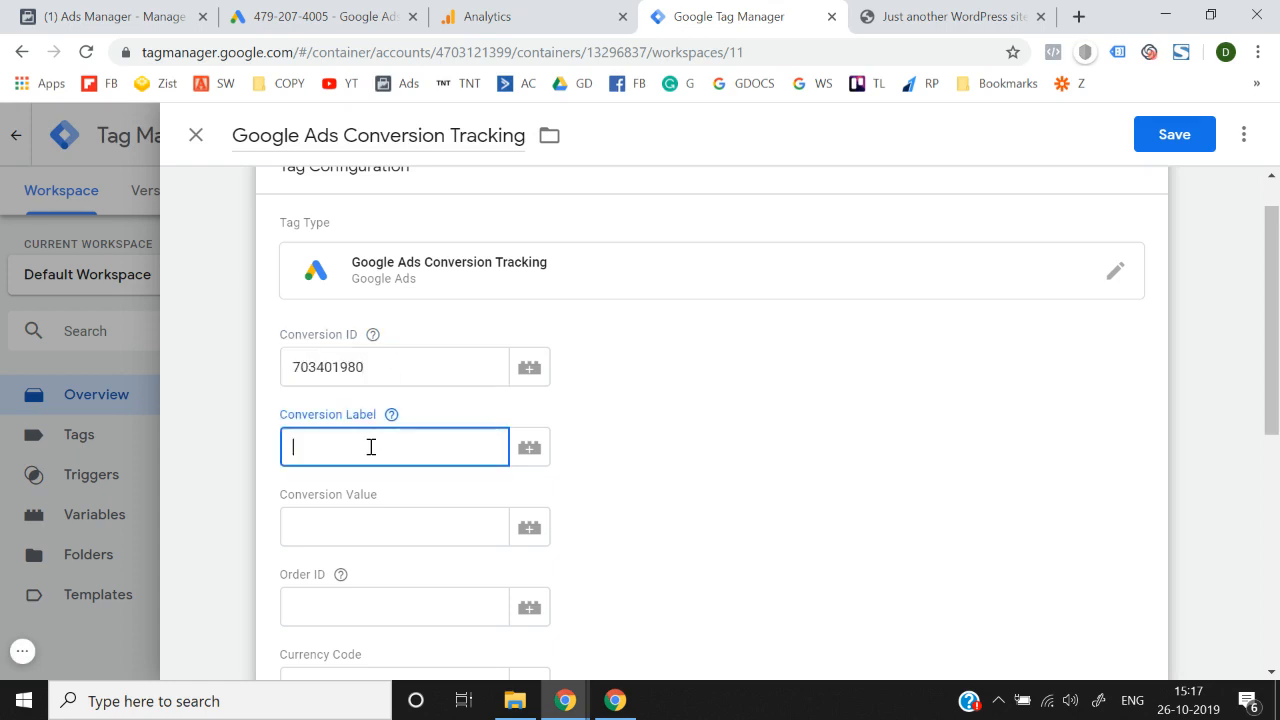
click(314, 12)
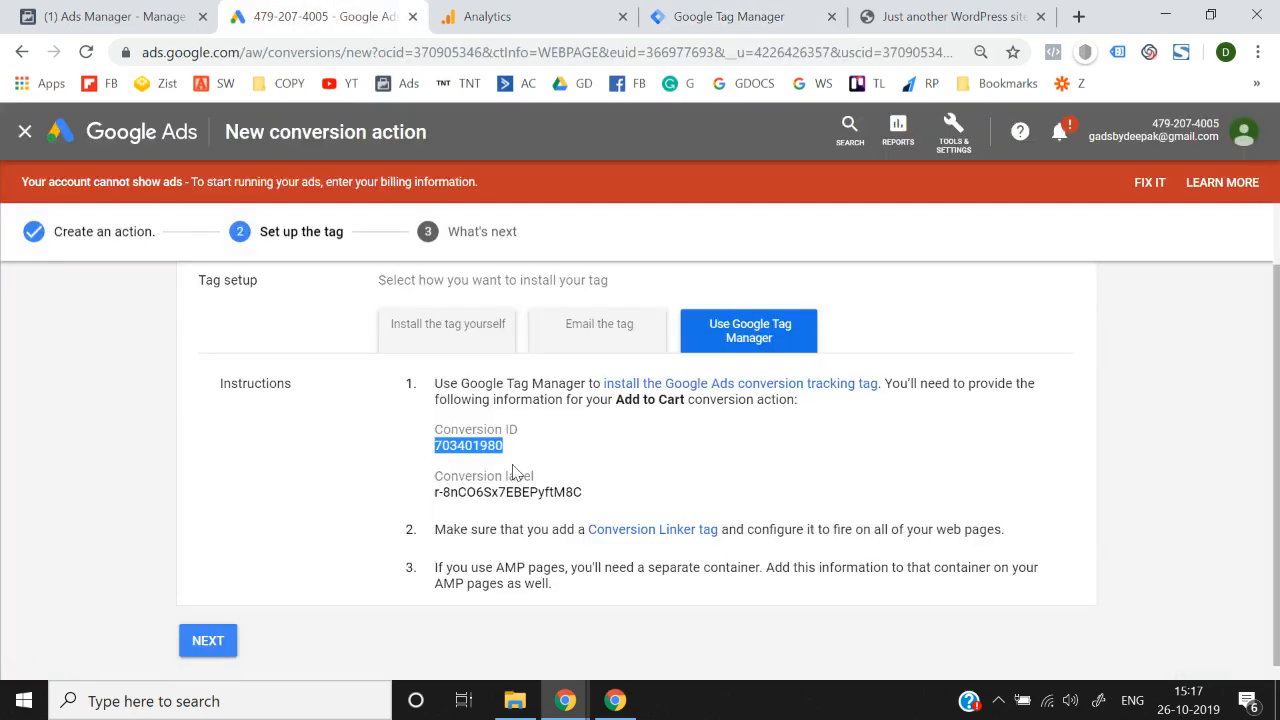
drag(436, 499, 619, 492)
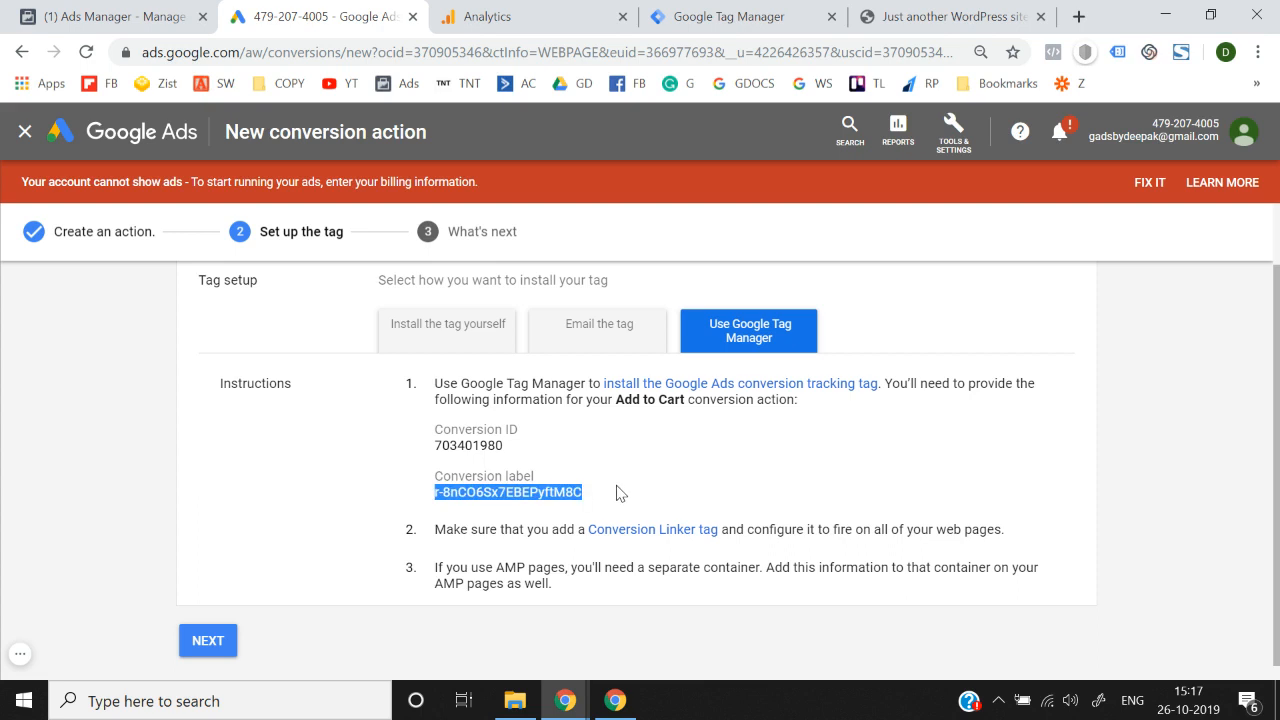
click(720, 16)
click(358, 440)
text(r-8nCO6SX7EBEPyftM8C)
click(770, 488)
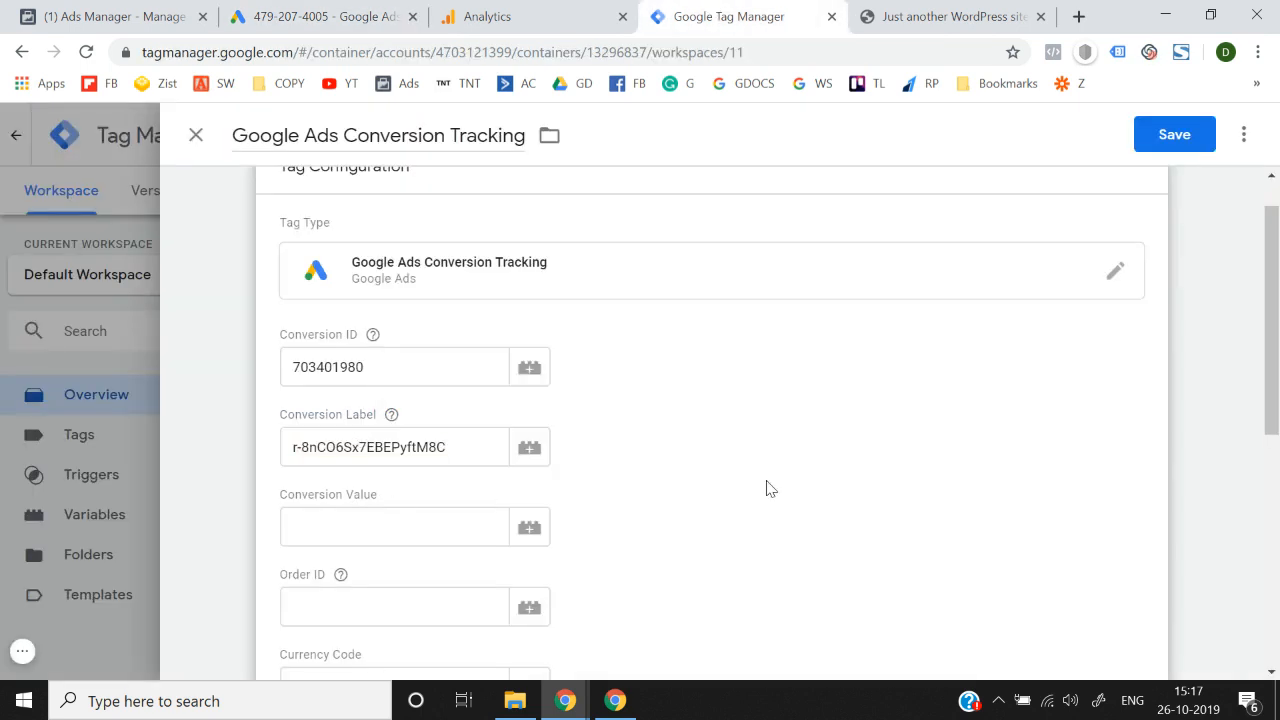
- Review the tag's Conversion Linking settings, keeping Enable Conversion Linking set to true
scroll(766, 486, down, 4)
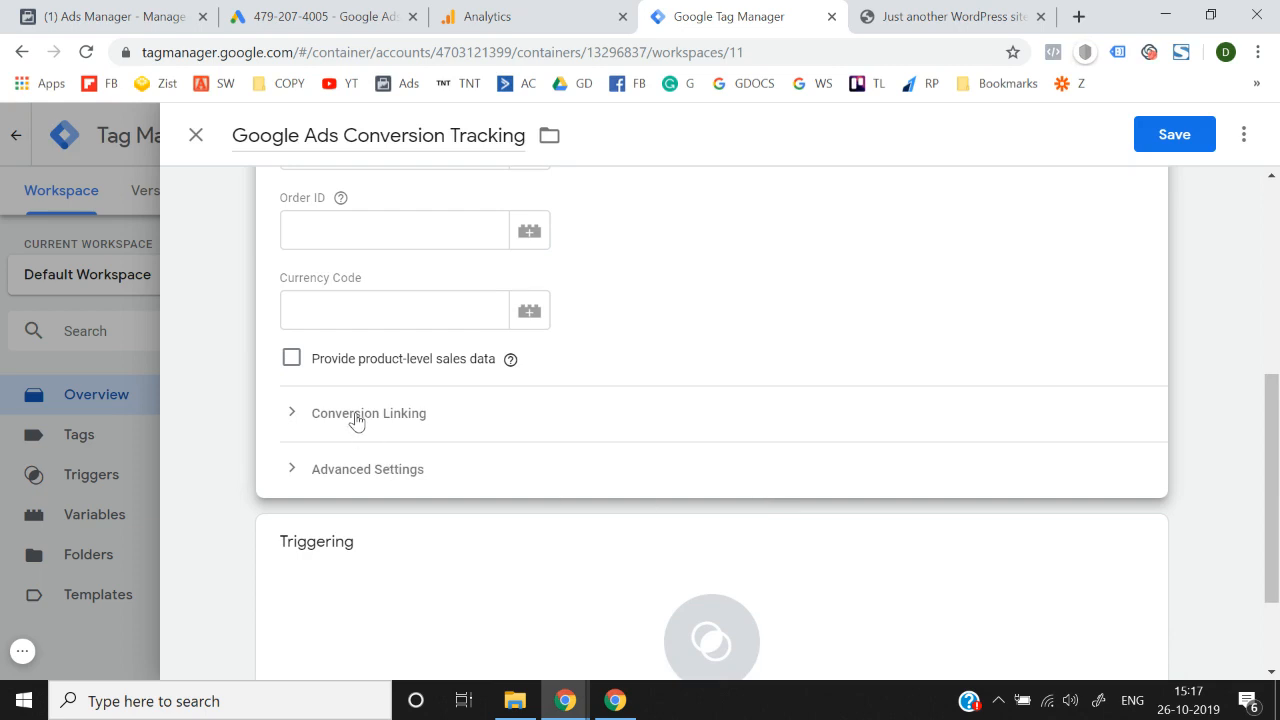
click(346, 421)
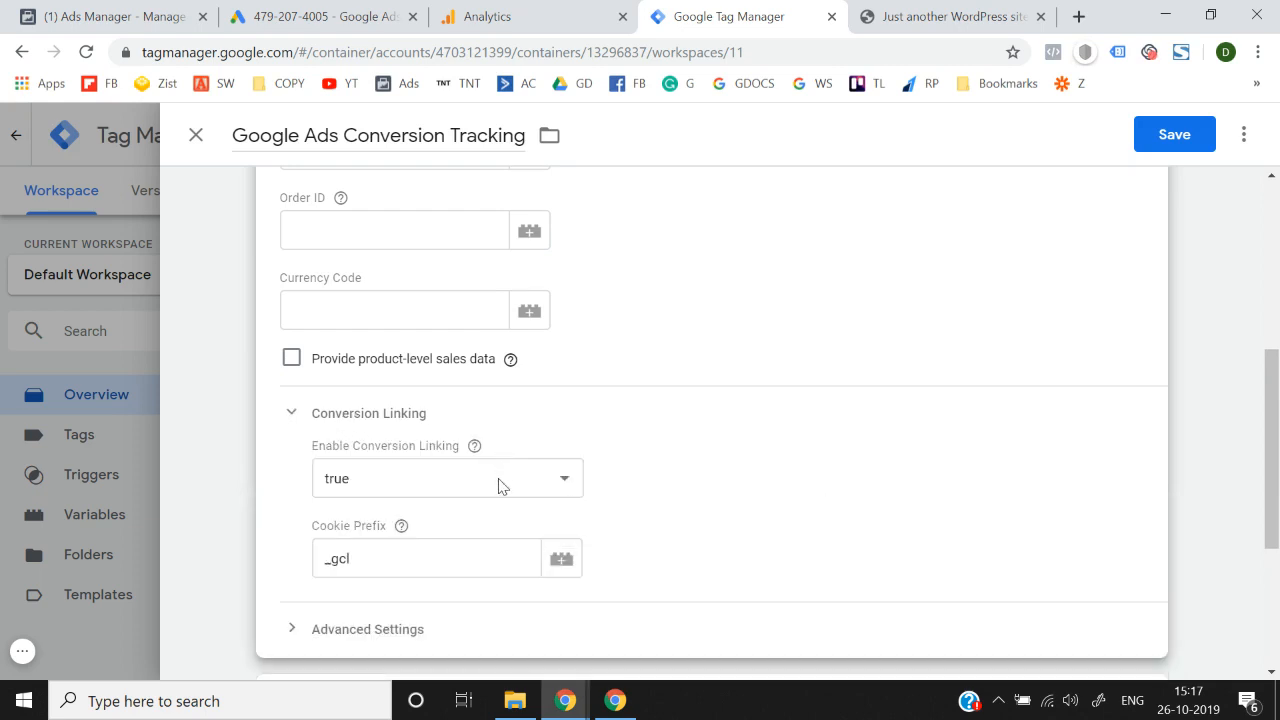
click(500, 486)
click(500, 486)
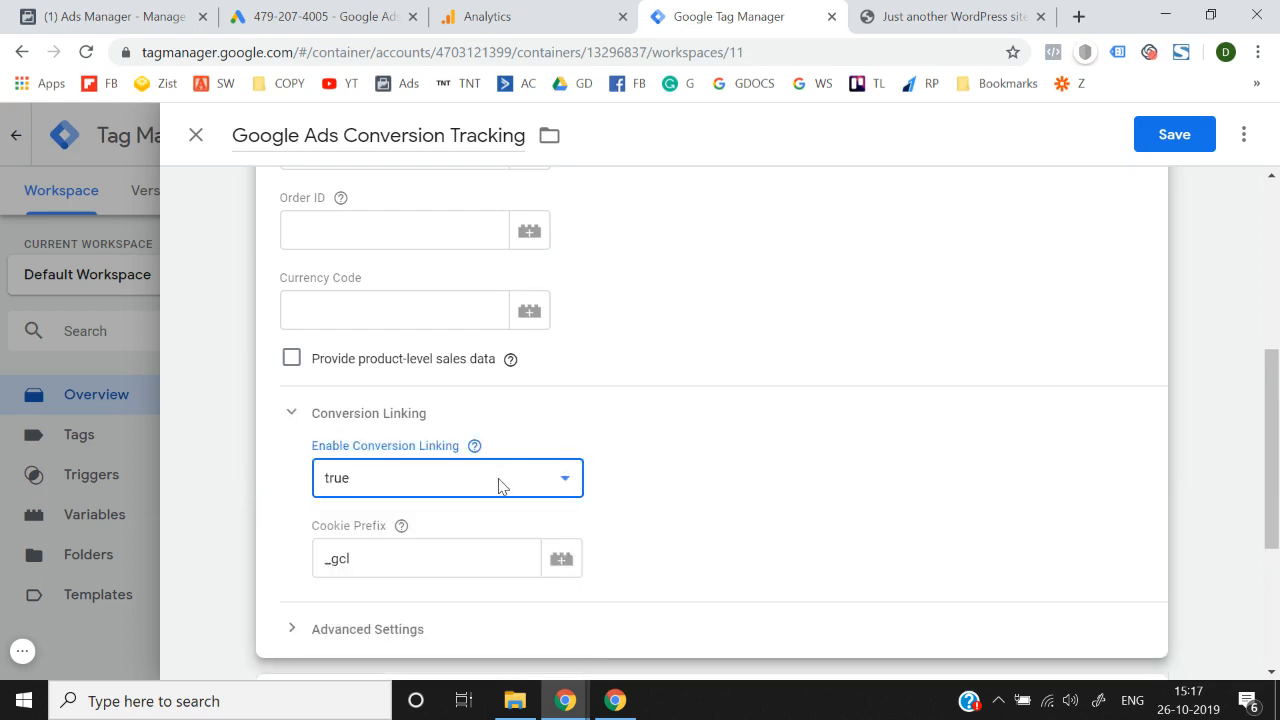
click(397, 489)
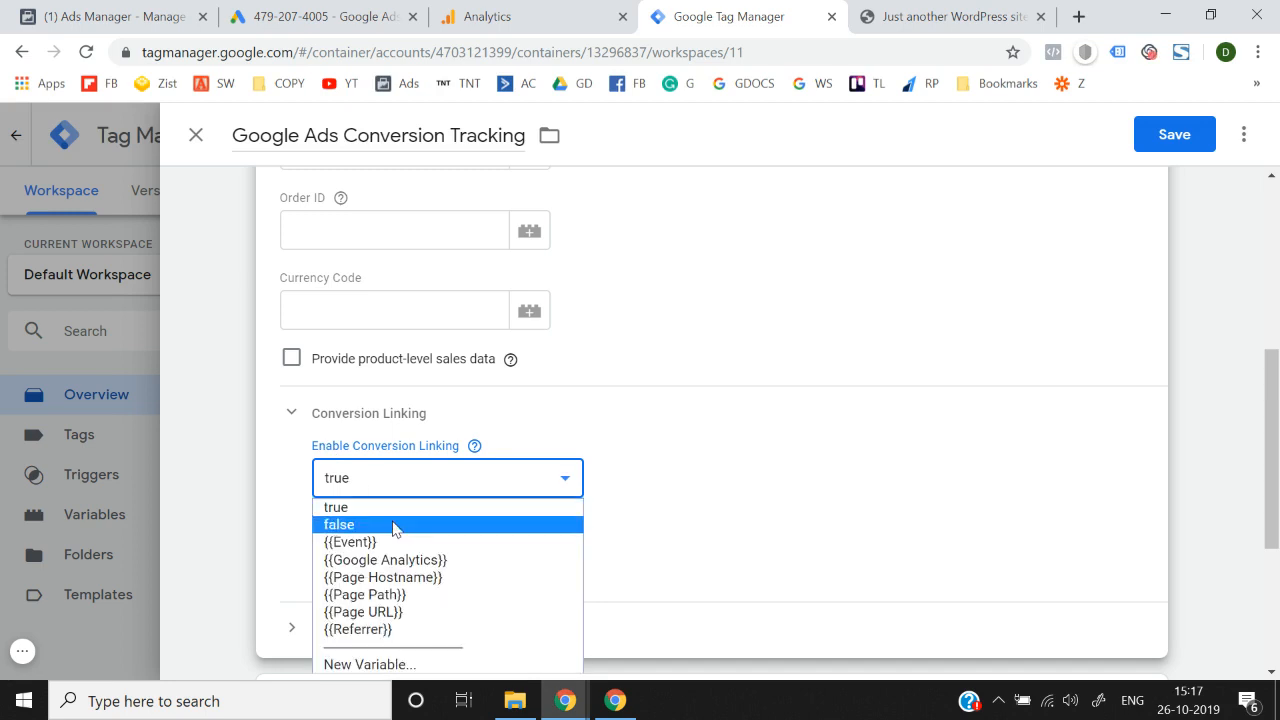
click(395, 508)
click(291, 418)
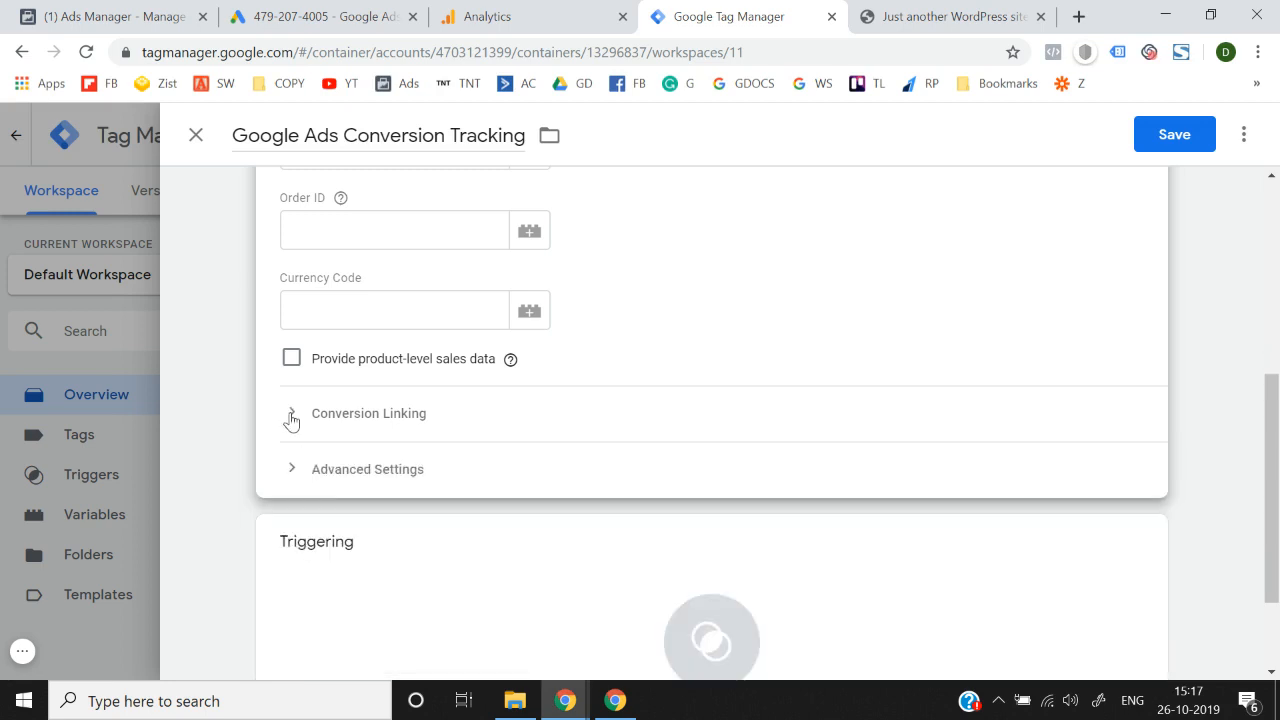
- Assign the cart Page trigger to the Google Ads Conversion Tracking tag
scroll(616, 500, down, 2)
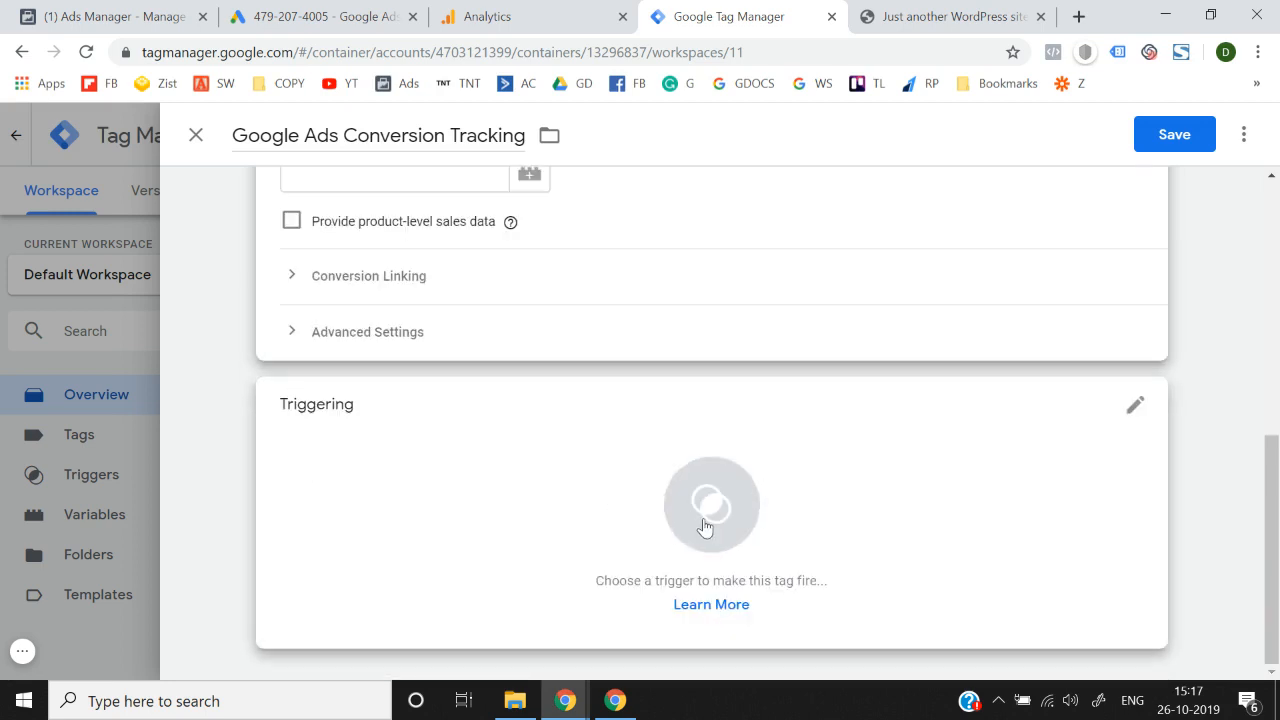
click(704, 527)
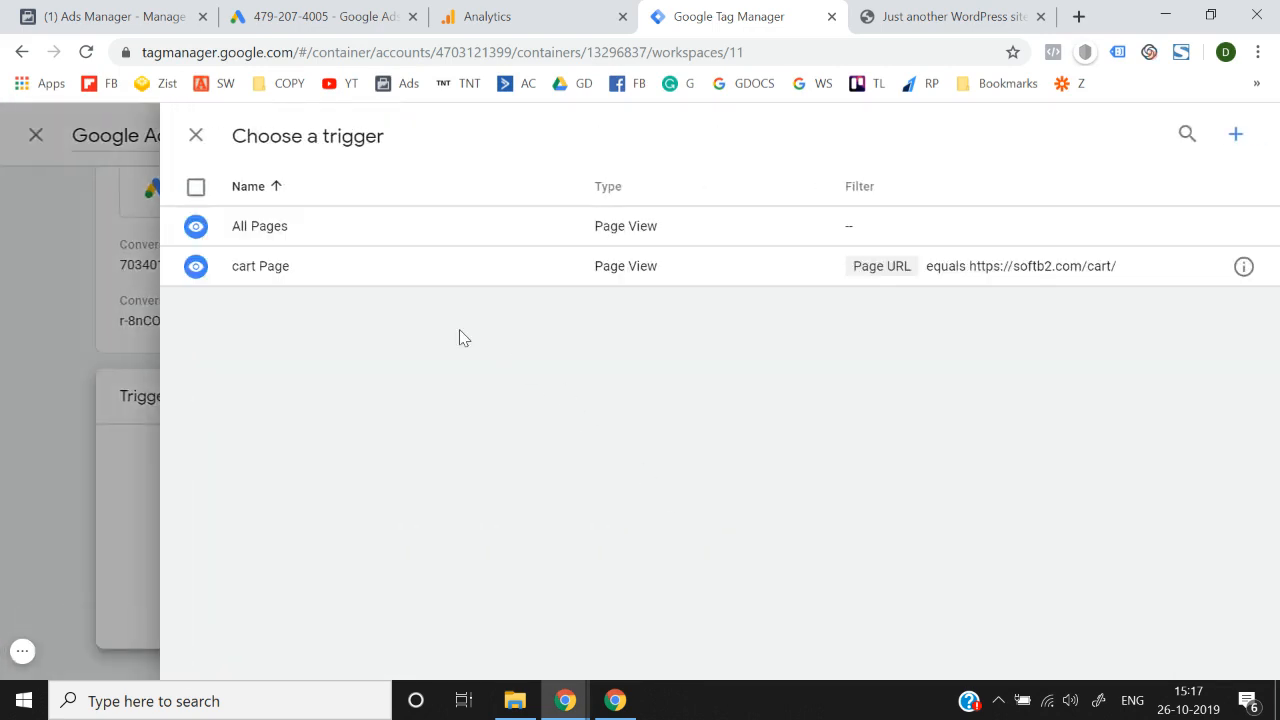
click(912, 14)
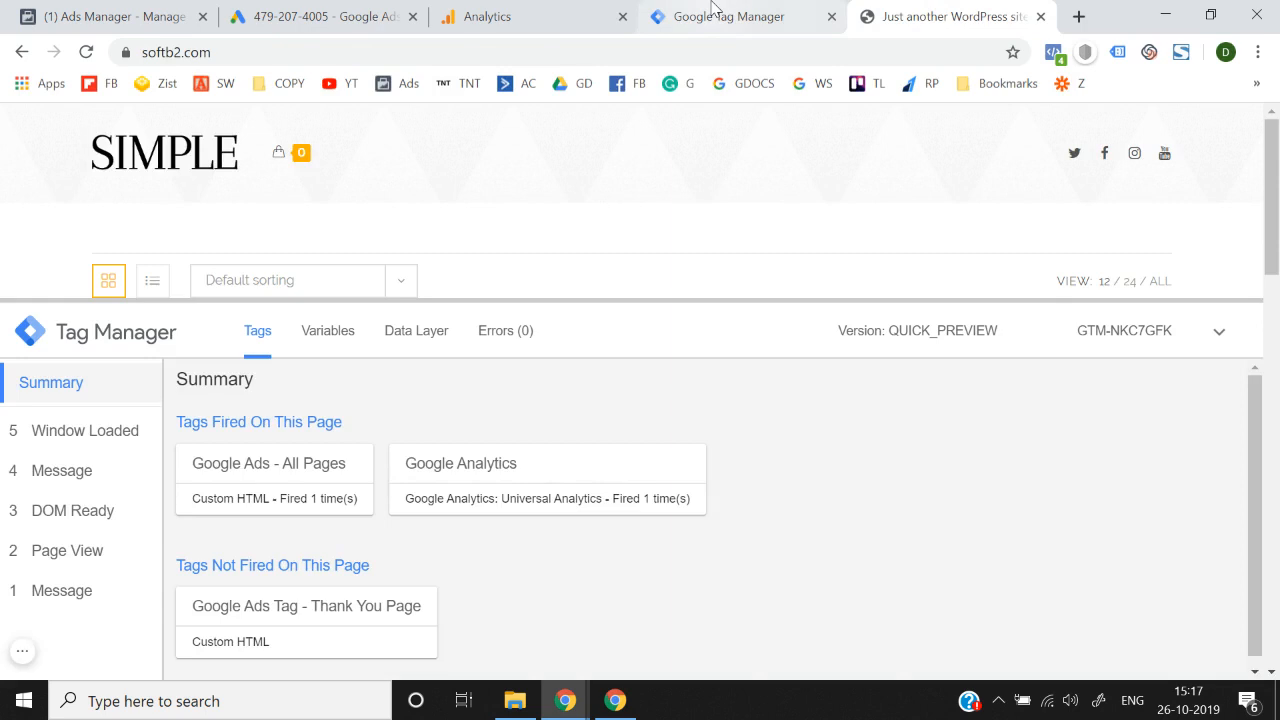
click(712, 8)
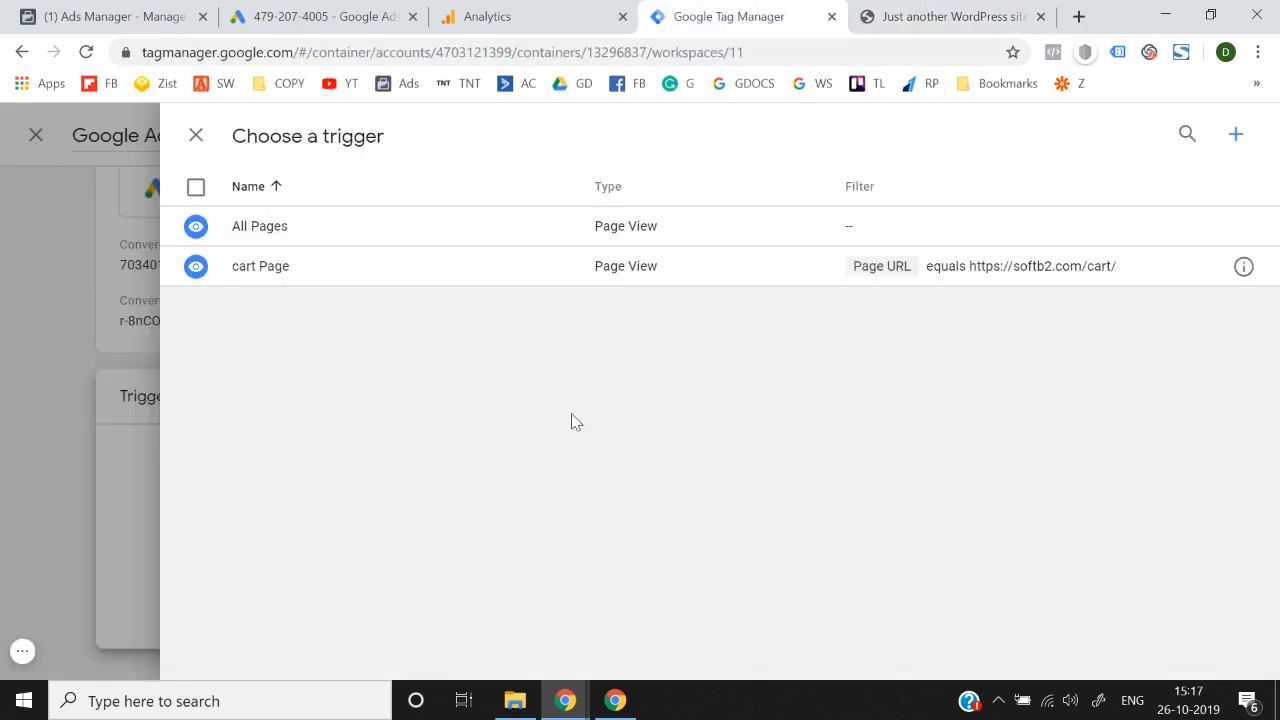
click(640, 266)
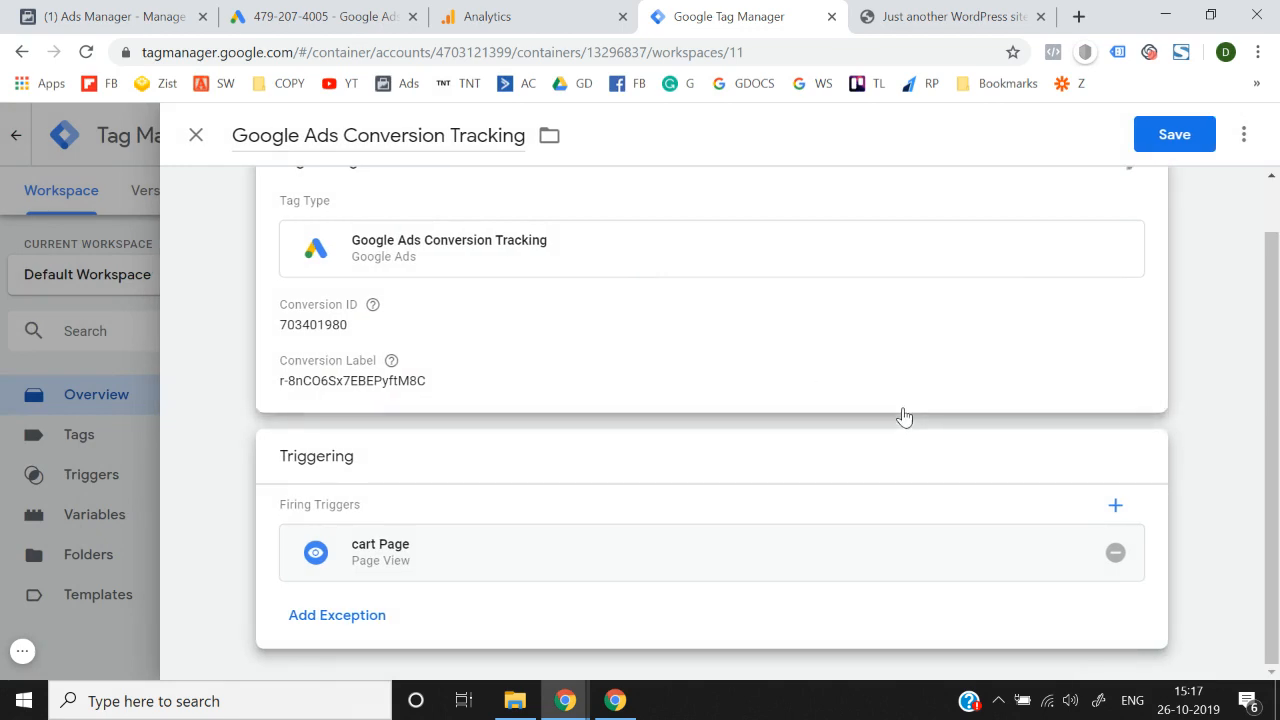
- Save the Google Ads Conversion Tracking tag and publish the container changes without a version name or description
click(1173, 140)
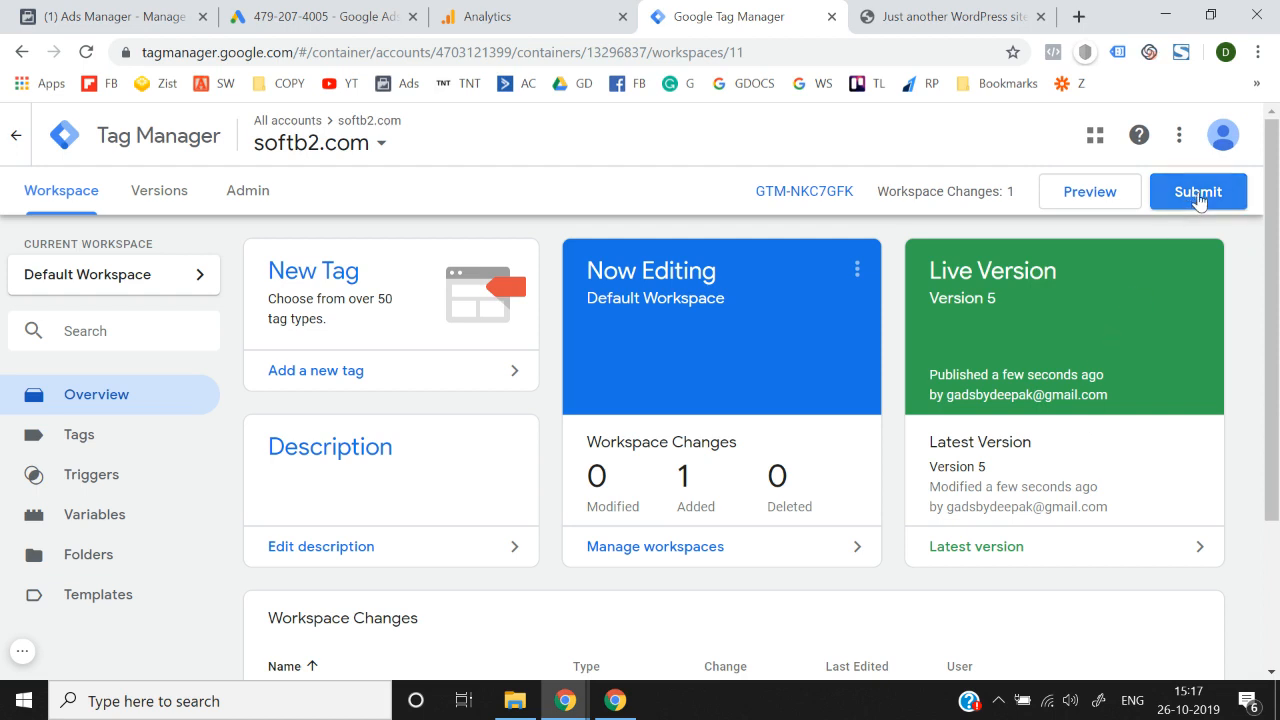
click(144, 429)
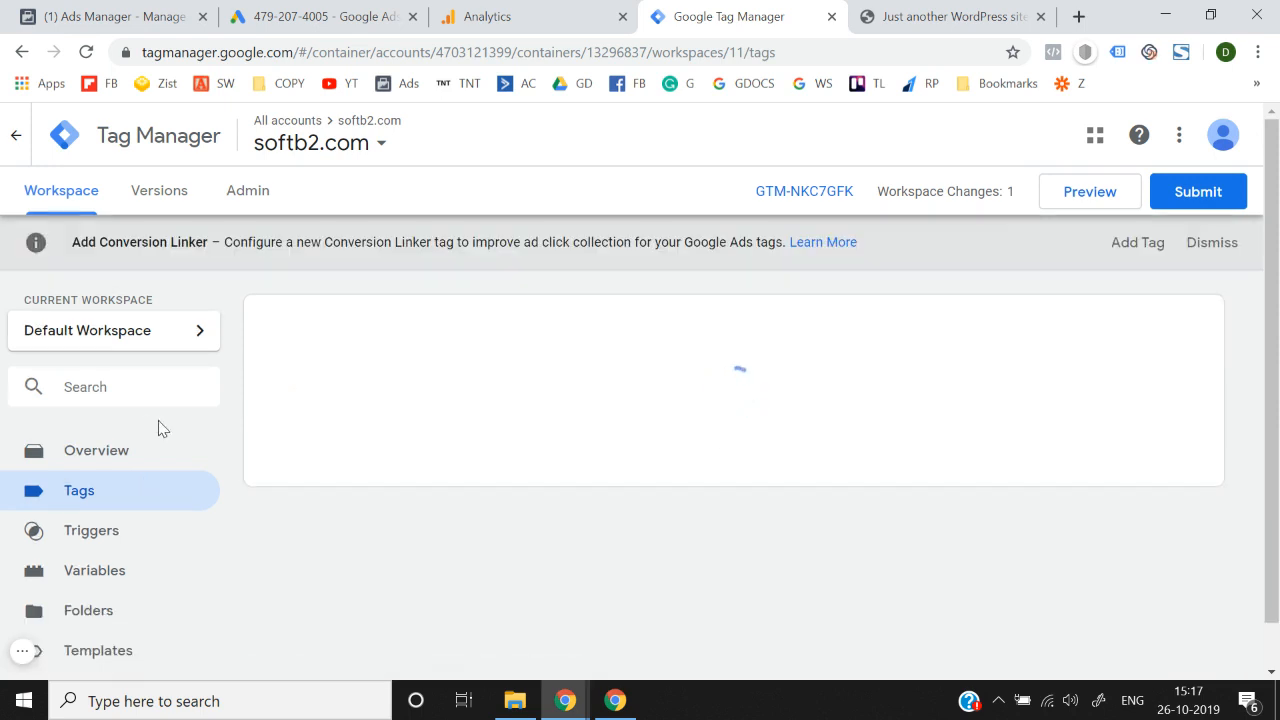
click(1215, 181)
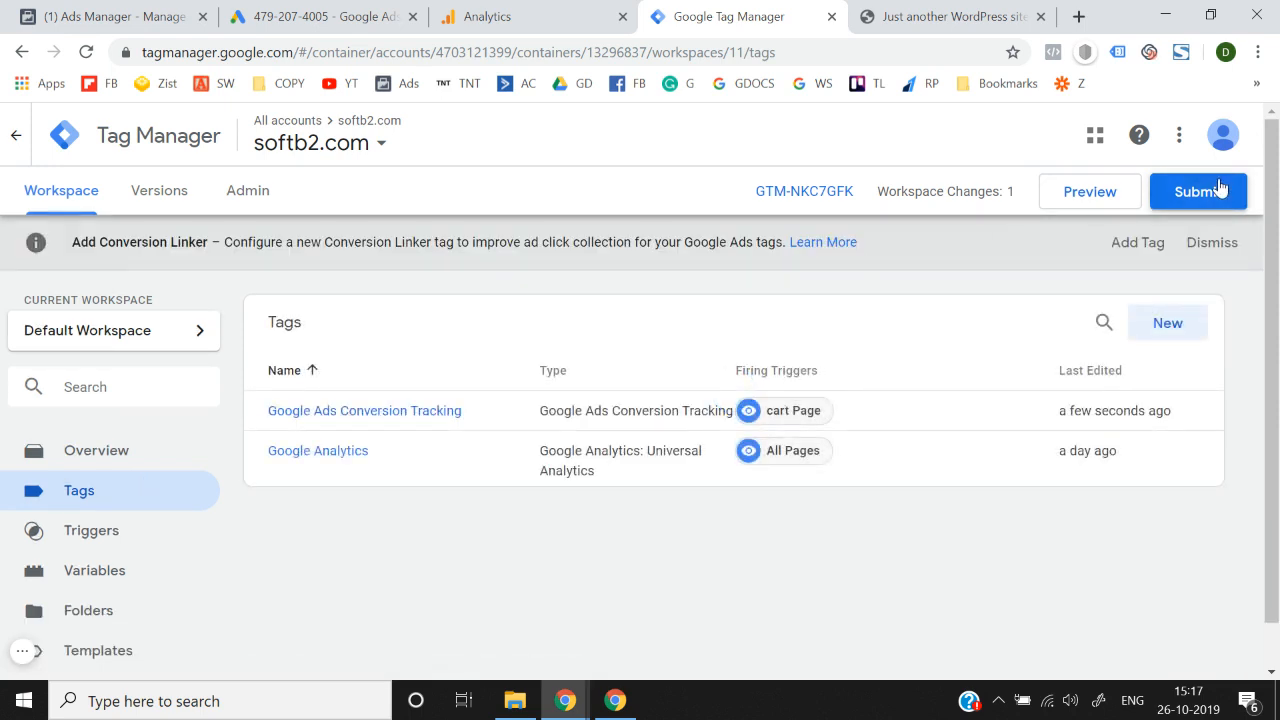
click(1195, 142)
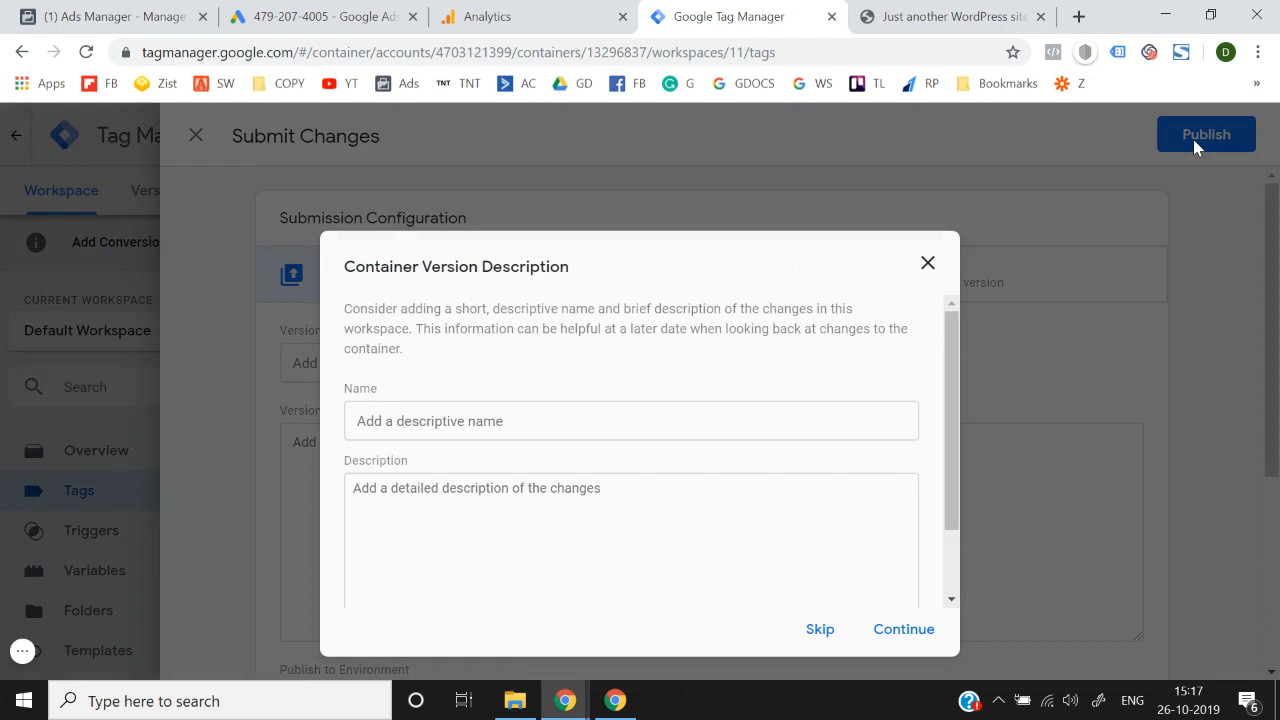
click(889, 631)
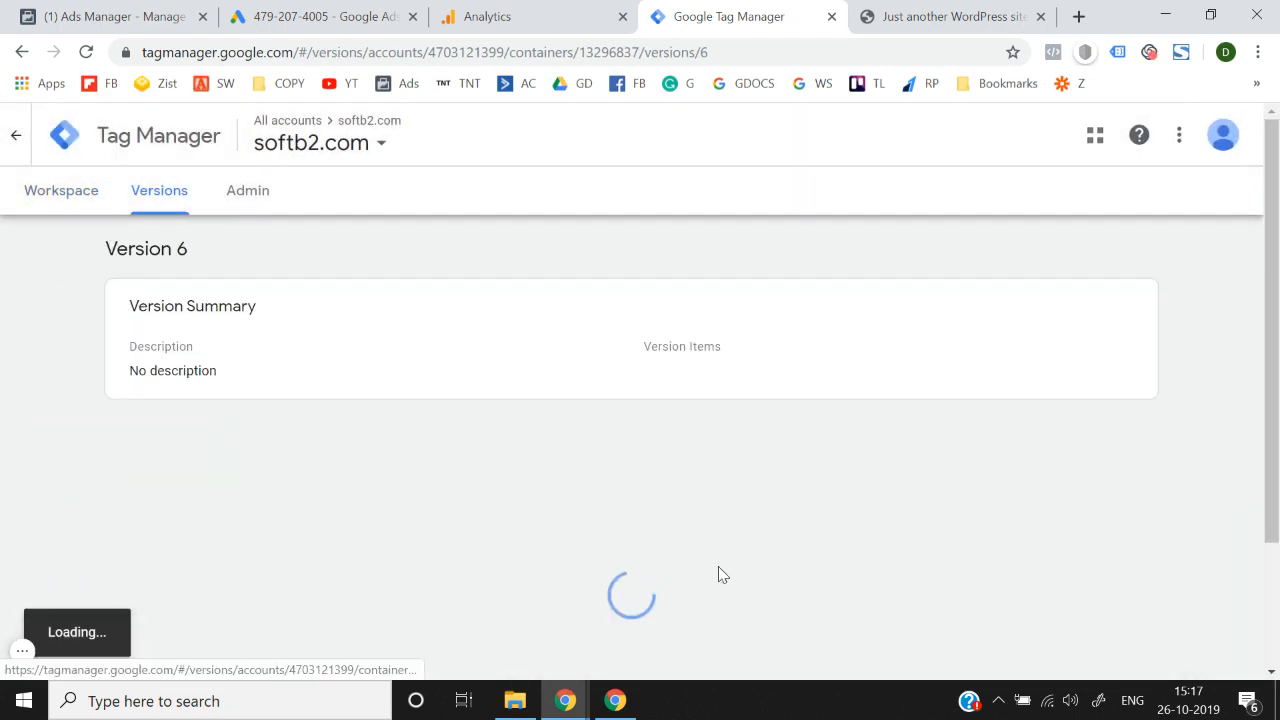
- Return to the workspace, reload the softb2.com shop page, and start preview mode for the Default Workspace
click(53, 205)
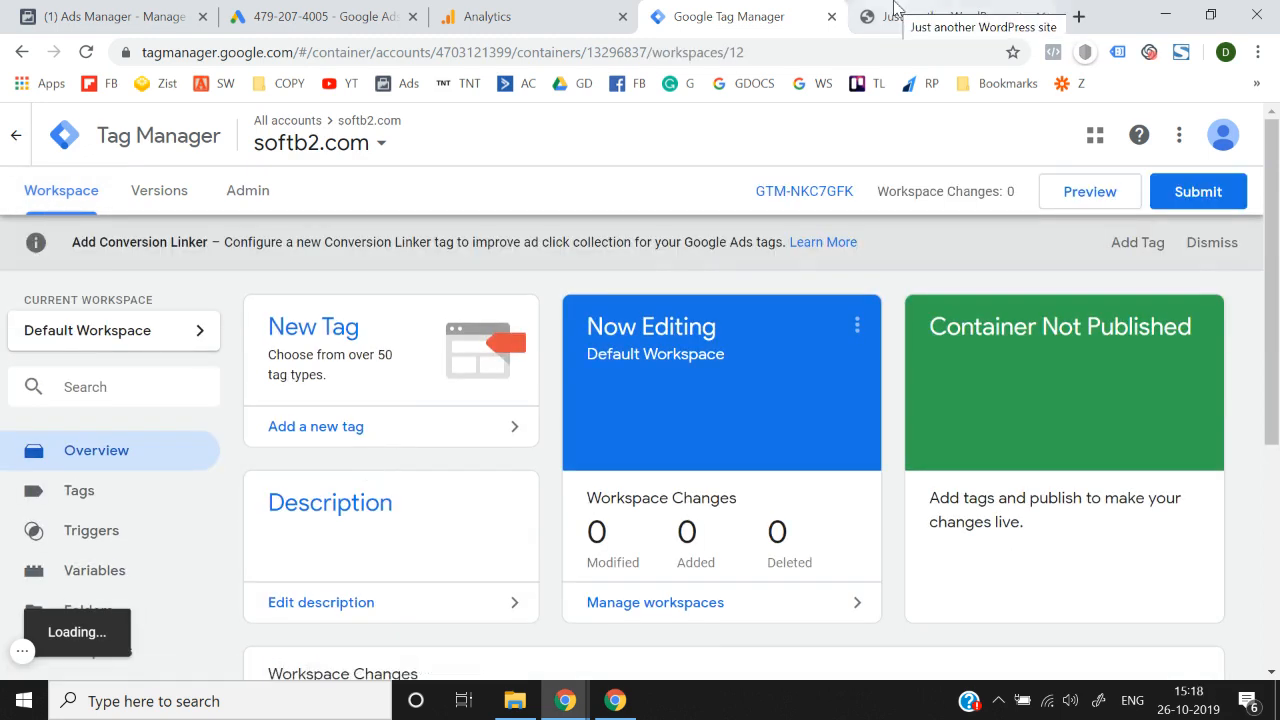
click(896, 12)
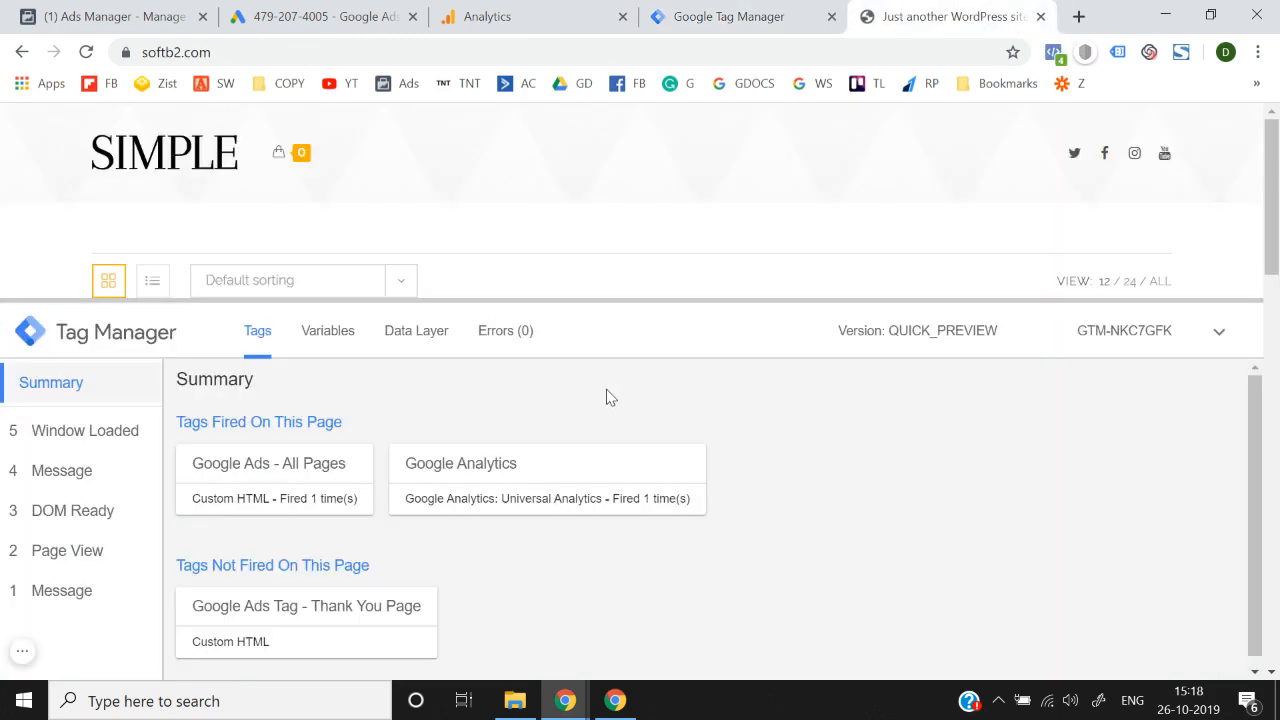
key(F5)
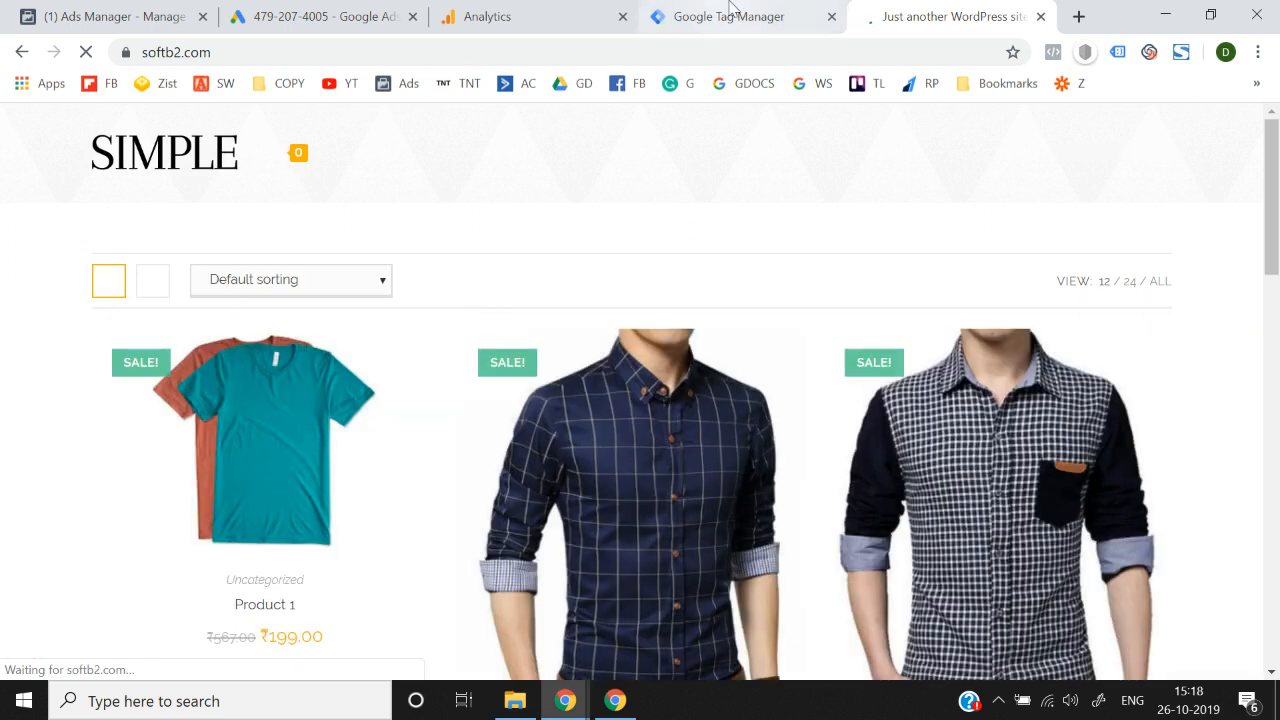
click(734, 14)
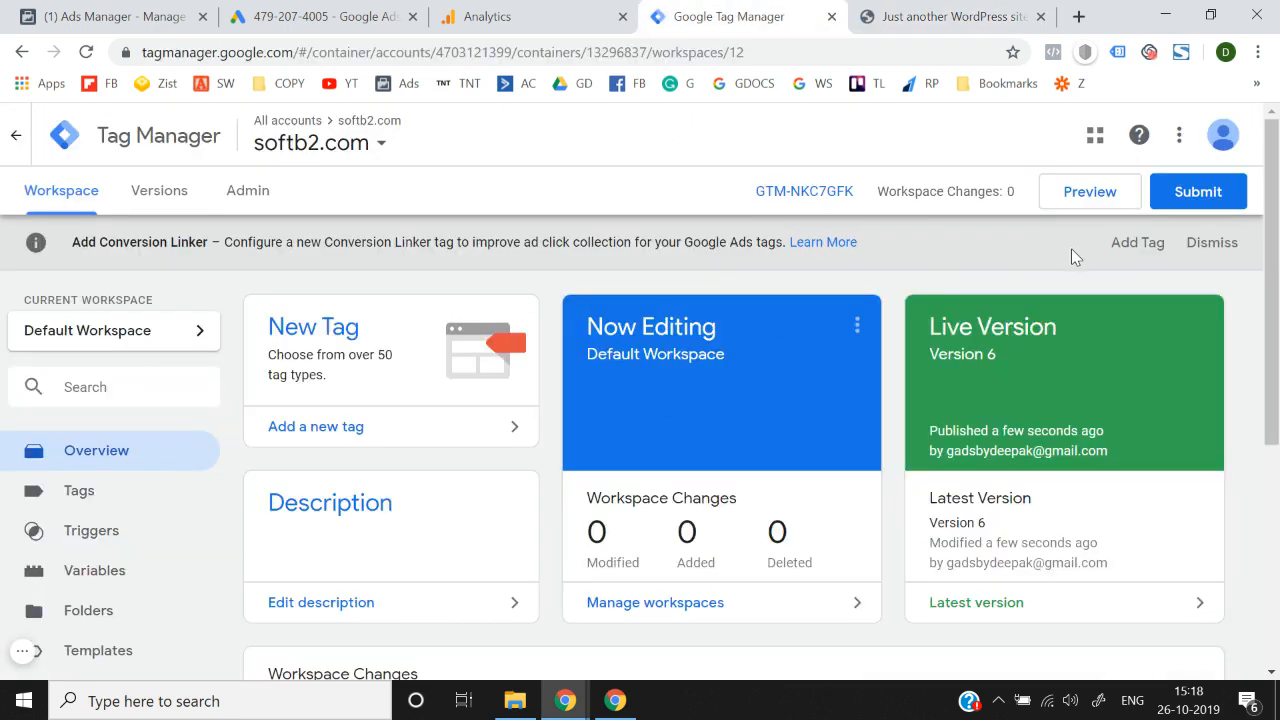
click(1096, 190)
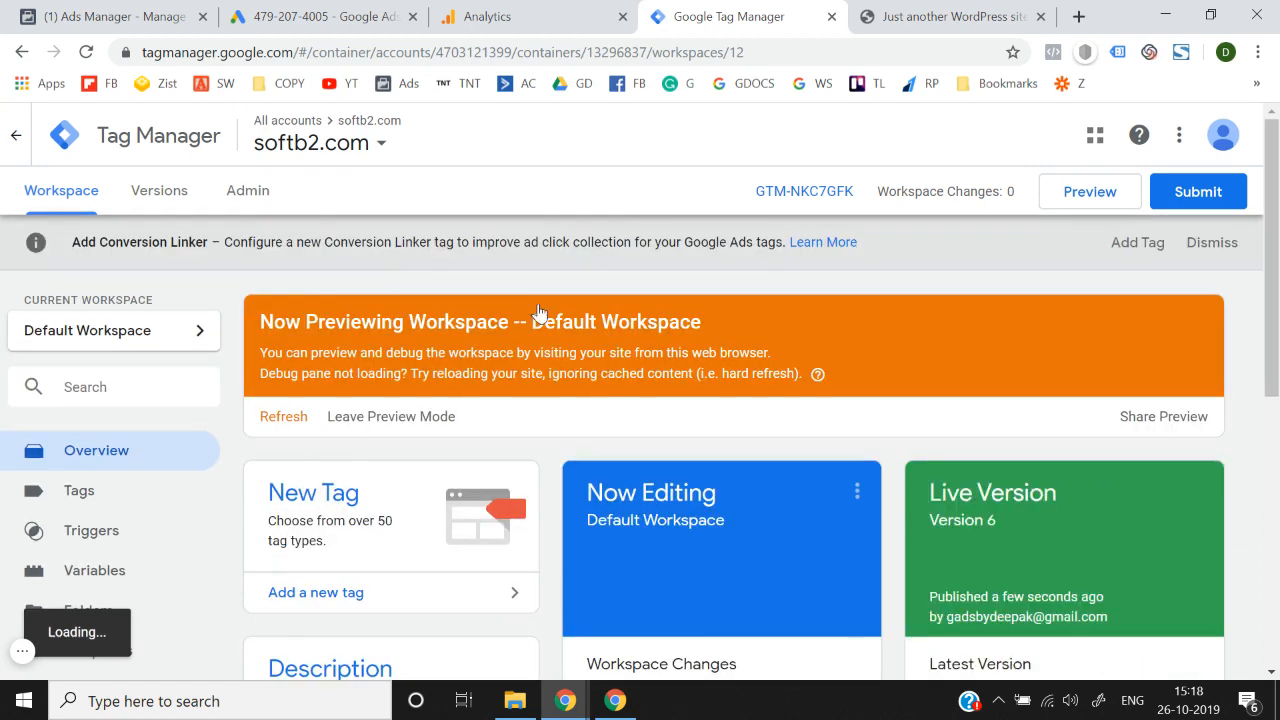
- Reload the softb2.com shop page and check in the enlarged debug pane which tags fire and which do not
click(912, 8)
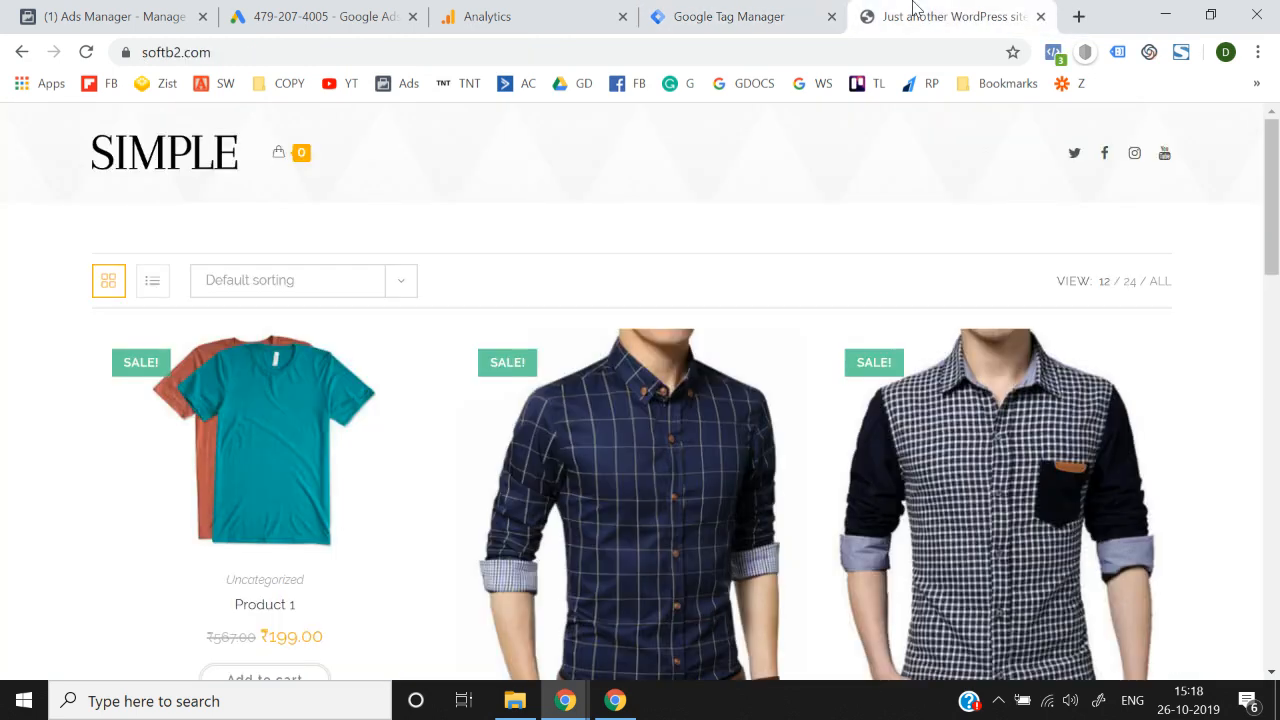
key(F5)
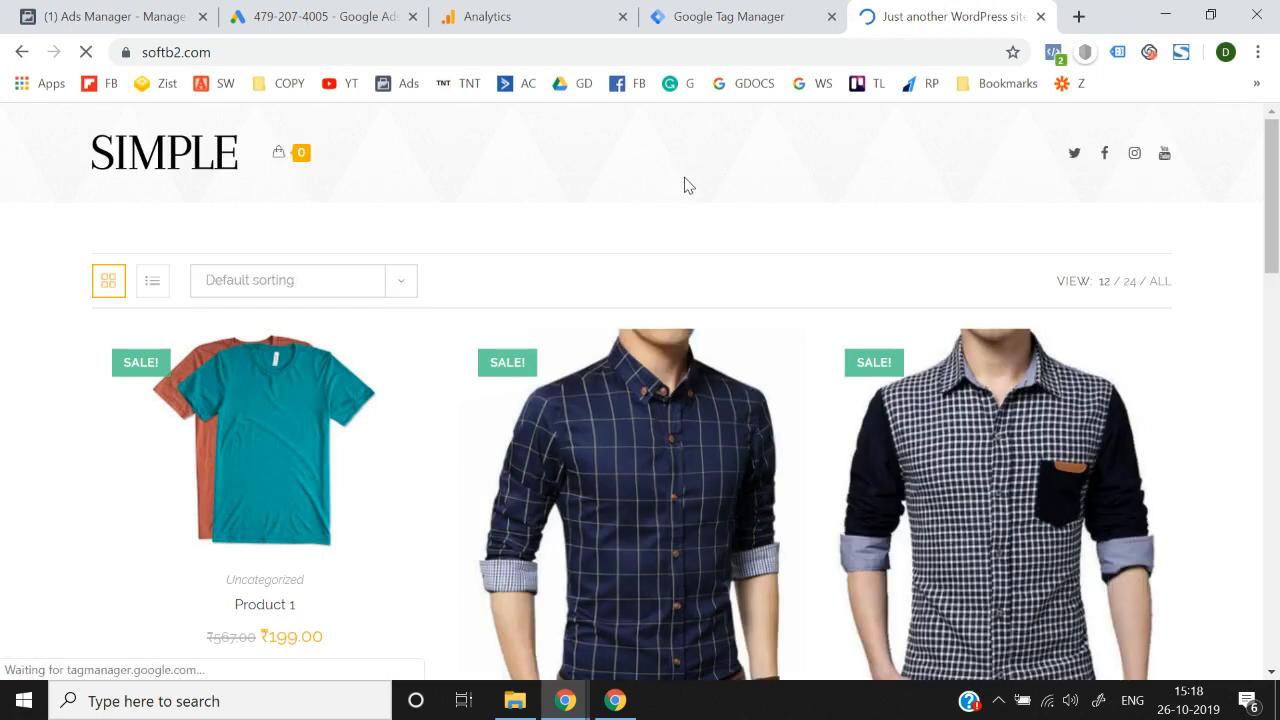
drag(680, 471, 746, 277)
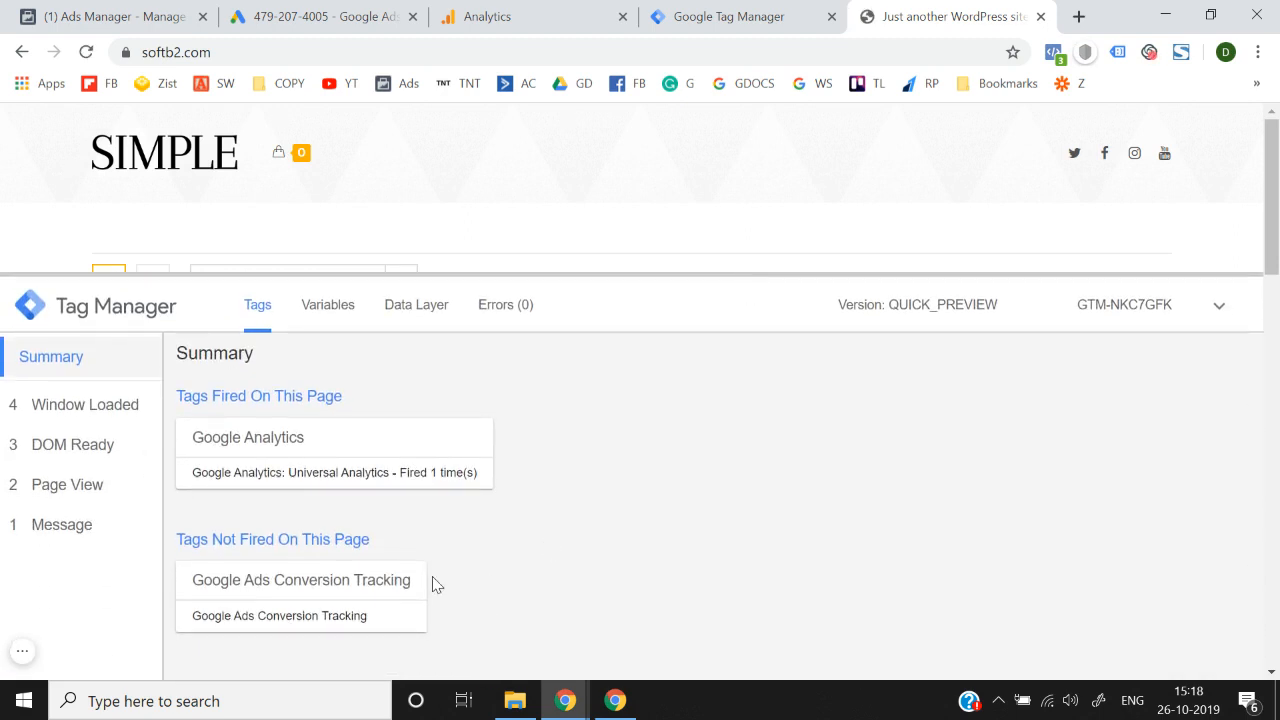
drag(376, 543, 178, 350)
click(480, 600)
drag(412, 552, 180, 560)
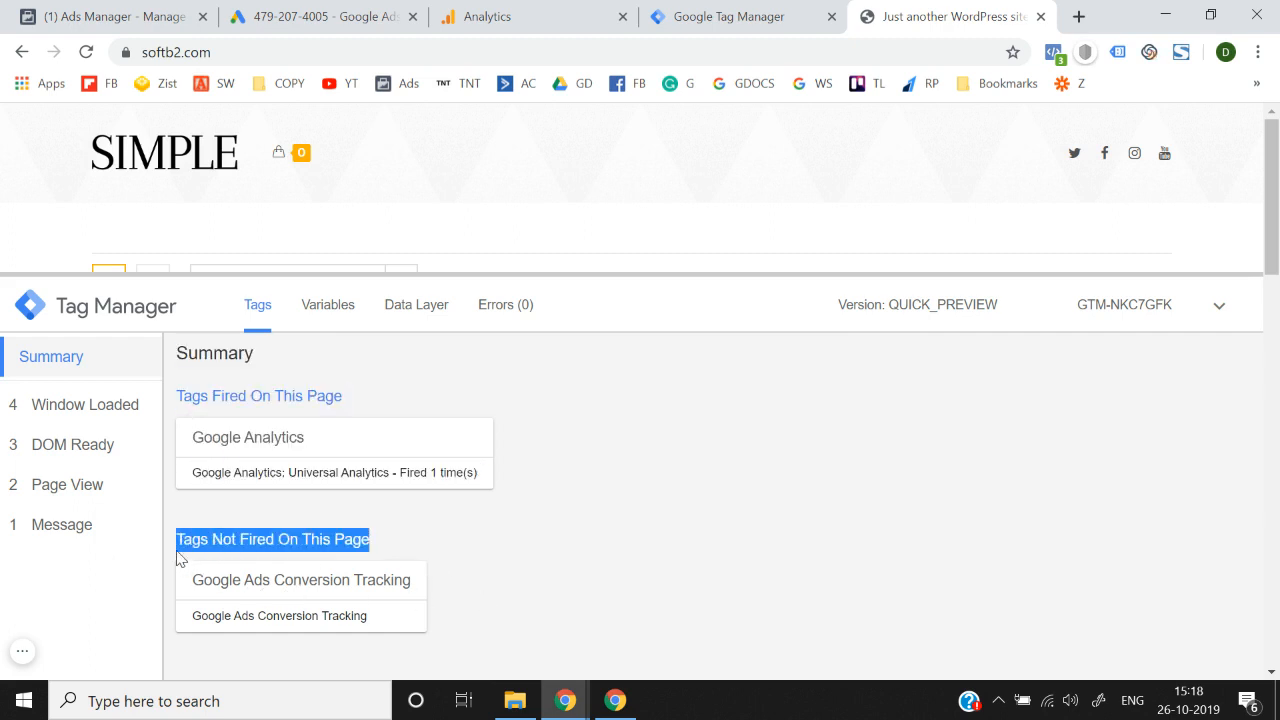
- Go back to Tag Manager and leave preview mode for the Default Workspace
click(612, 14)
click(680, 14)
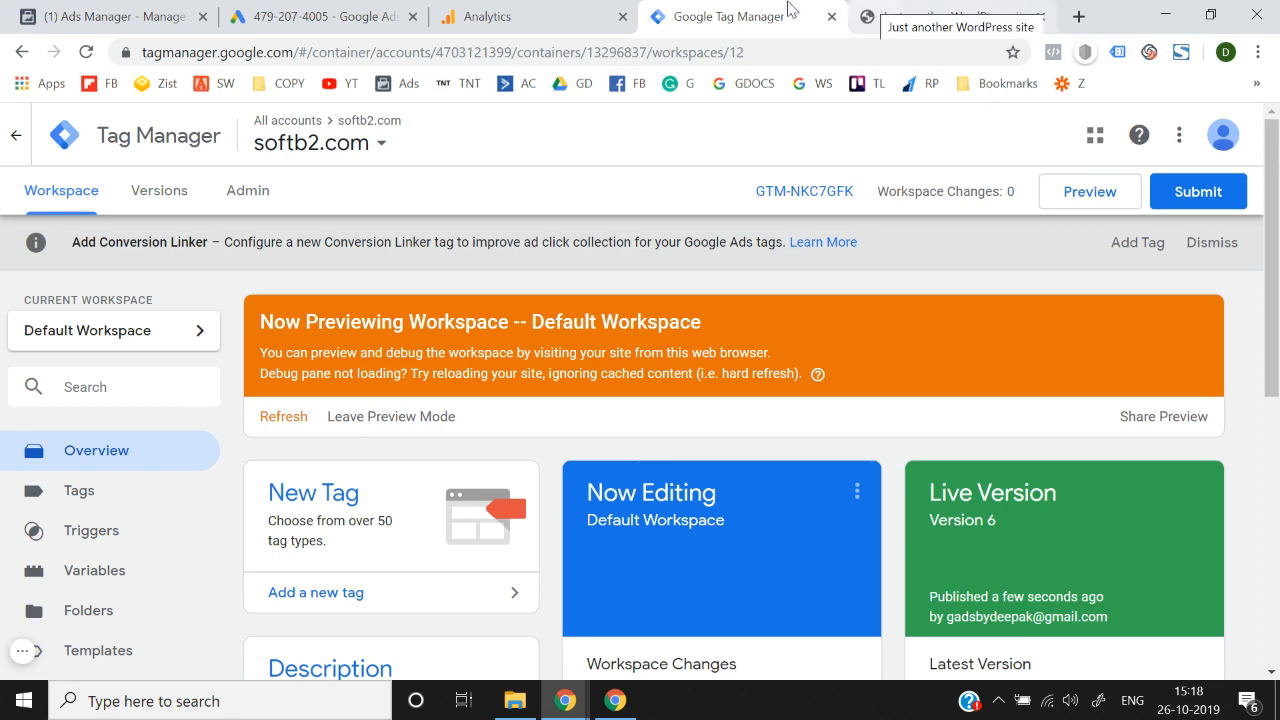
click(391, 421)
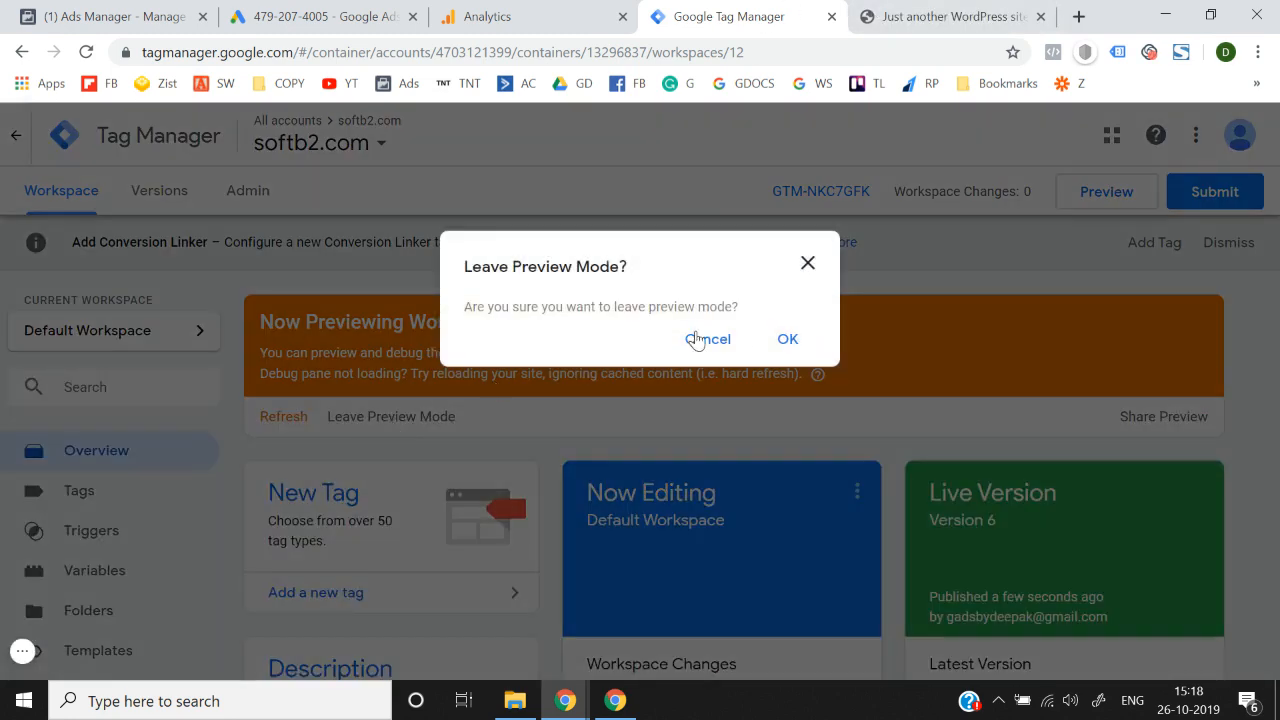
click(786, 342)
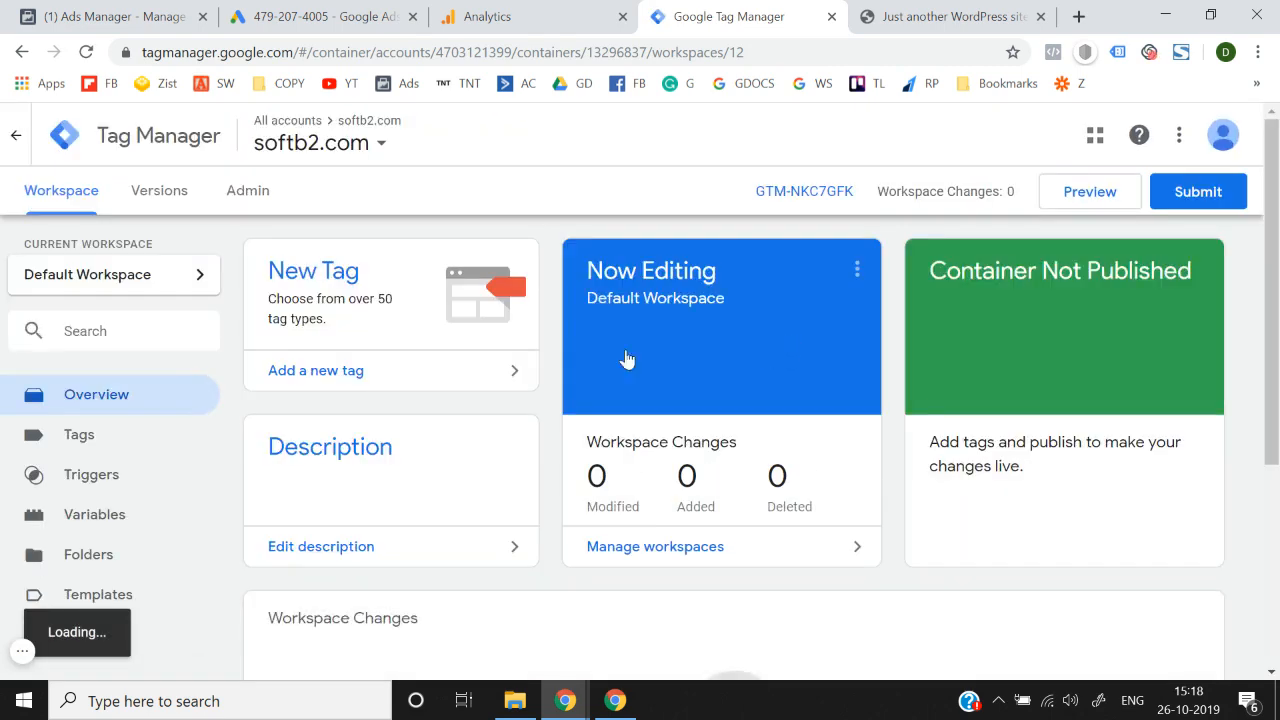
- Add a new tag to the workspace and name it Conversion Linker
click(340, 426)
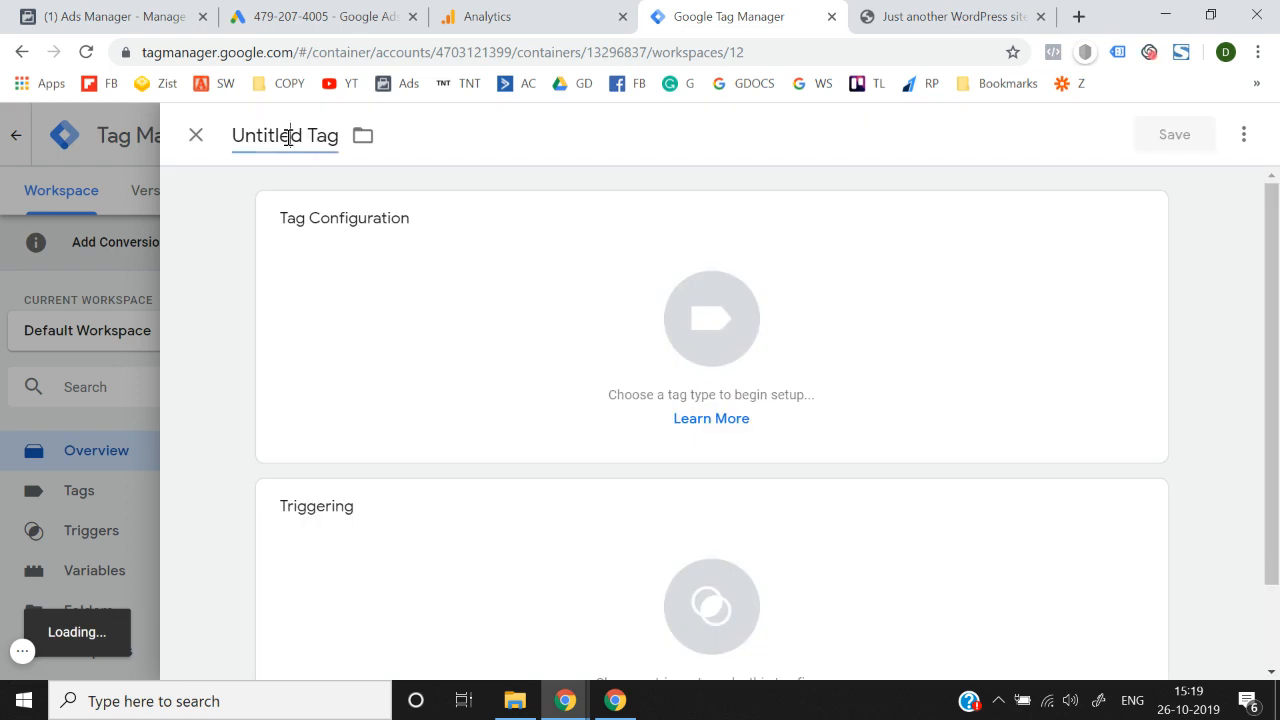
click(288, 136)
text(C)
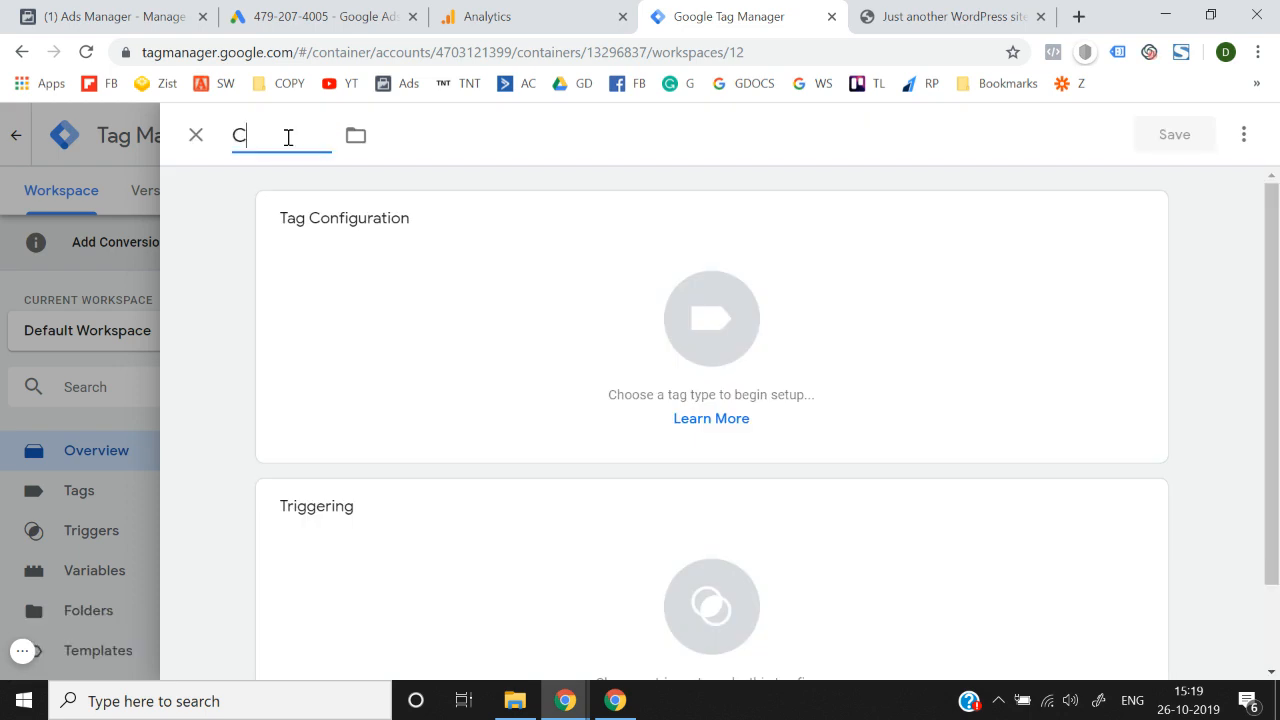
text(onversion Linked)
key(BackSpace)
text(r)
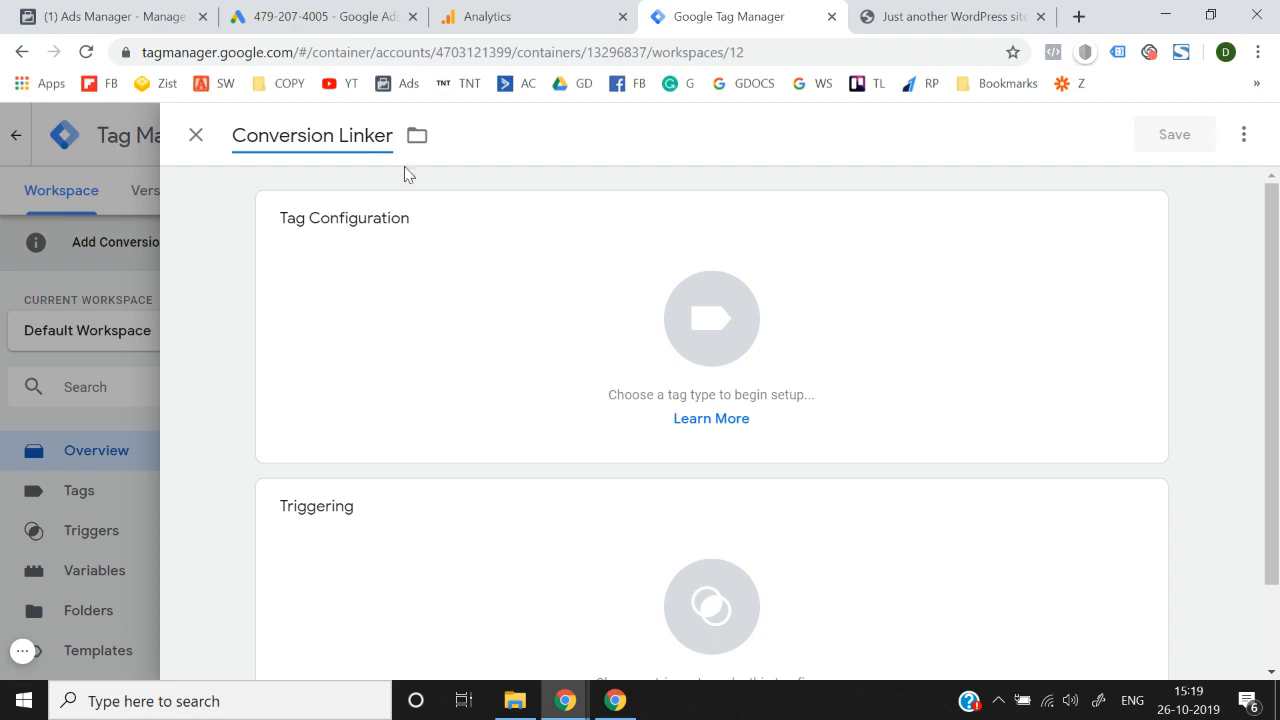
- Search the tag types for link and set the new tag's type to Conversion Linker
click(709, 357)
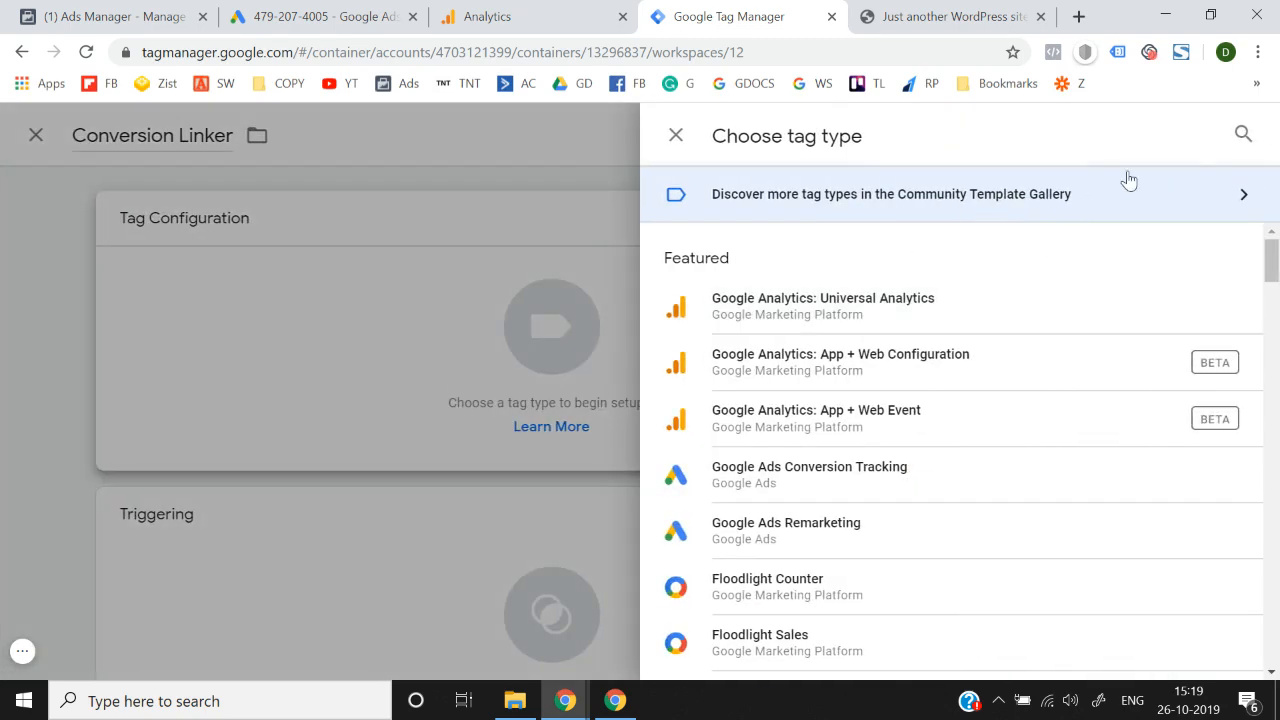
click(1242, 135)
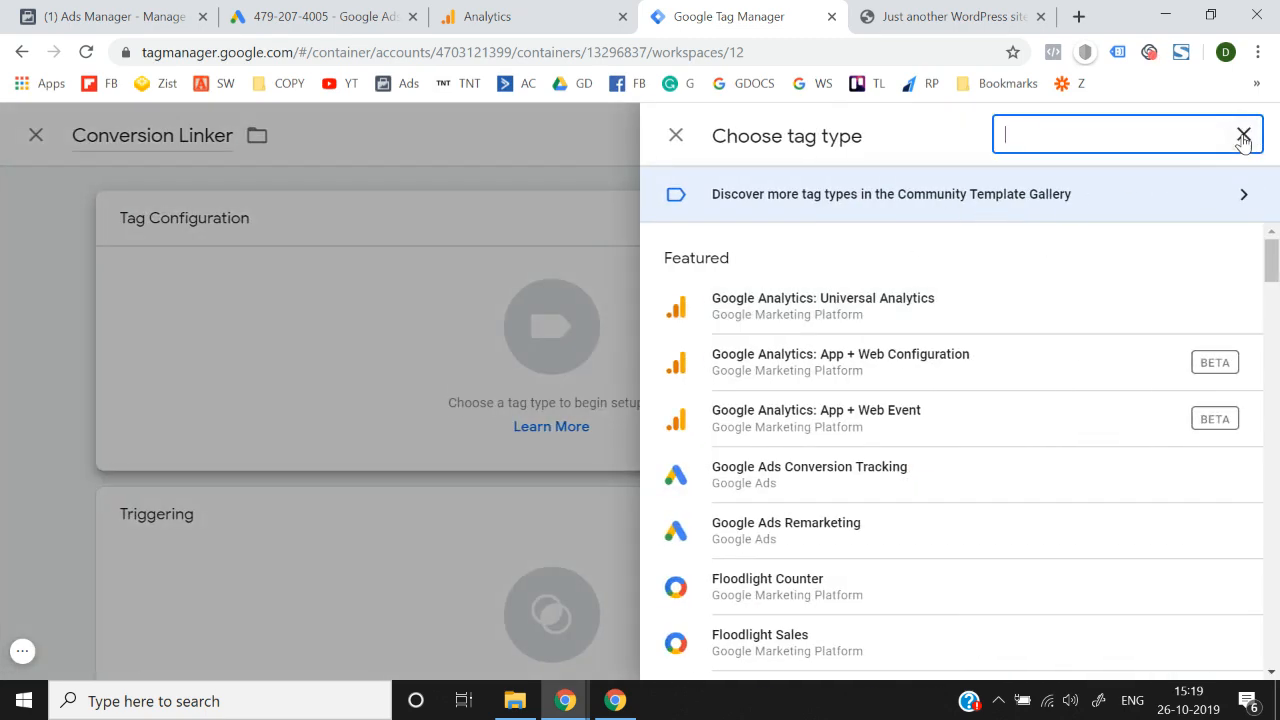
text(link)
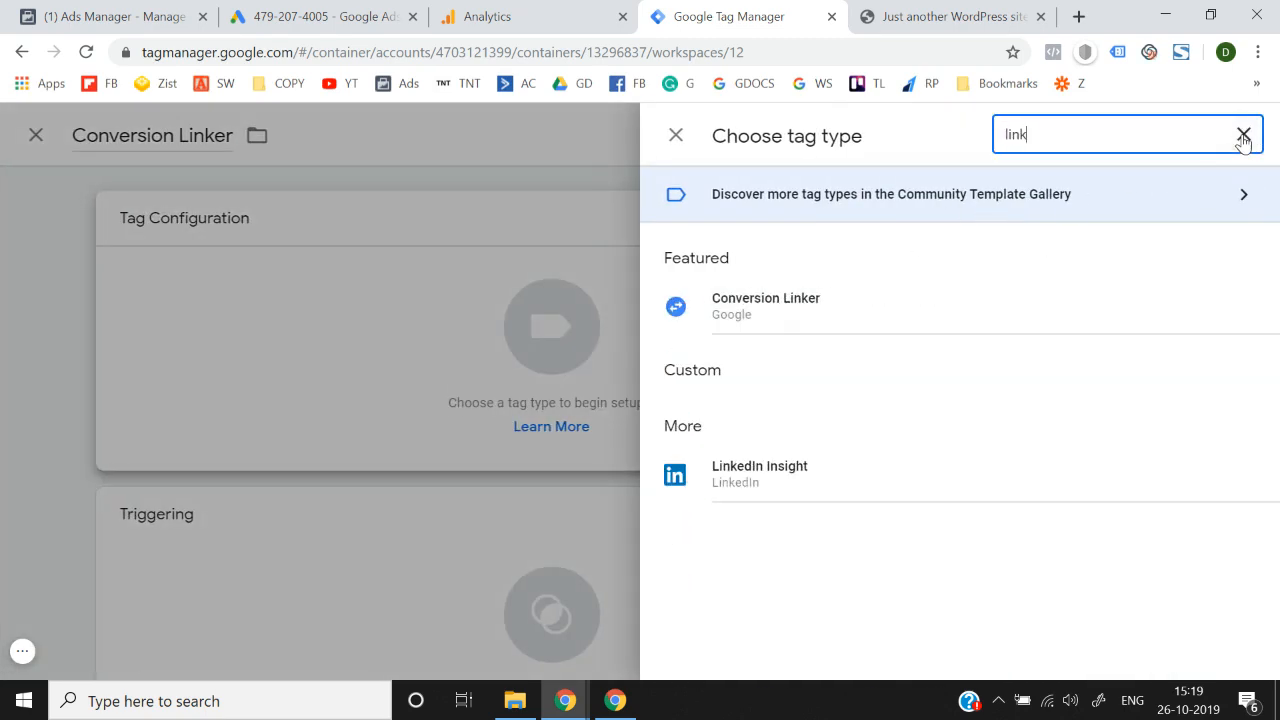
click(791, 312)
- Assign the All Pages trigger to the Conversion Linker tag and save the tag
scroll(712, 458, down, 3)
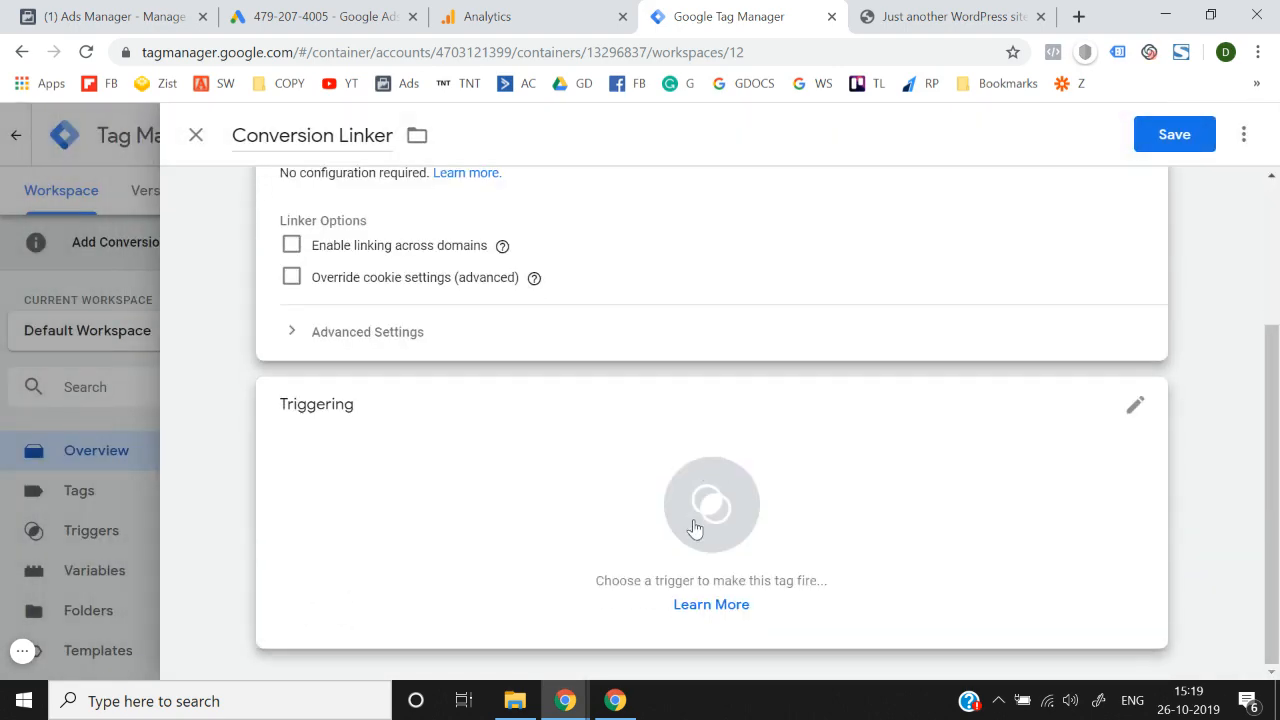
click(695, 530)
click(481, 240)
click(1172, 134)
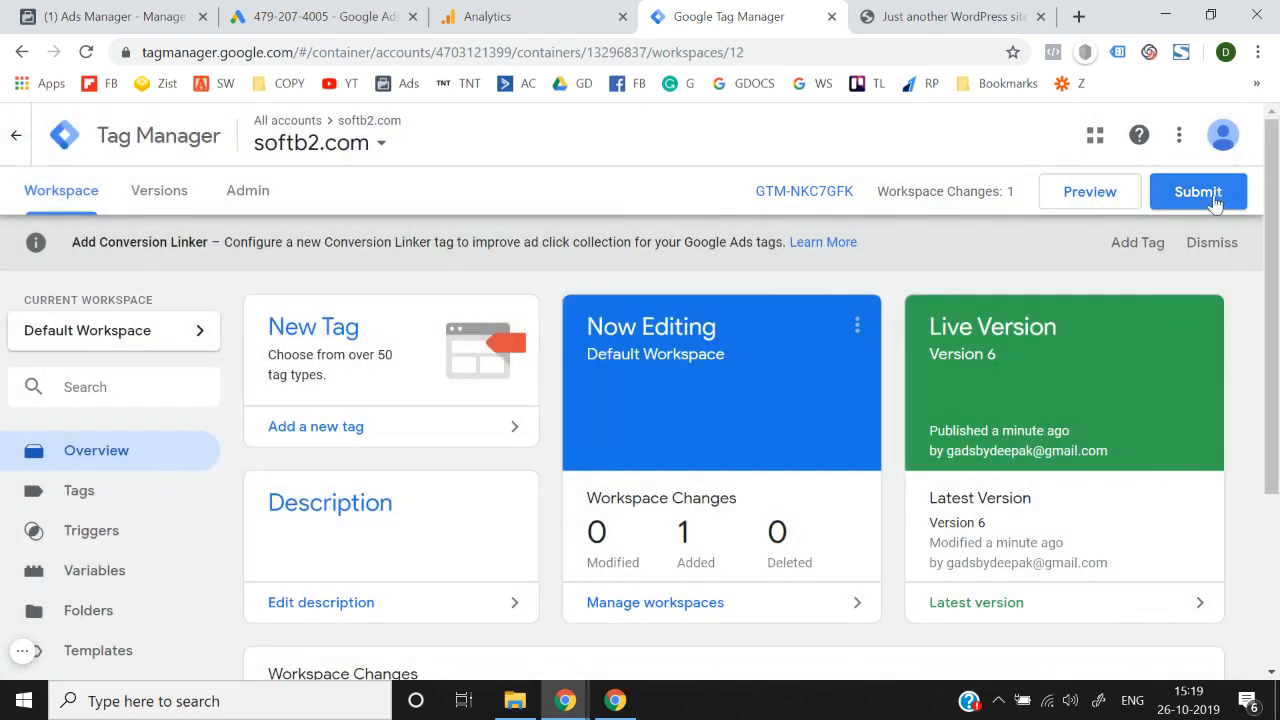
- Publish the workspace changes without a version name or description, and start preview mode for the Default Workspace
click(1213, 198)
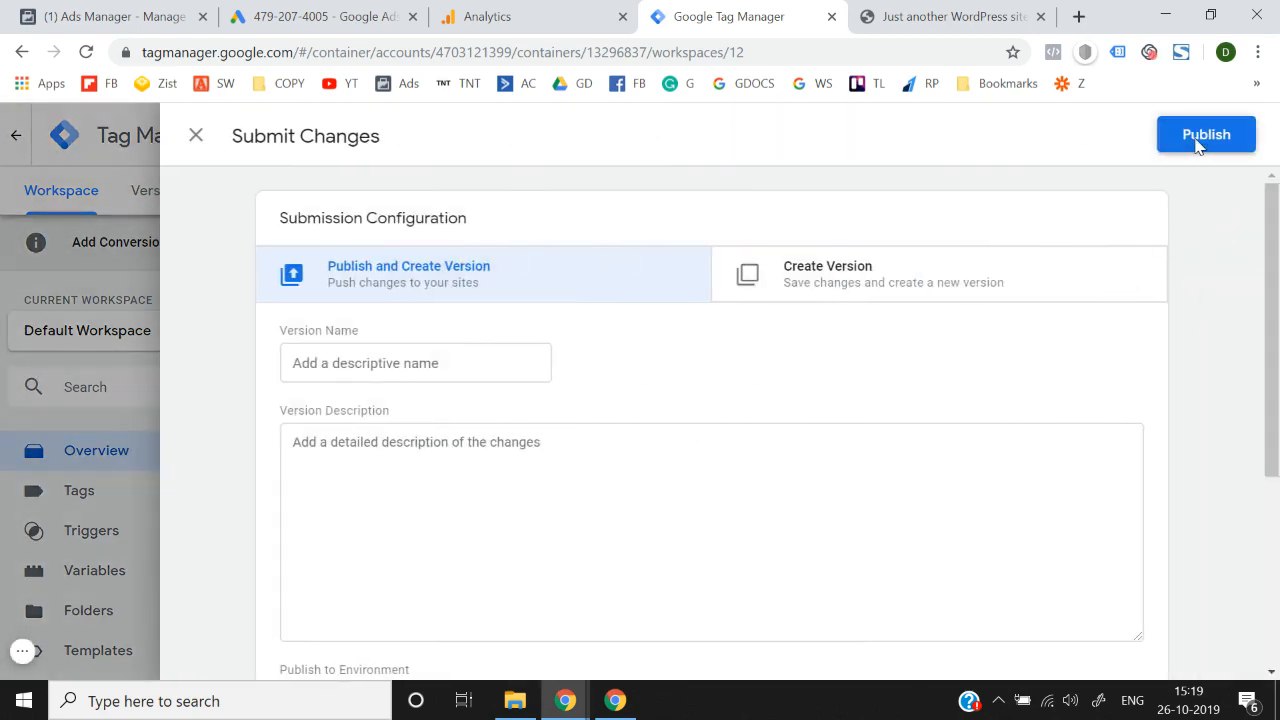
click(1199, 142)
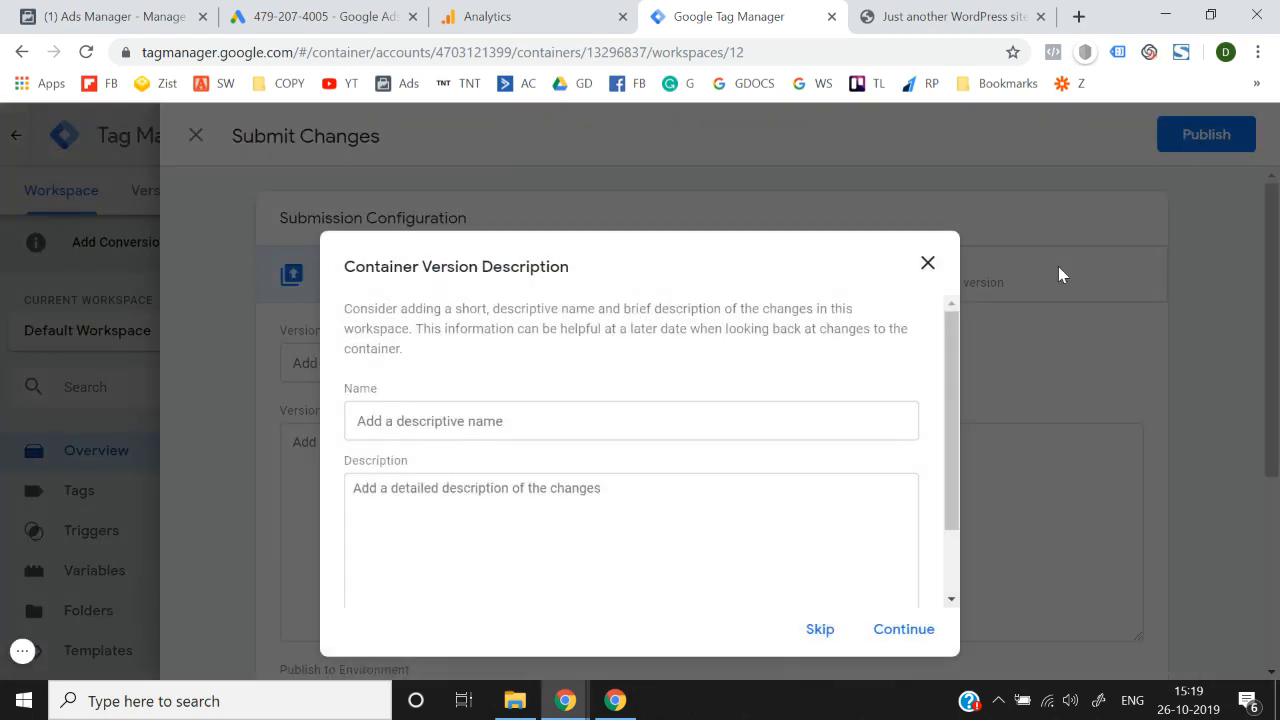
click(903, 632)
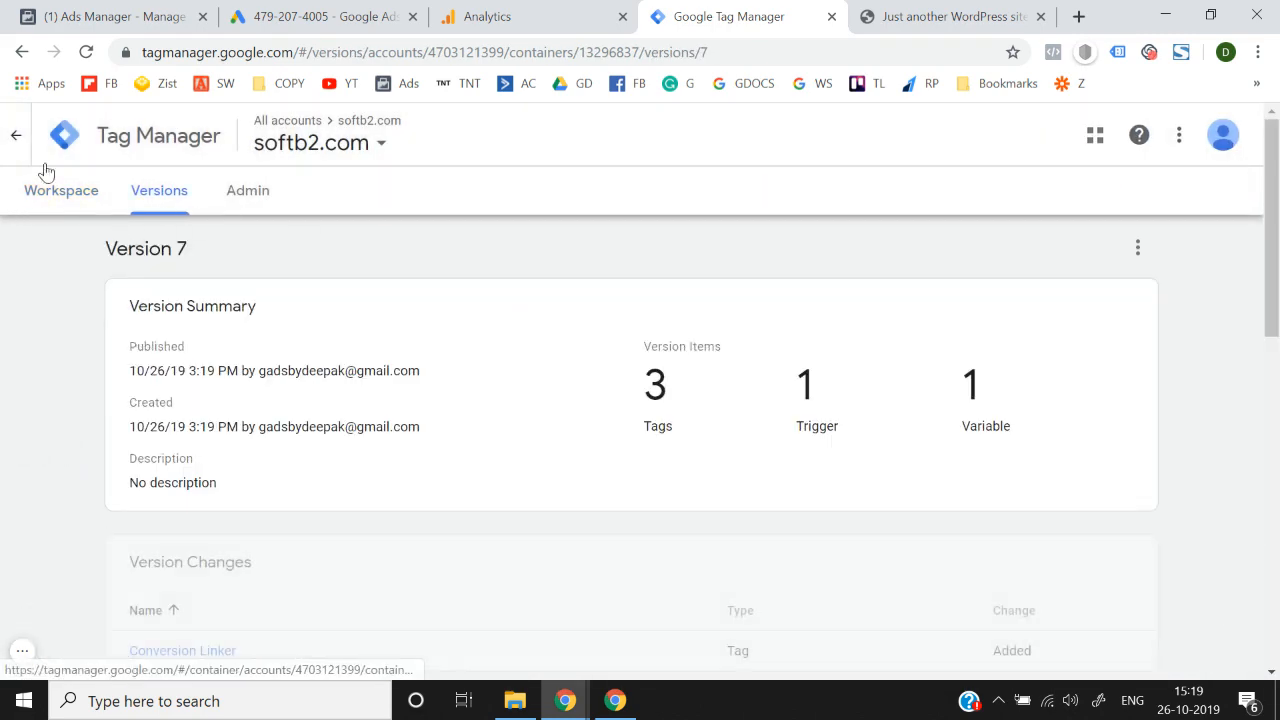
click(62, 200)
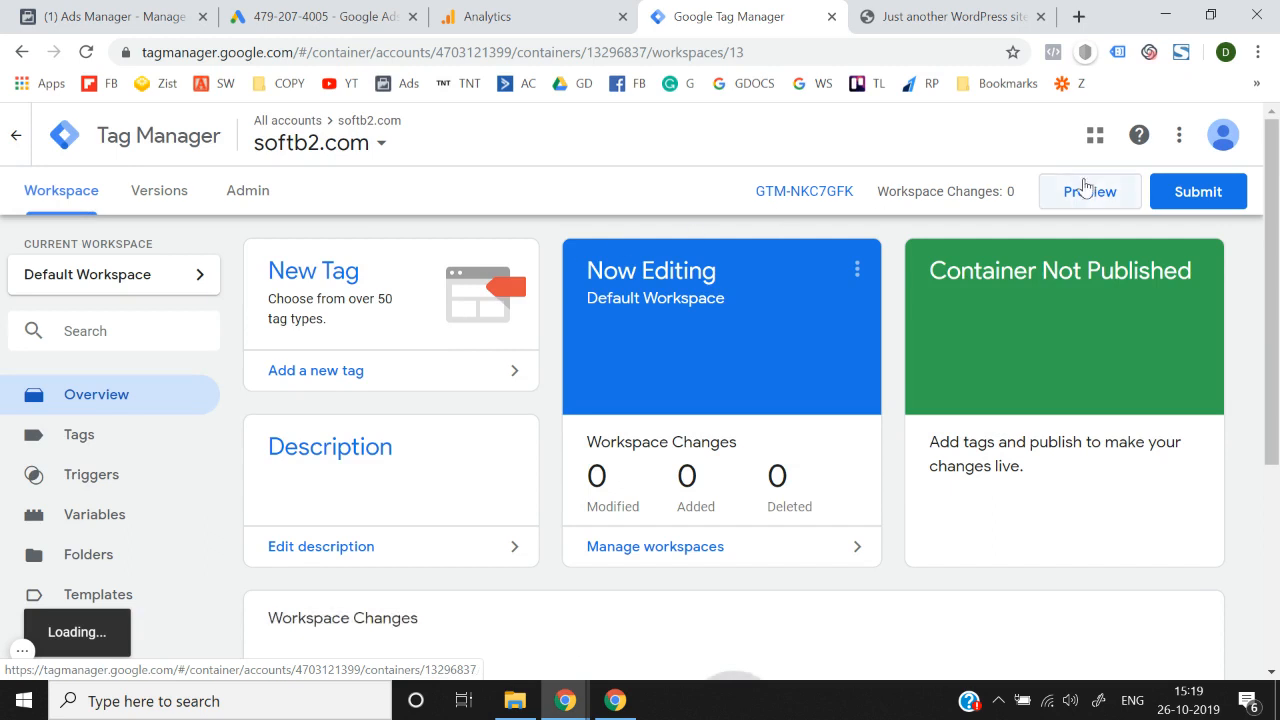
click(1090, 192)
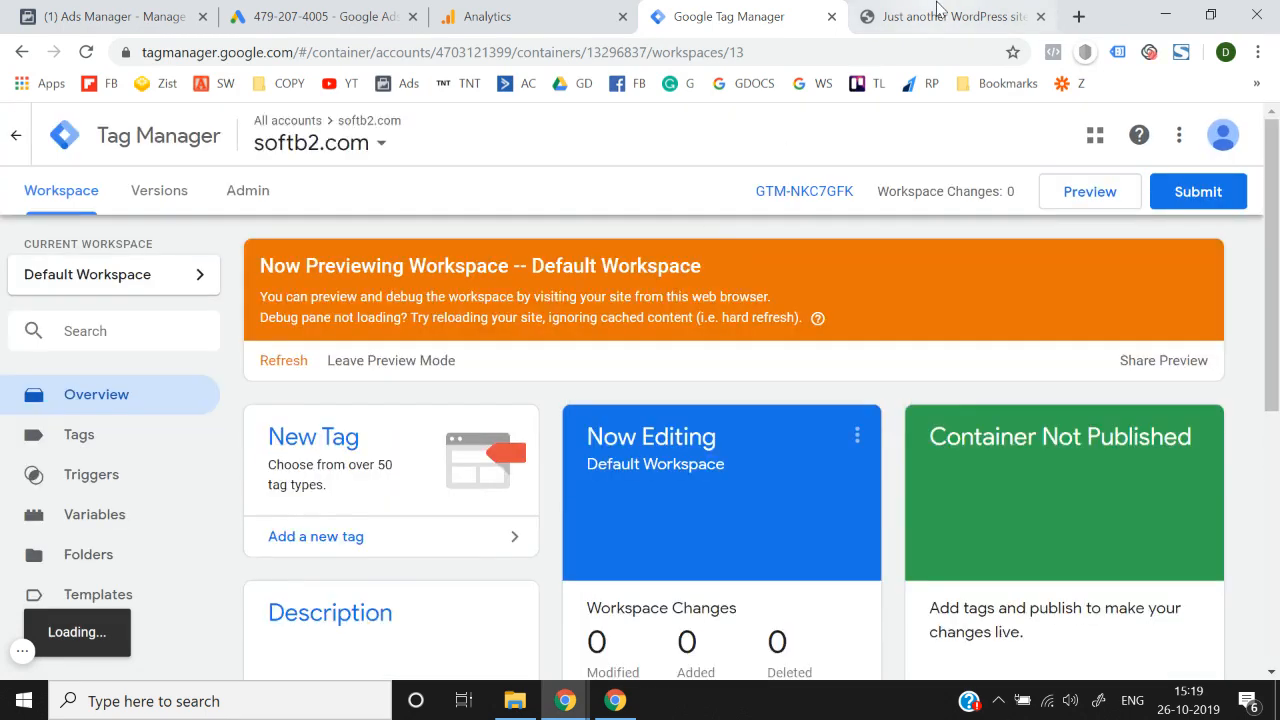
- Reload the softb2.com shop page, check the fired tags in the debug pane, and inspect the Google Ads Conversion Tracking tag's properties
click(938, 8)
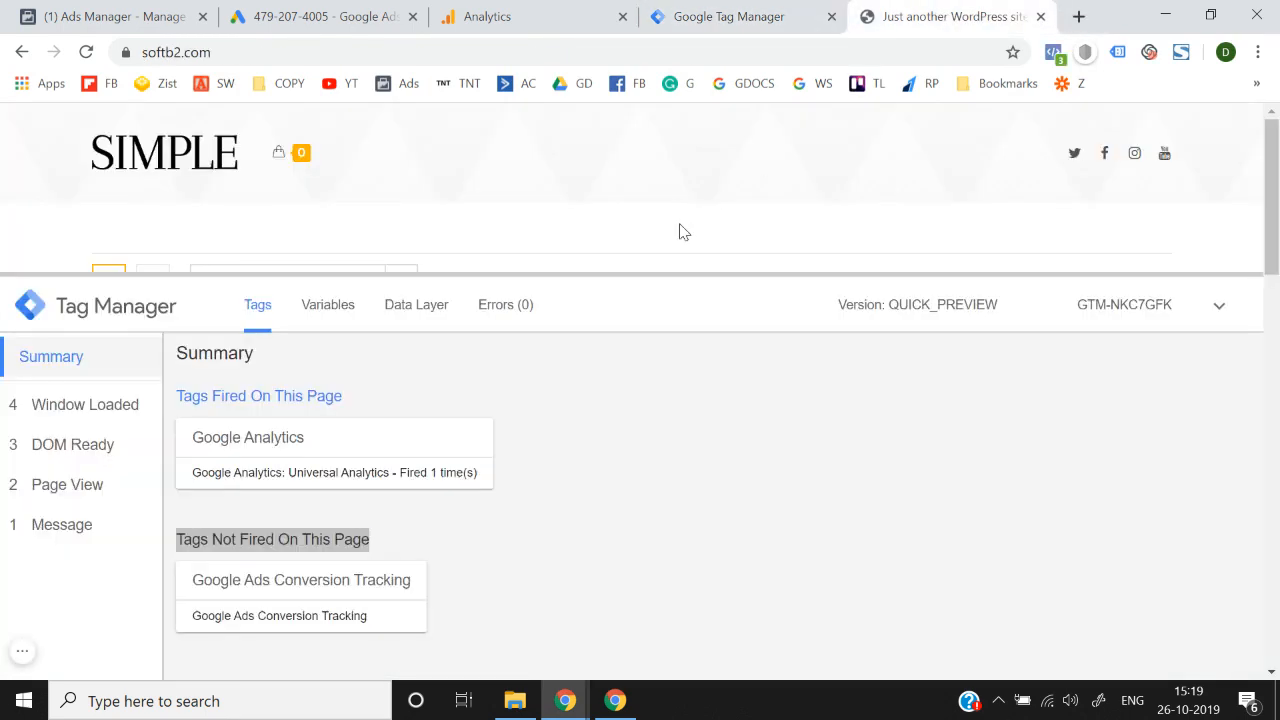
key(F5)
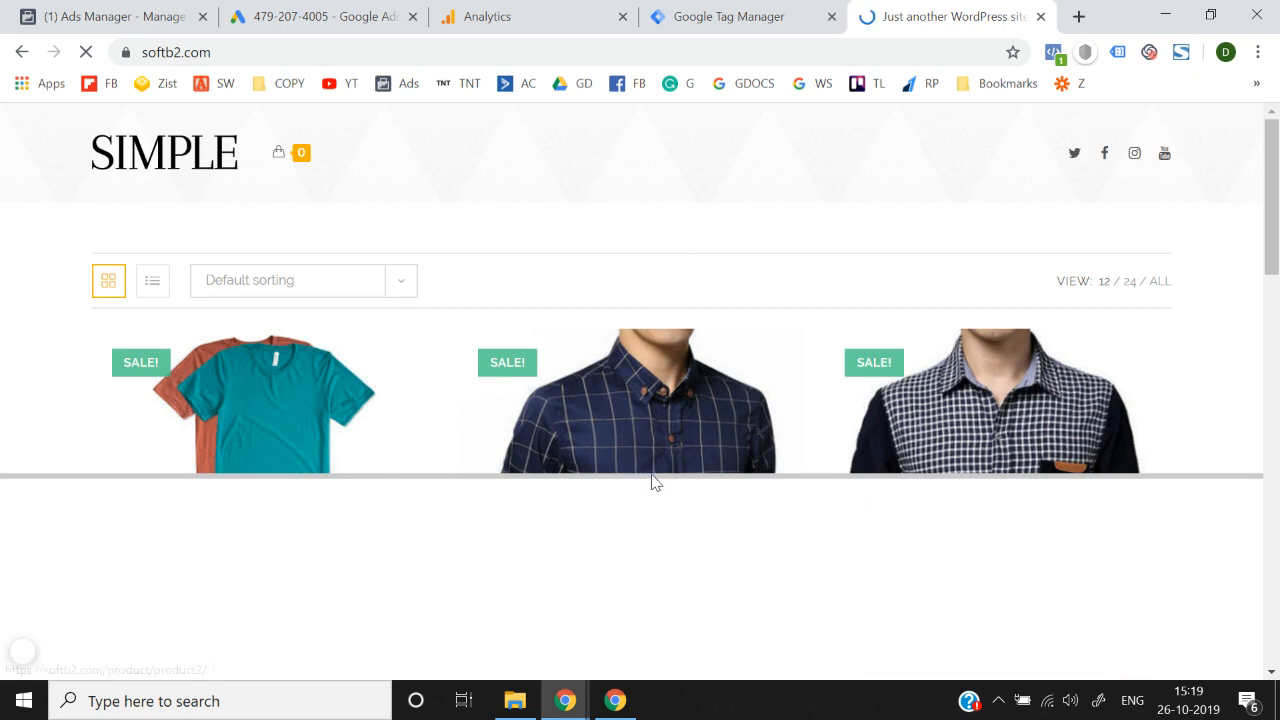
drag(650, 474, 708, 363)
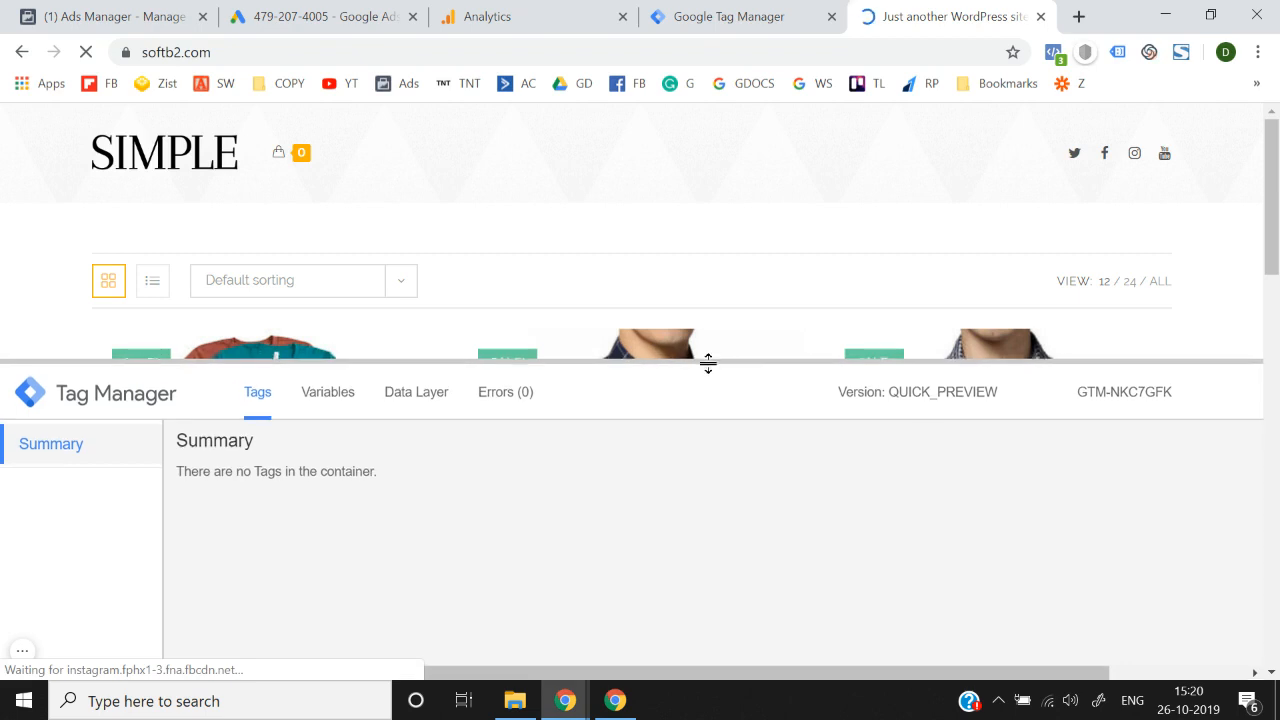
drag(708, 364, 727, 320)
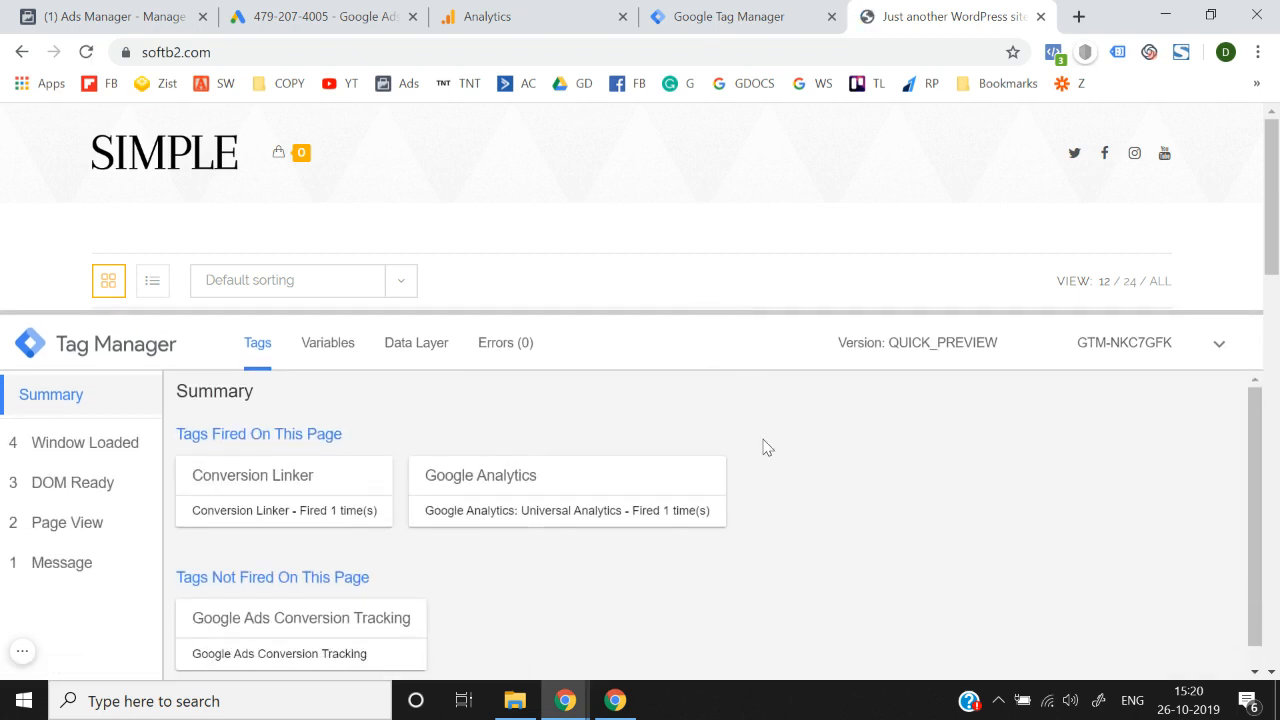
click(388, 622)
scroll(560, 550, down, 2)
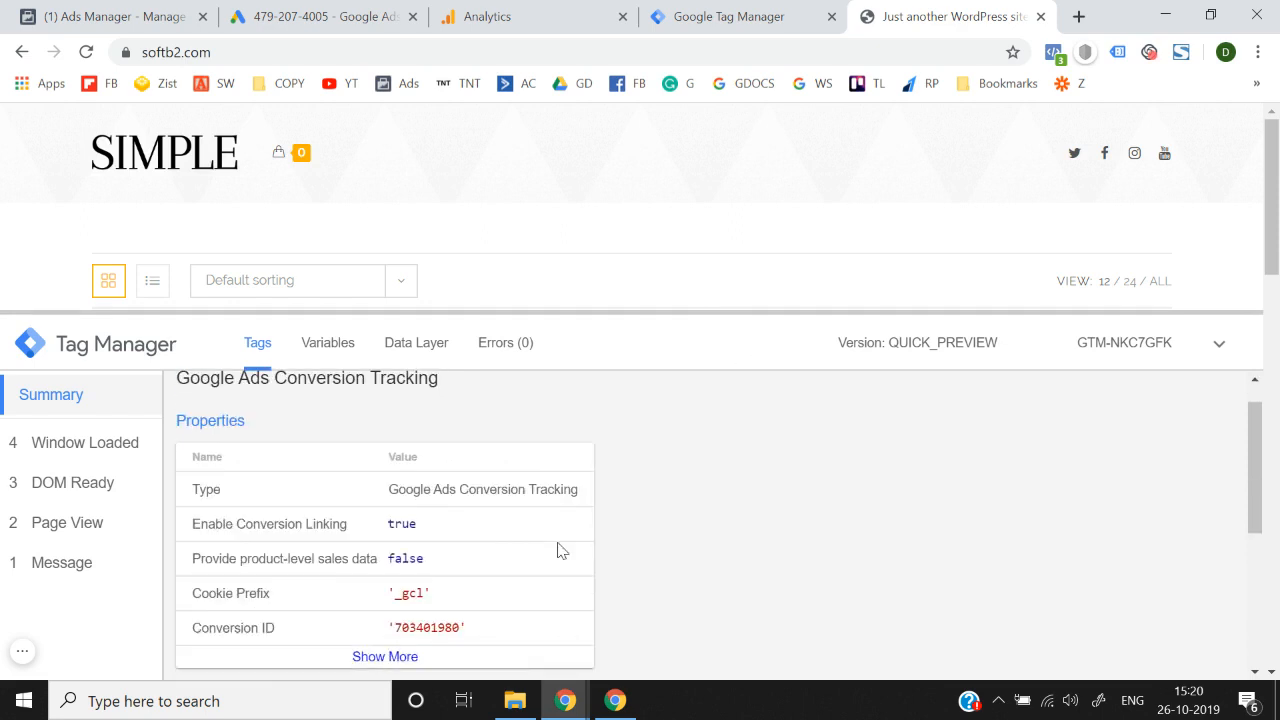
- Review the Google Ads Conversion Tracking tag's full details in the debug pane, including its firing triggers
scroll(559, 543, up, 2)
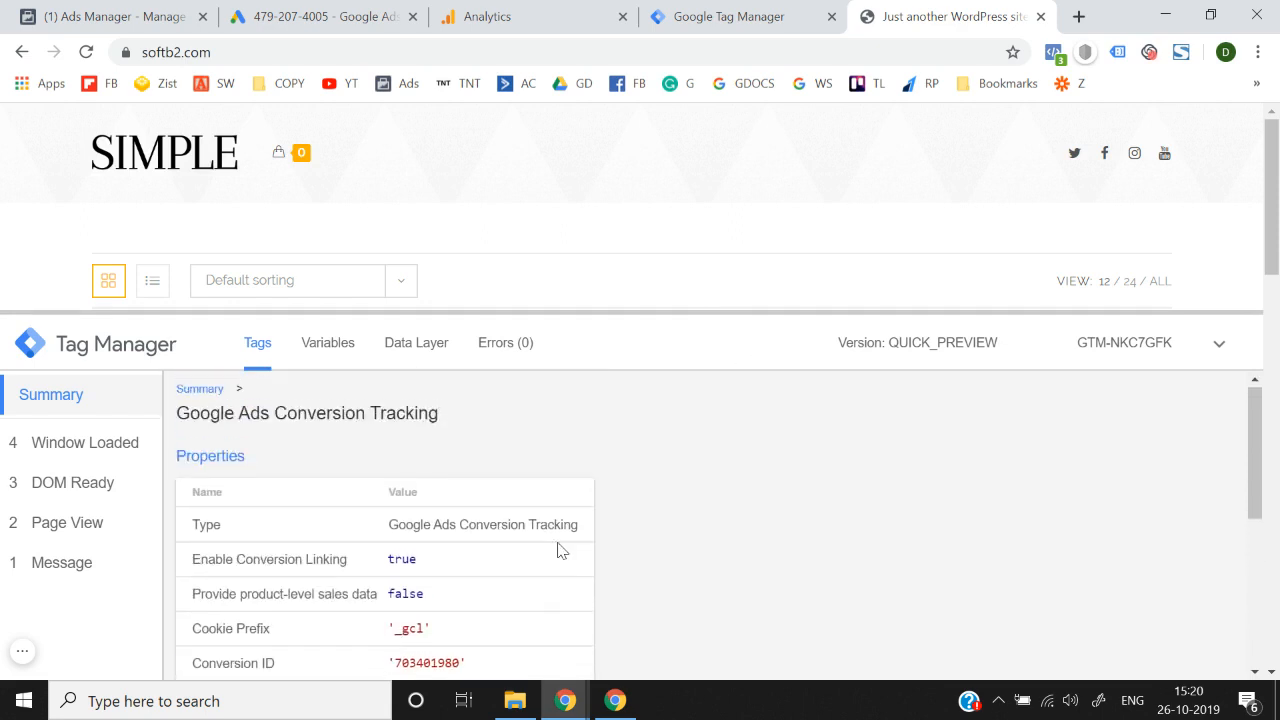
scroll(560, 550, down, 6)
scroll(561, 550, up, 1)
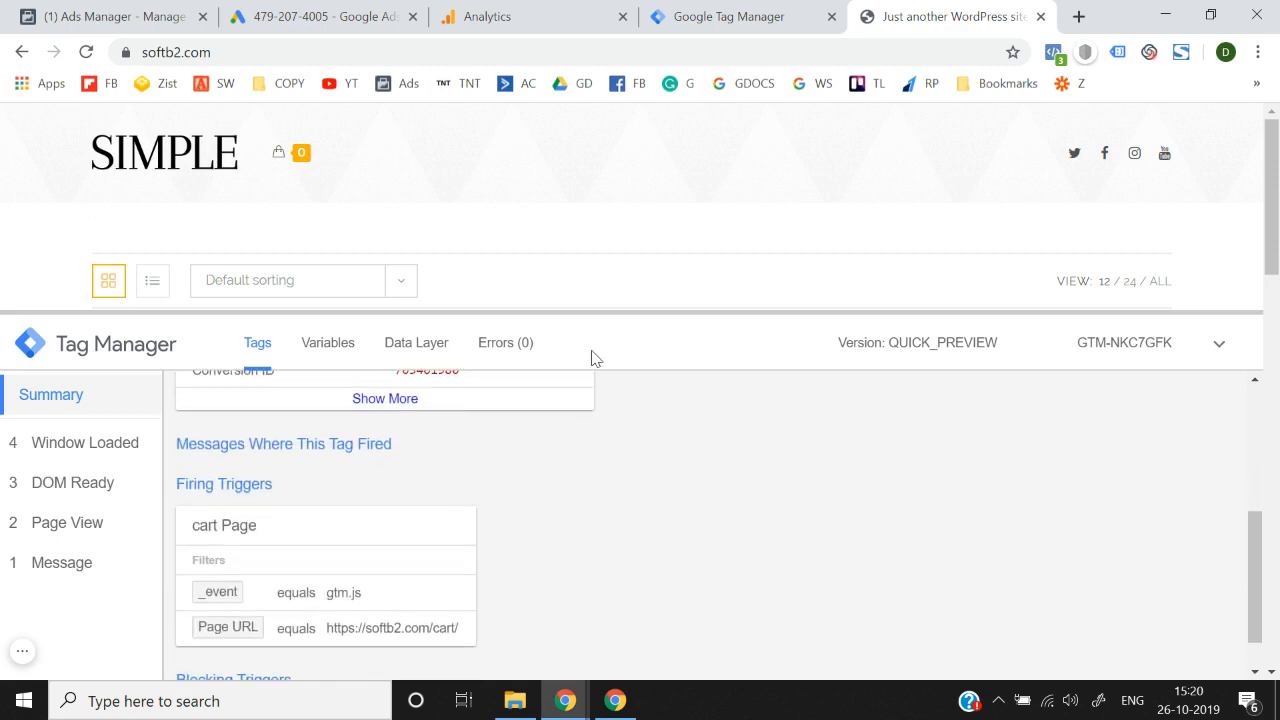
scroll(598, 485, up, 5)
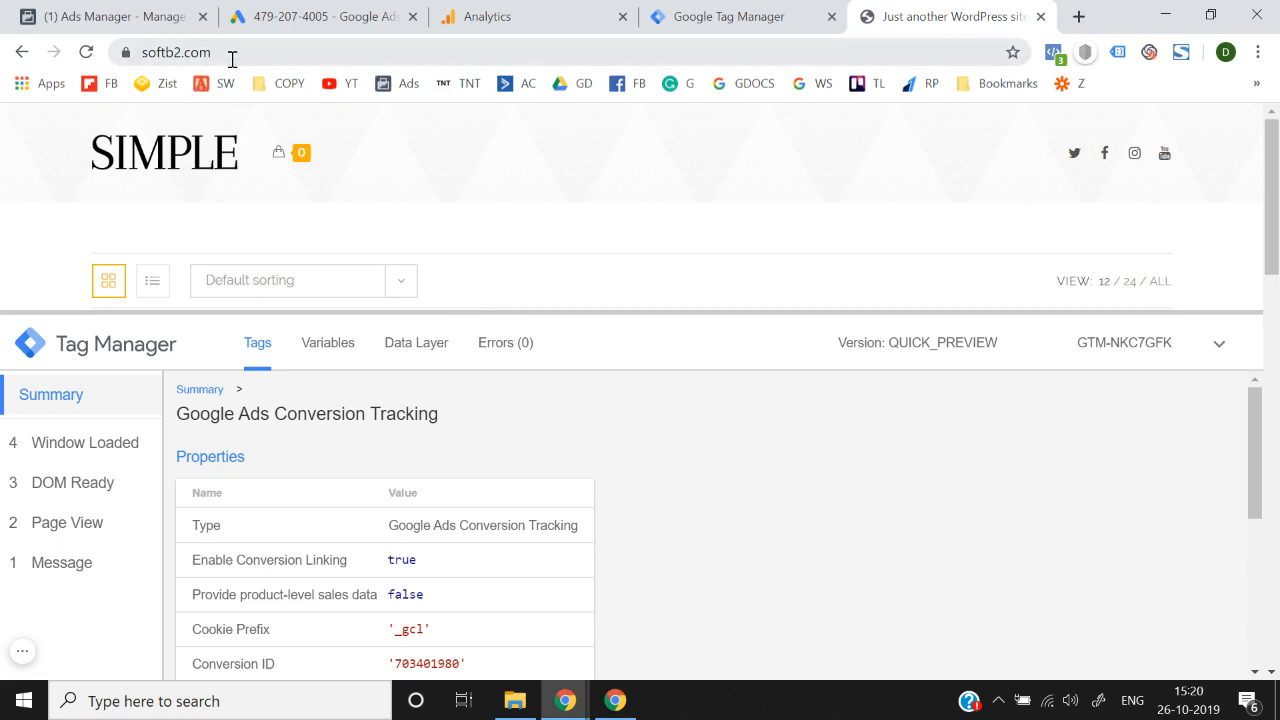
- Check which tags fire on the Window Loaded event of the softb2.com shop page
click(86, 450)
scroll(434, 492, down, 1)
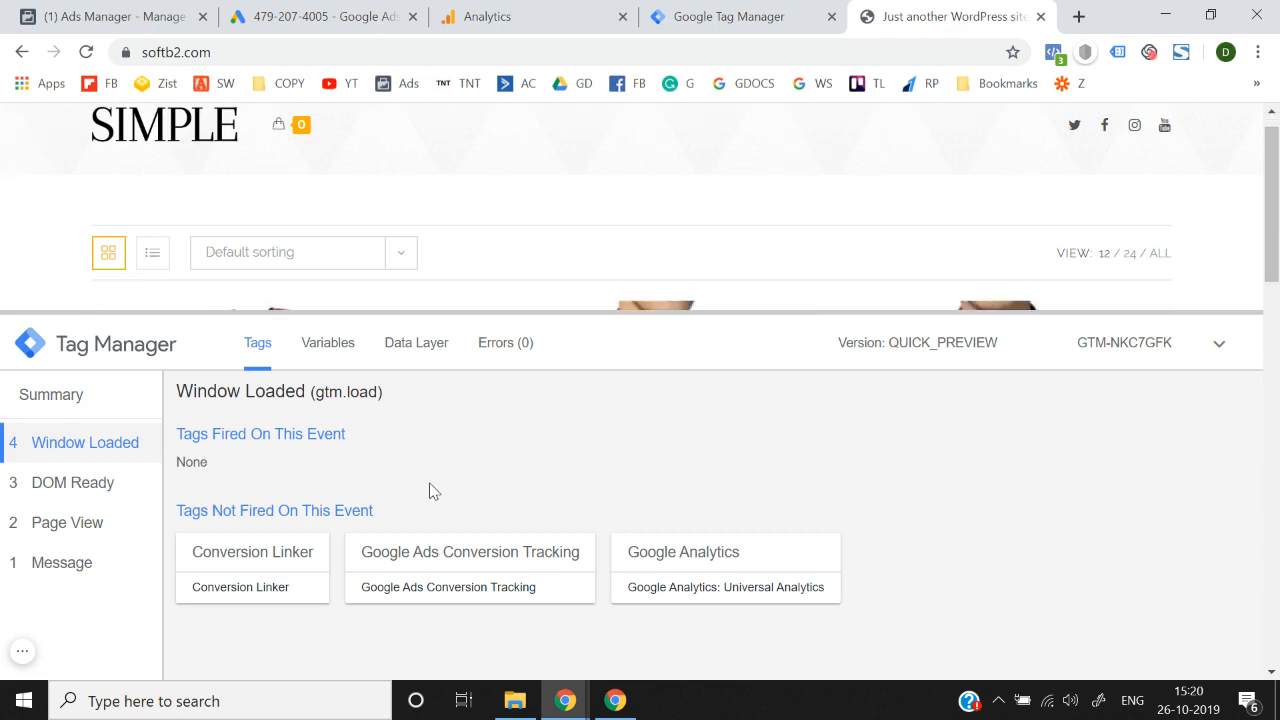
scroll(422, 503, down, 1)
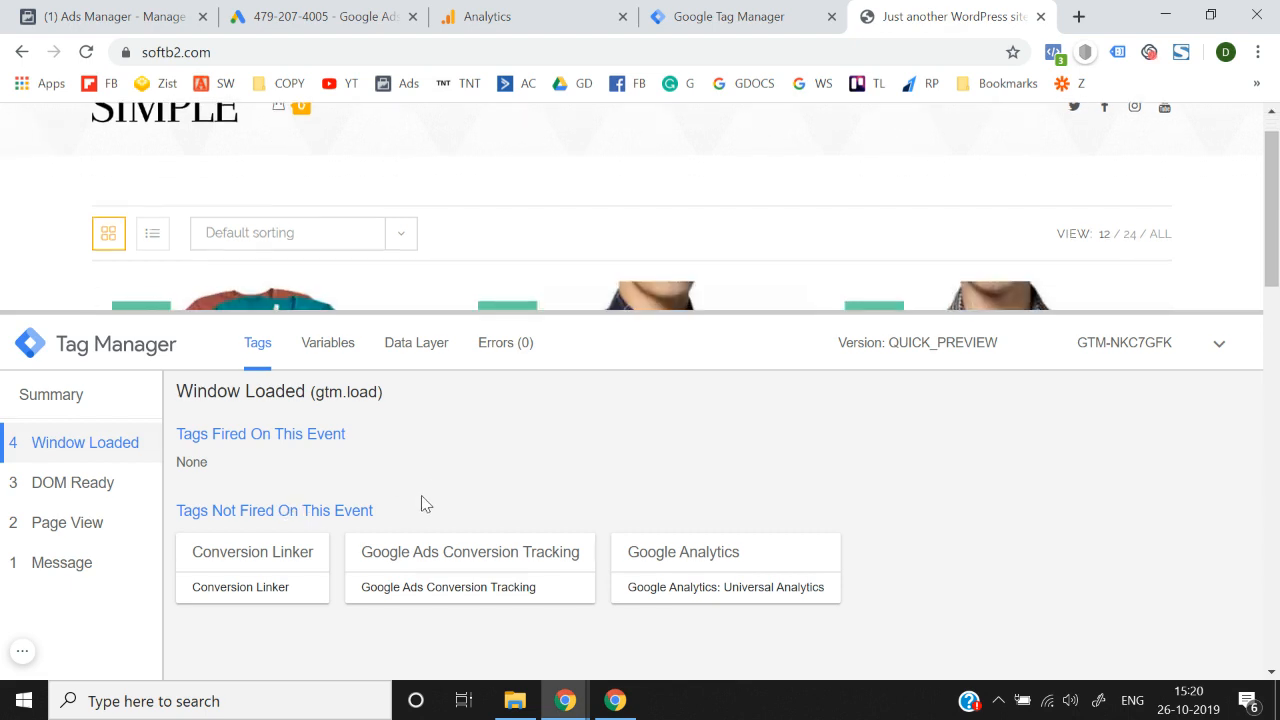
scroll(422, 503, up, 1)
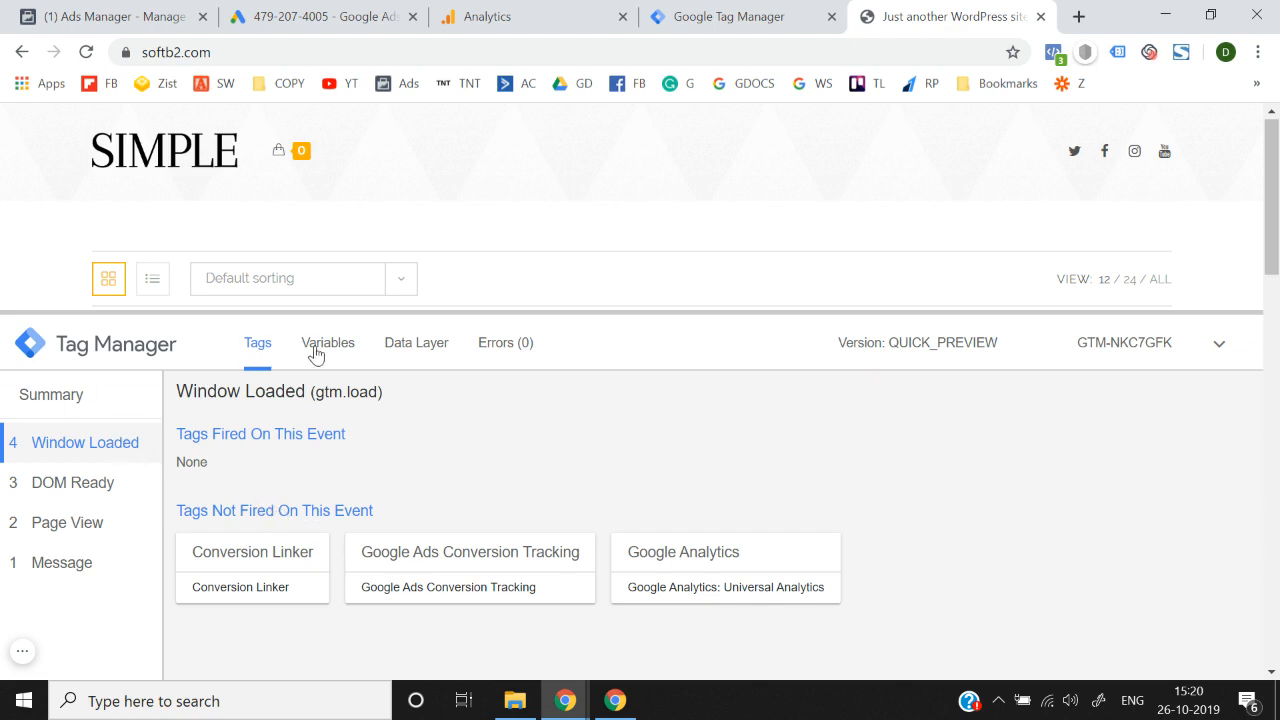
- Compare the fired tags on the softb2.com/cart page and on the shop's home page, enlarging the debug pane on each
click(367, 50)
click(367, 50)
text(cart)
key(Return)
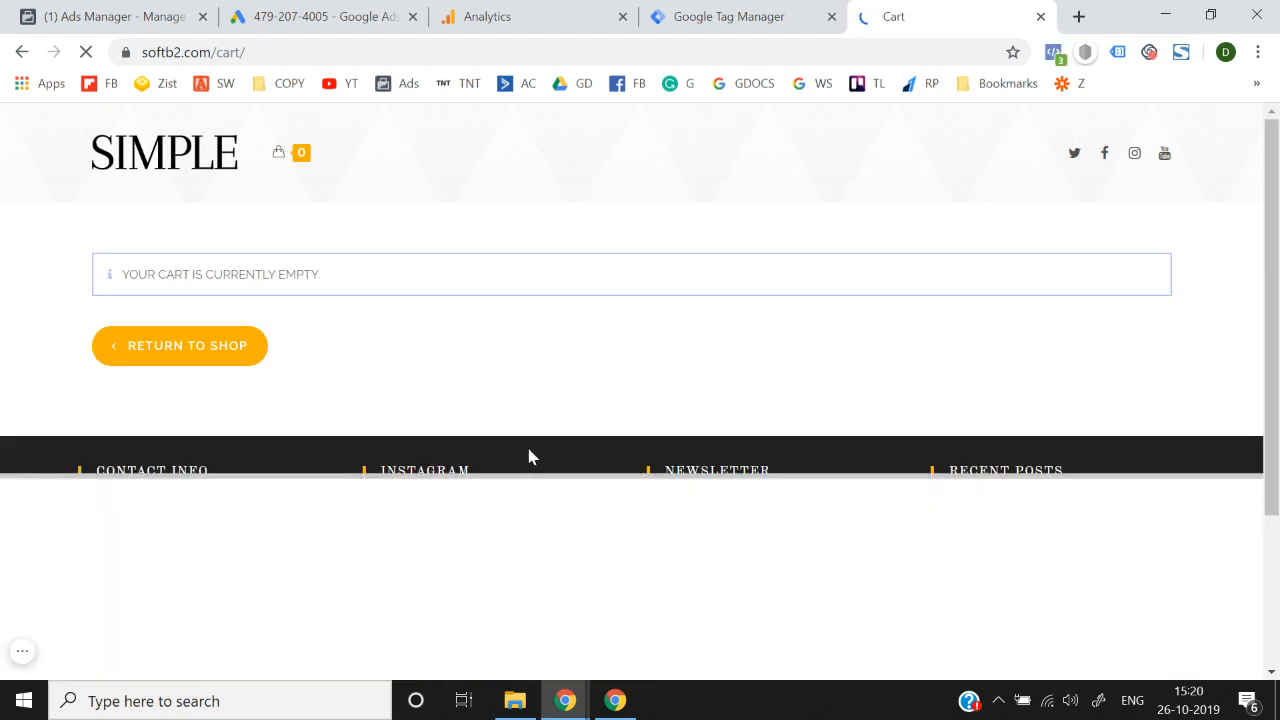
drag(562, 476, 622, 280)
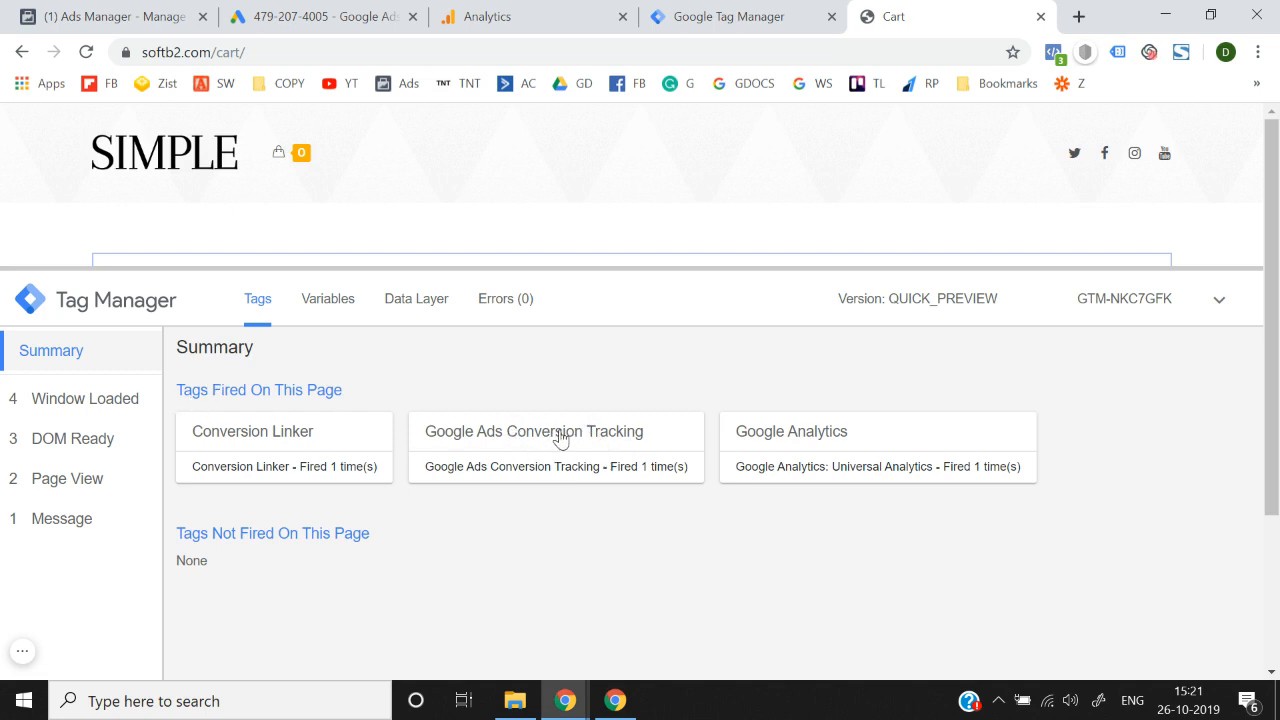
click(165, 152)
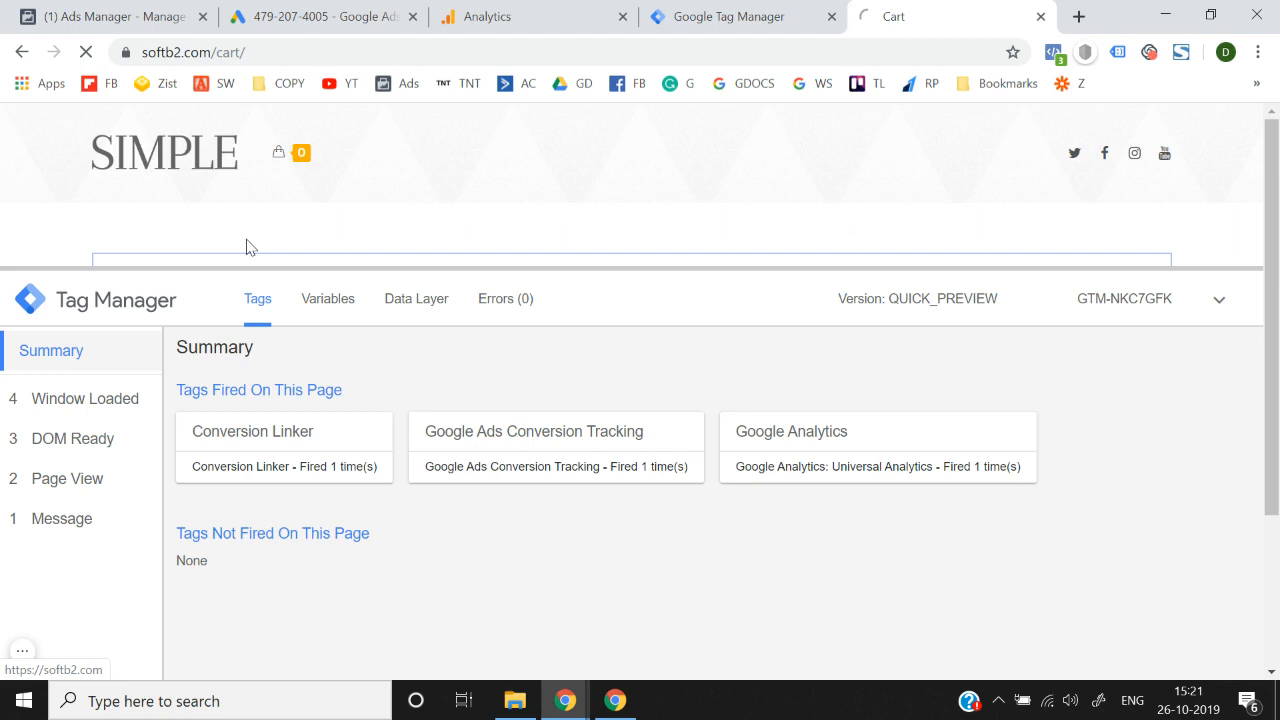
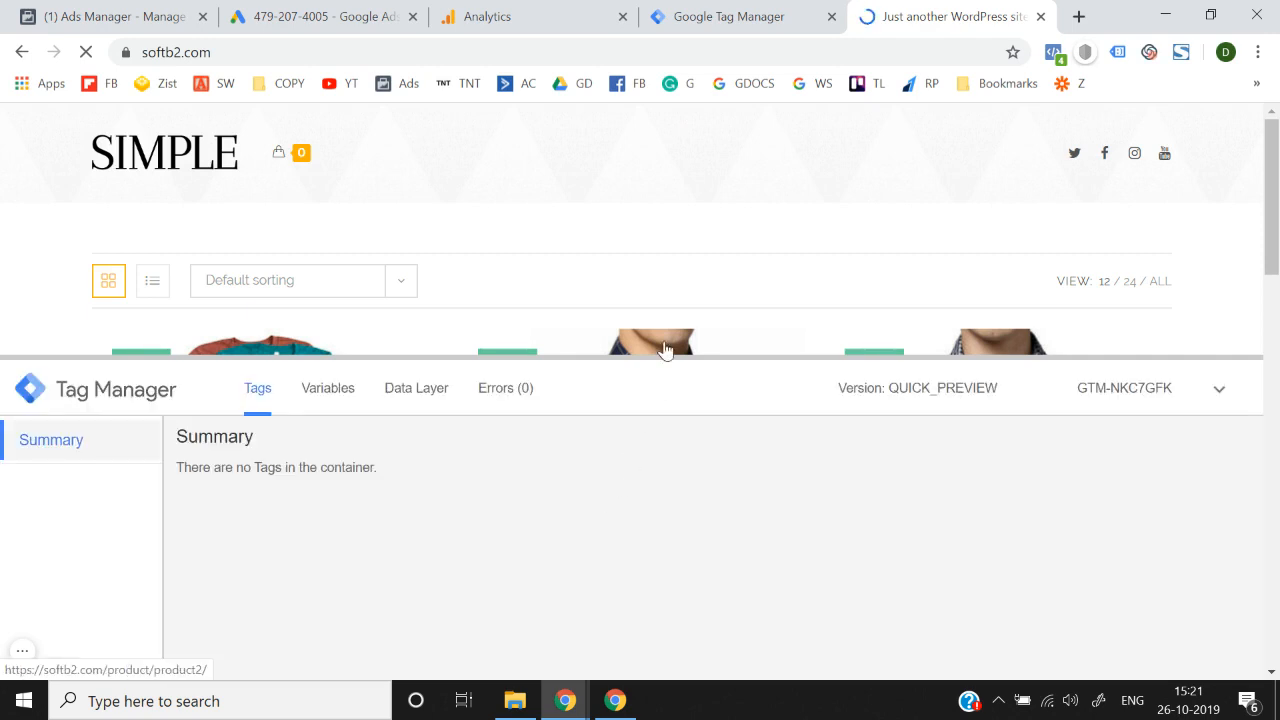
drag(662, 357, 680, 297)
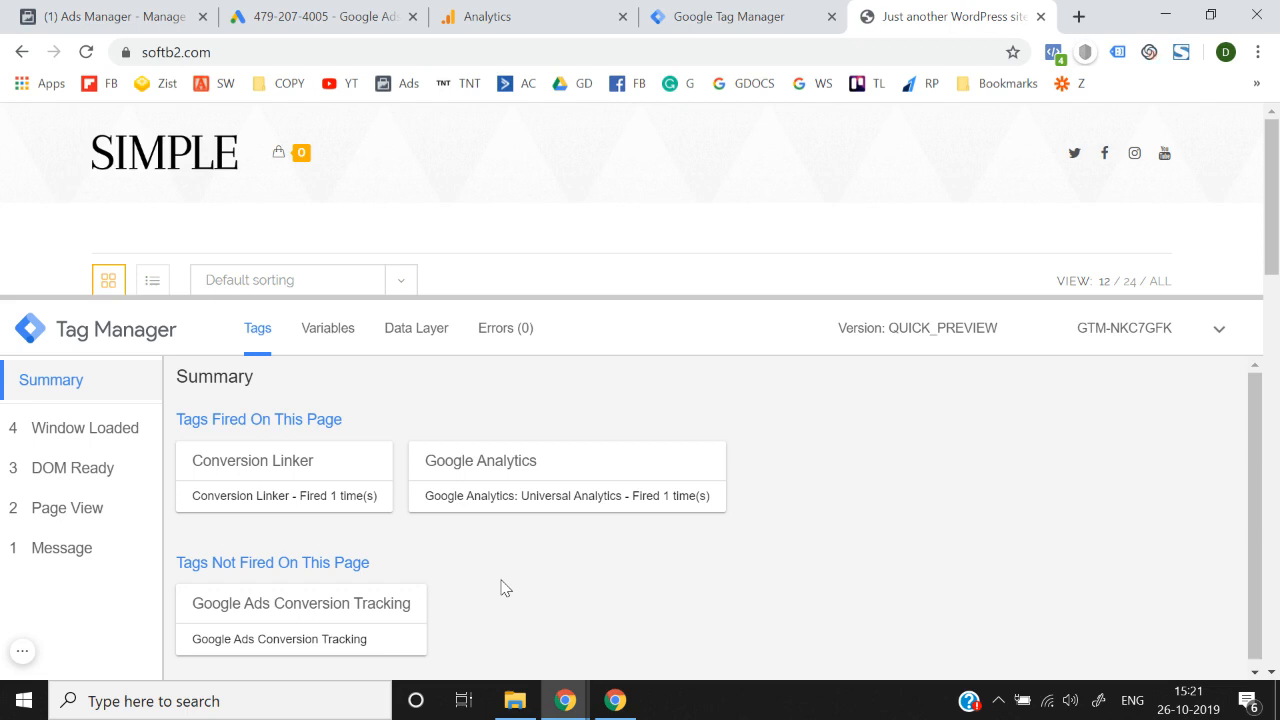
- Switch to Google Ads, view the Install the tag yourself instructions for the Add to Cart conversion, and return to the softb2.com shop page
click(245, 14)
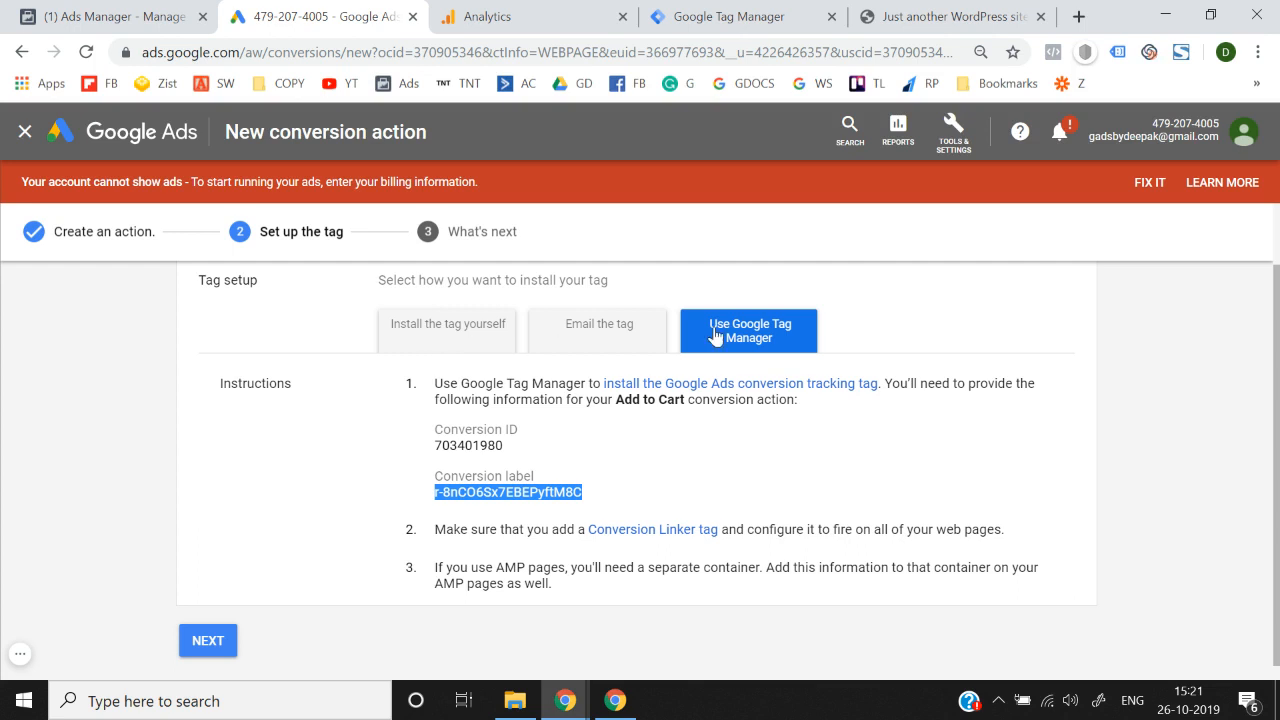
click(425, 335)
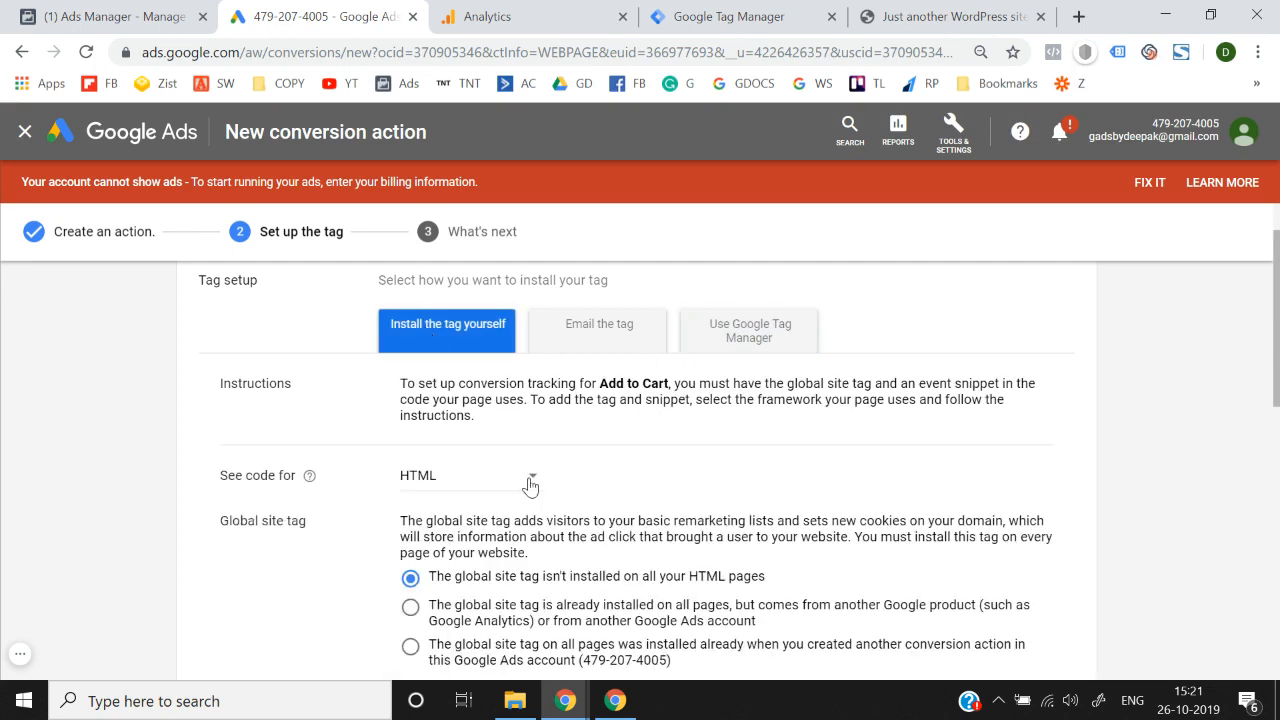
click(950, 16)
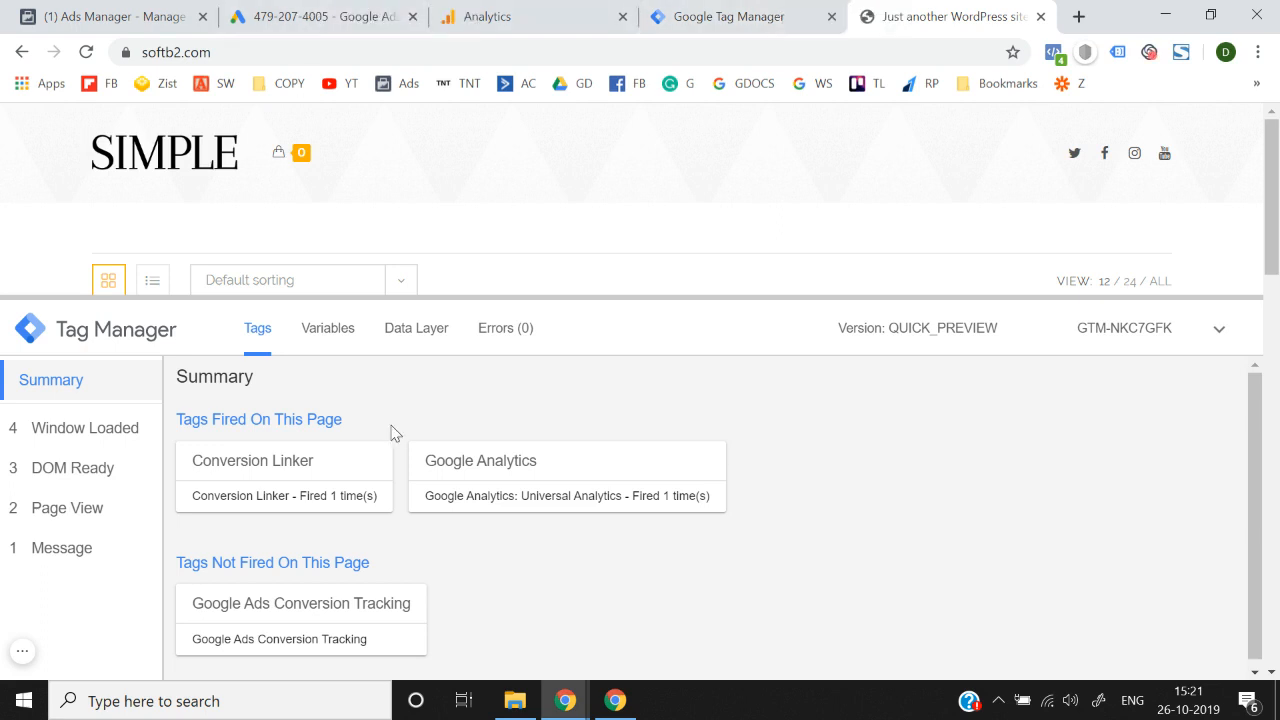
click(24, 654)
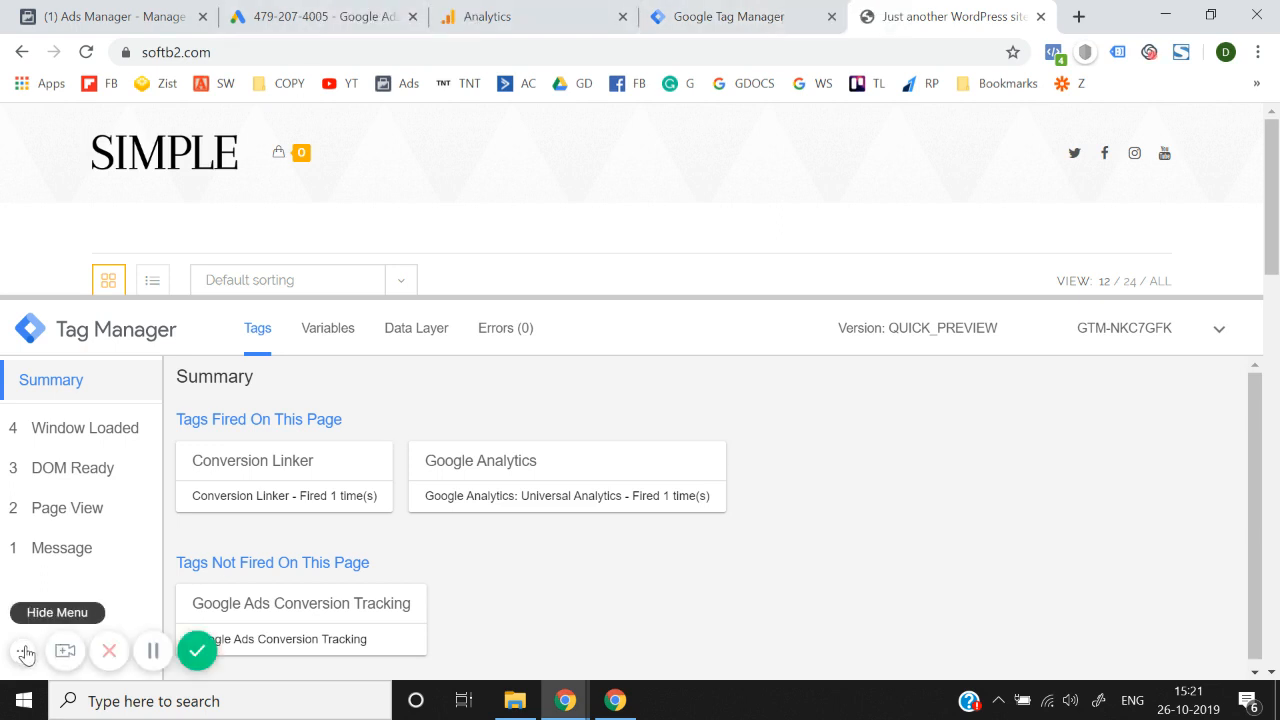